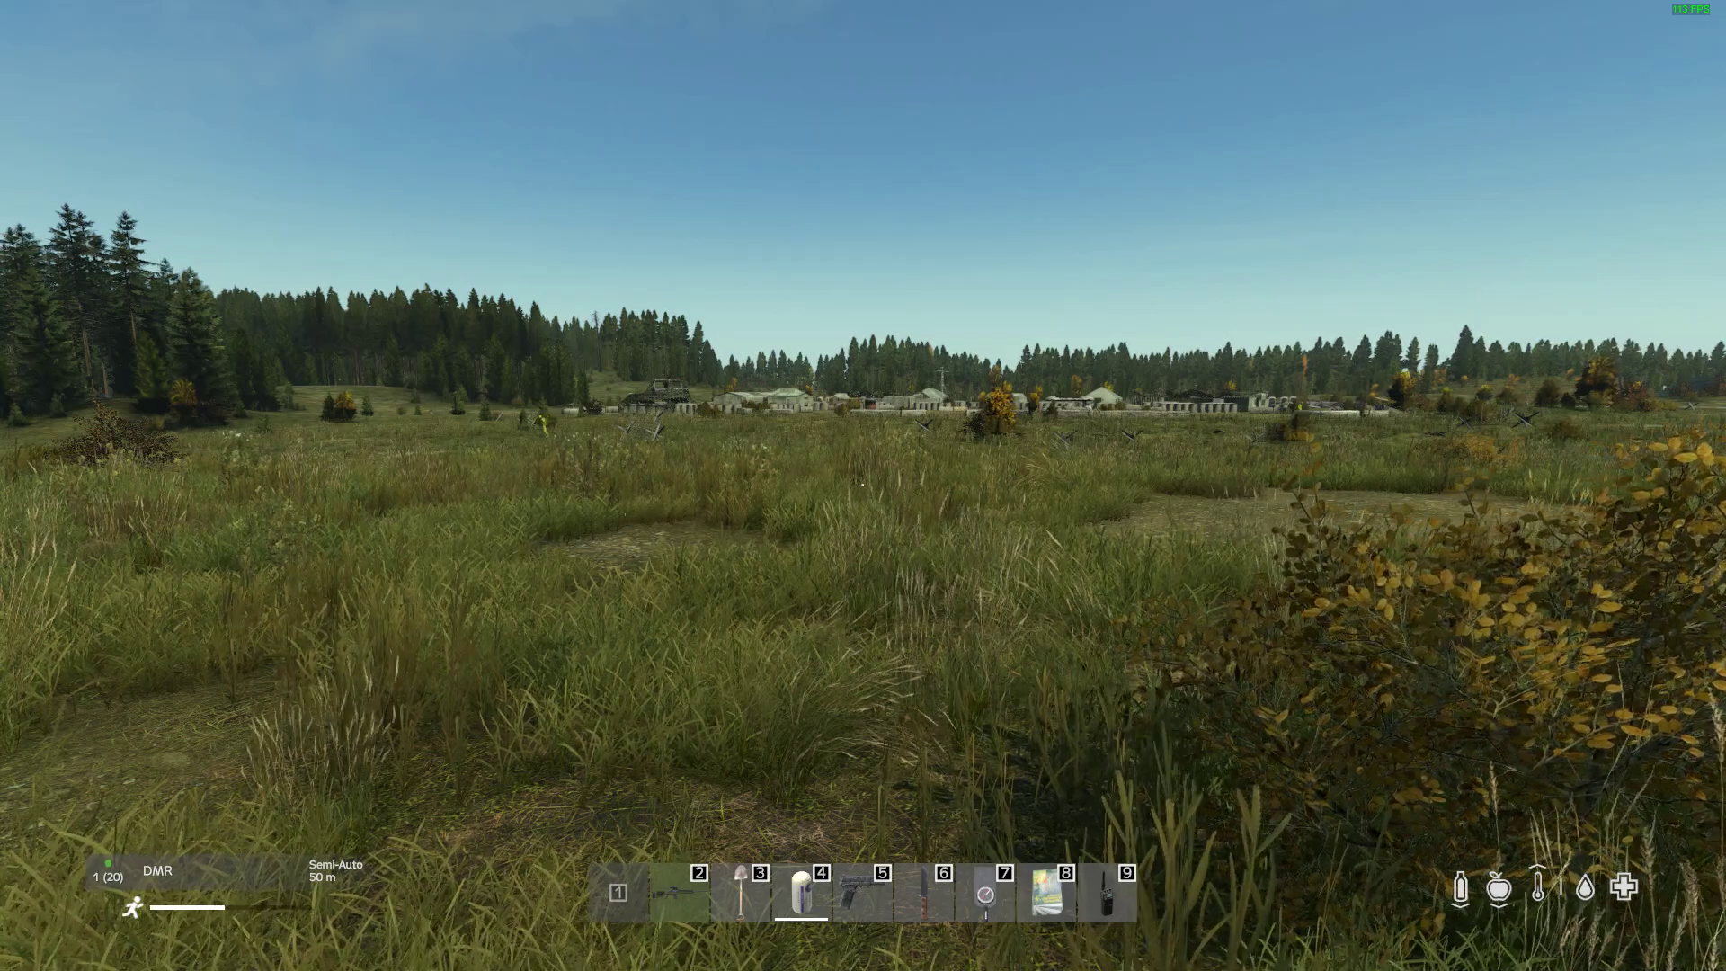
Step: Advance through the field, aim the DMR through its scope at the yellow-suited figure by the barbed wire, and fire
key("w")
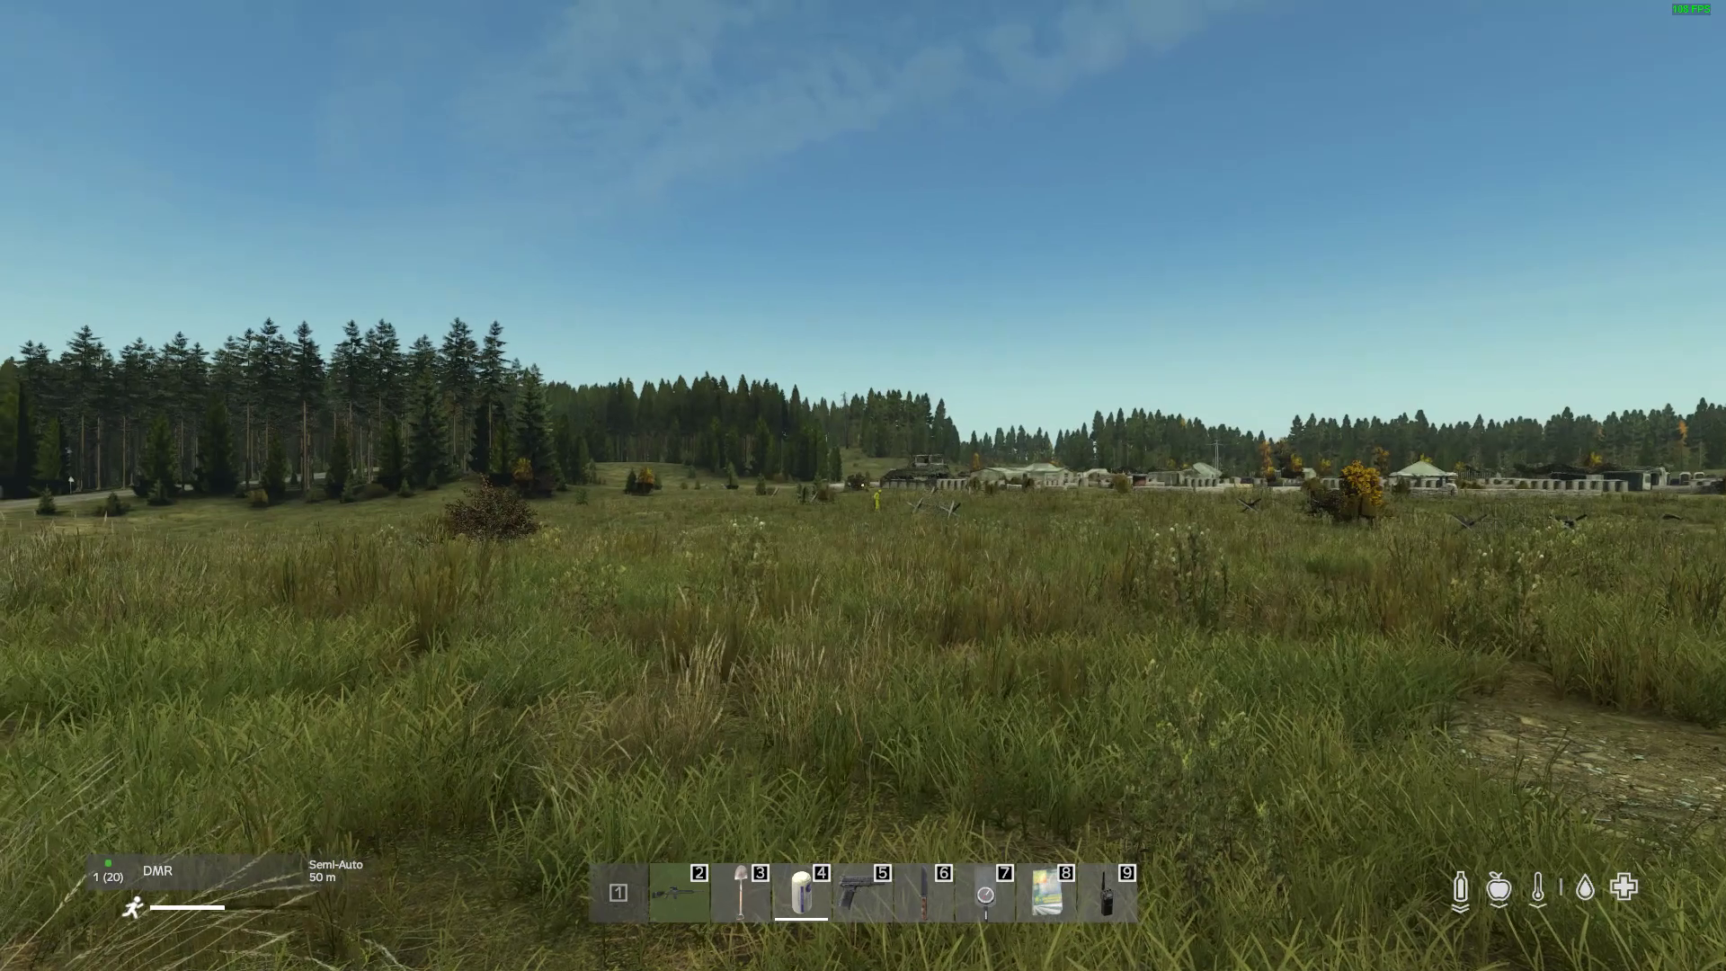
right_click(863, 486)
key("v")
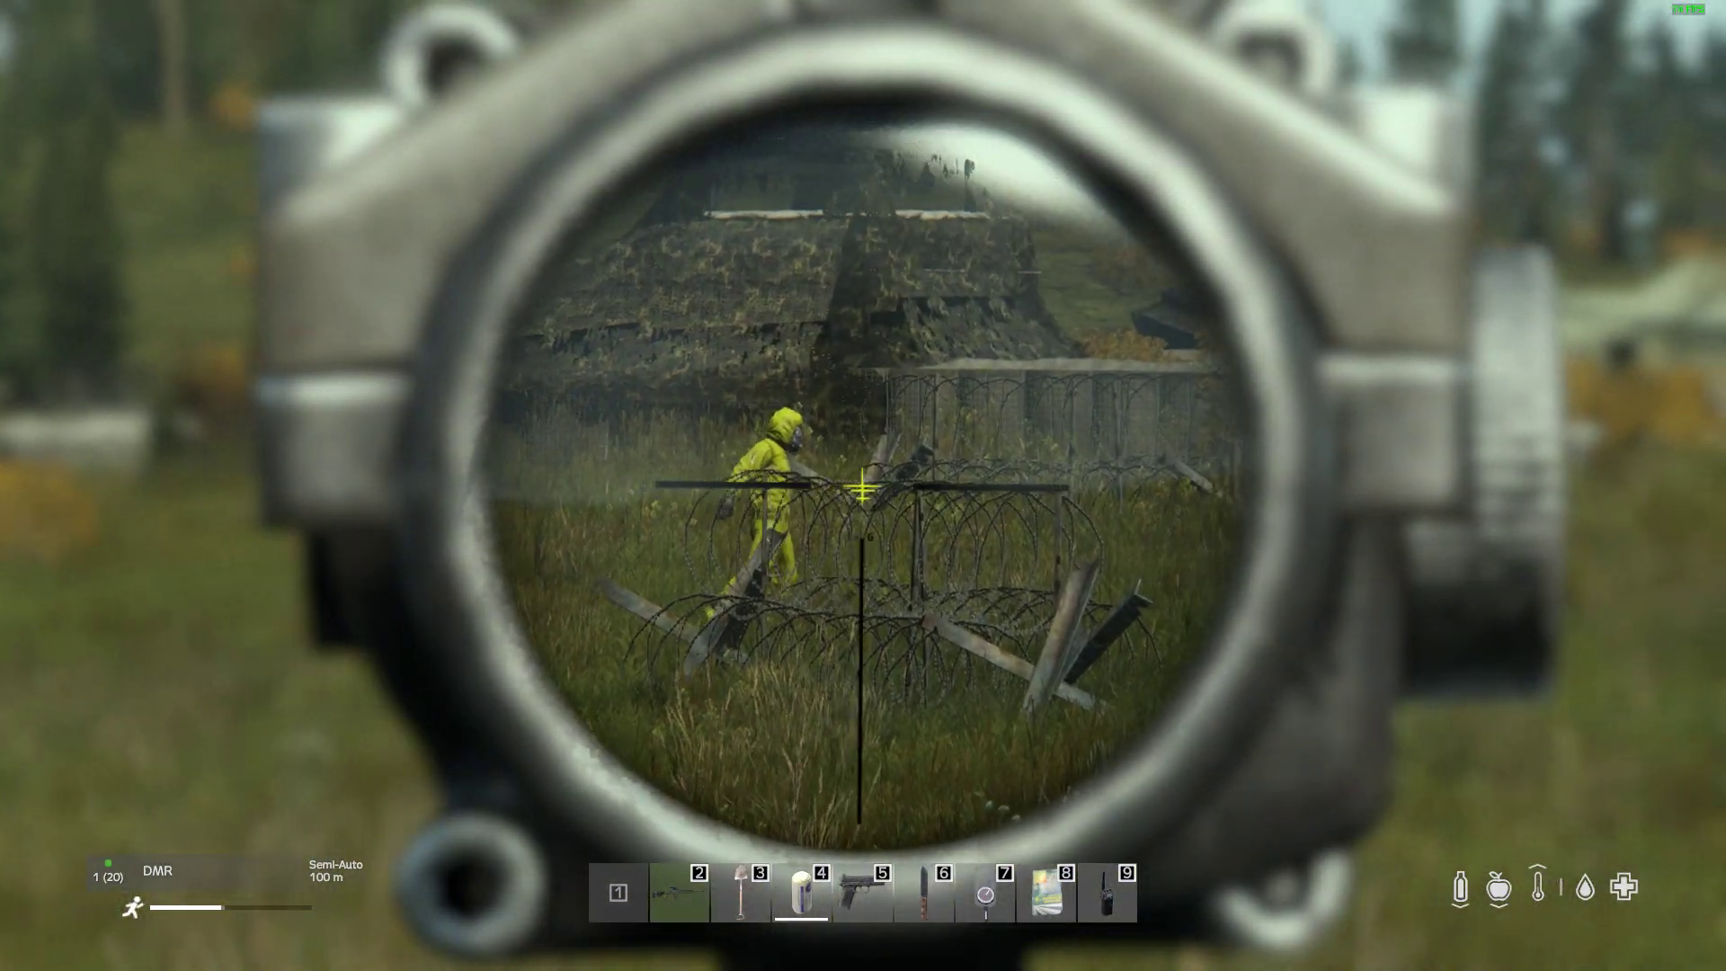
left_click(863, 486)
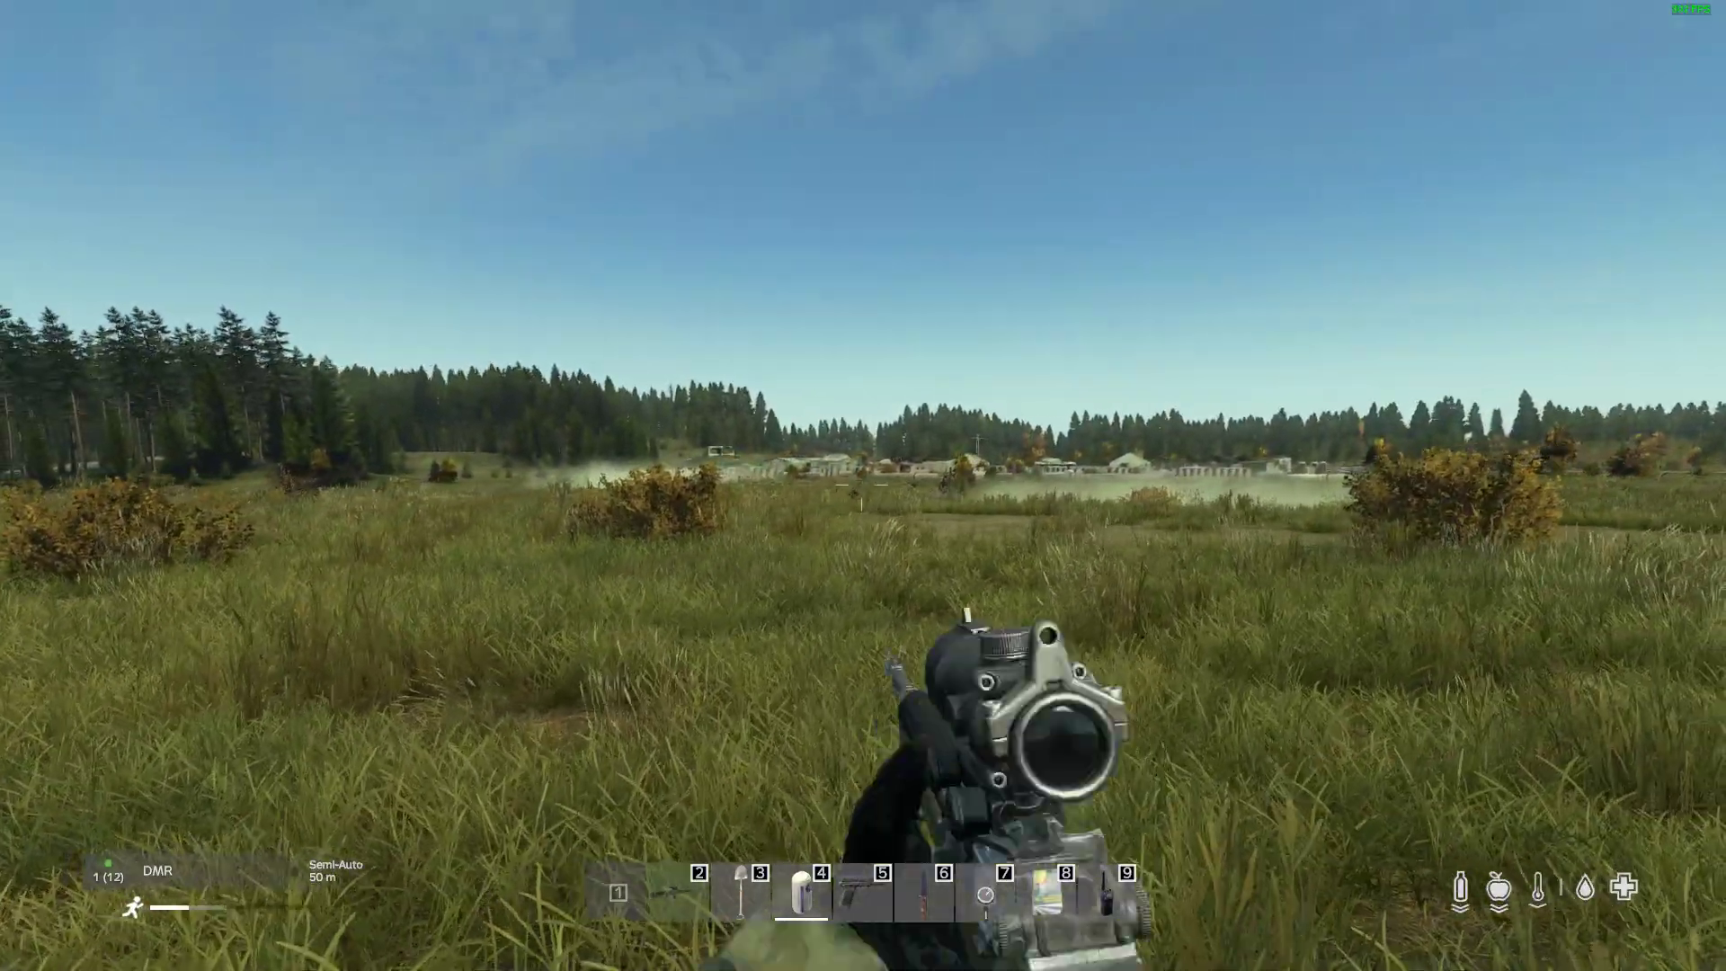
Step: Scope in on the capped figure in the tall grass, fire one DMR round, and lower the rifle
right_click(862, 485)
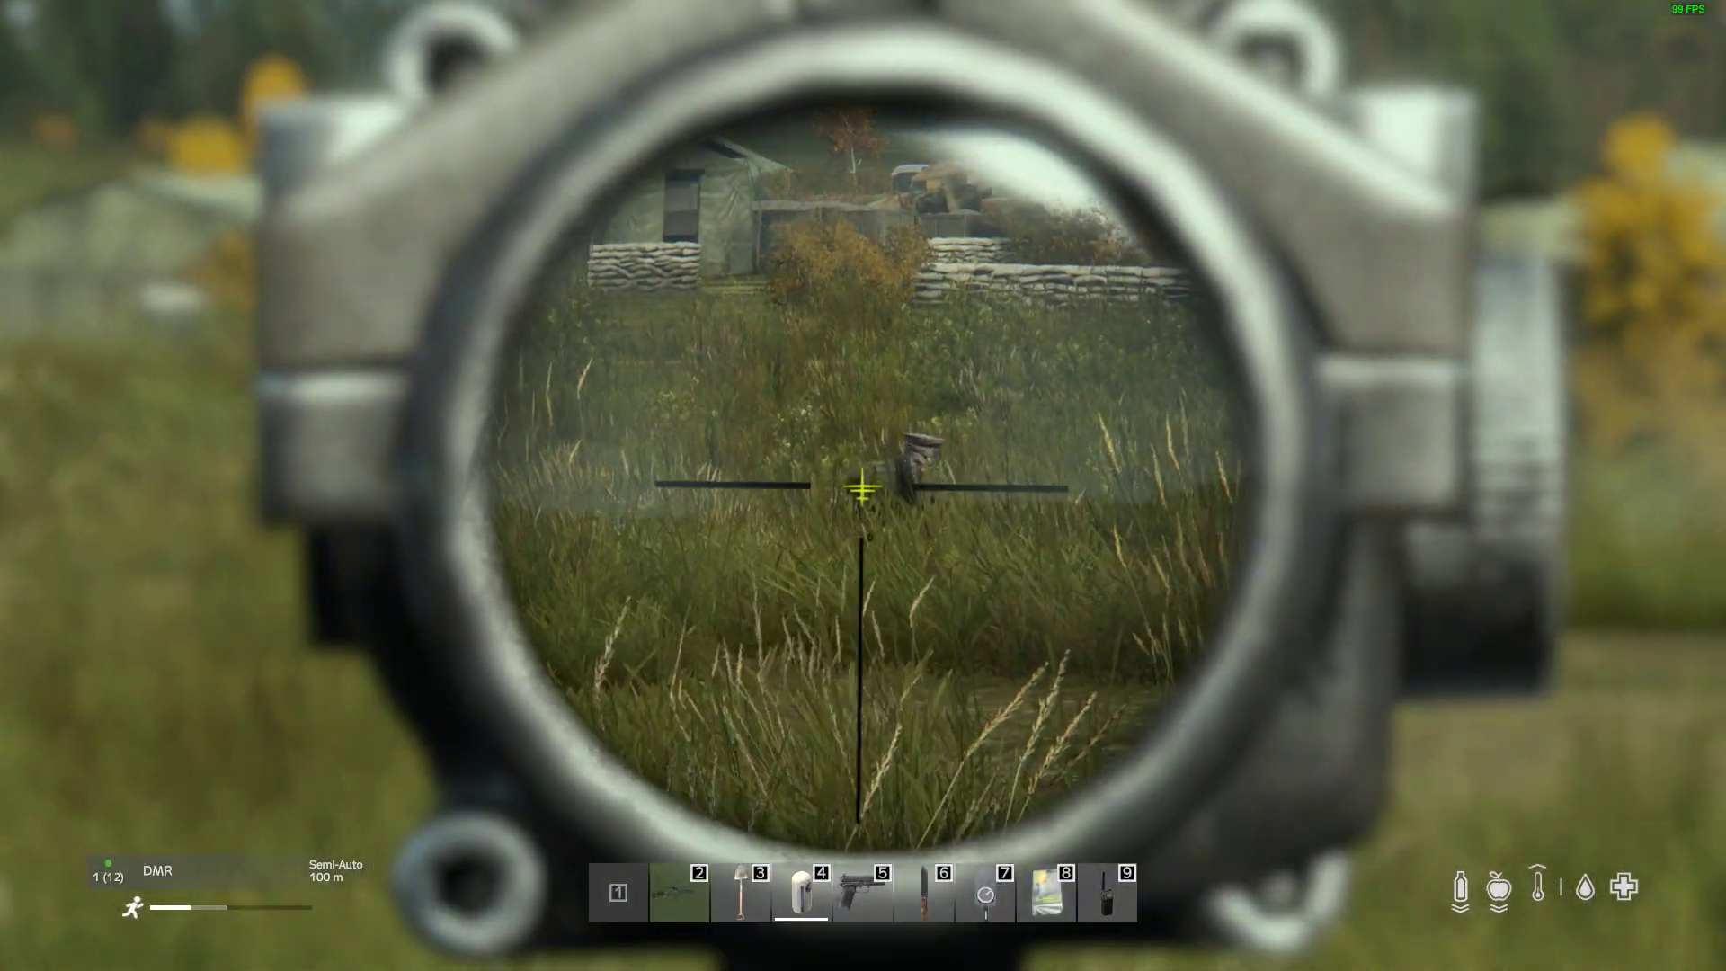
left_click(863, 486)
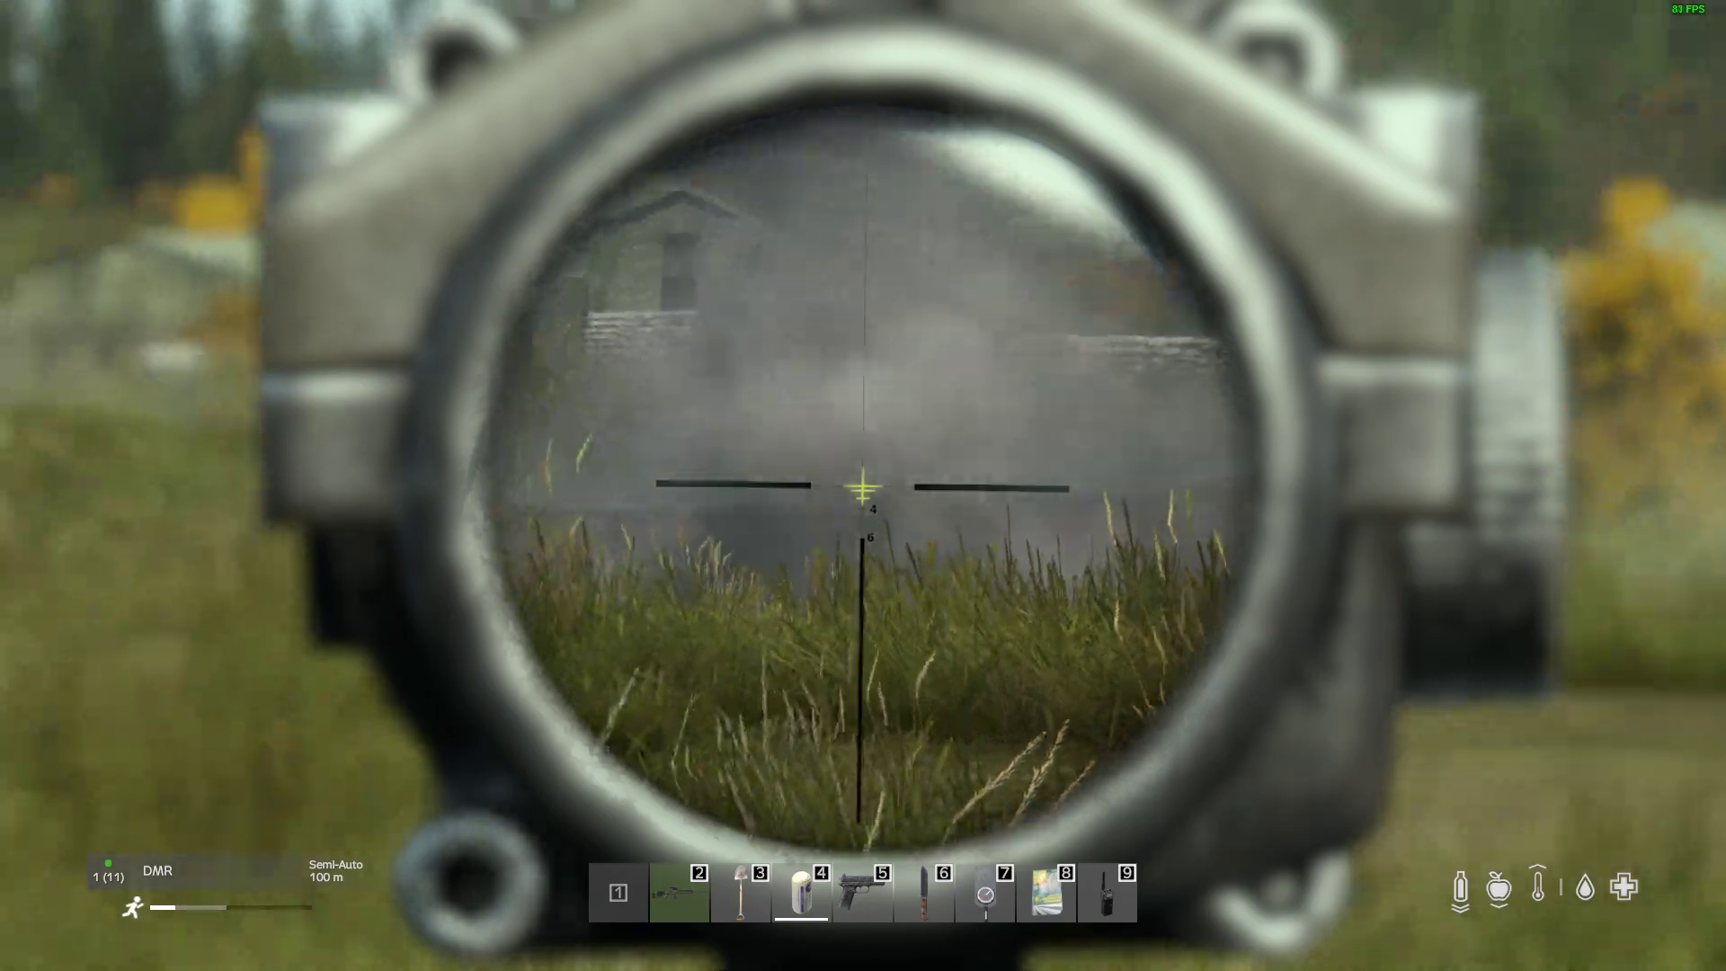
right_click(863, 485)
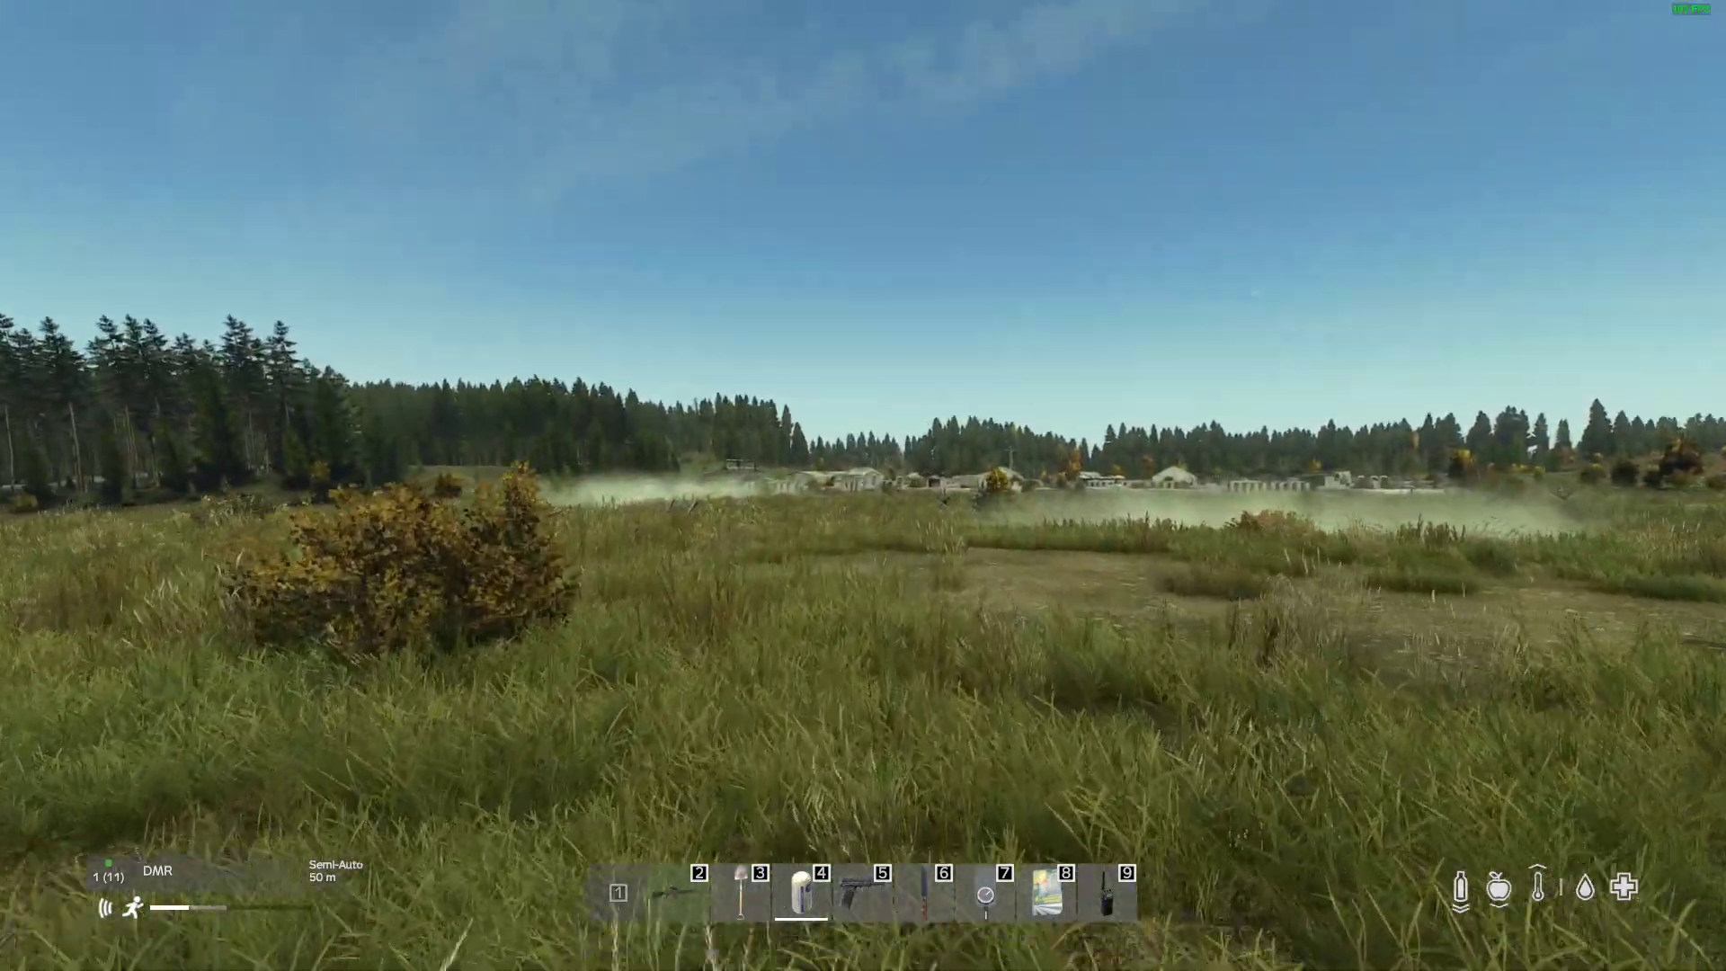
Step: Advance past the bushes and inspect the sandbagged position behind the barbed wire through the scope
key("w")
key("w")
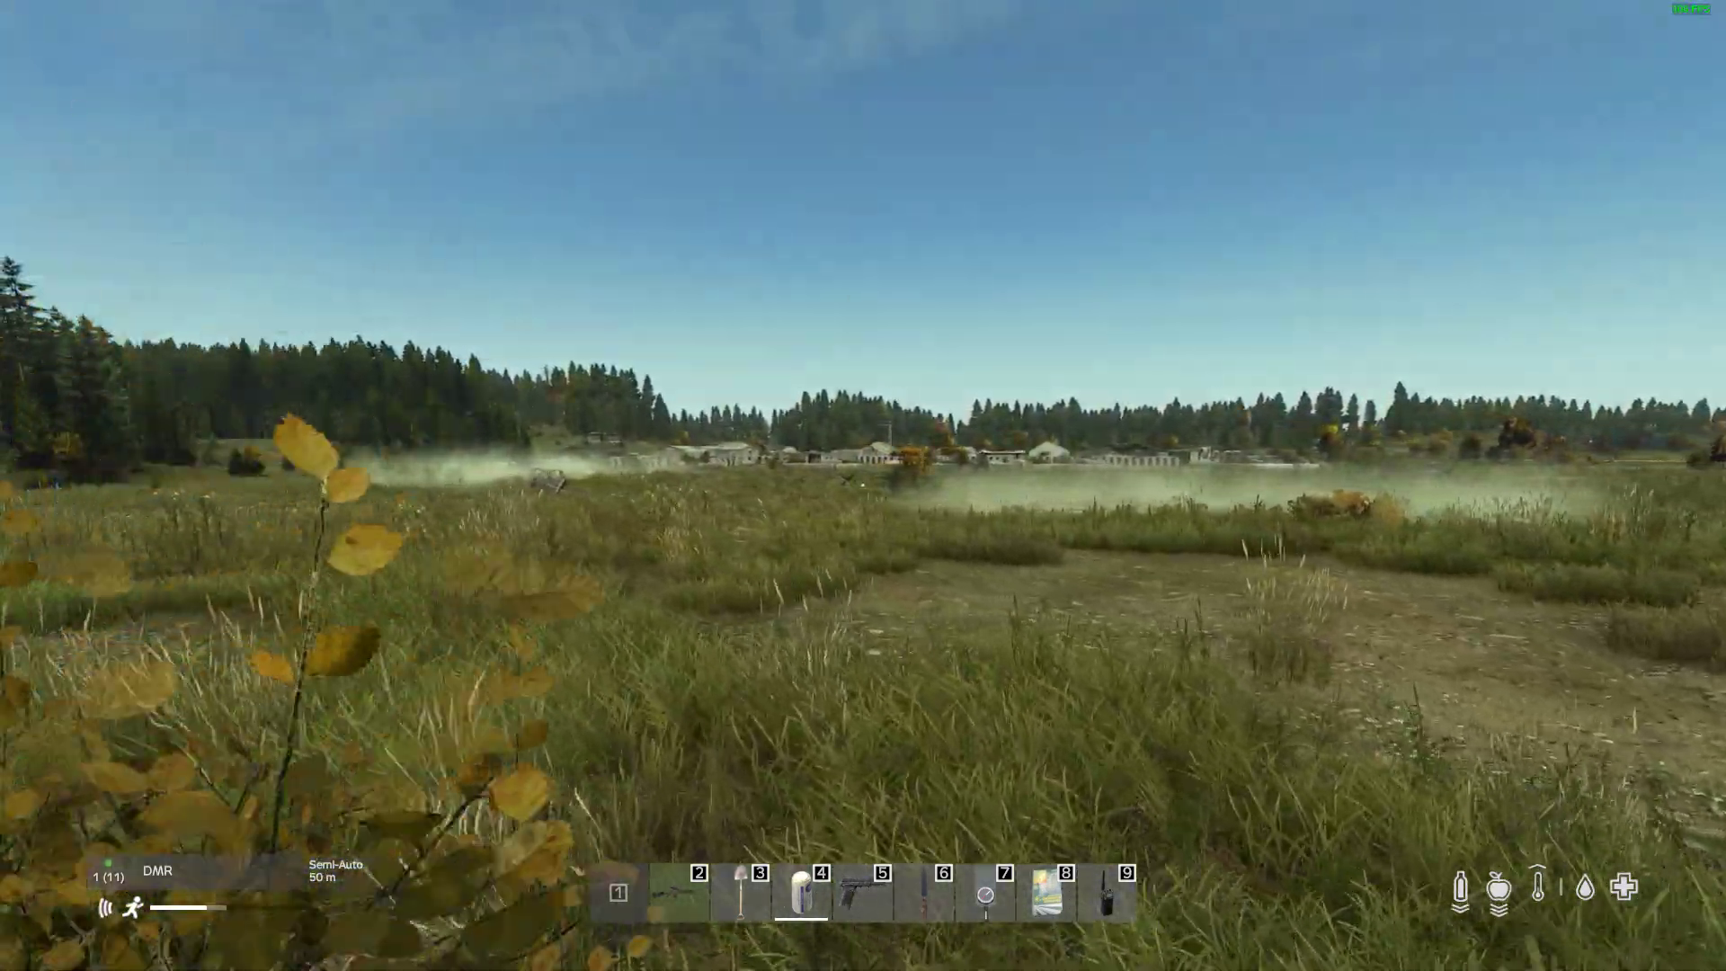
right_click(863, 485)
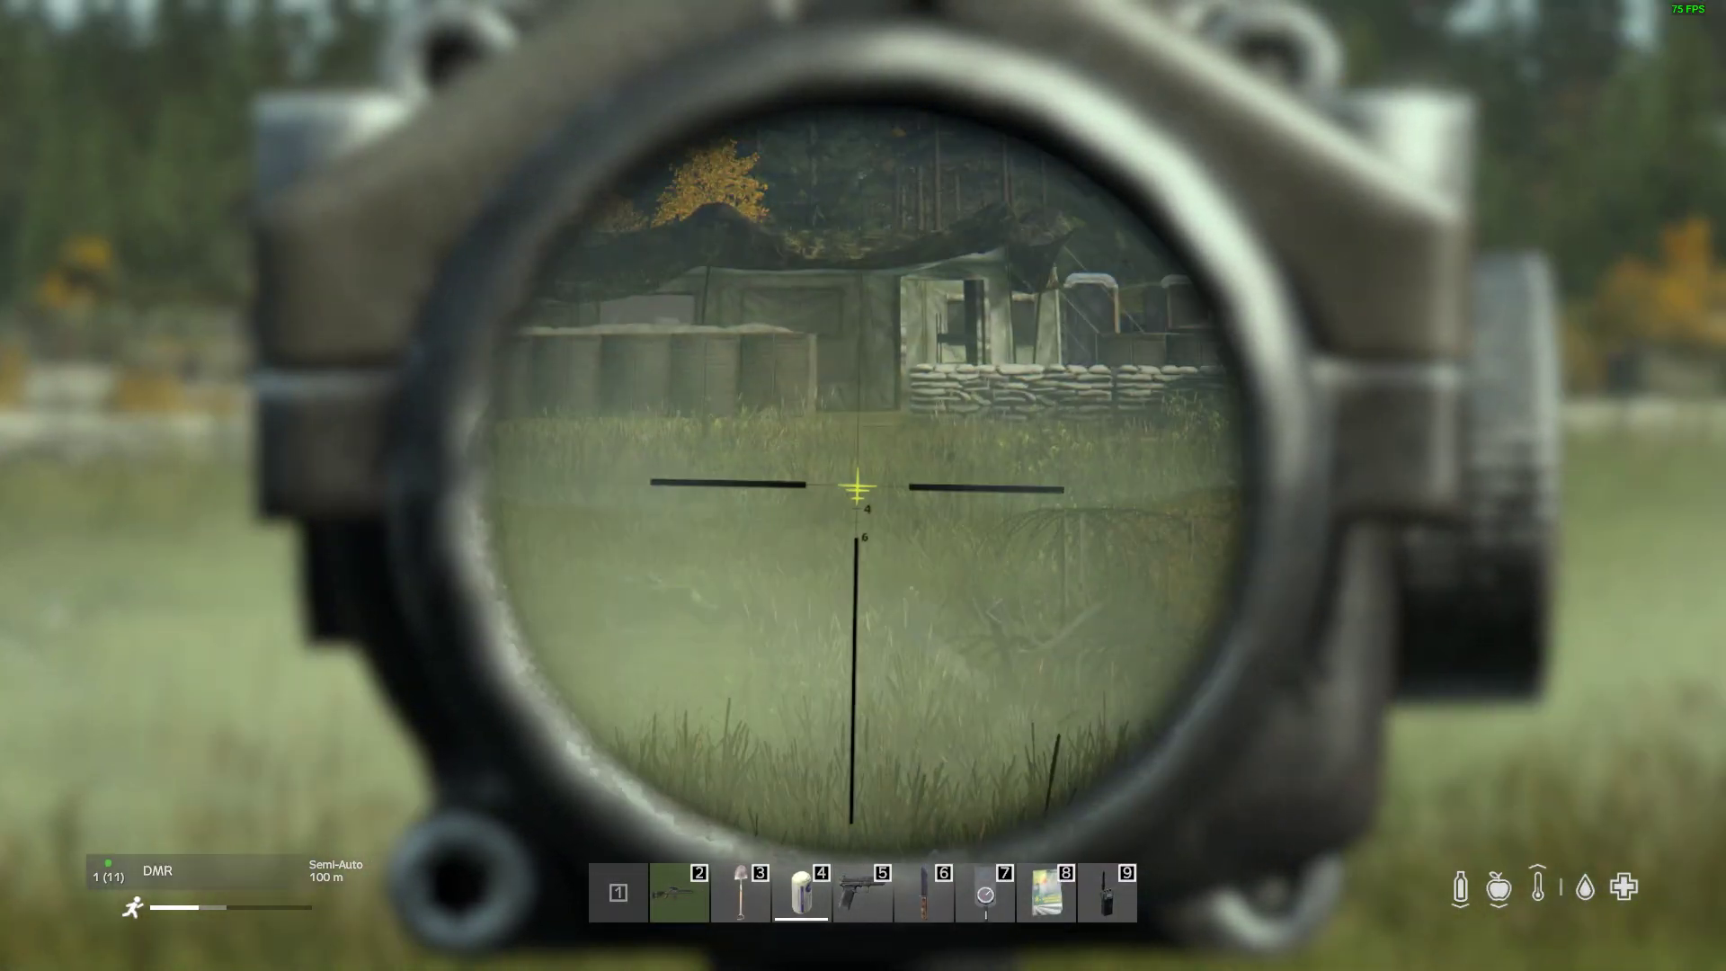
right_click(863, 486)
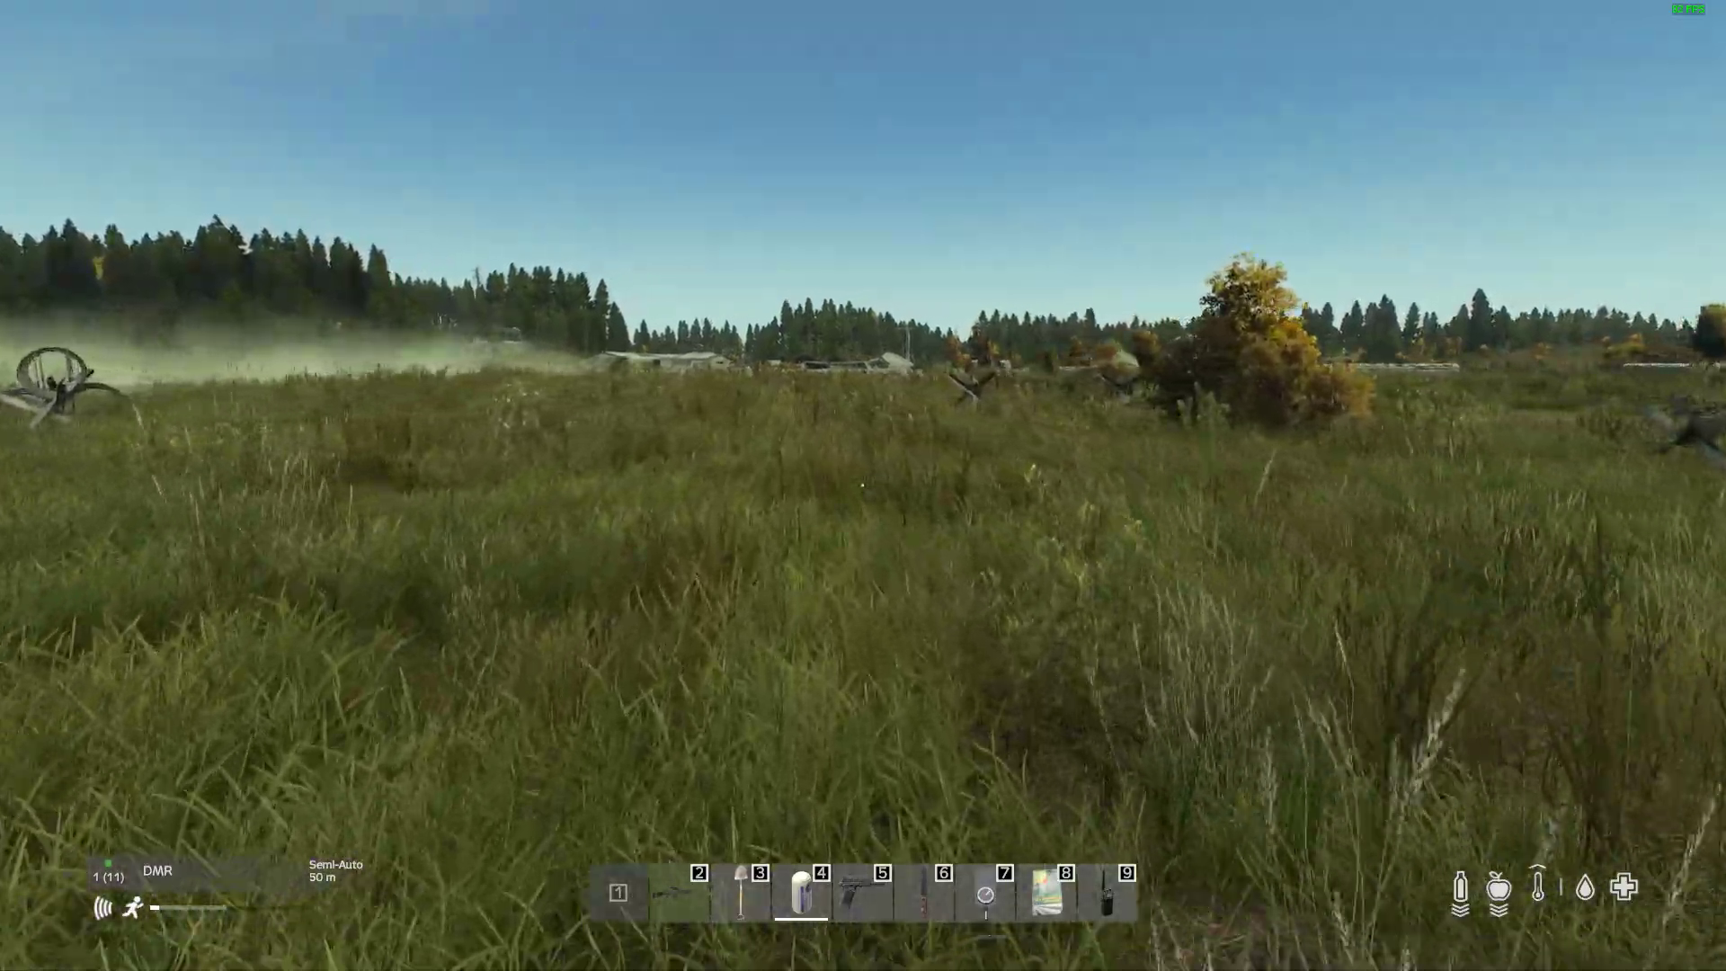
Step: Run across the grass past the anti-vehicle obstacles and barbed wire to the sandbag walls at the camp's edge
key("w")
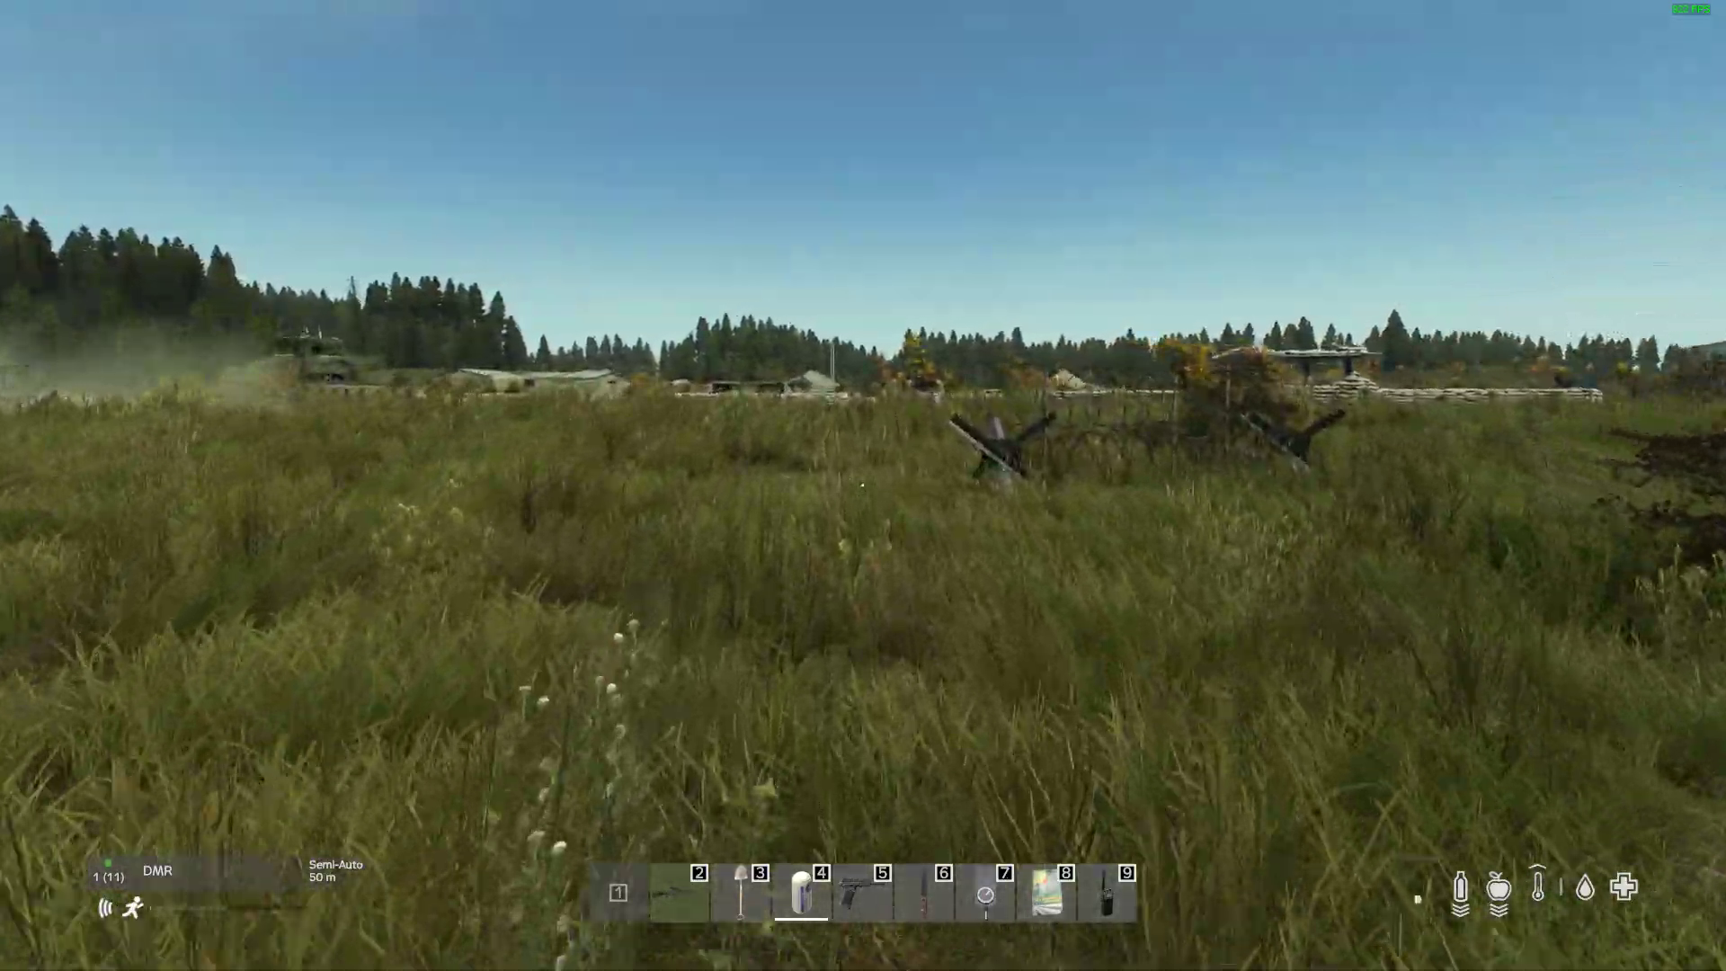
key("w")
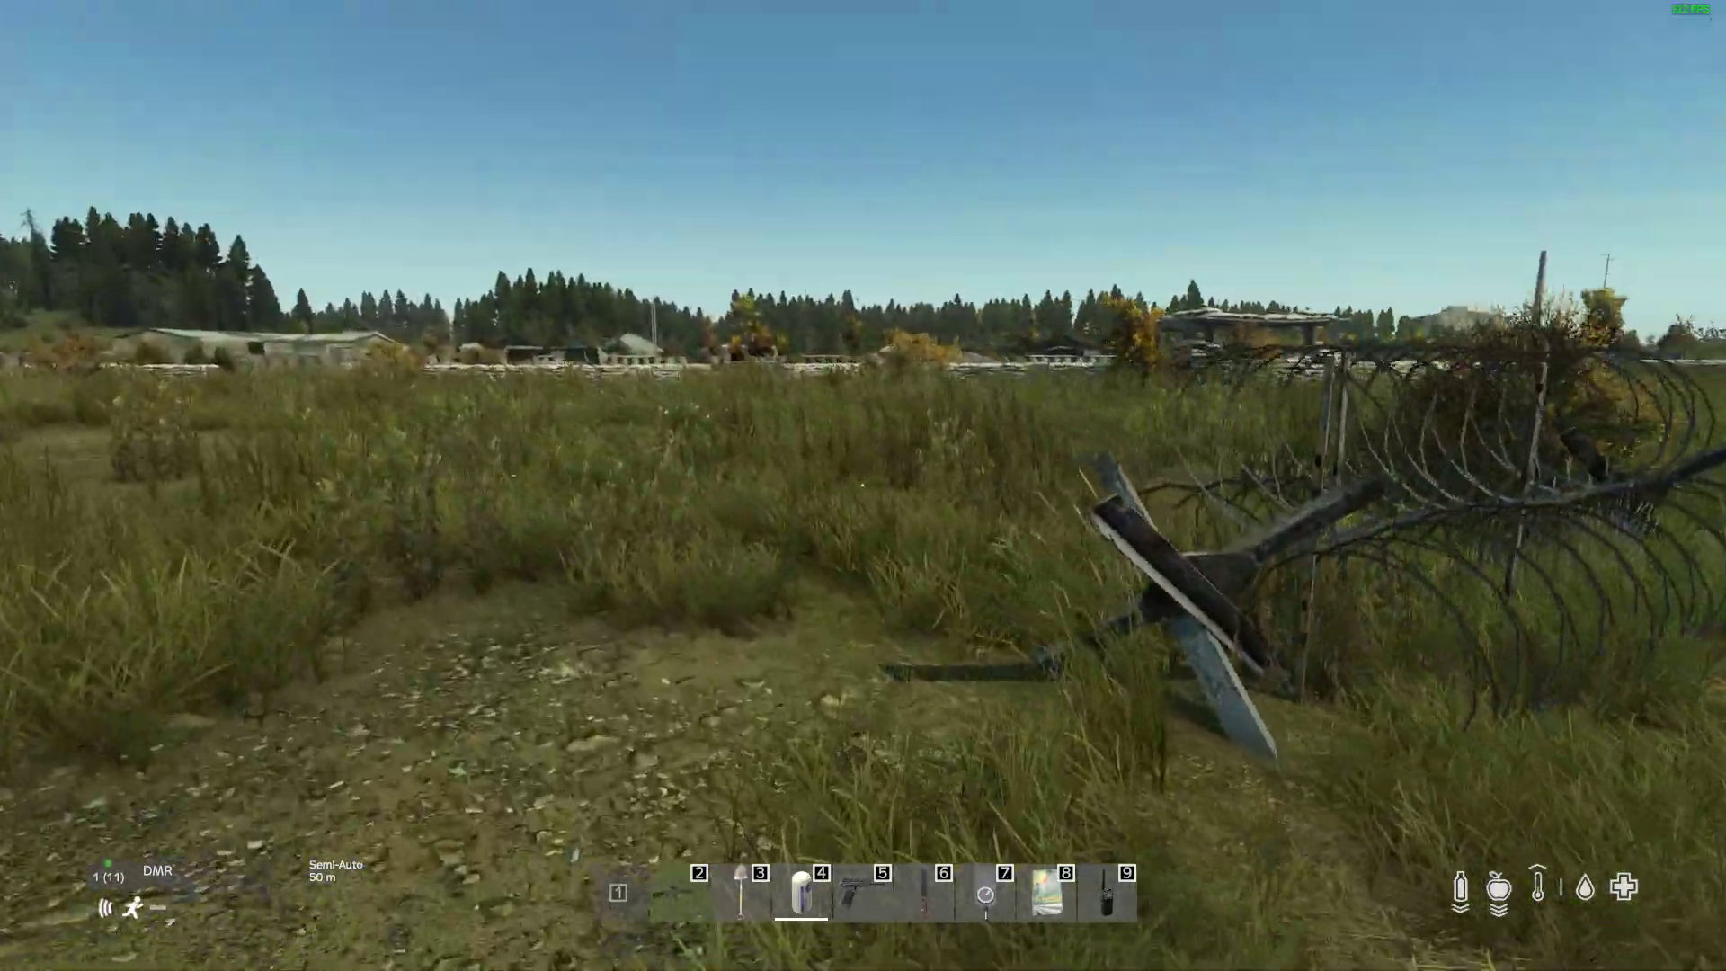
key("w")
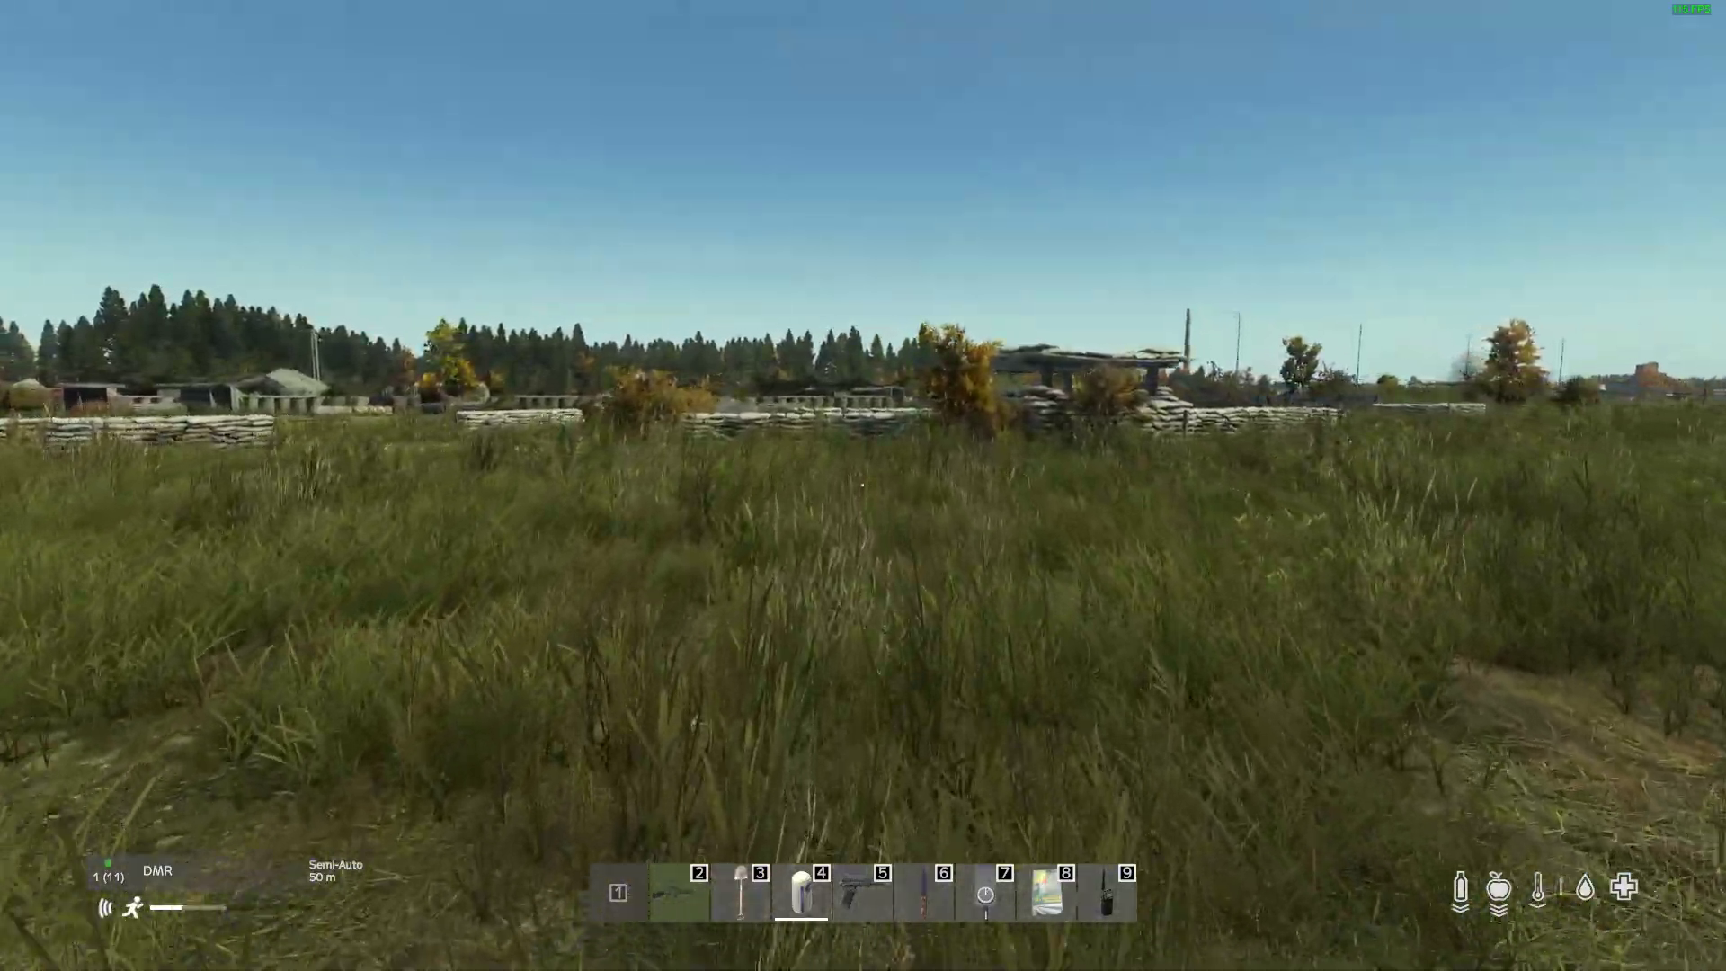
key("w")
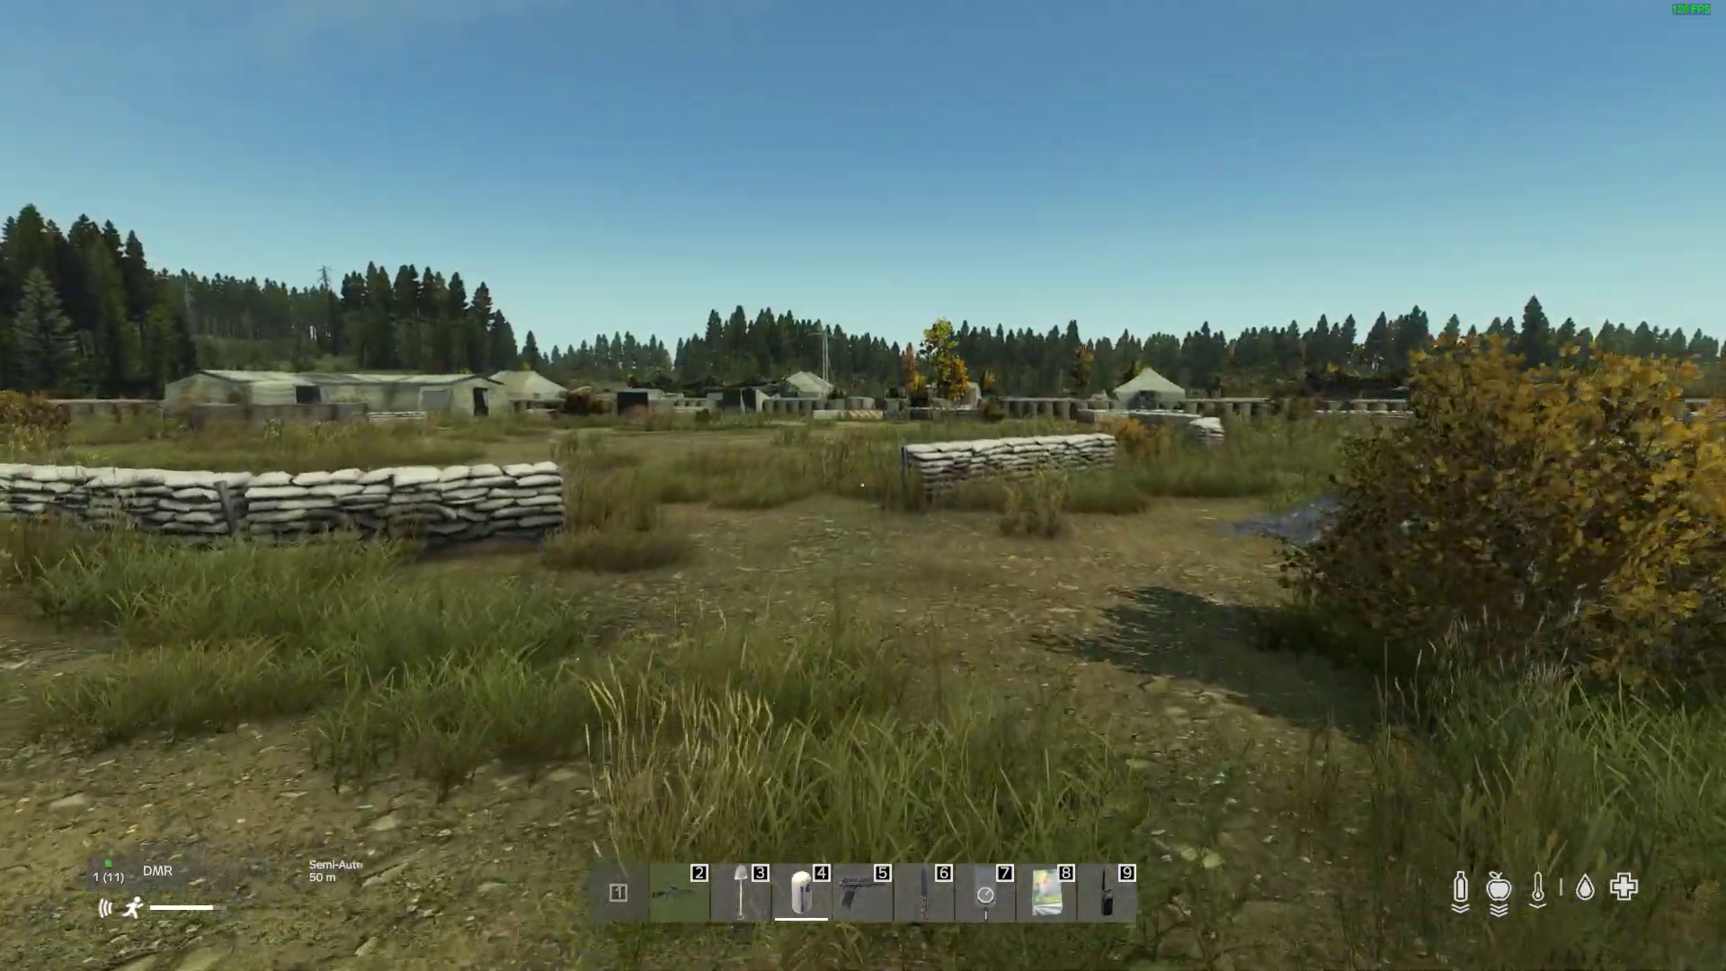
Step: Run past the sandbag walls and gravel pile to the painted helipad circle
key("w")
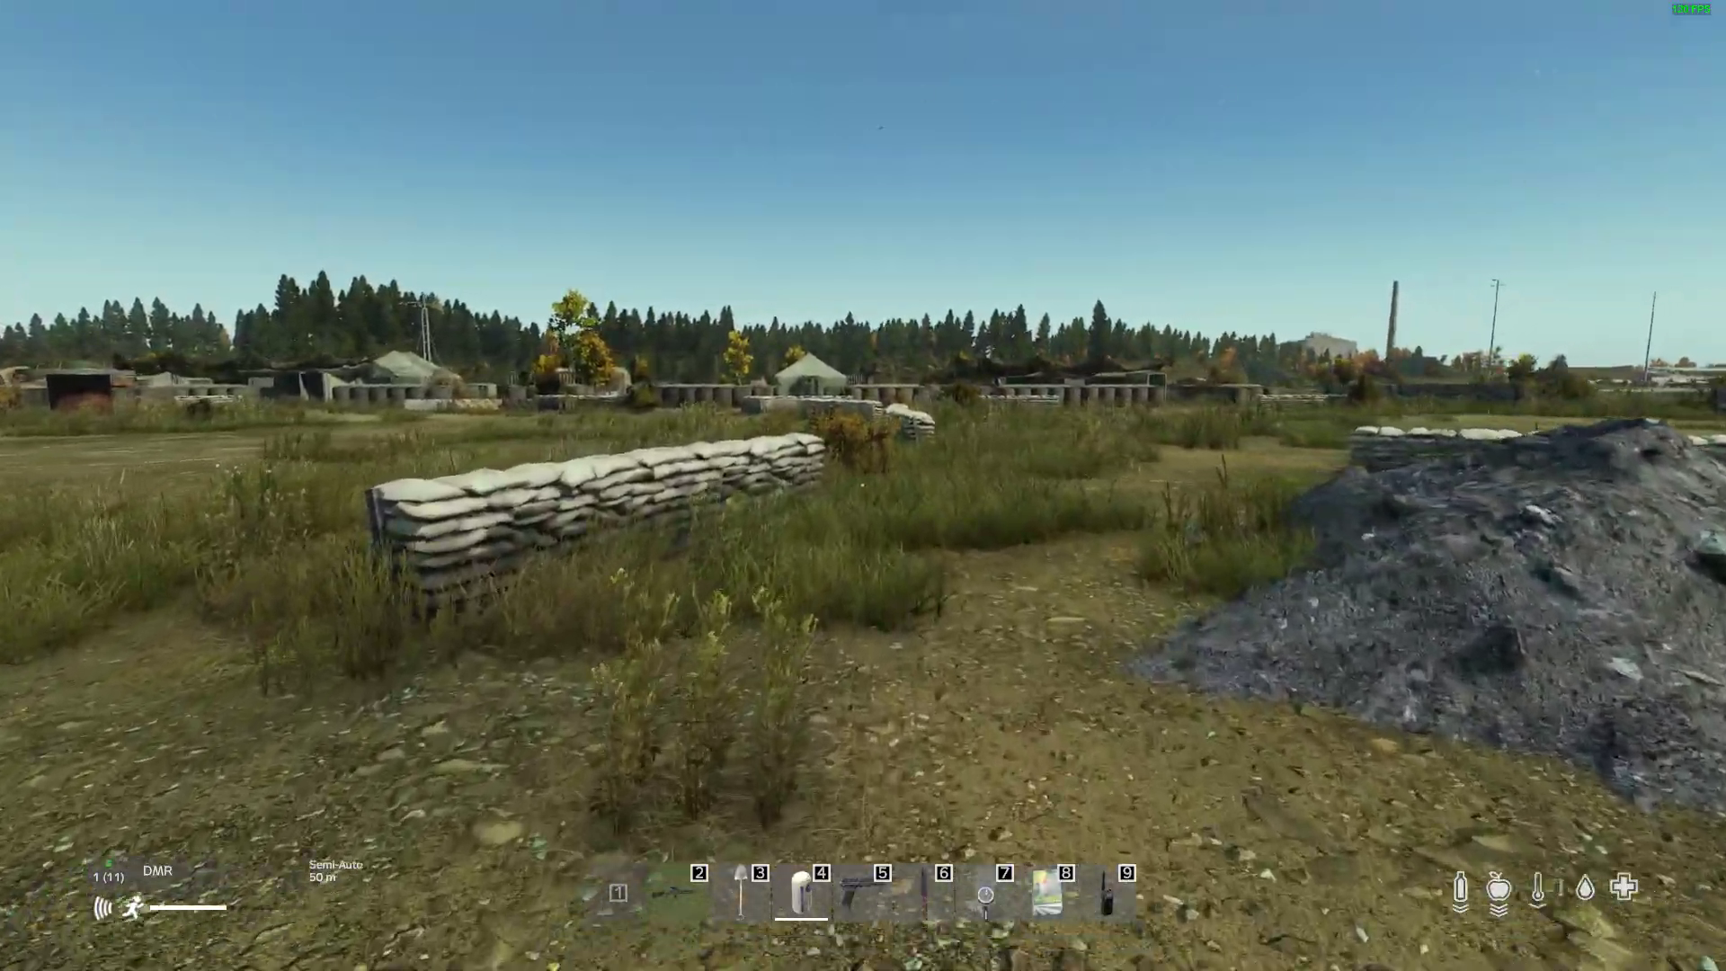
key("w")
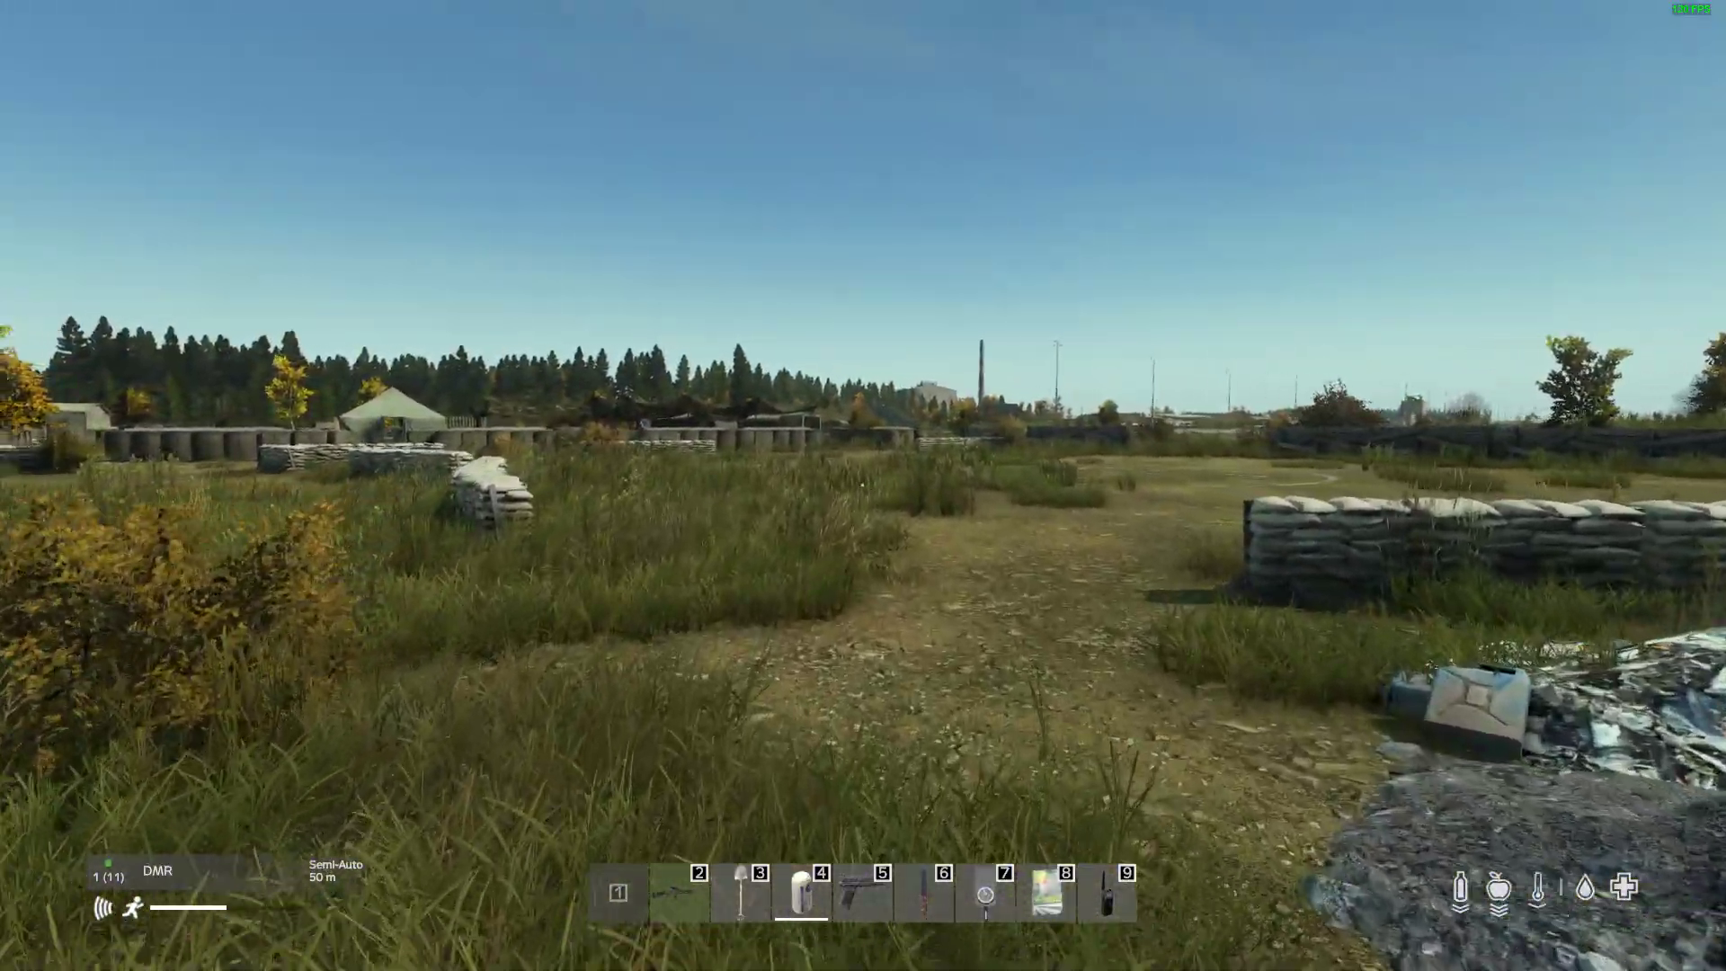
key("w")
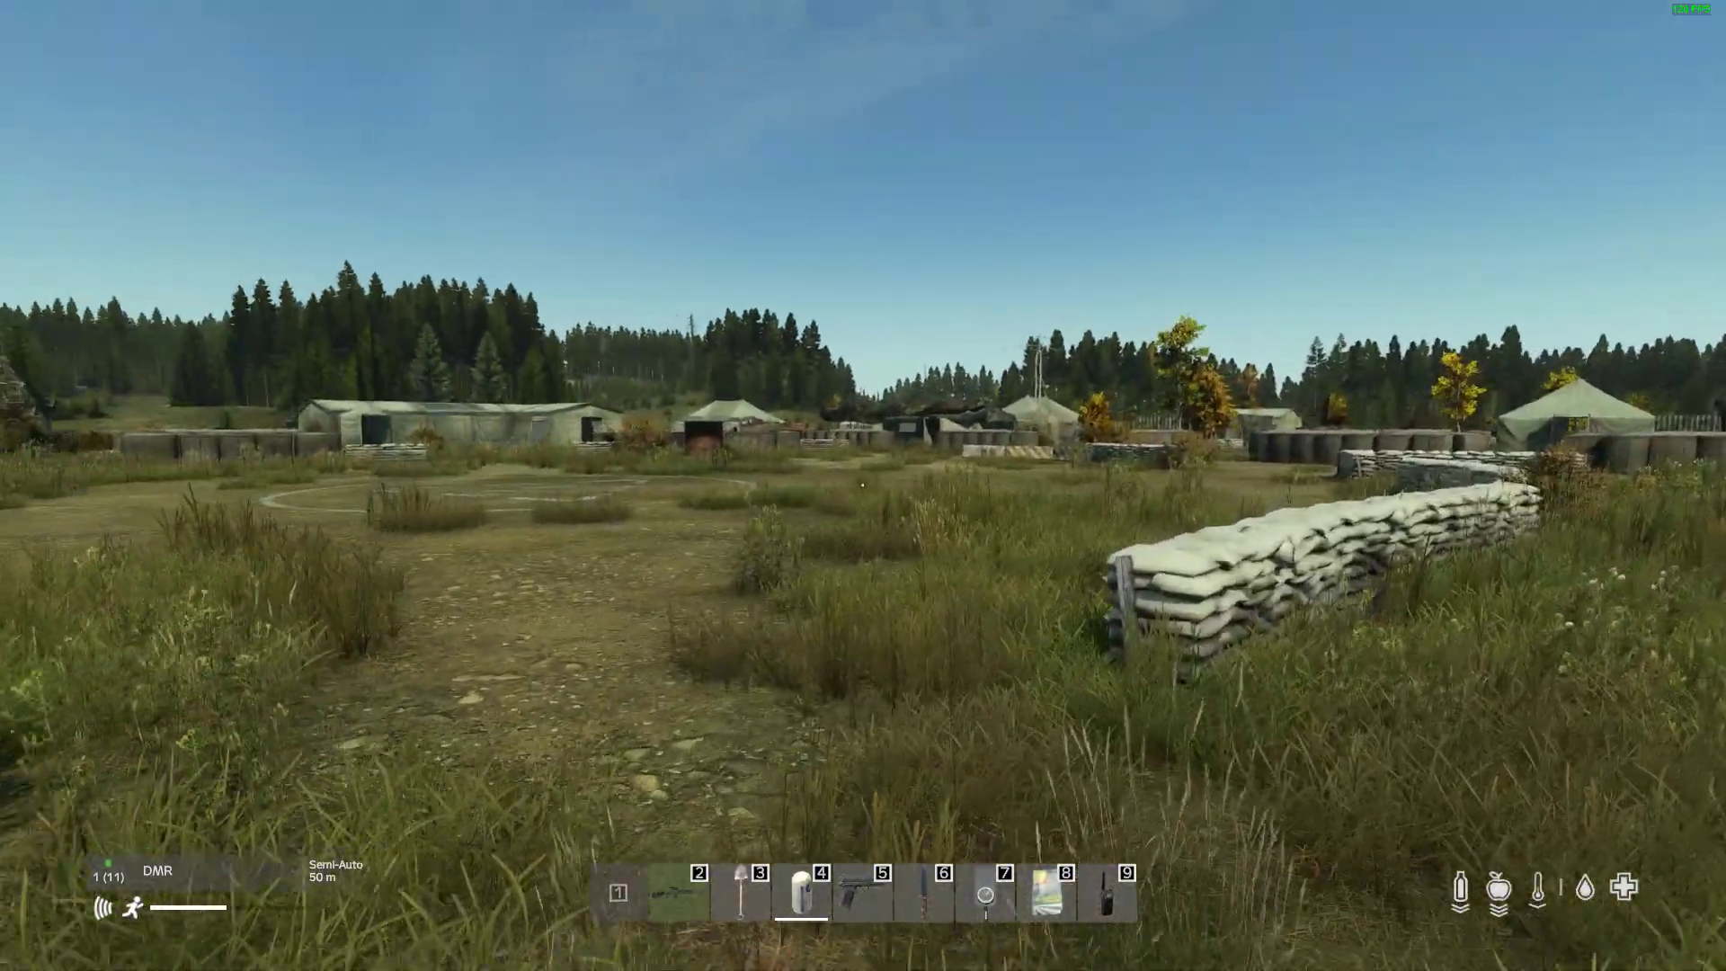
key("w")
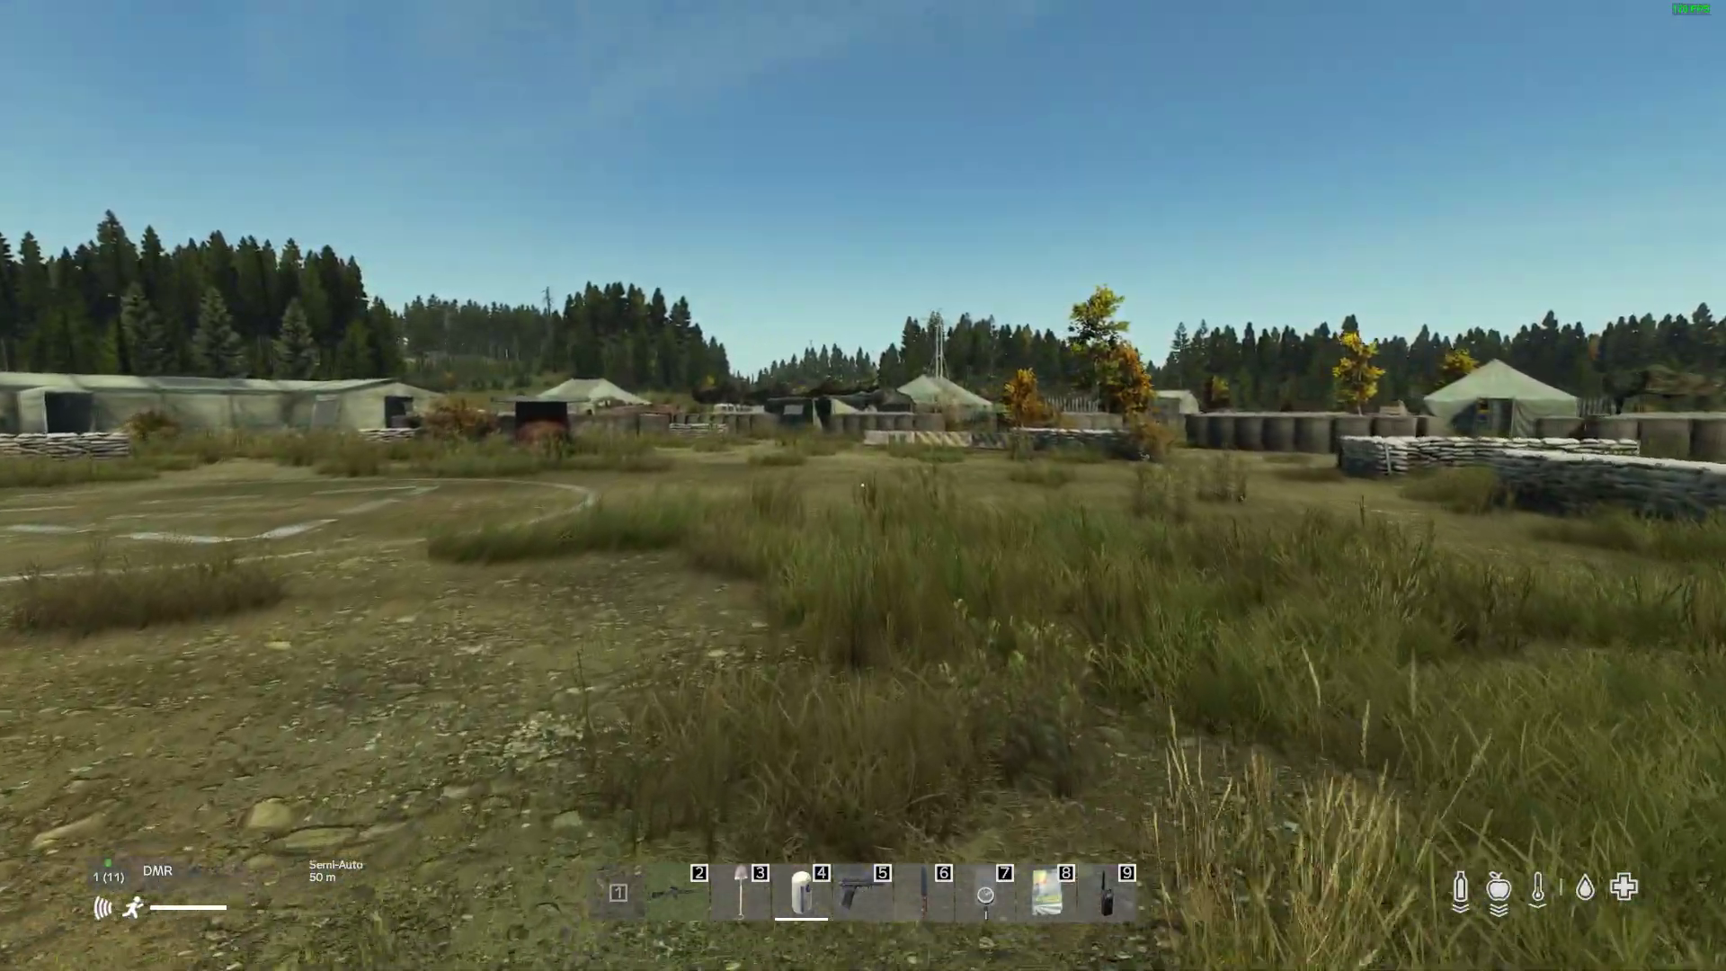
key("w")
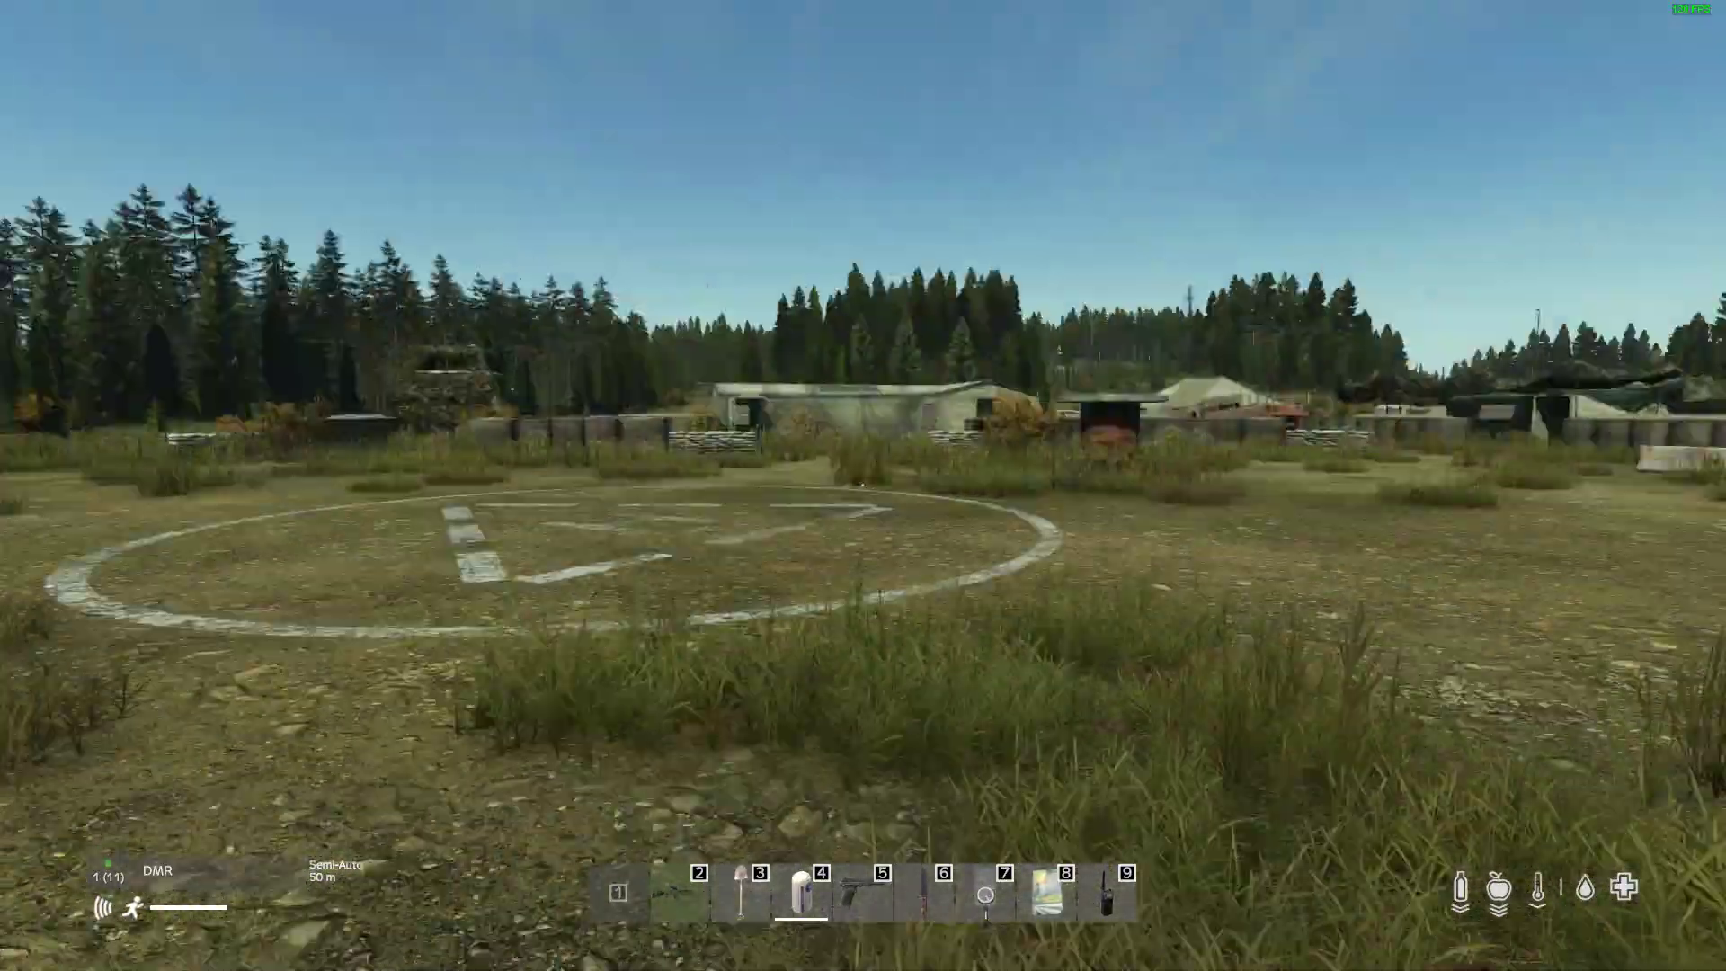
Step: Cross the open ground from the helipad and enter the camp along the dirt road leading to the parked Humvee
key("w")
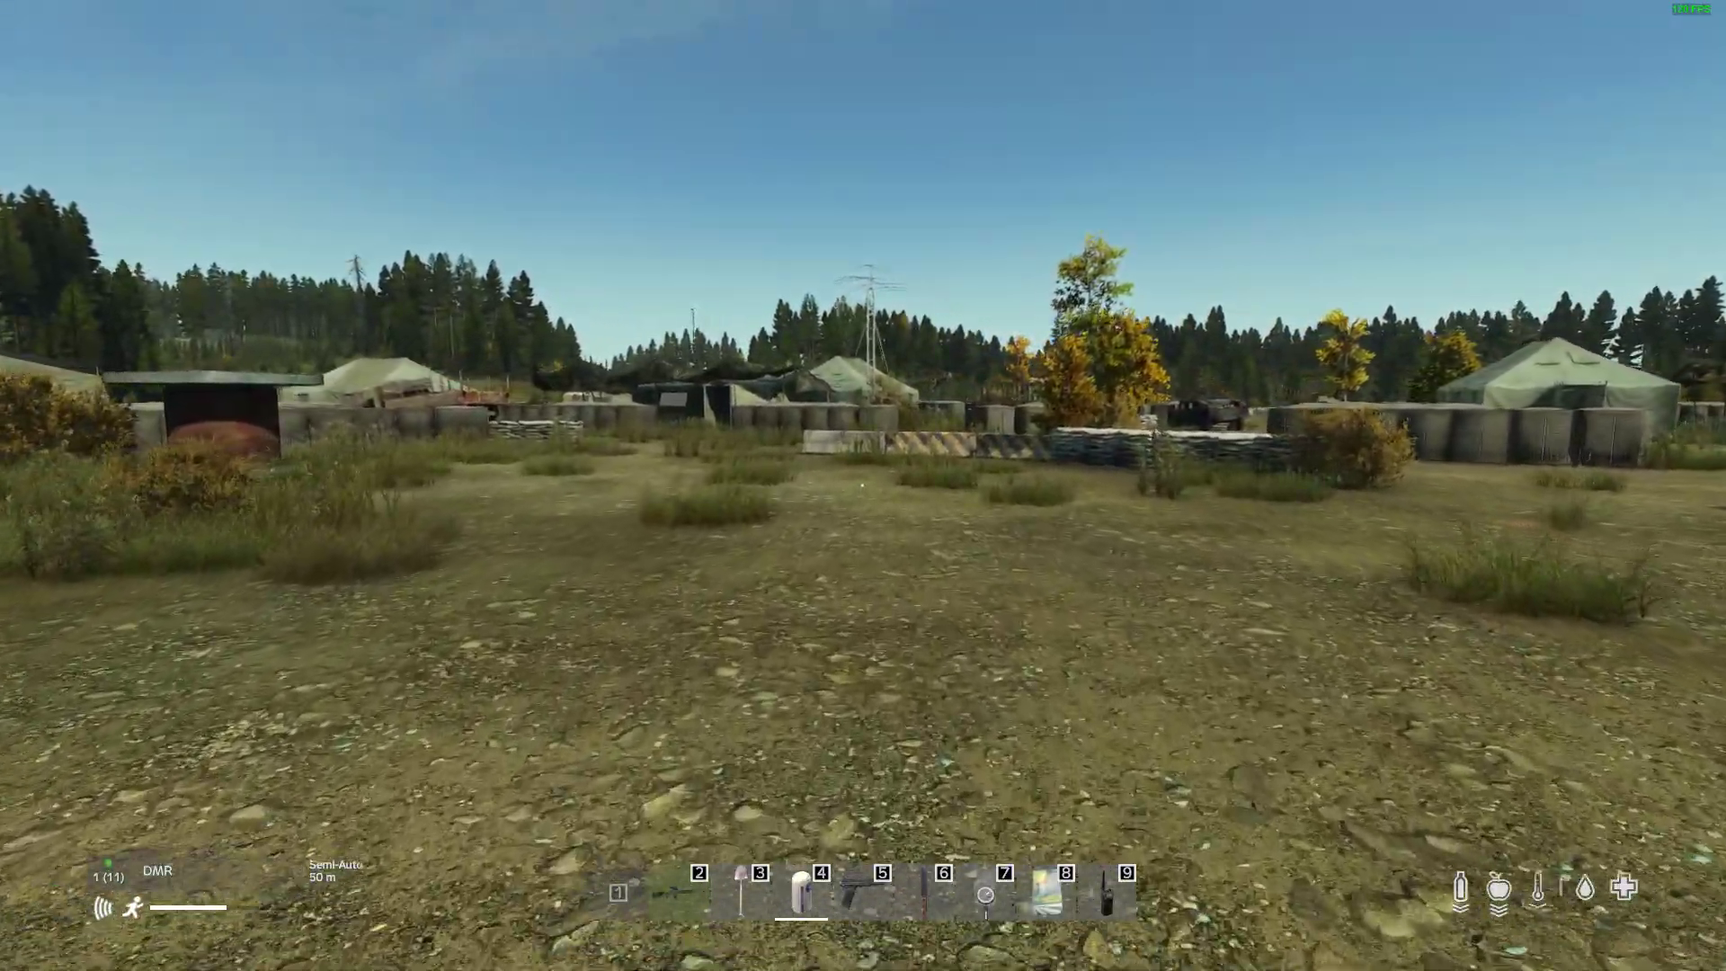
key("w")
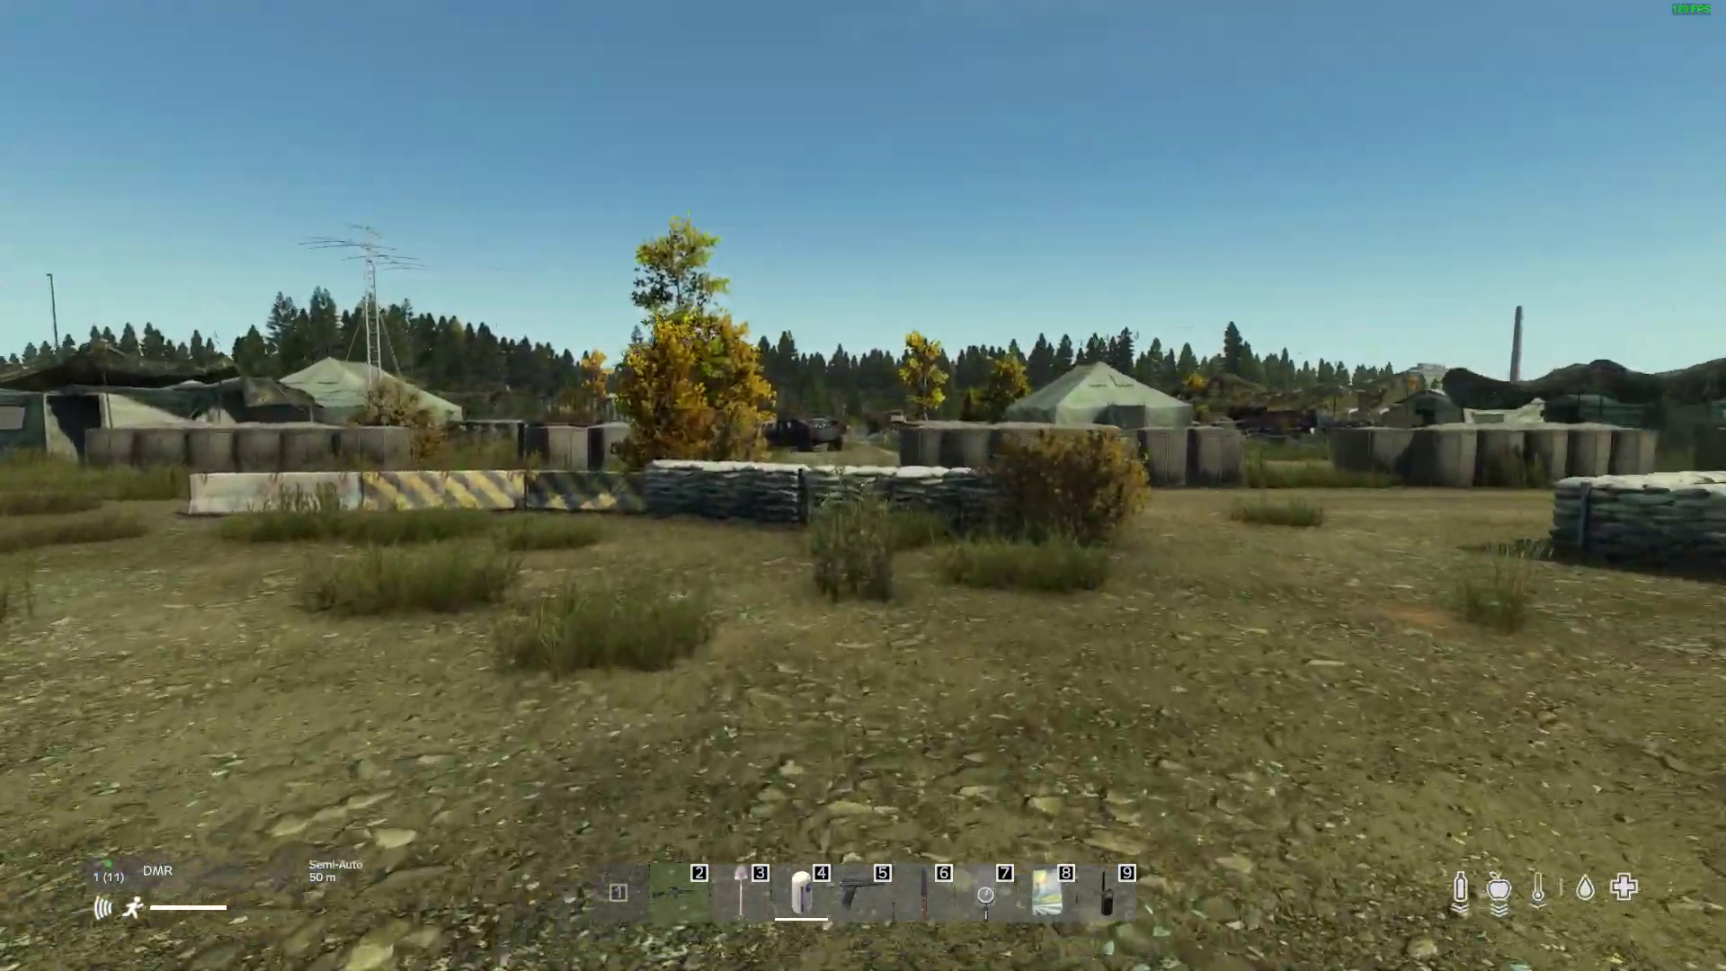
key("w")
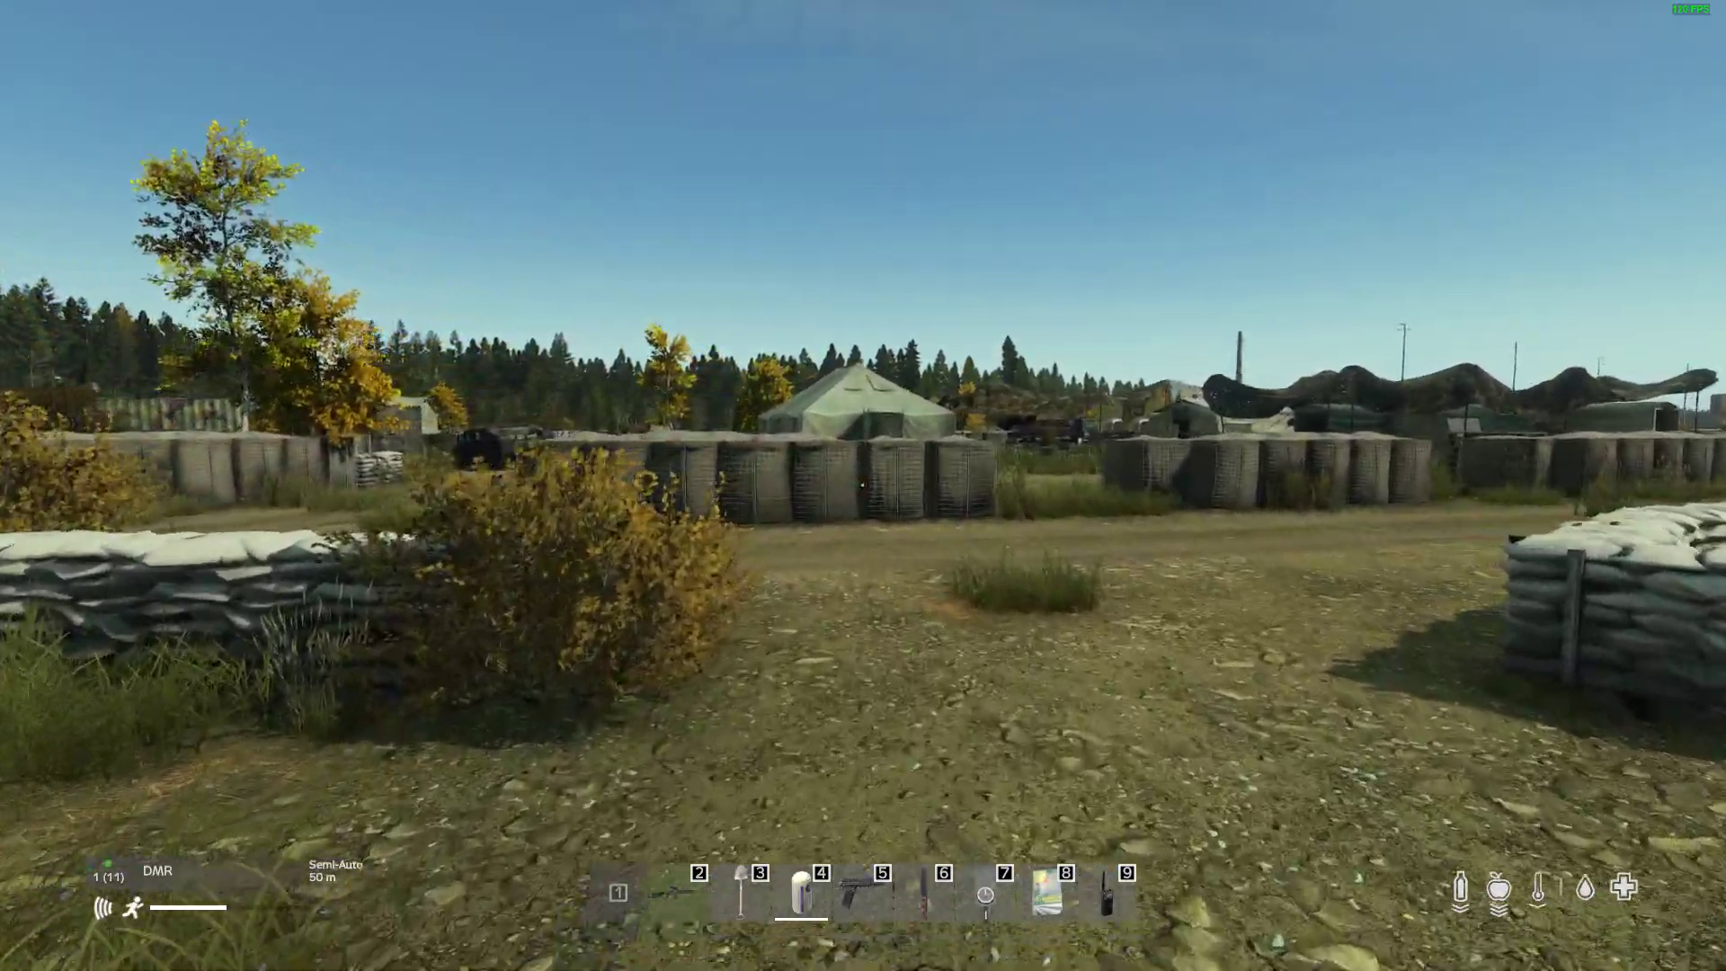
key("w")
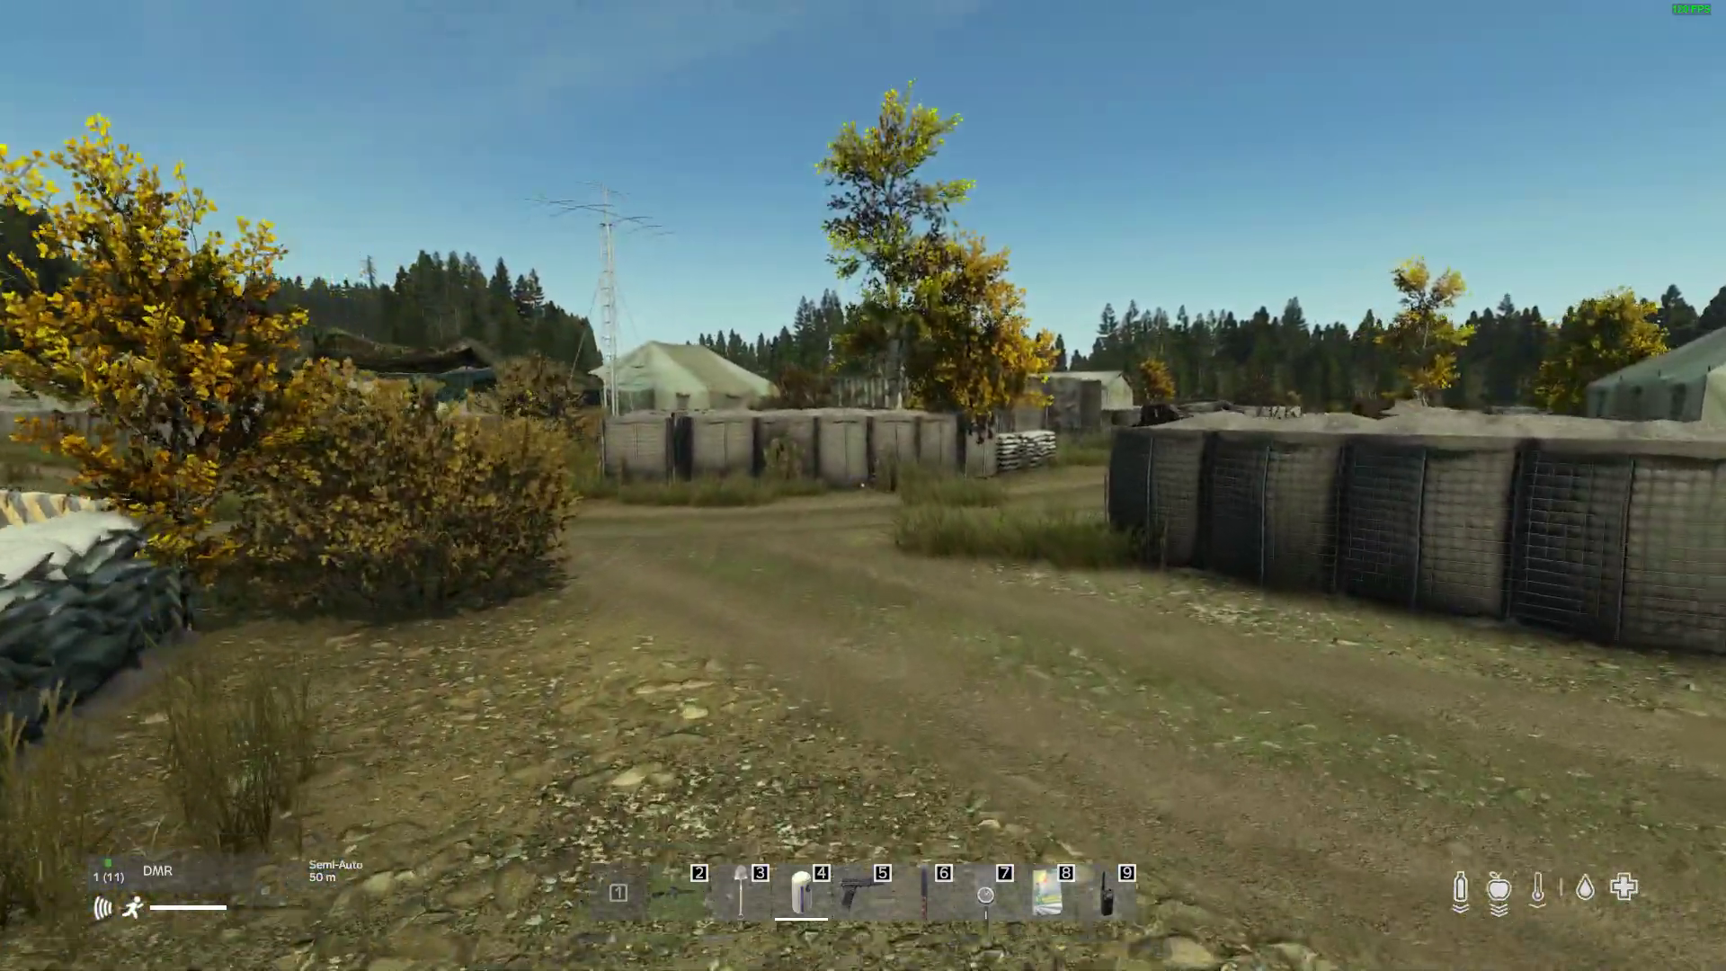
key("w")
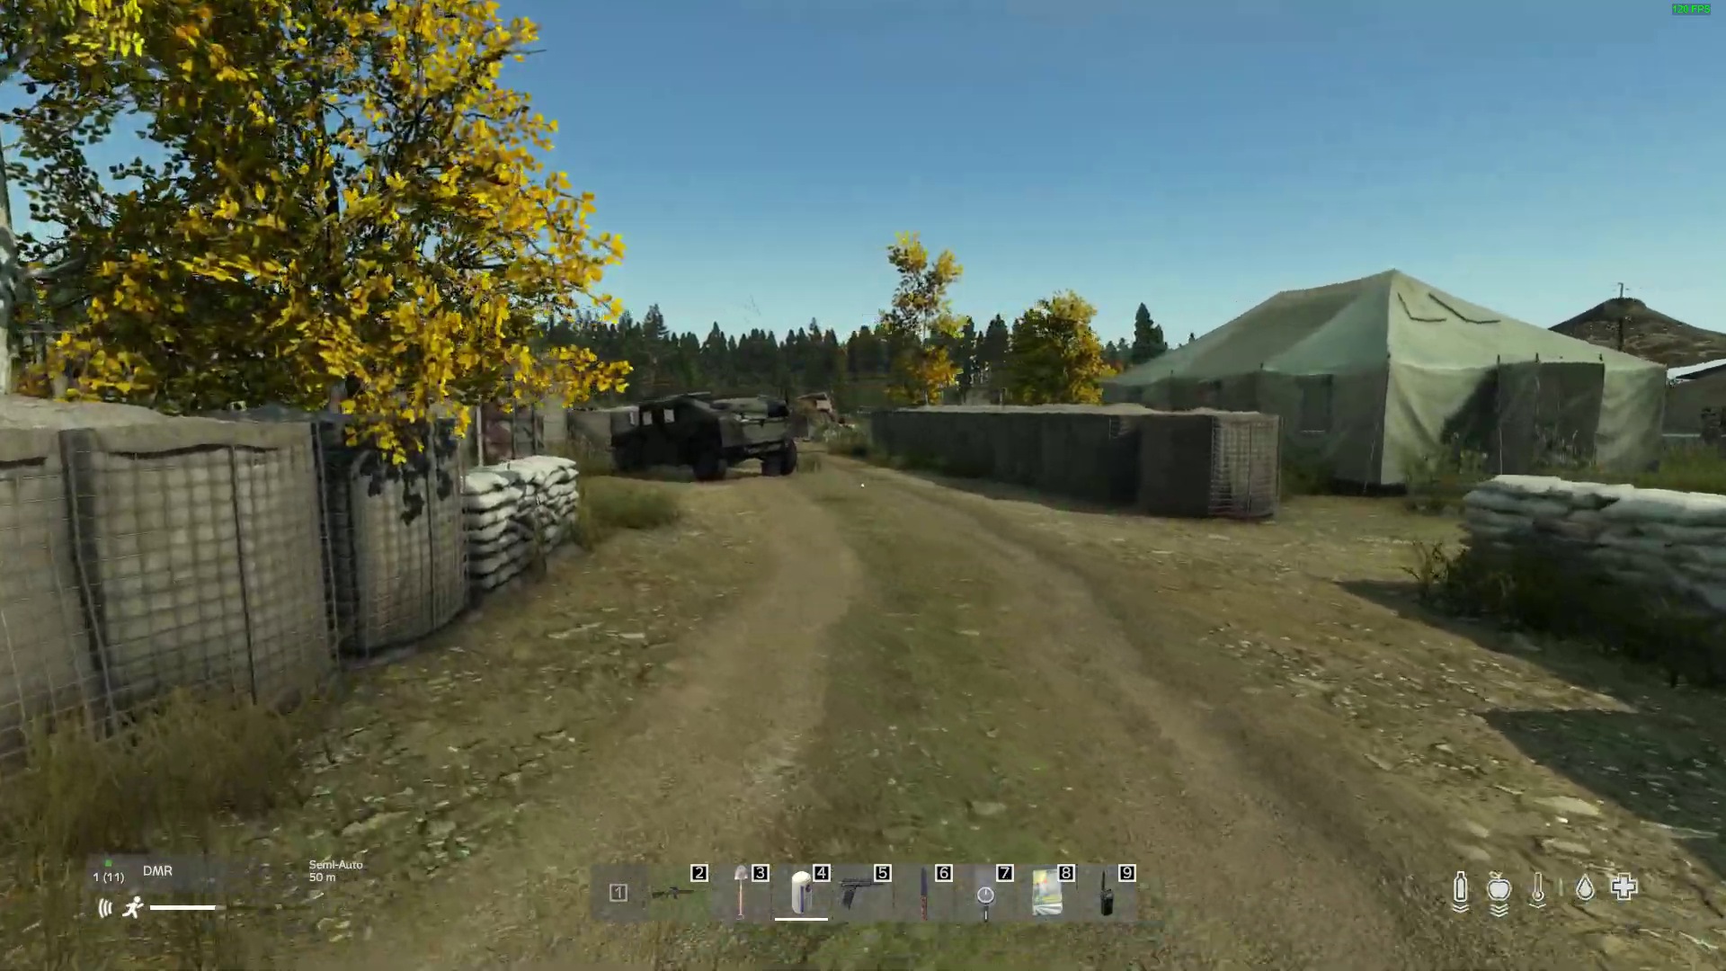
Step: Run past the open containers and Humvee, following the barrier-lined road to the rubble piles
key("w")
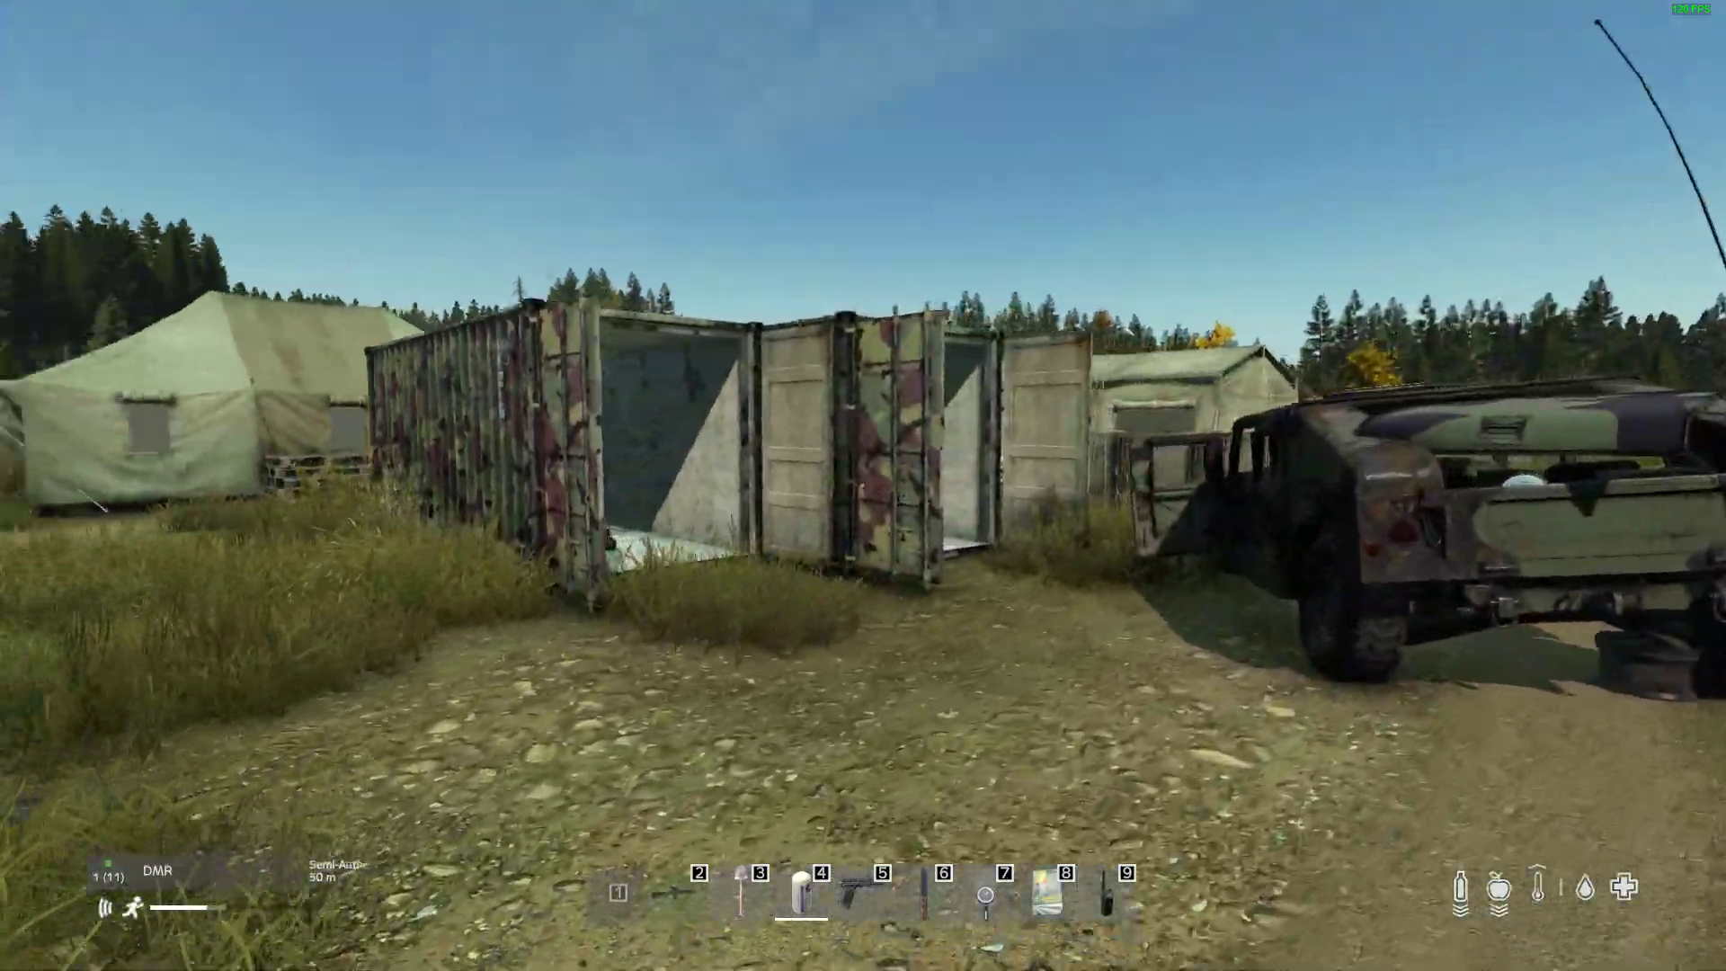
key("w")
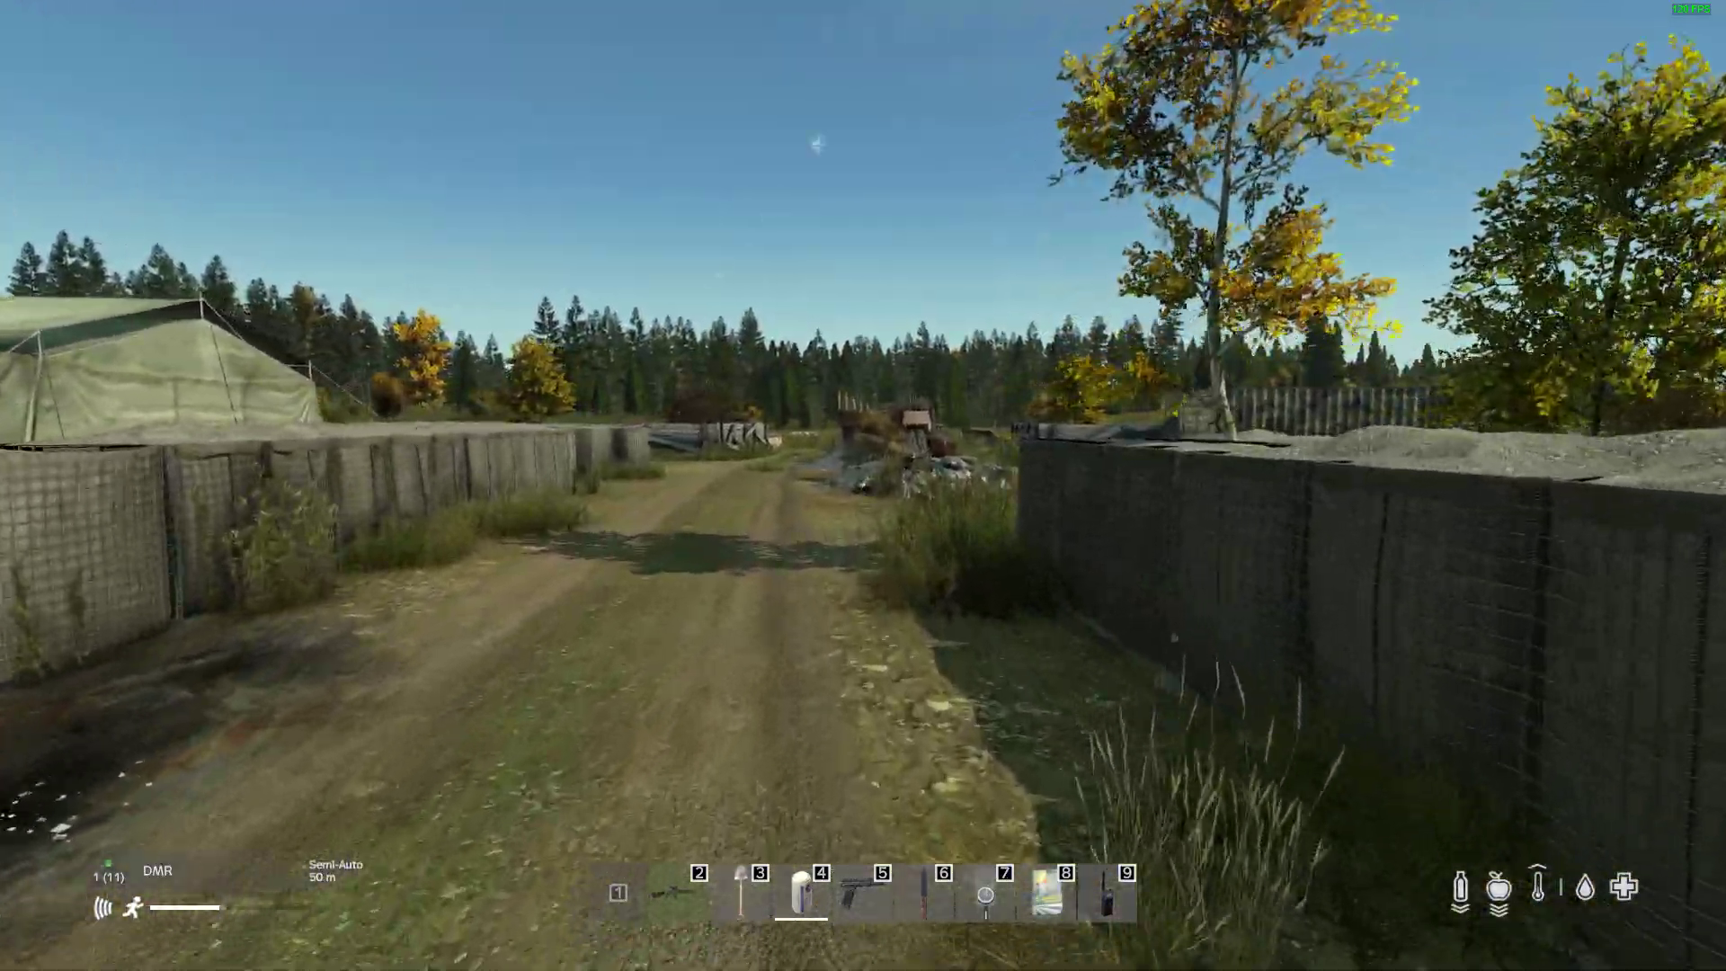
key("w")
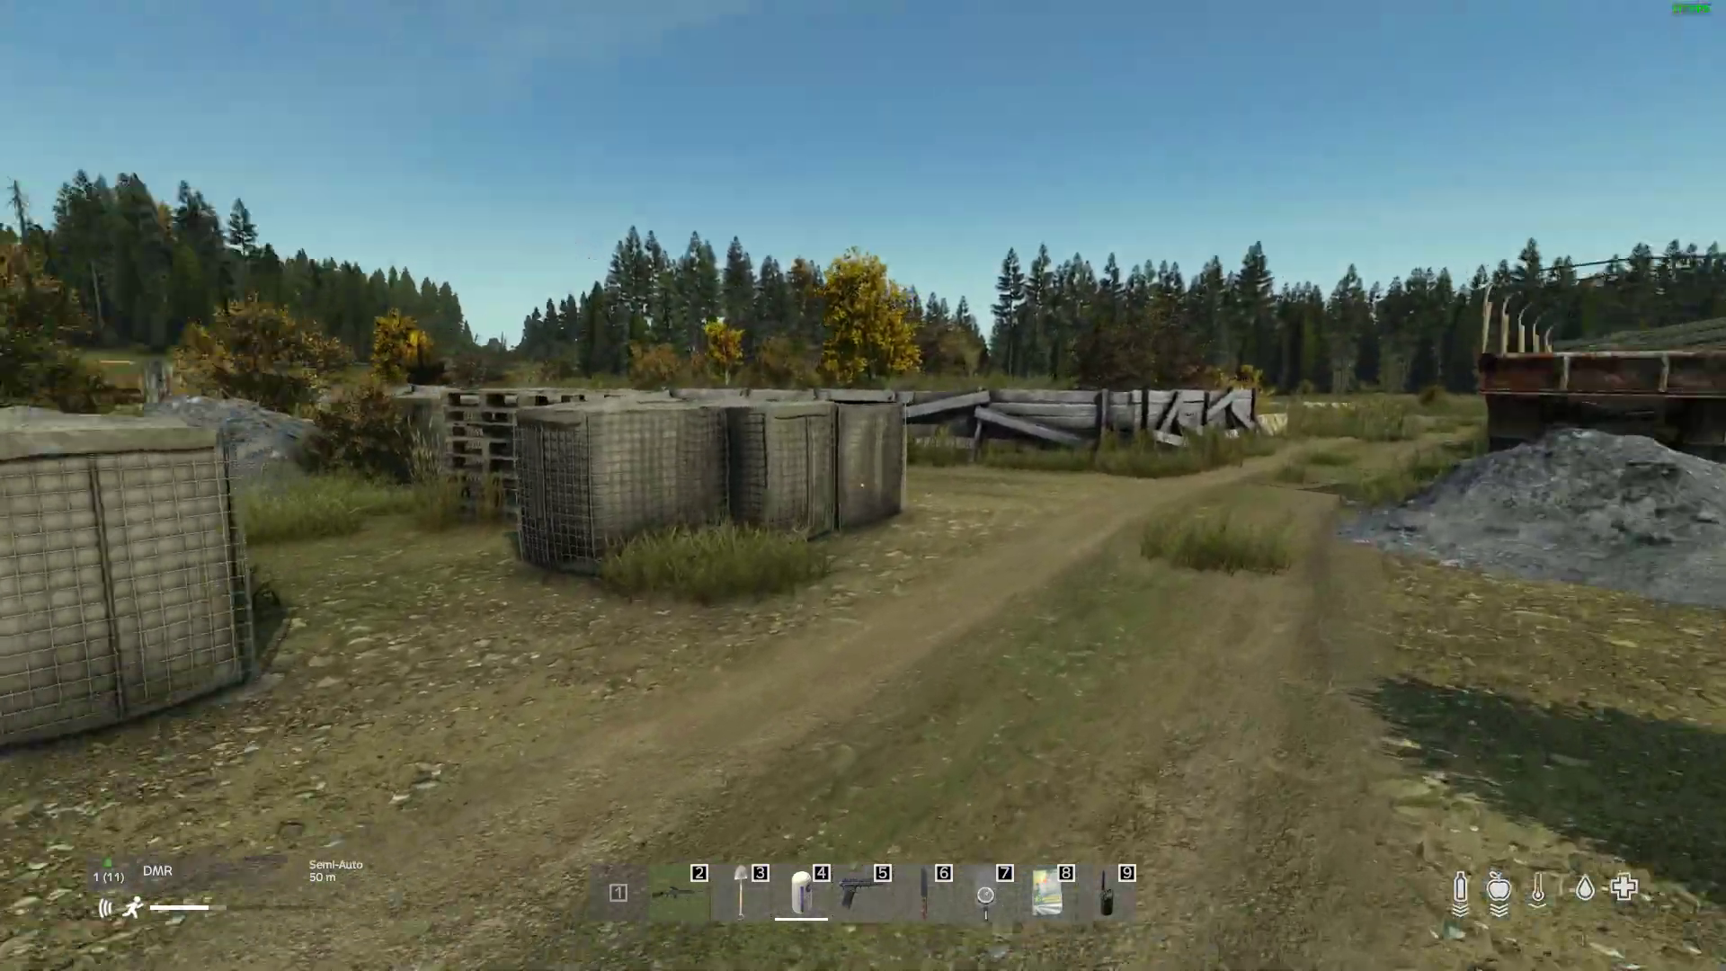
Step: Raise the DMR toward the gap in the barriers beside the large tent and fire one round
key("w")
right_click(862, 485)
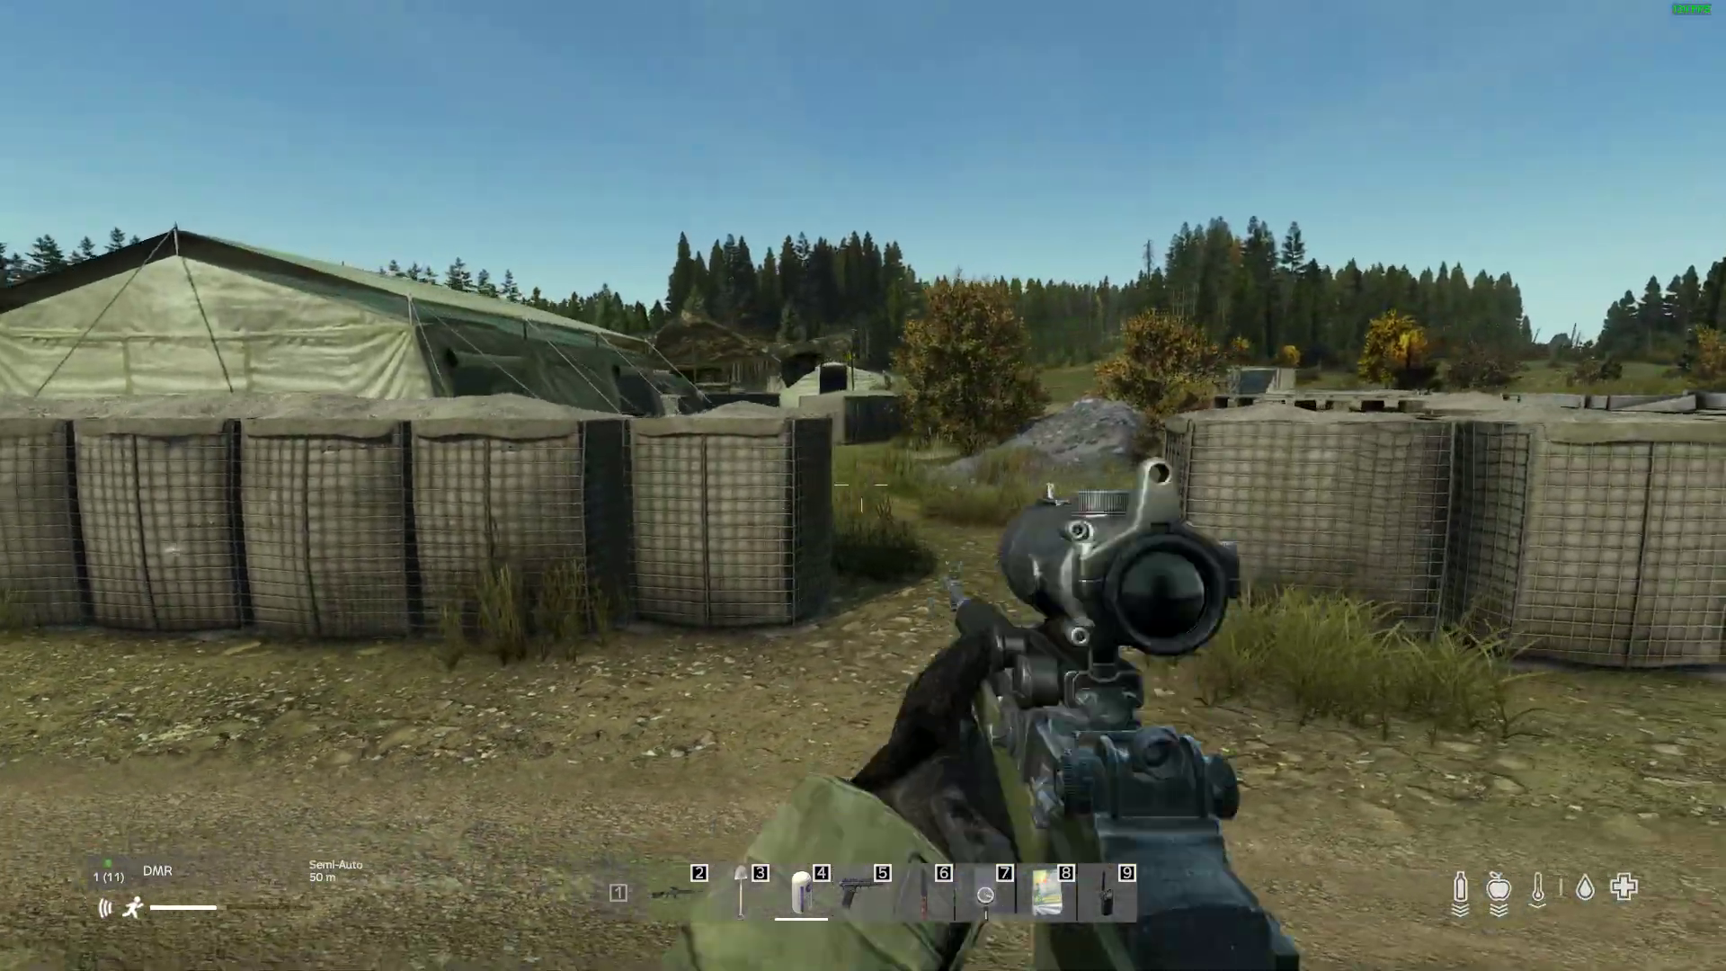
left_click(863, 486)
Step: Run past the rusted truck and open container to the barrier beside the camouflage netting, and climb onto it
key("w")
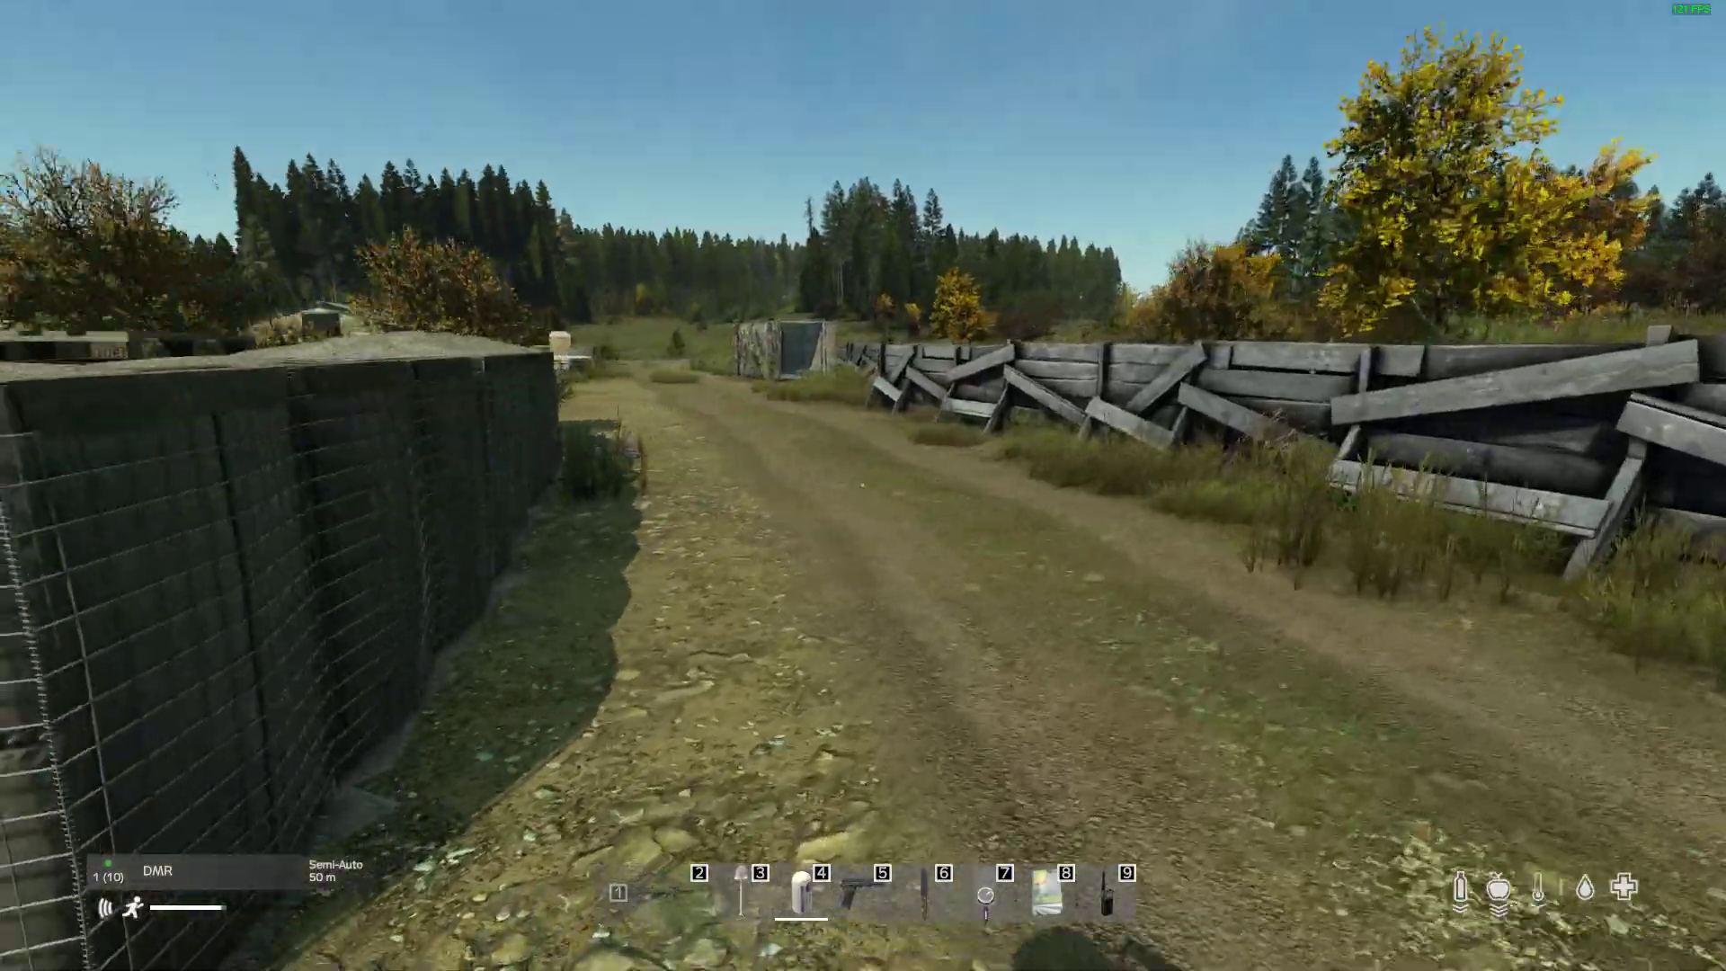
key("w")
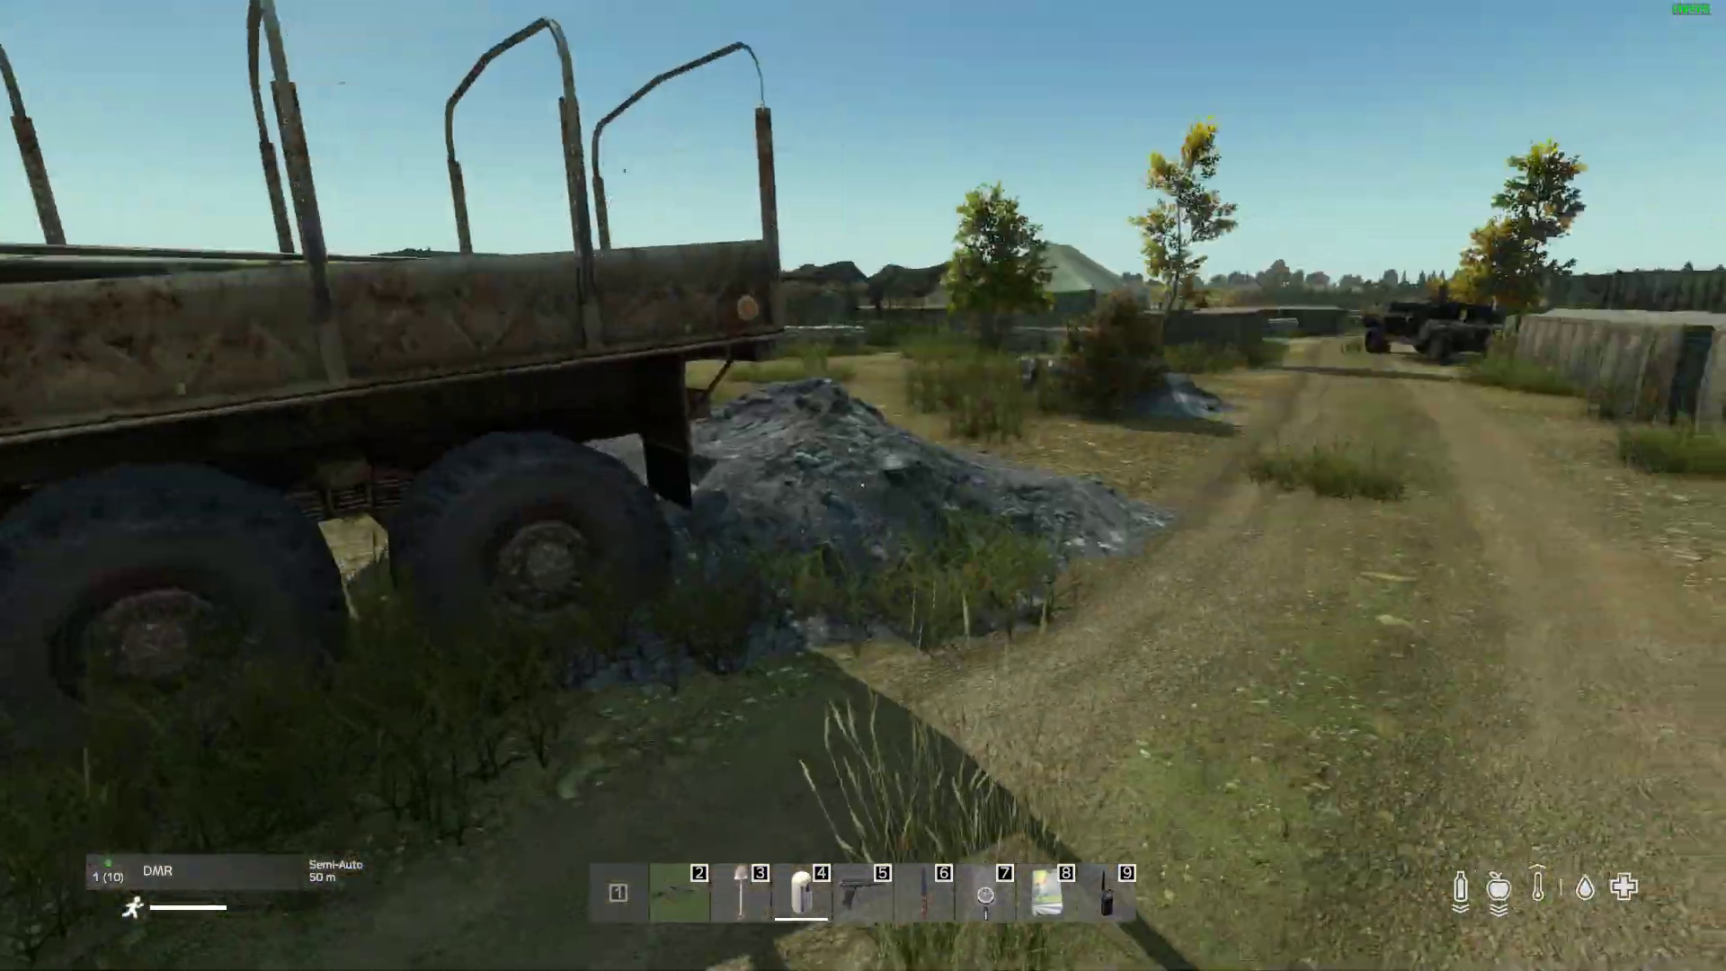
key("w")
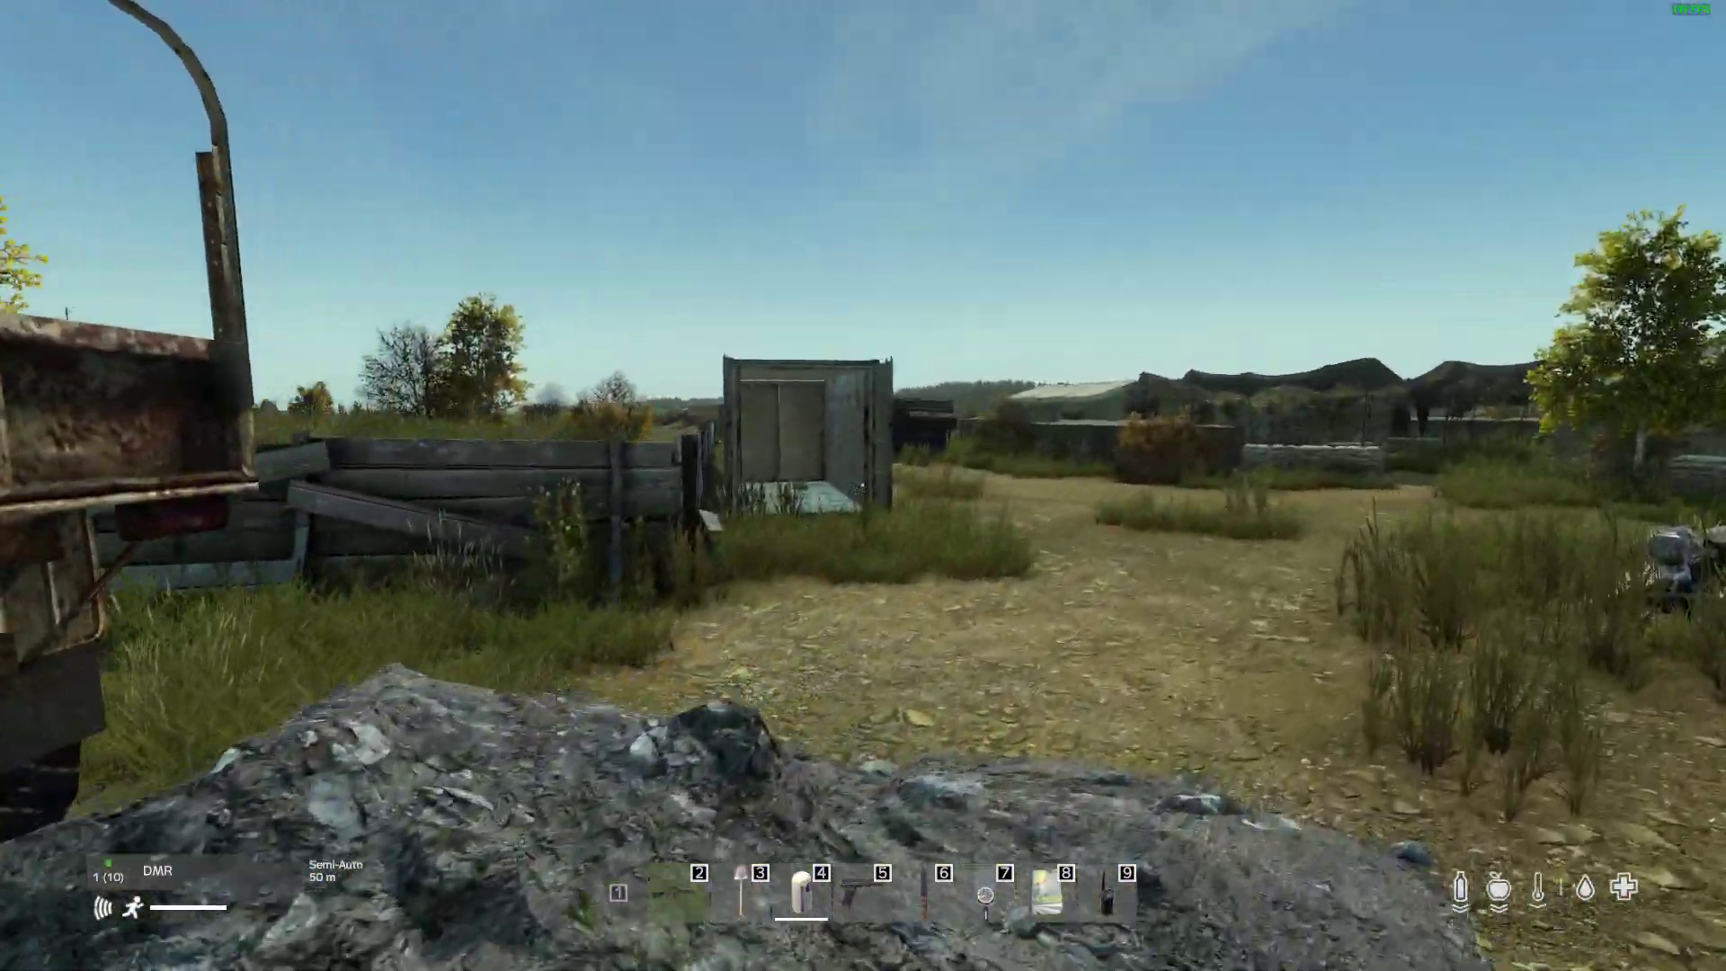
key("w")
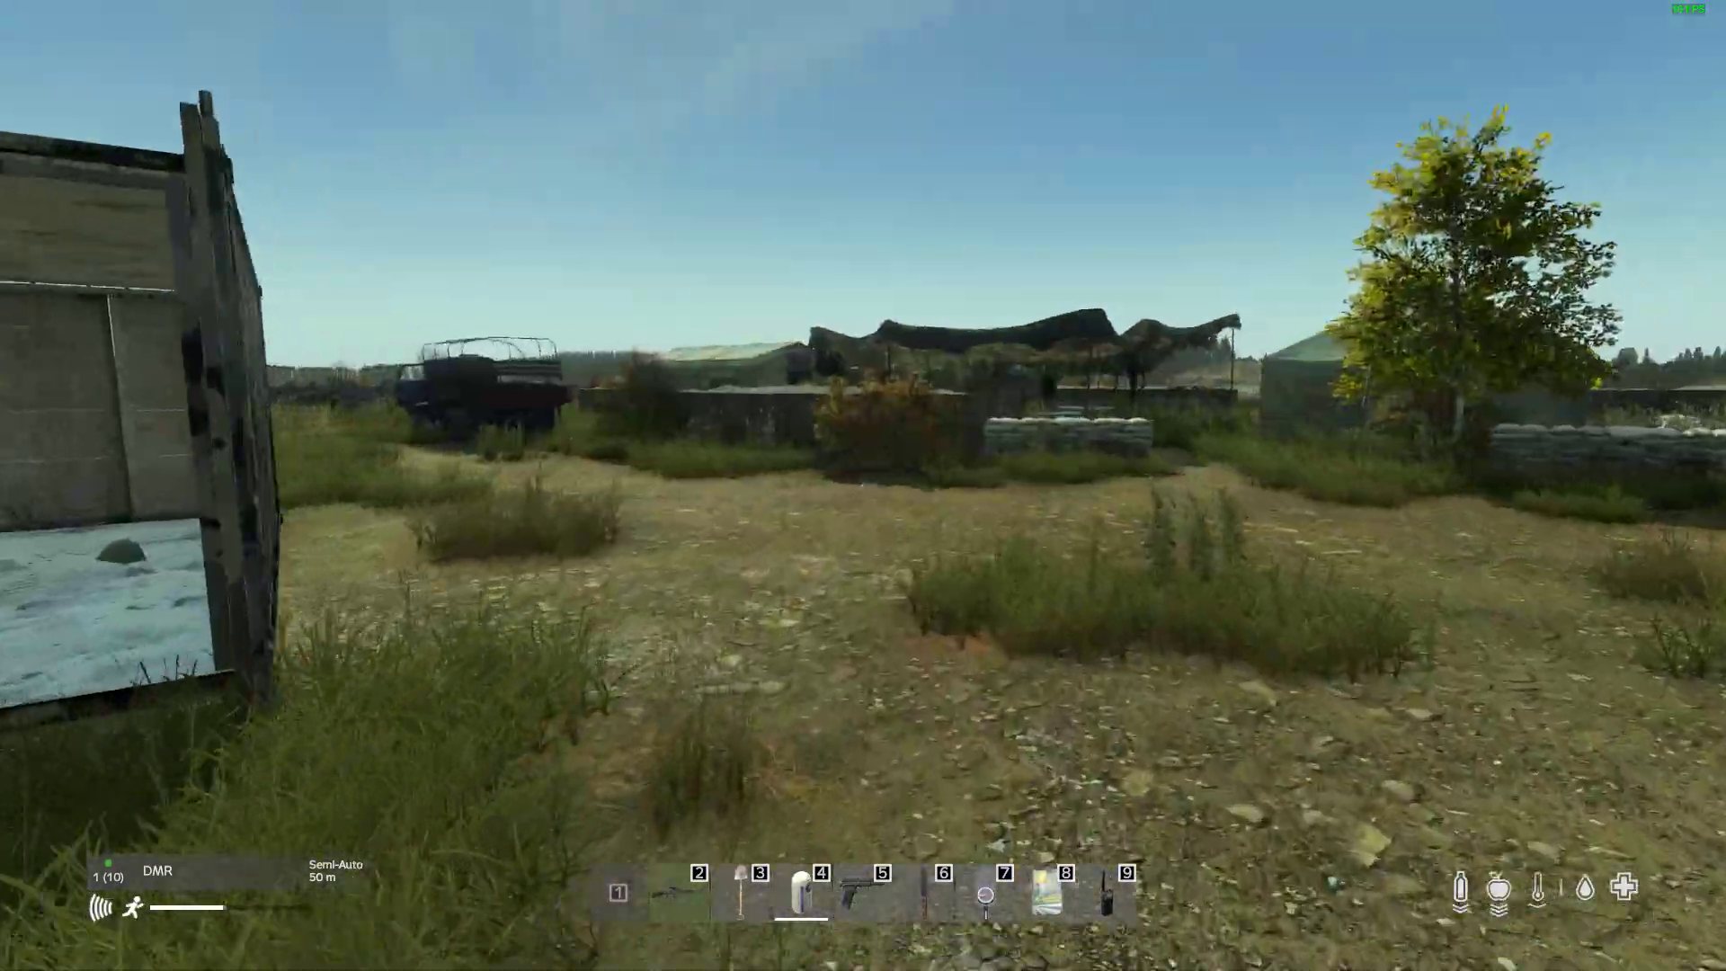
key("w")
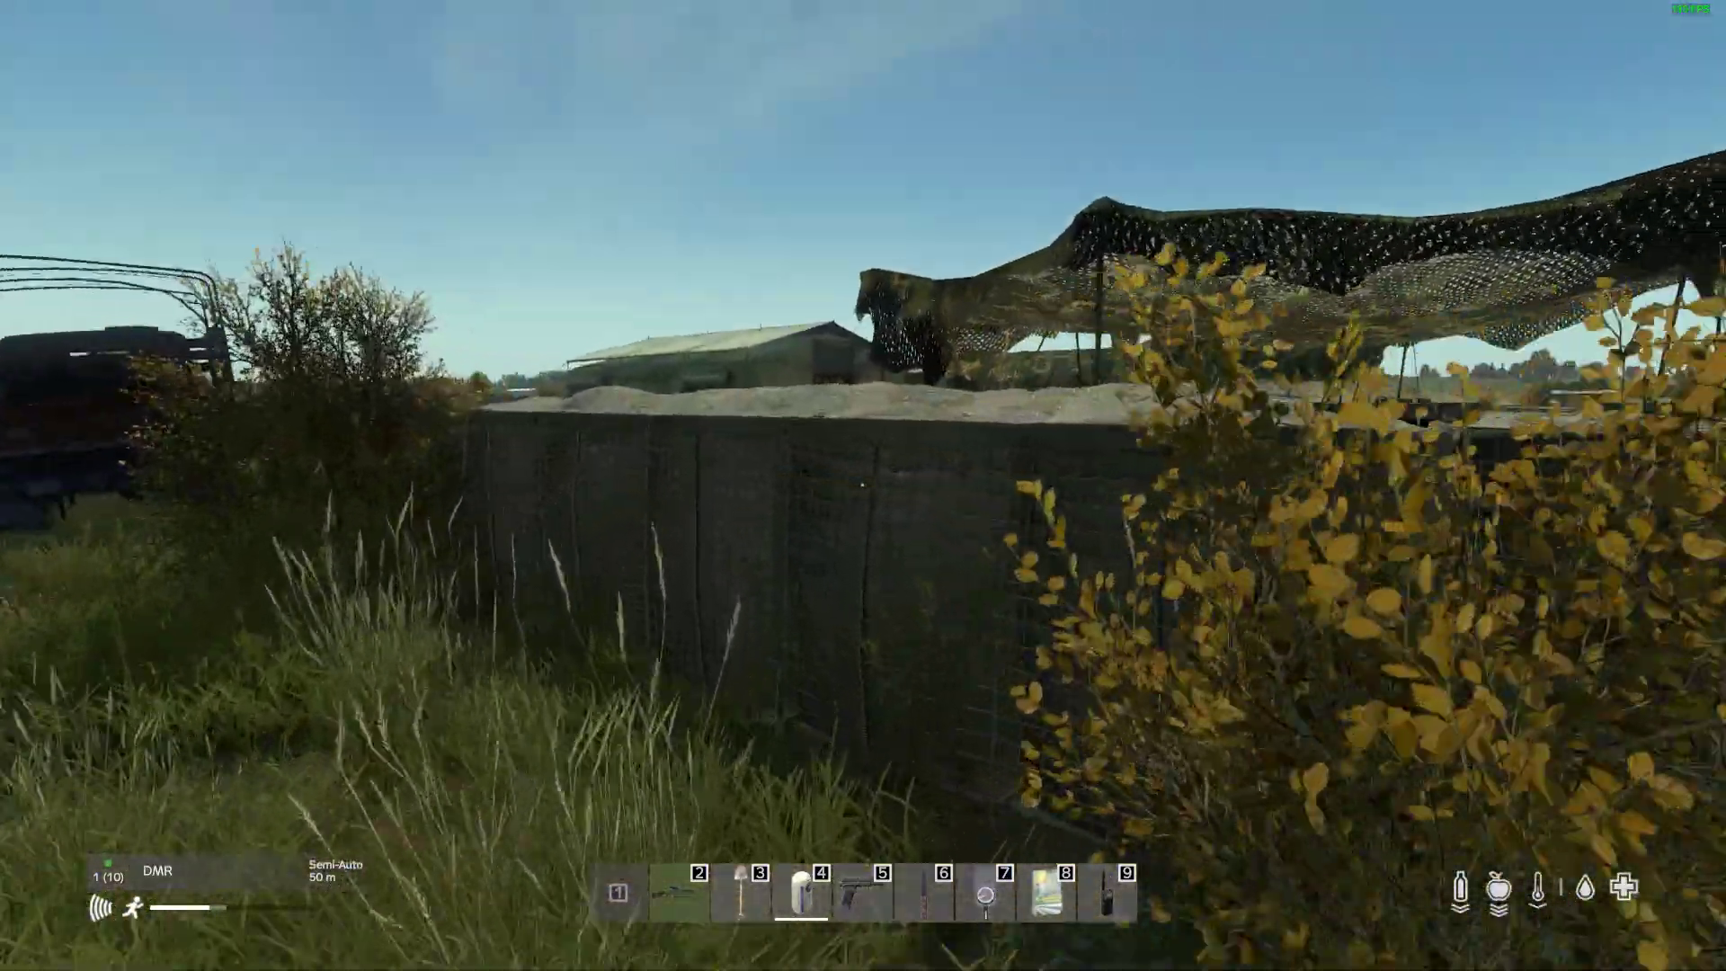
key("space")
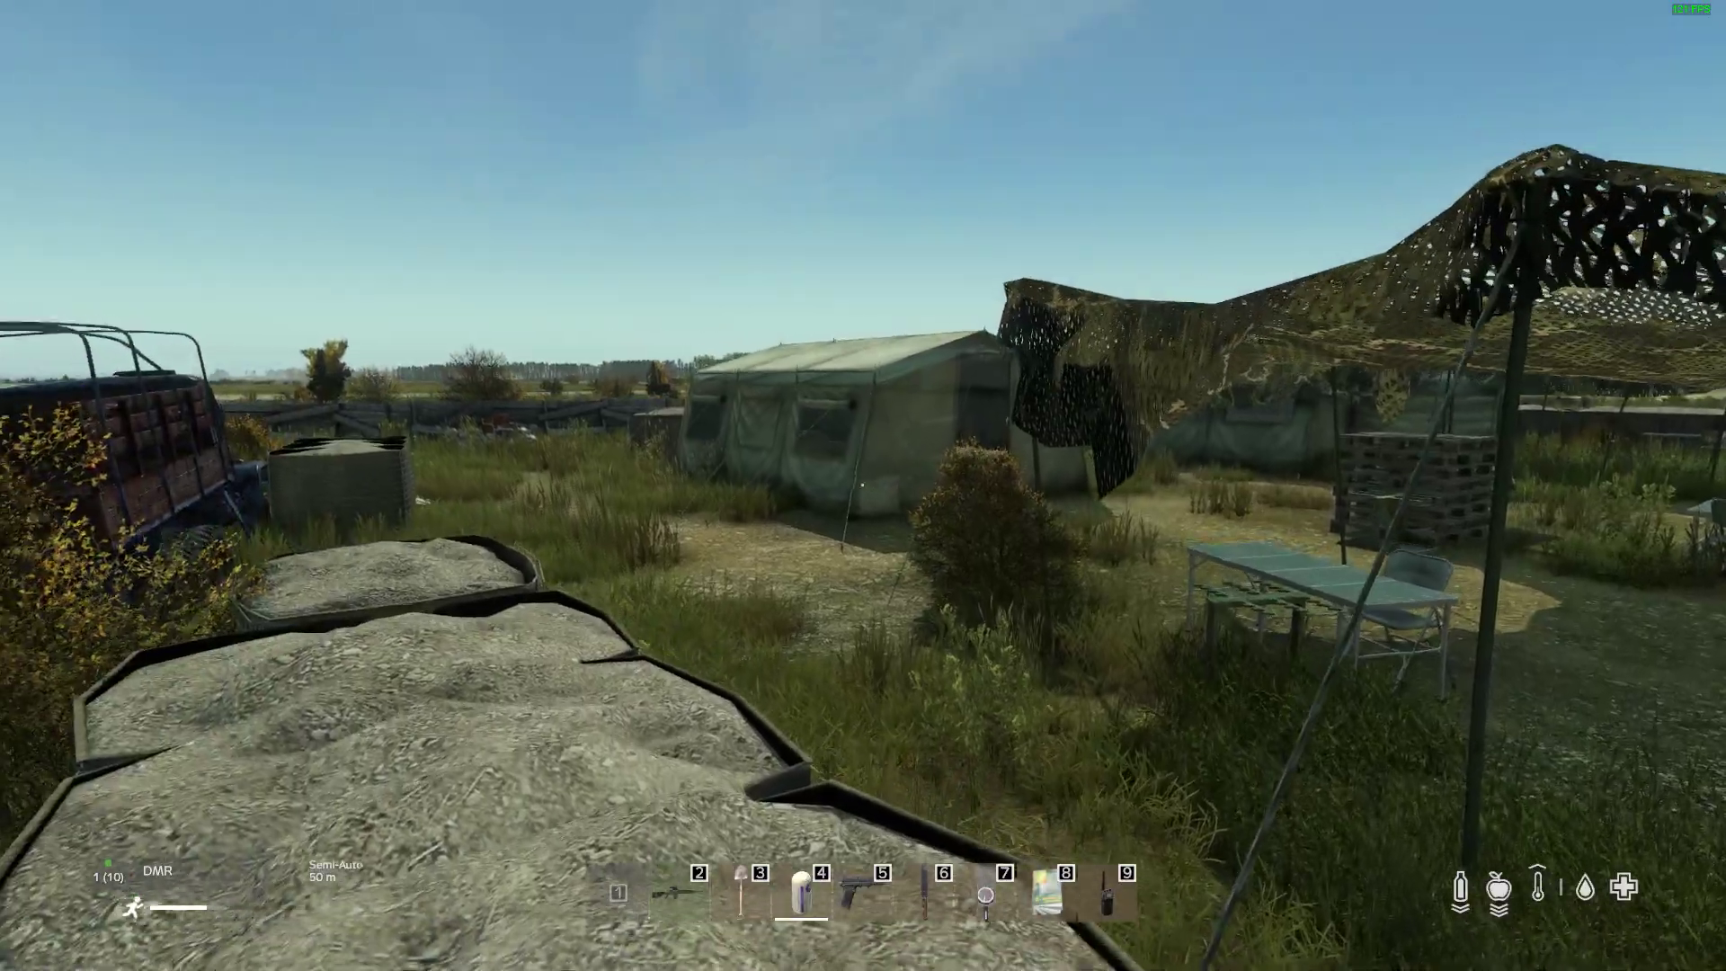
Step: Survey the camp from the barrier top in third-person view and through the DMR scope
key("w")
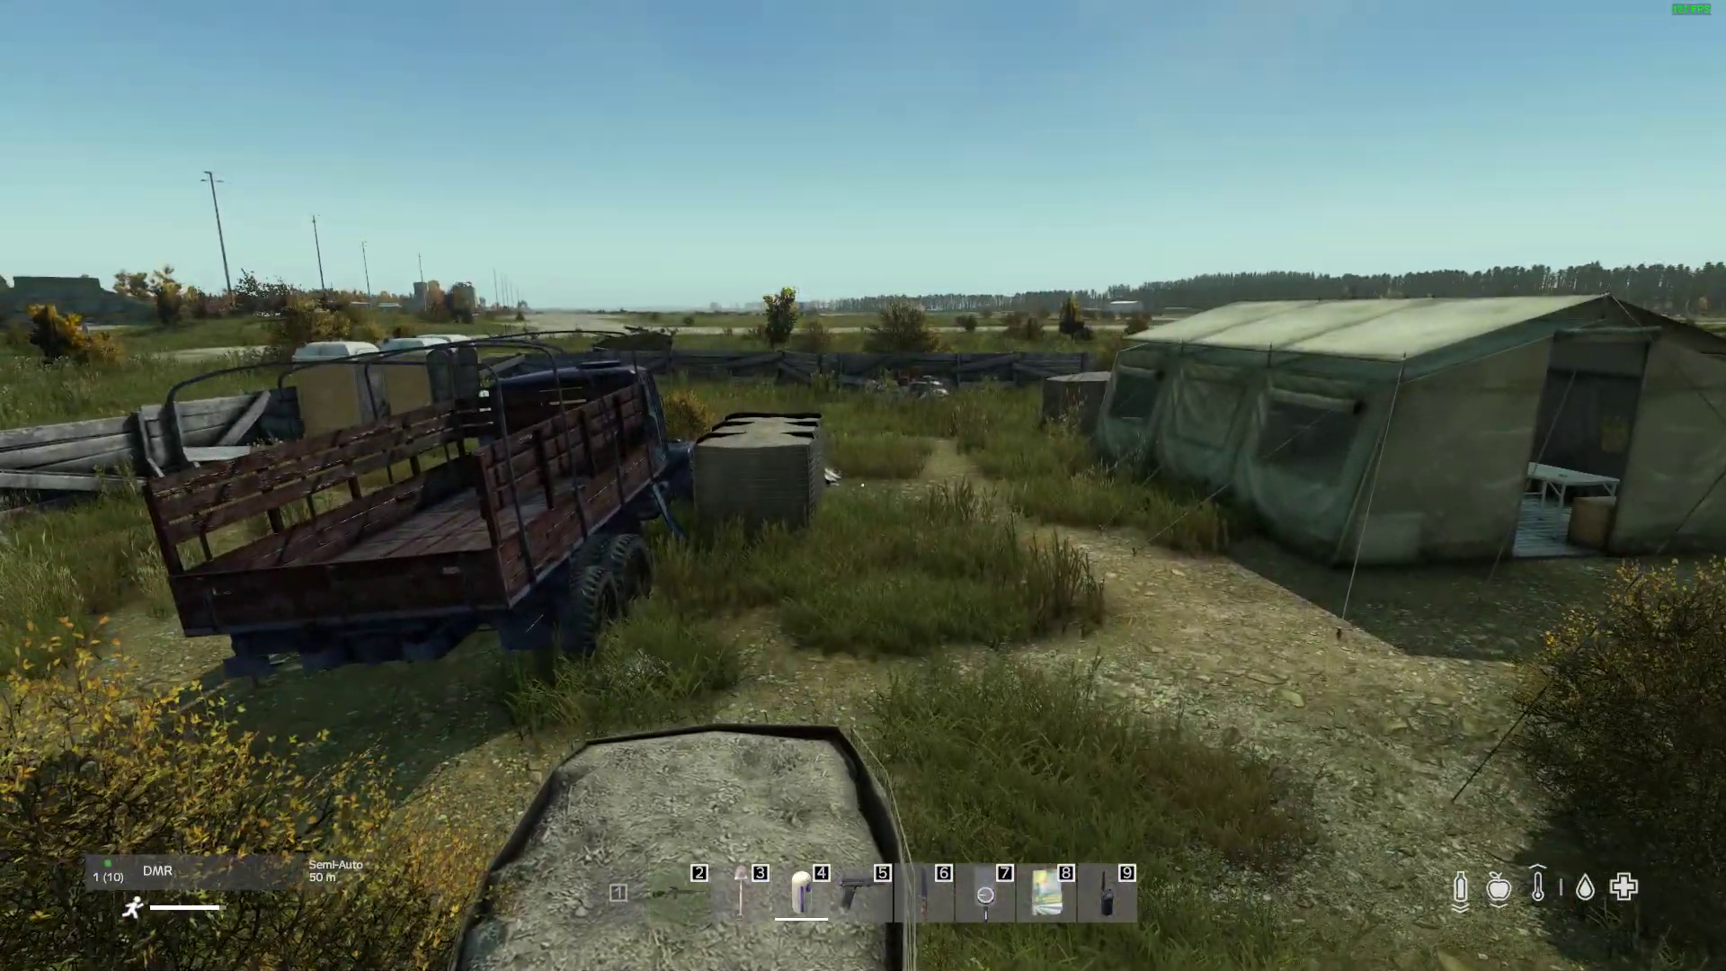
key("KP_Enter")
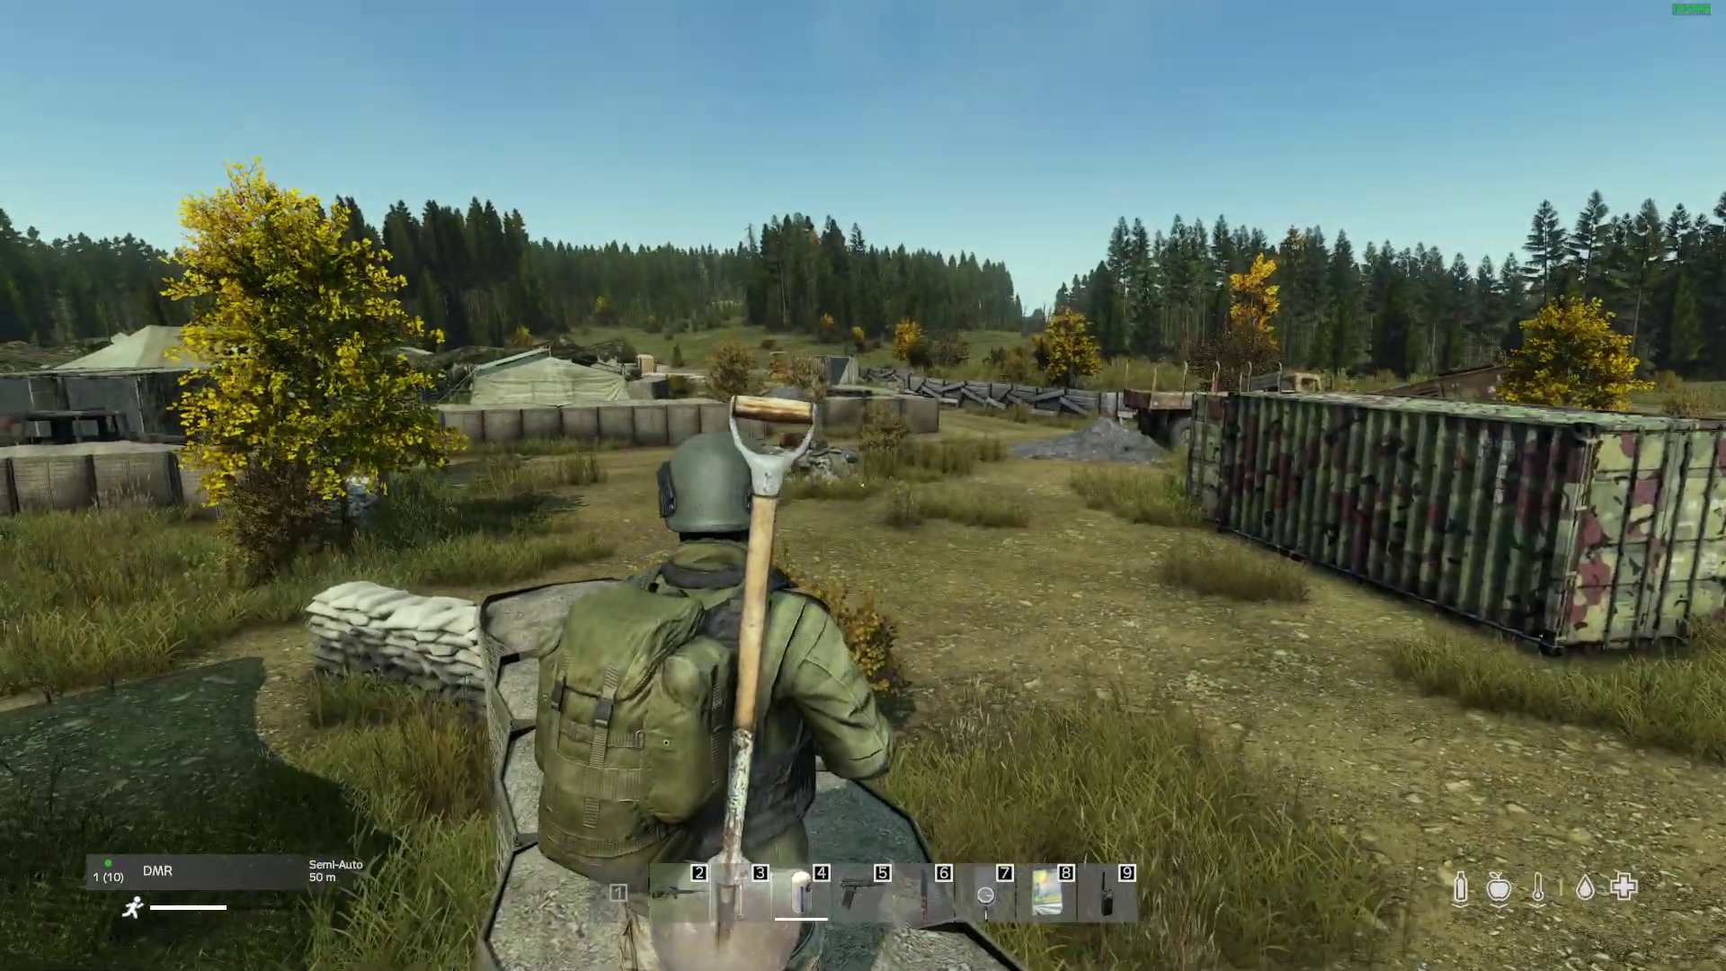
right_click(862, 485)
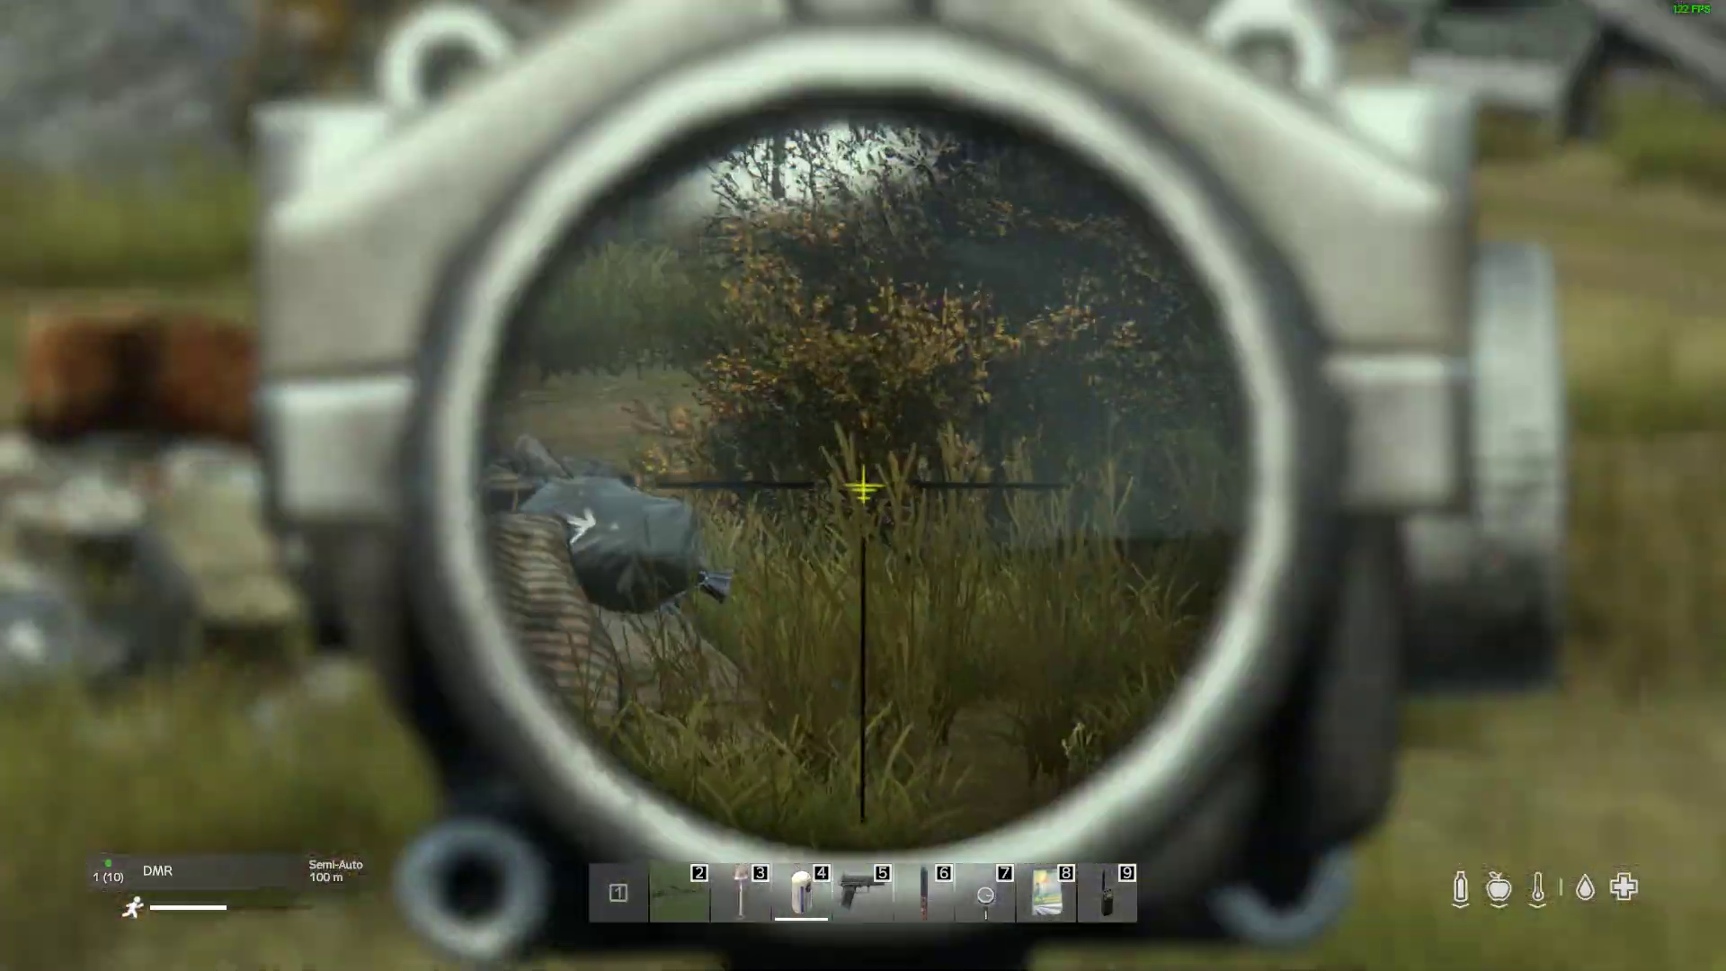
Step: Fire the DMR from the barrier top toward the rubble pile, switching from the scope to third-person view
key("v")
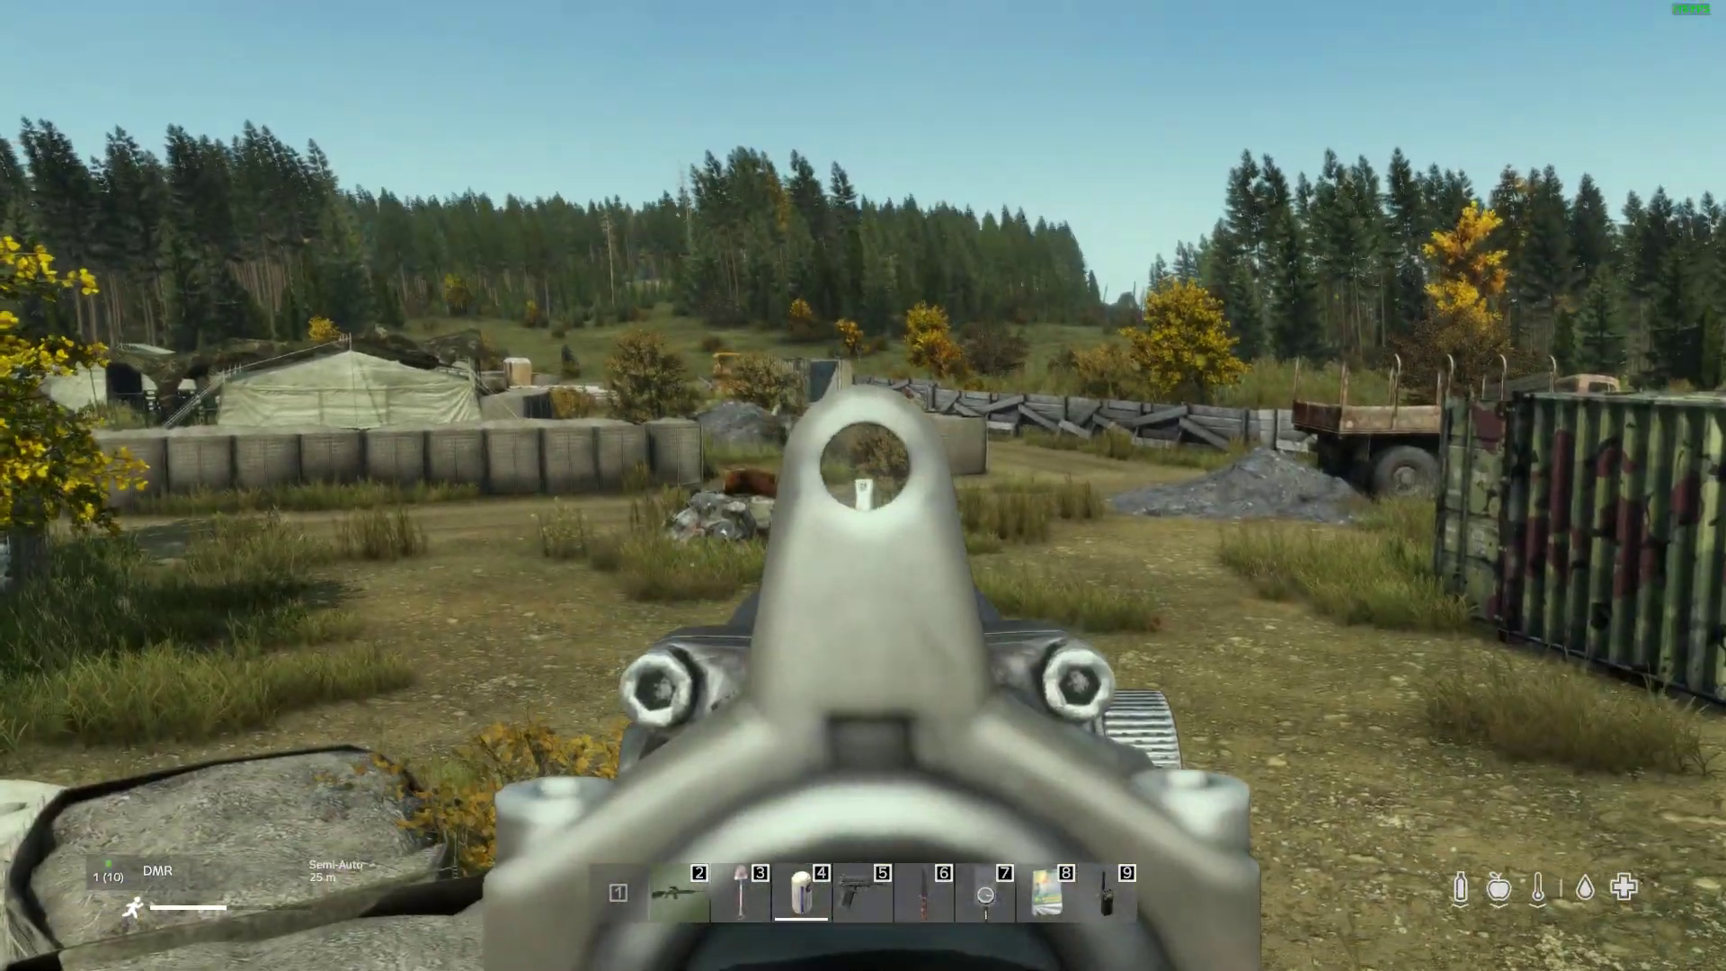
right_click(862, 486)
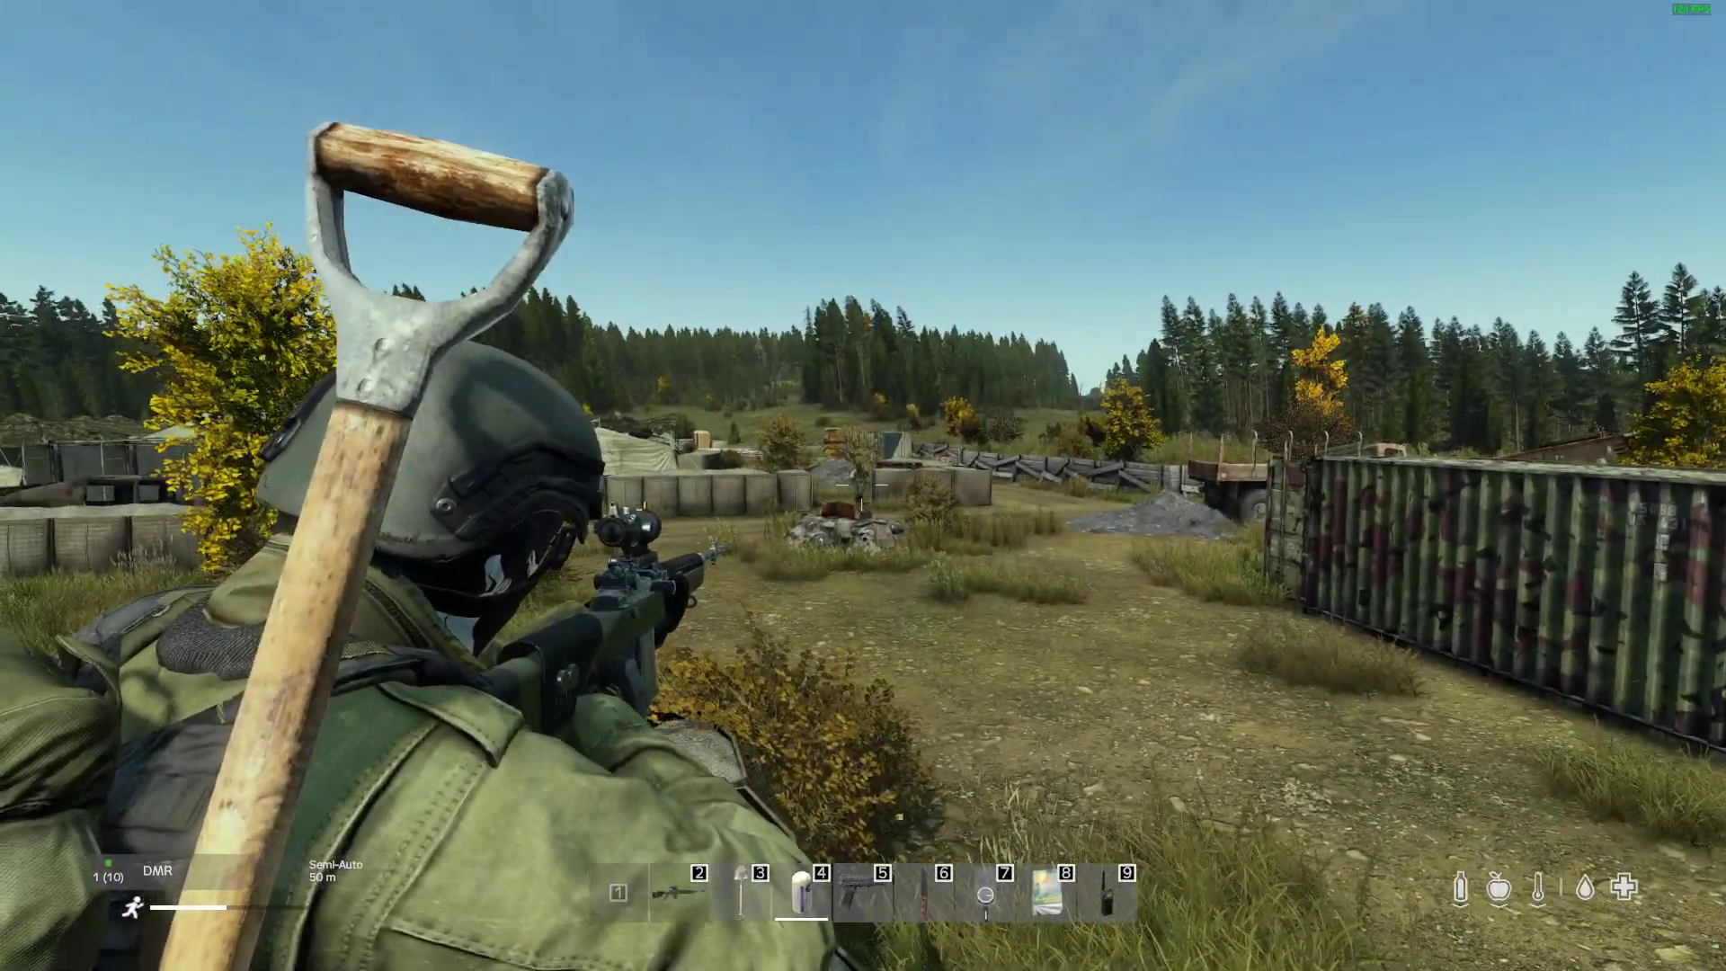
left_click(862, 486)
left_click(863, 485)
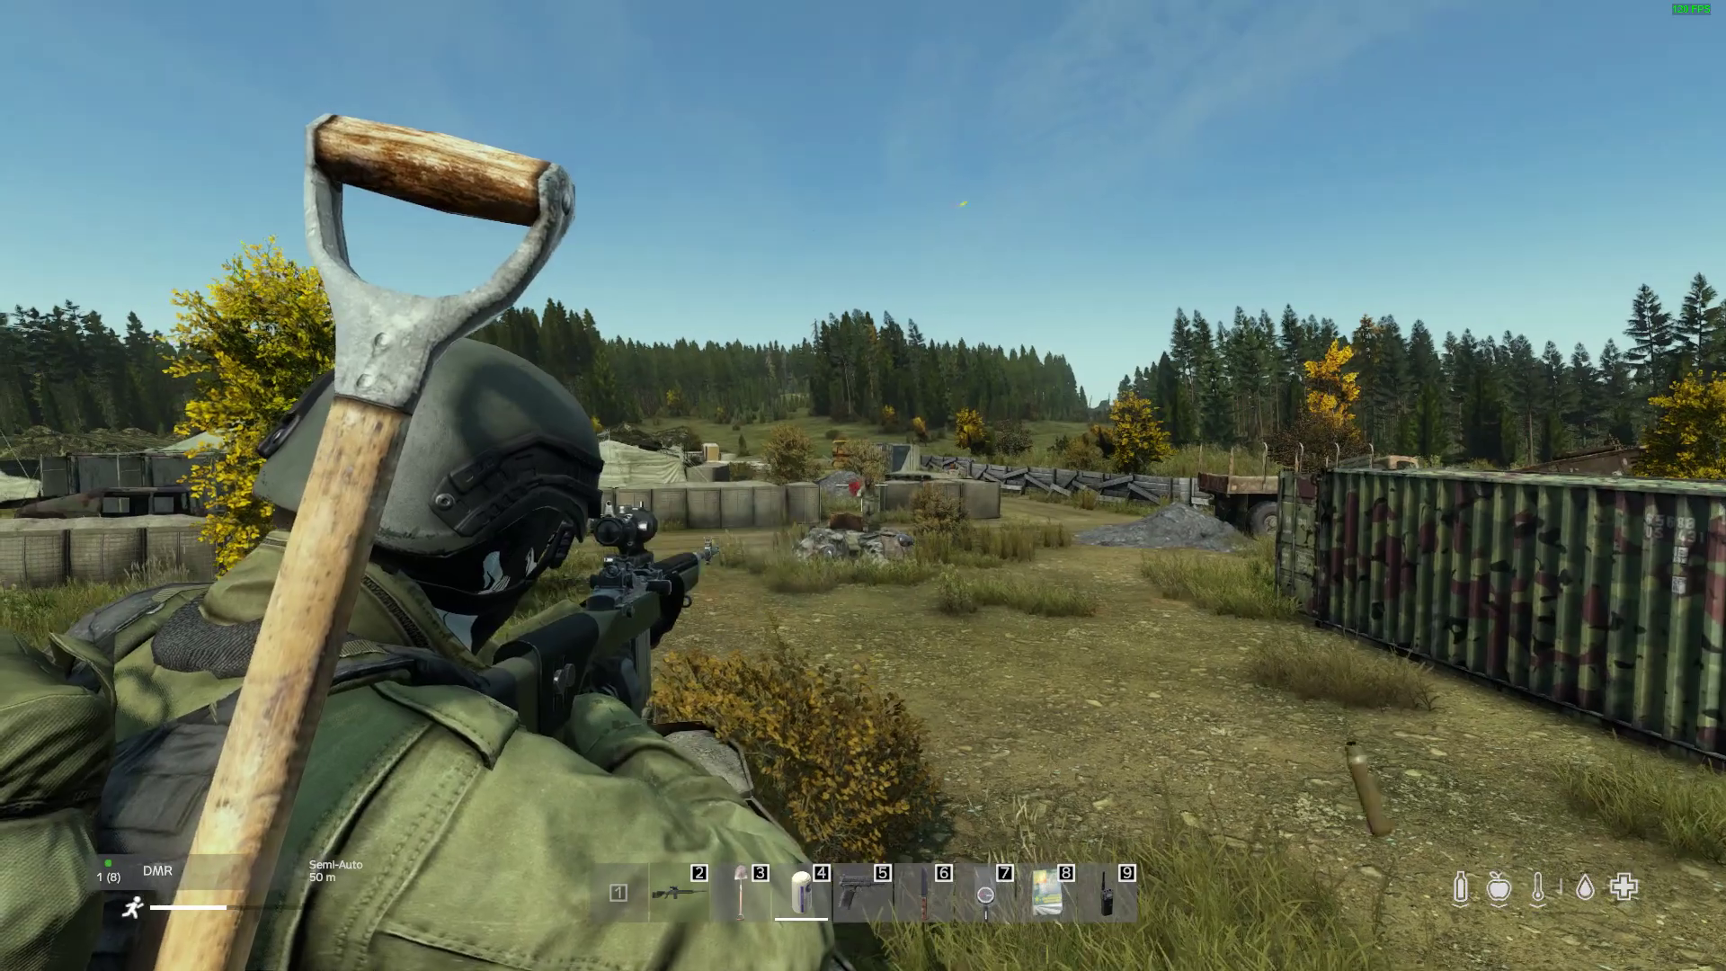
left_click(863, 485)
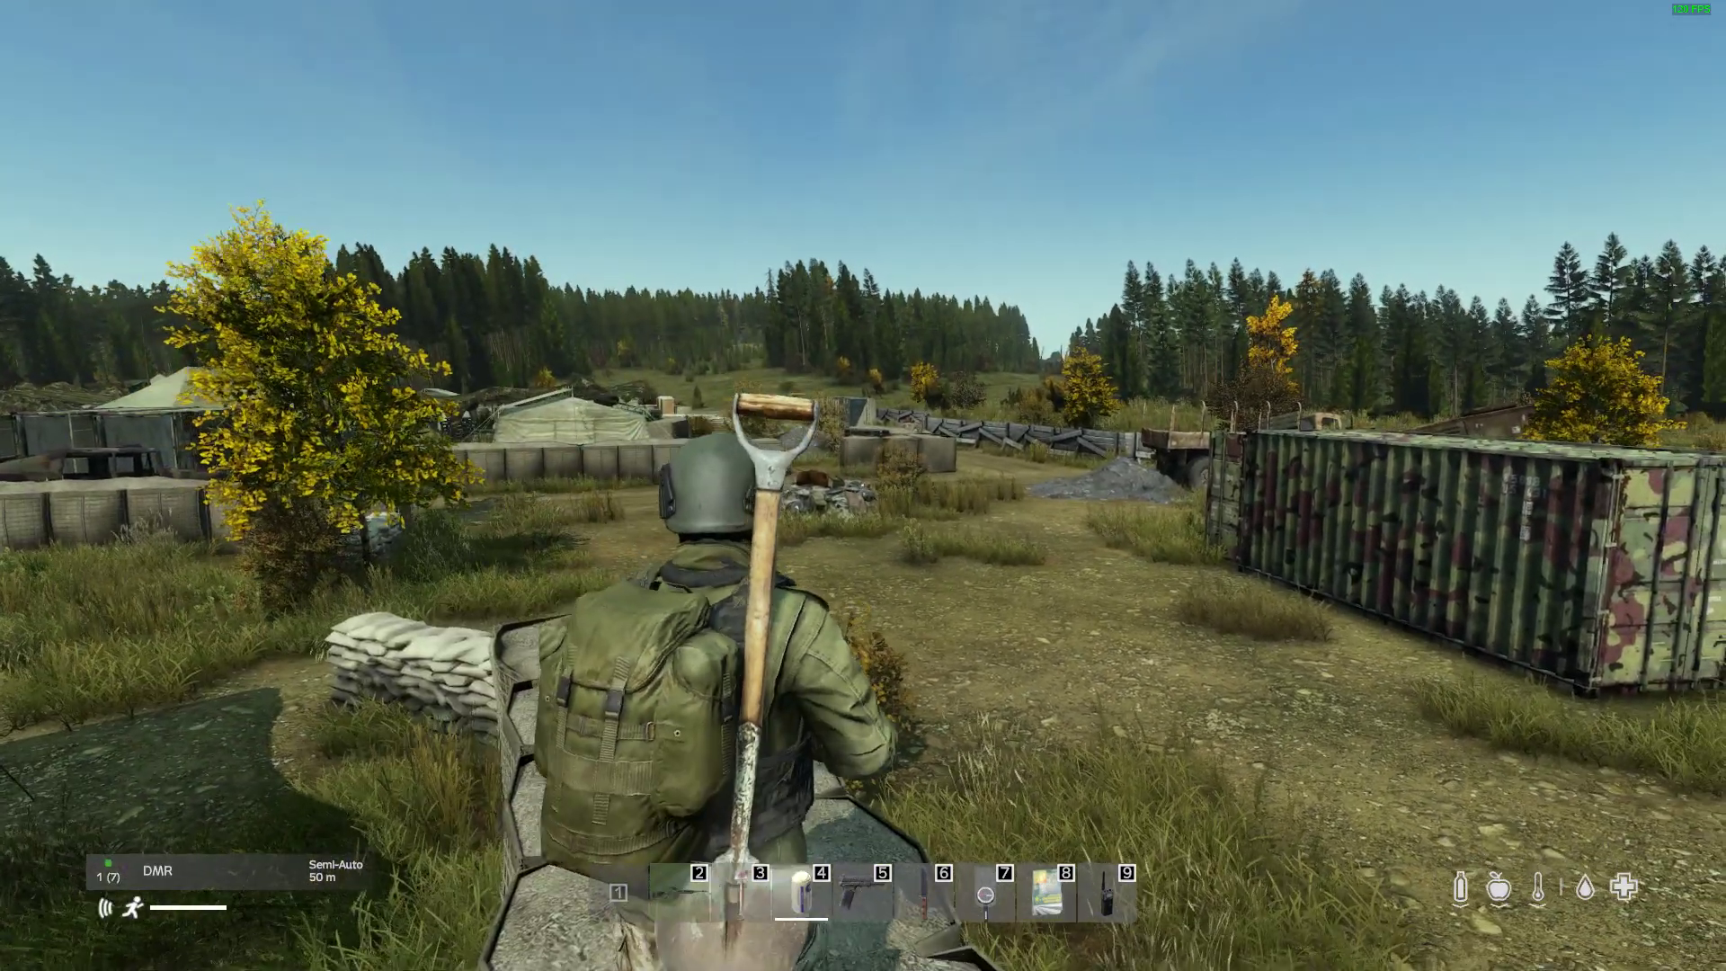
Step: Leave the game and bring up the DayZ inventory screenshot in the Photos viewer
key("Escape")
left_click(1415, 709)
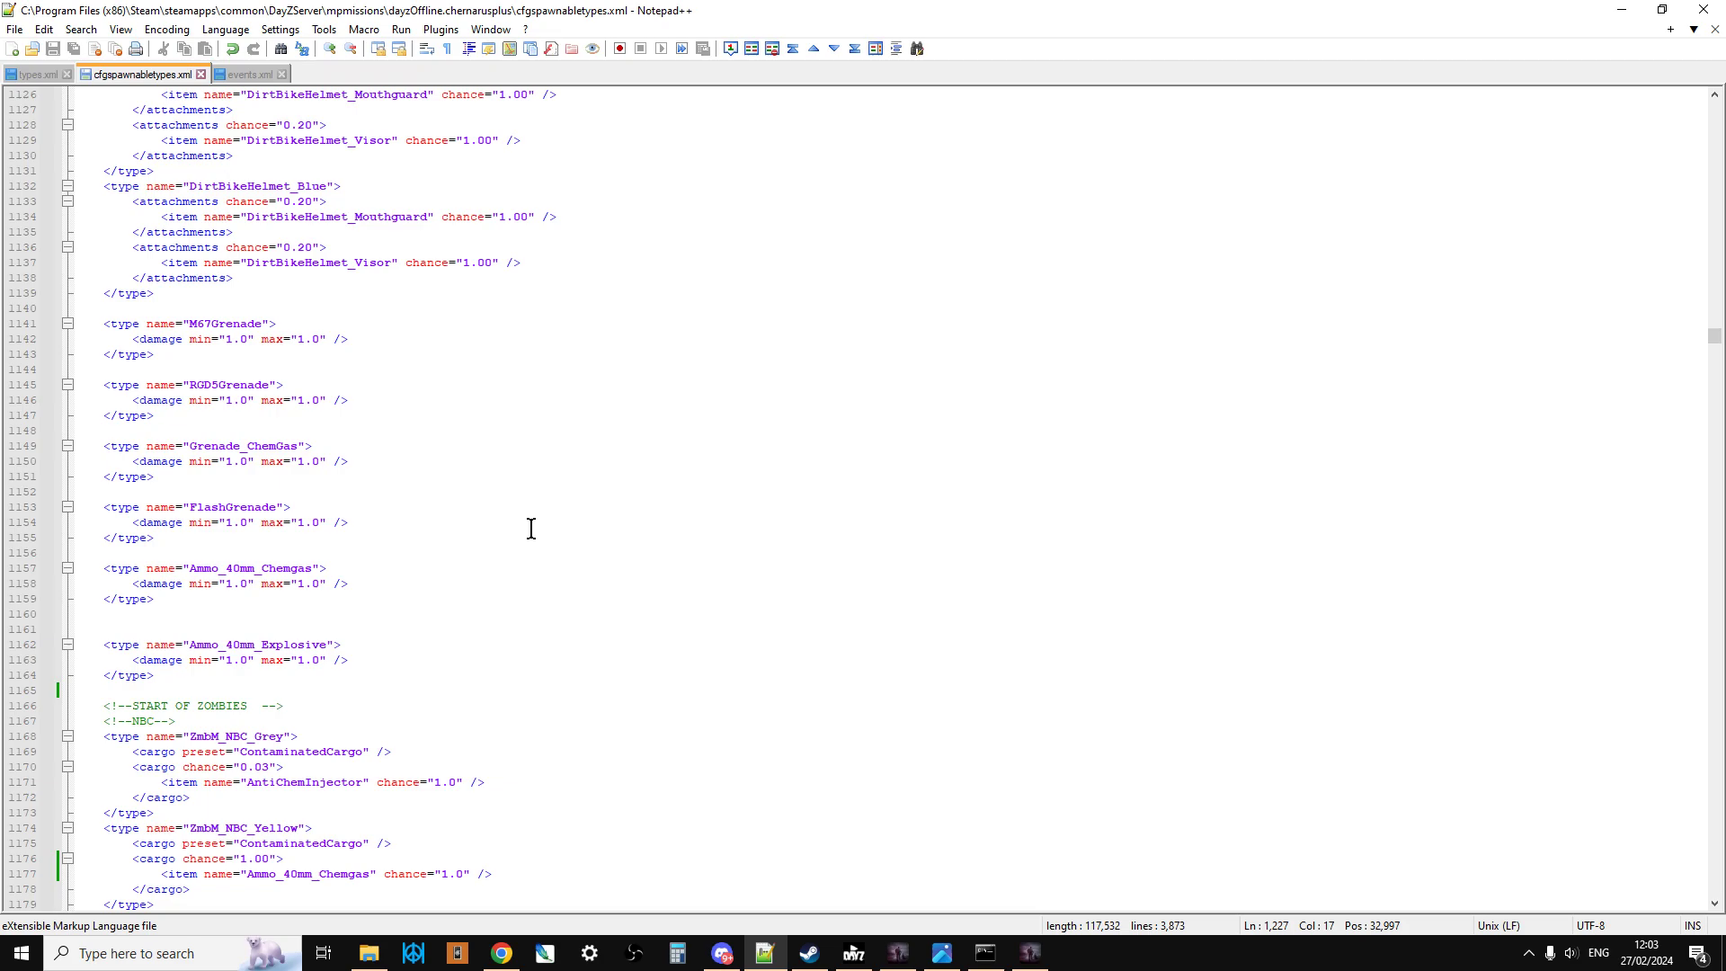
left_click(942, 953)
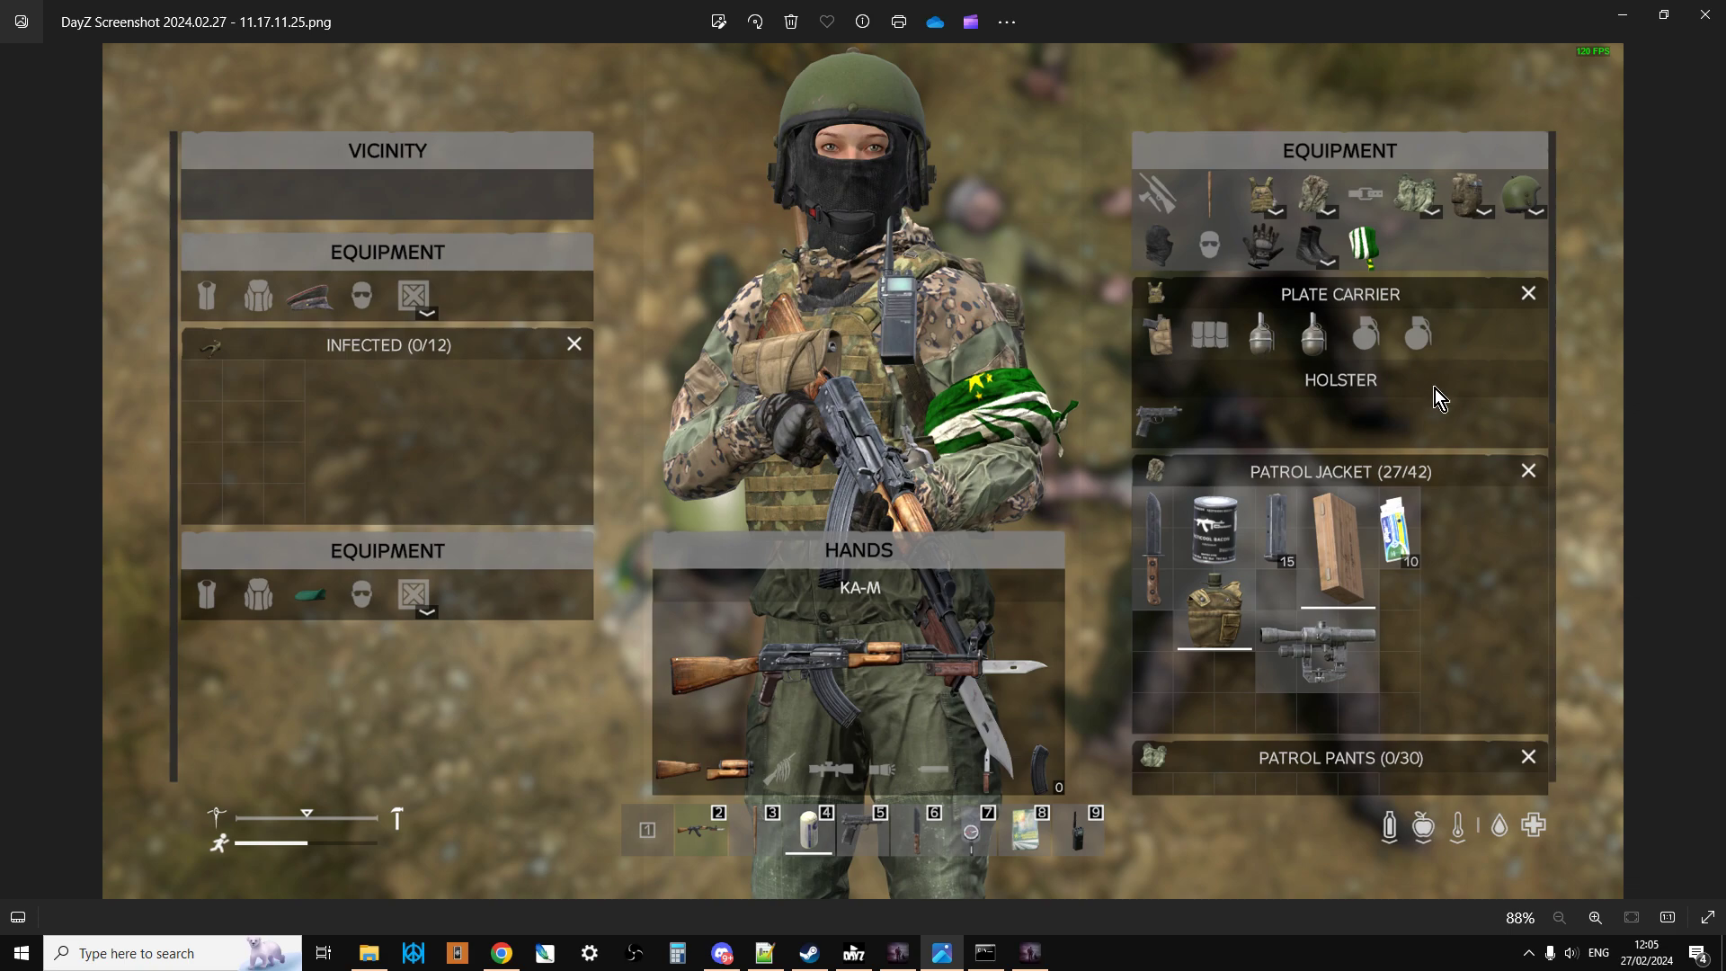
Step: Switch to Notepad++ and look through types.xml, cfgspawnabletypes.xml and events.xml
left_click(764, 953)
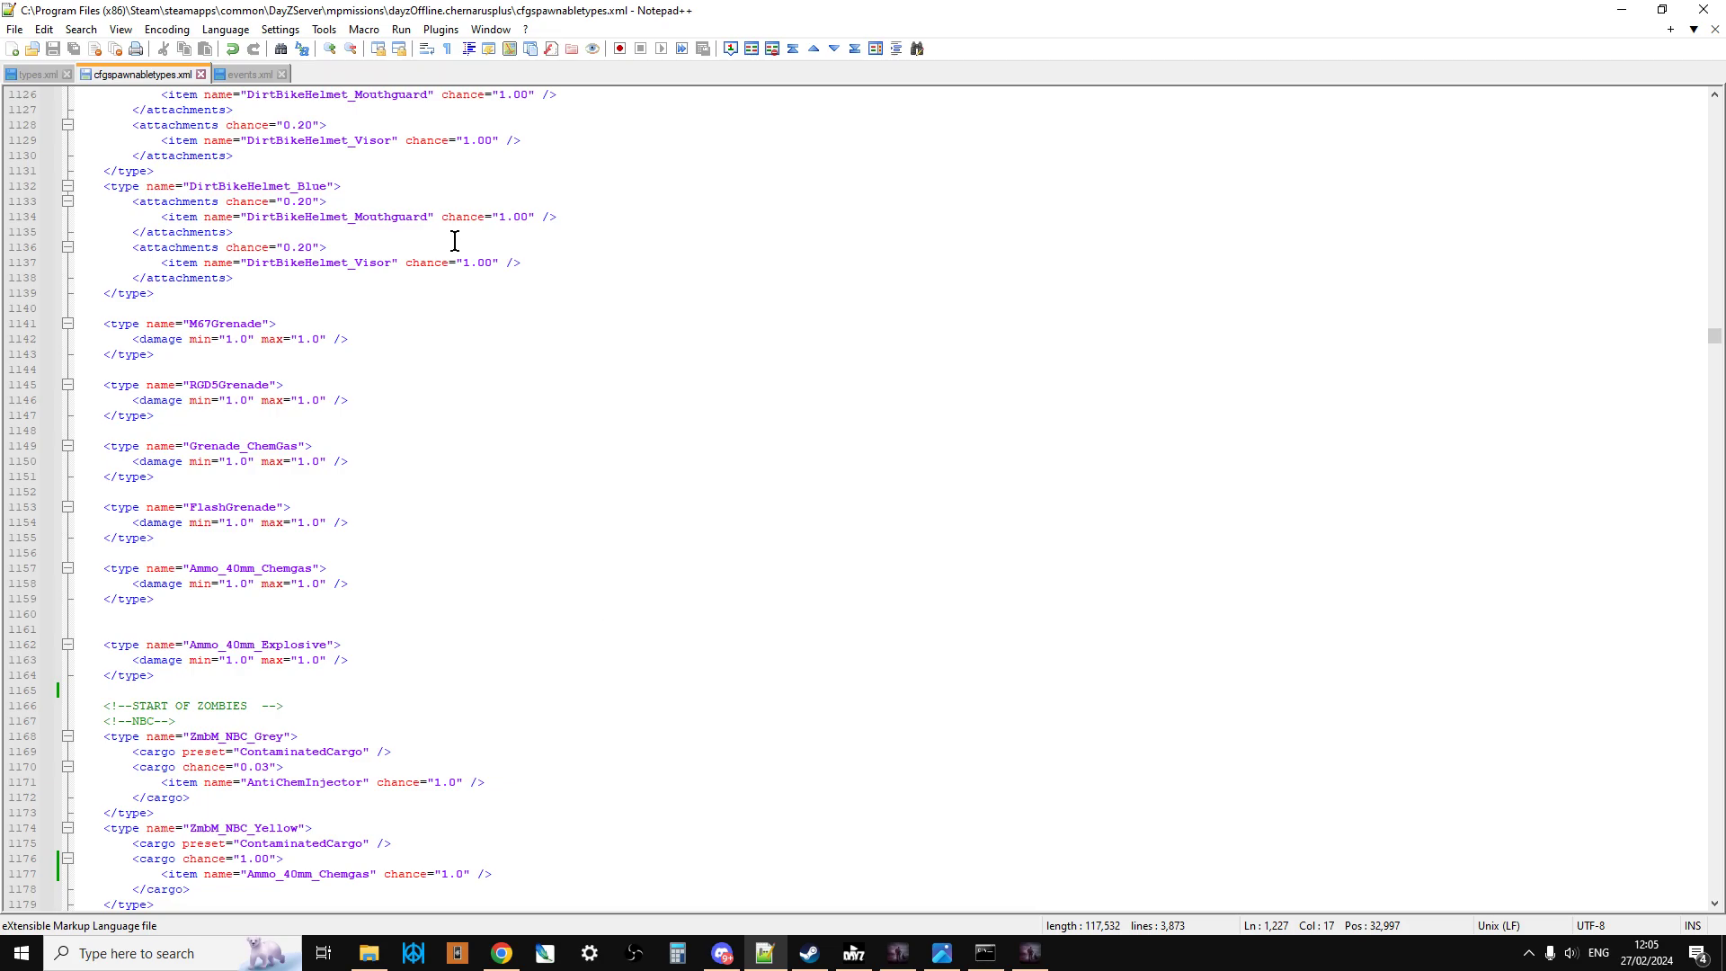
left_click(35, 76)
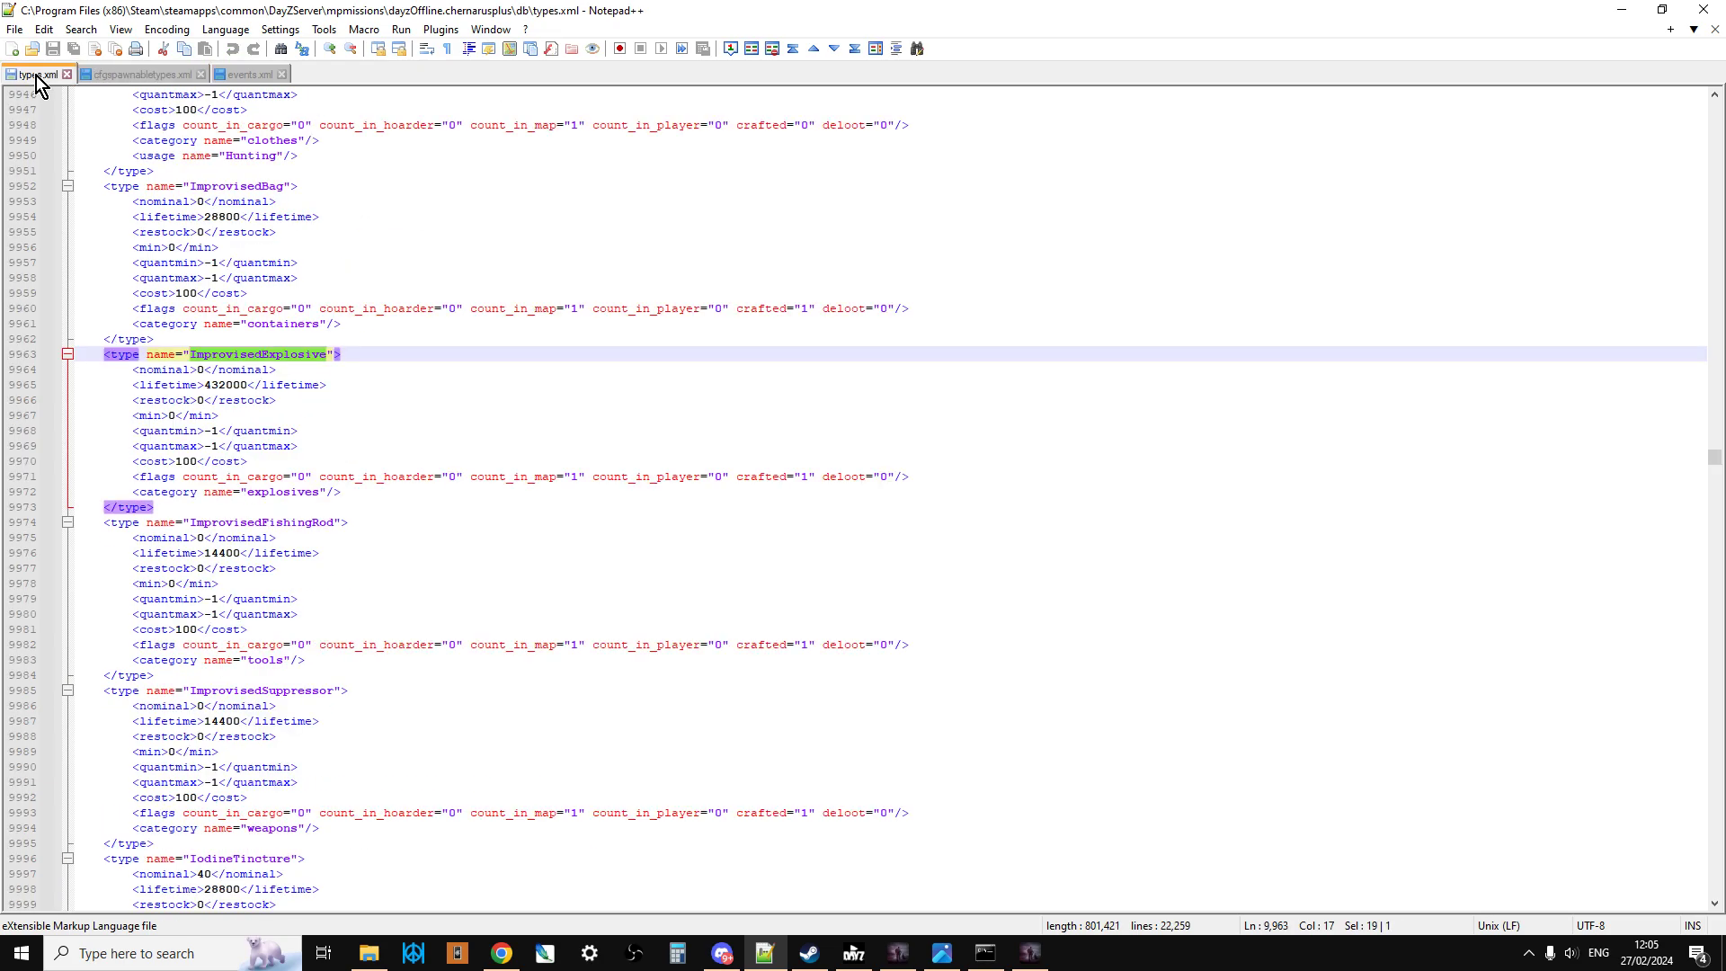
left_click(127, 78)
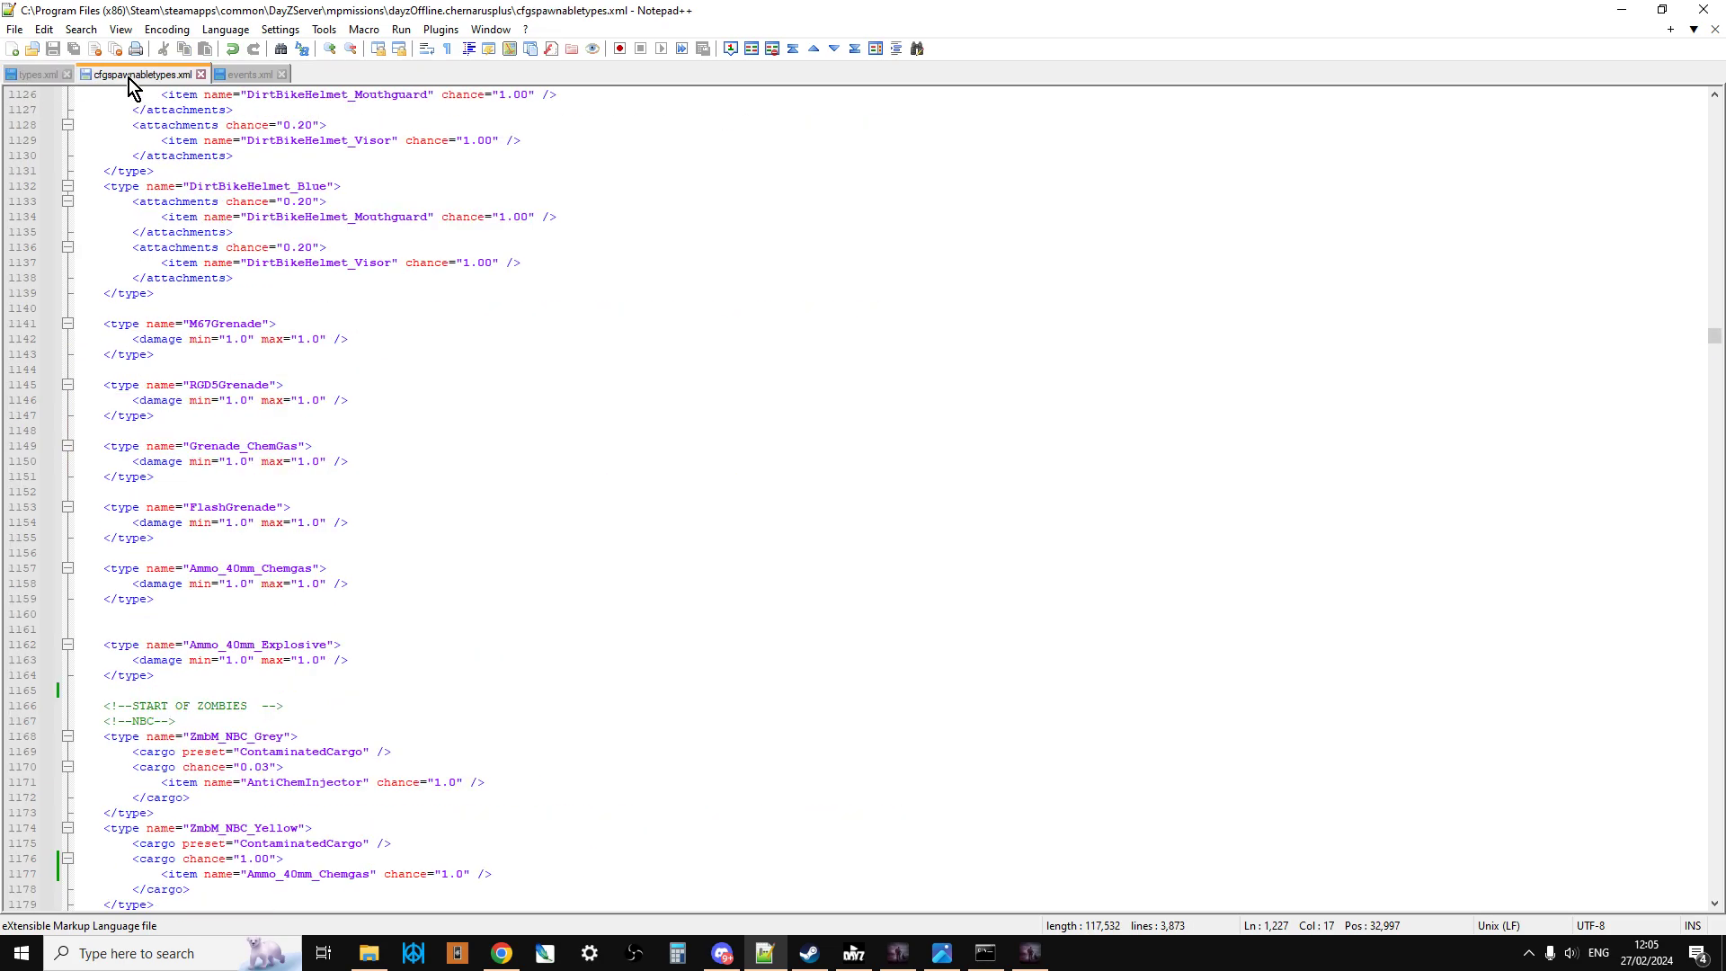
left_click(242, 79)
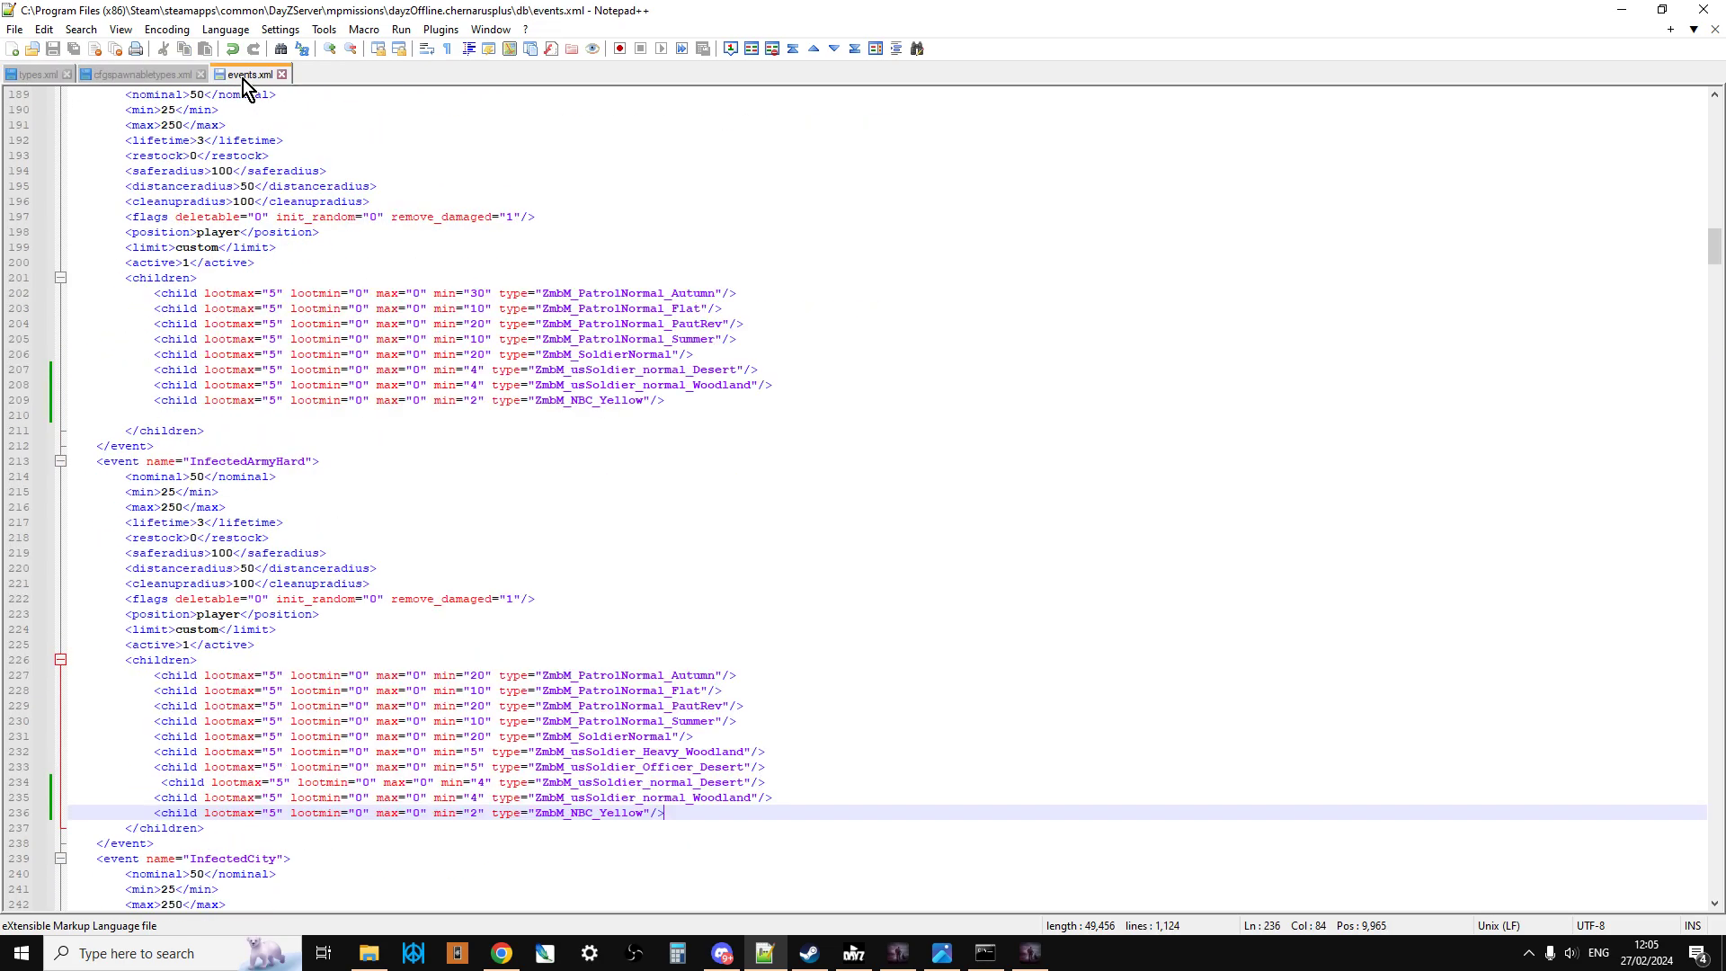
left_click(159, 74)
Step: Switch to Chrome and view the Nitrado server list, the Chernarus server's dashboard and its dayzps_missions folder
left_click(501, 952)
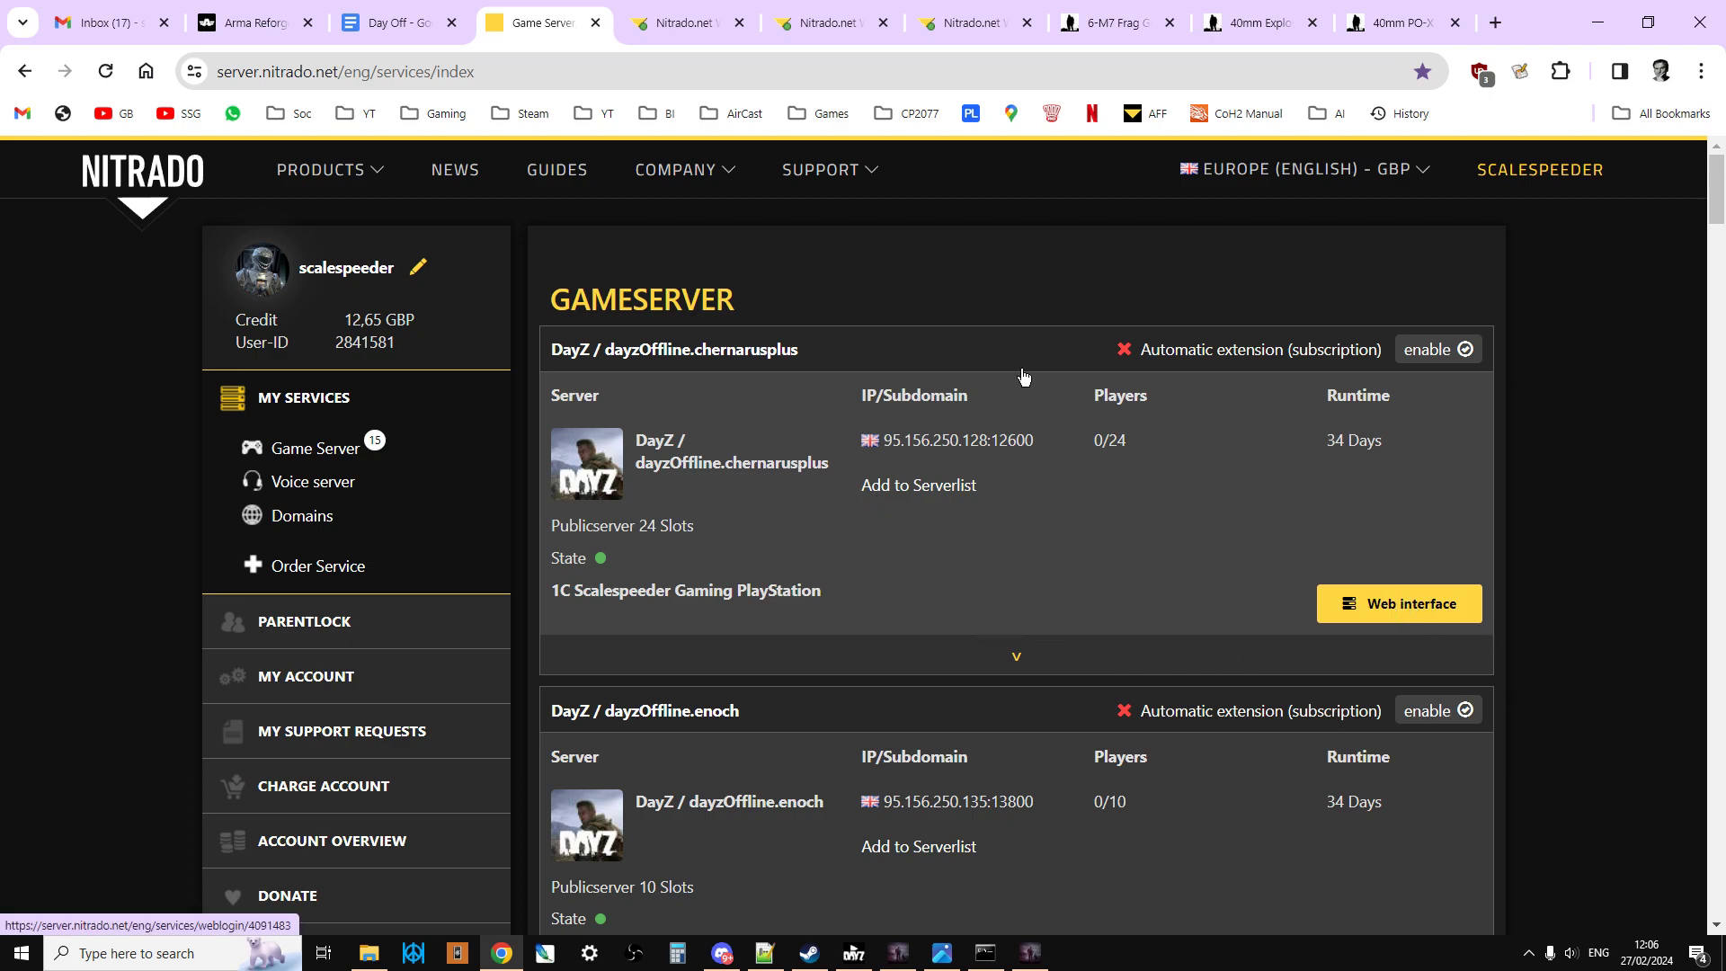
left_click(668, 25)
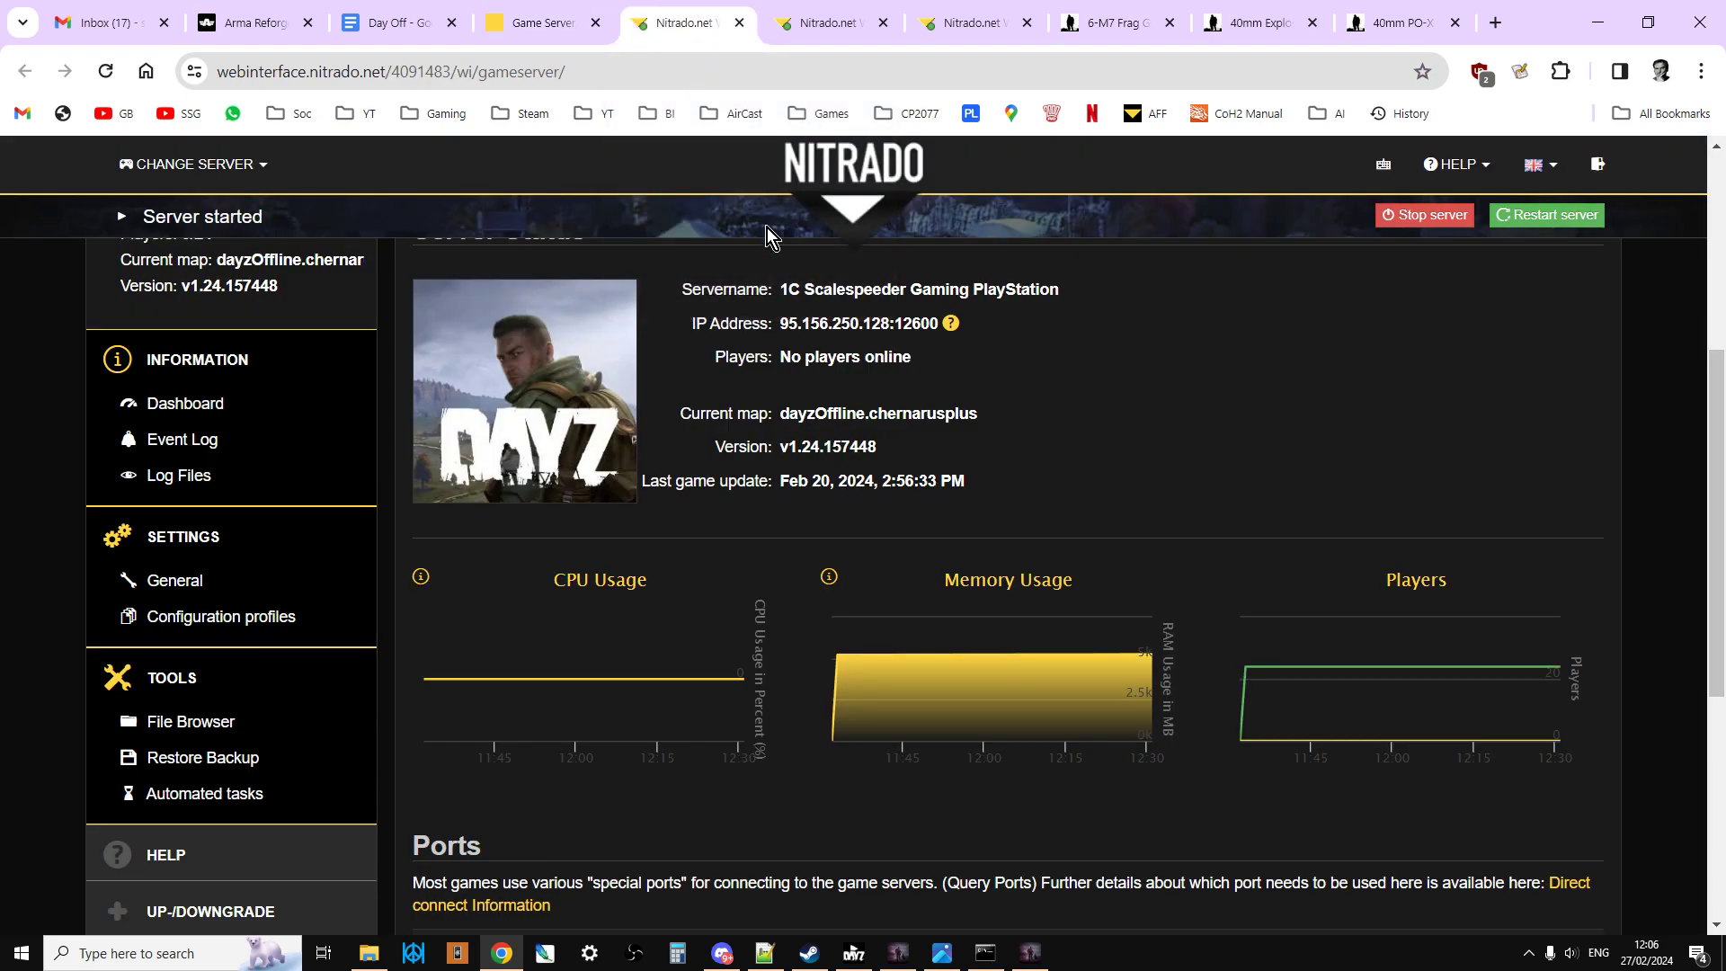
scroll(860, 390, "down", 2)
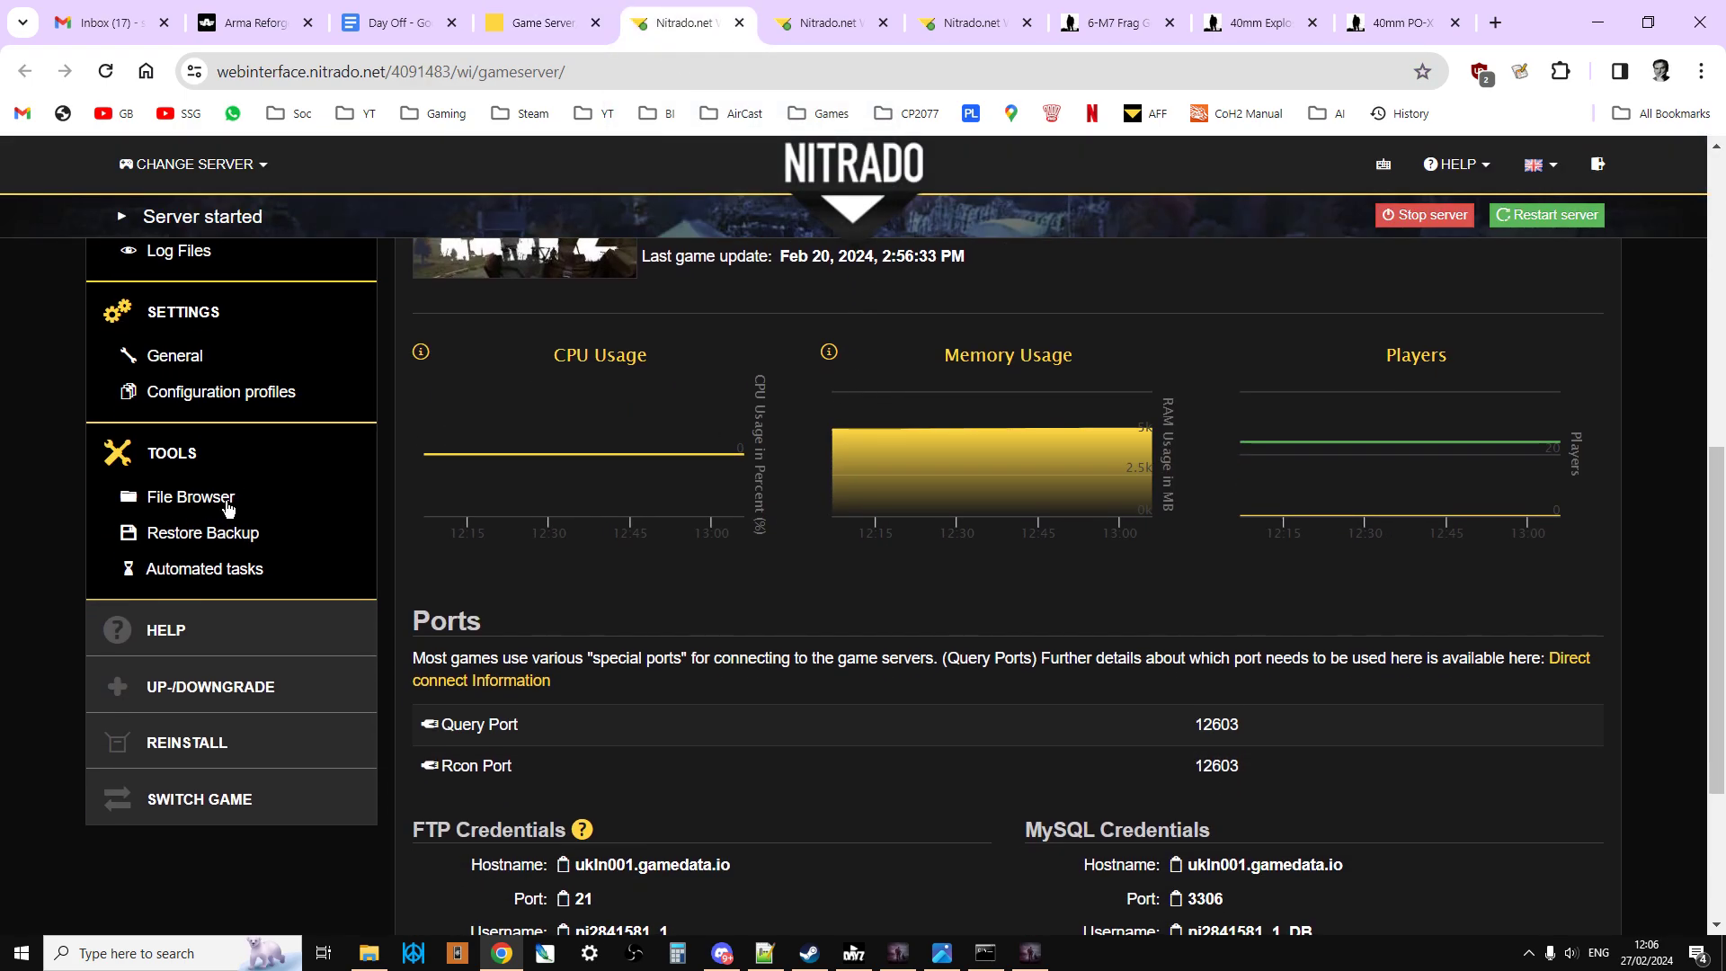
left_click(807, 27)
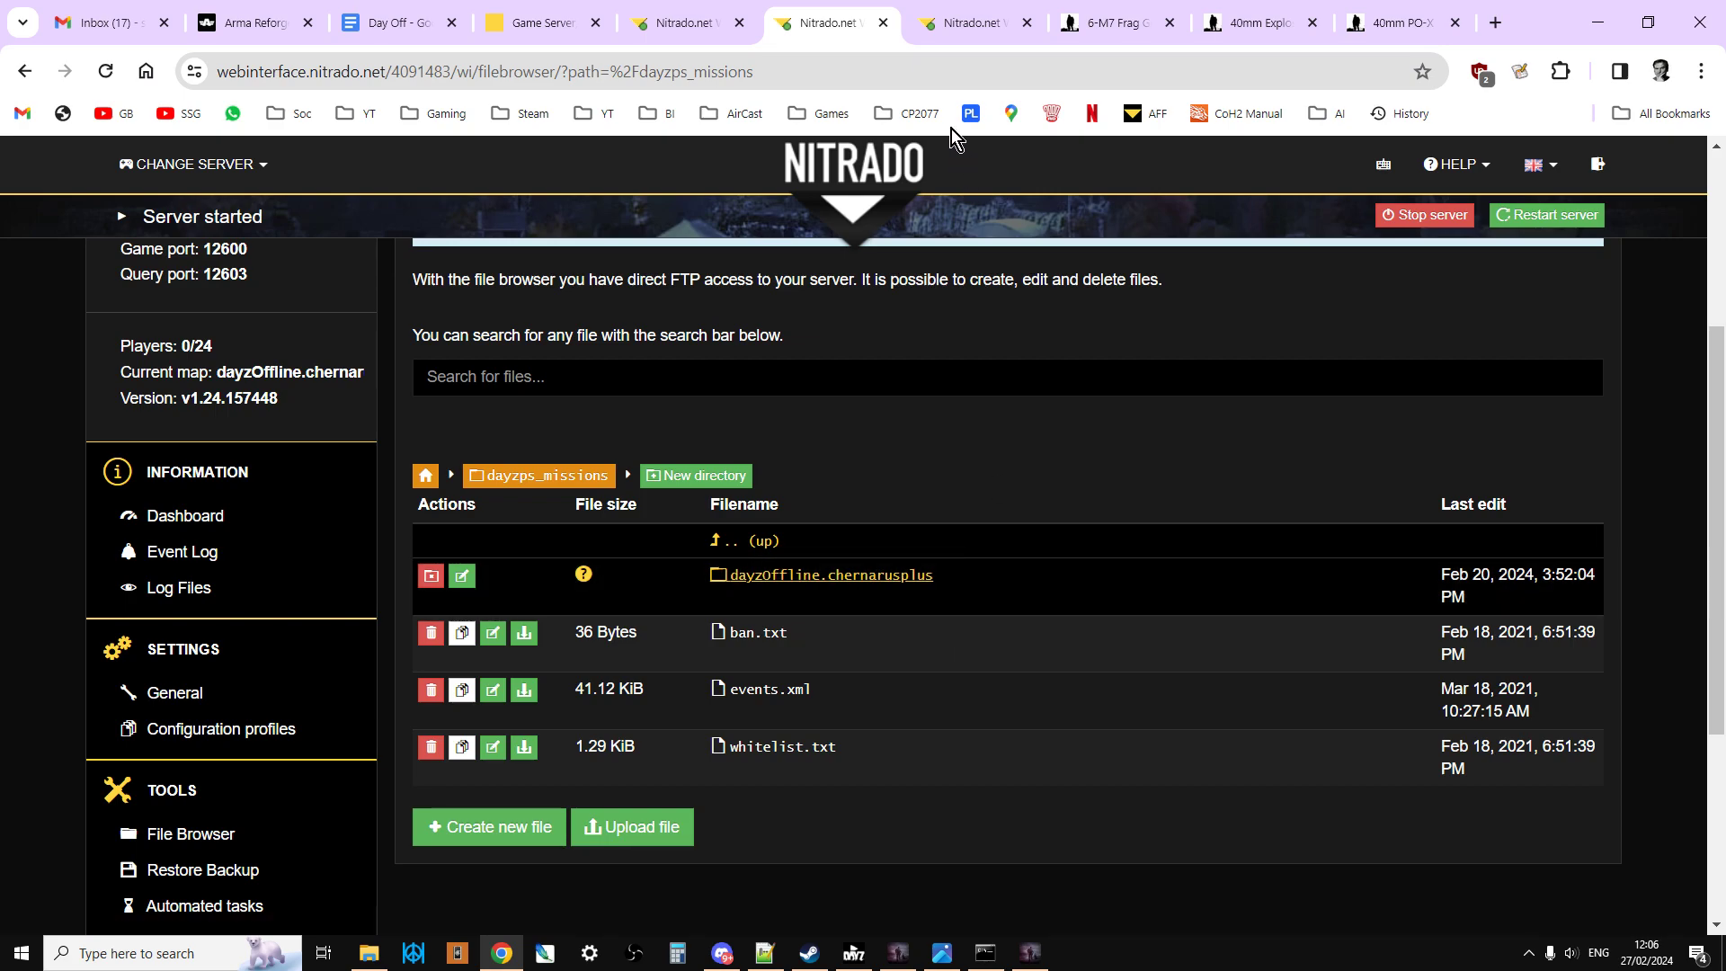
Step: Locate cfgspawnabletypes.xml in the server's dayzOffline.chernarusplus folder, and open the db folder that holds types.xml and events.xml
left_click(966, 20)
scroll(897, 362, "down", 8)
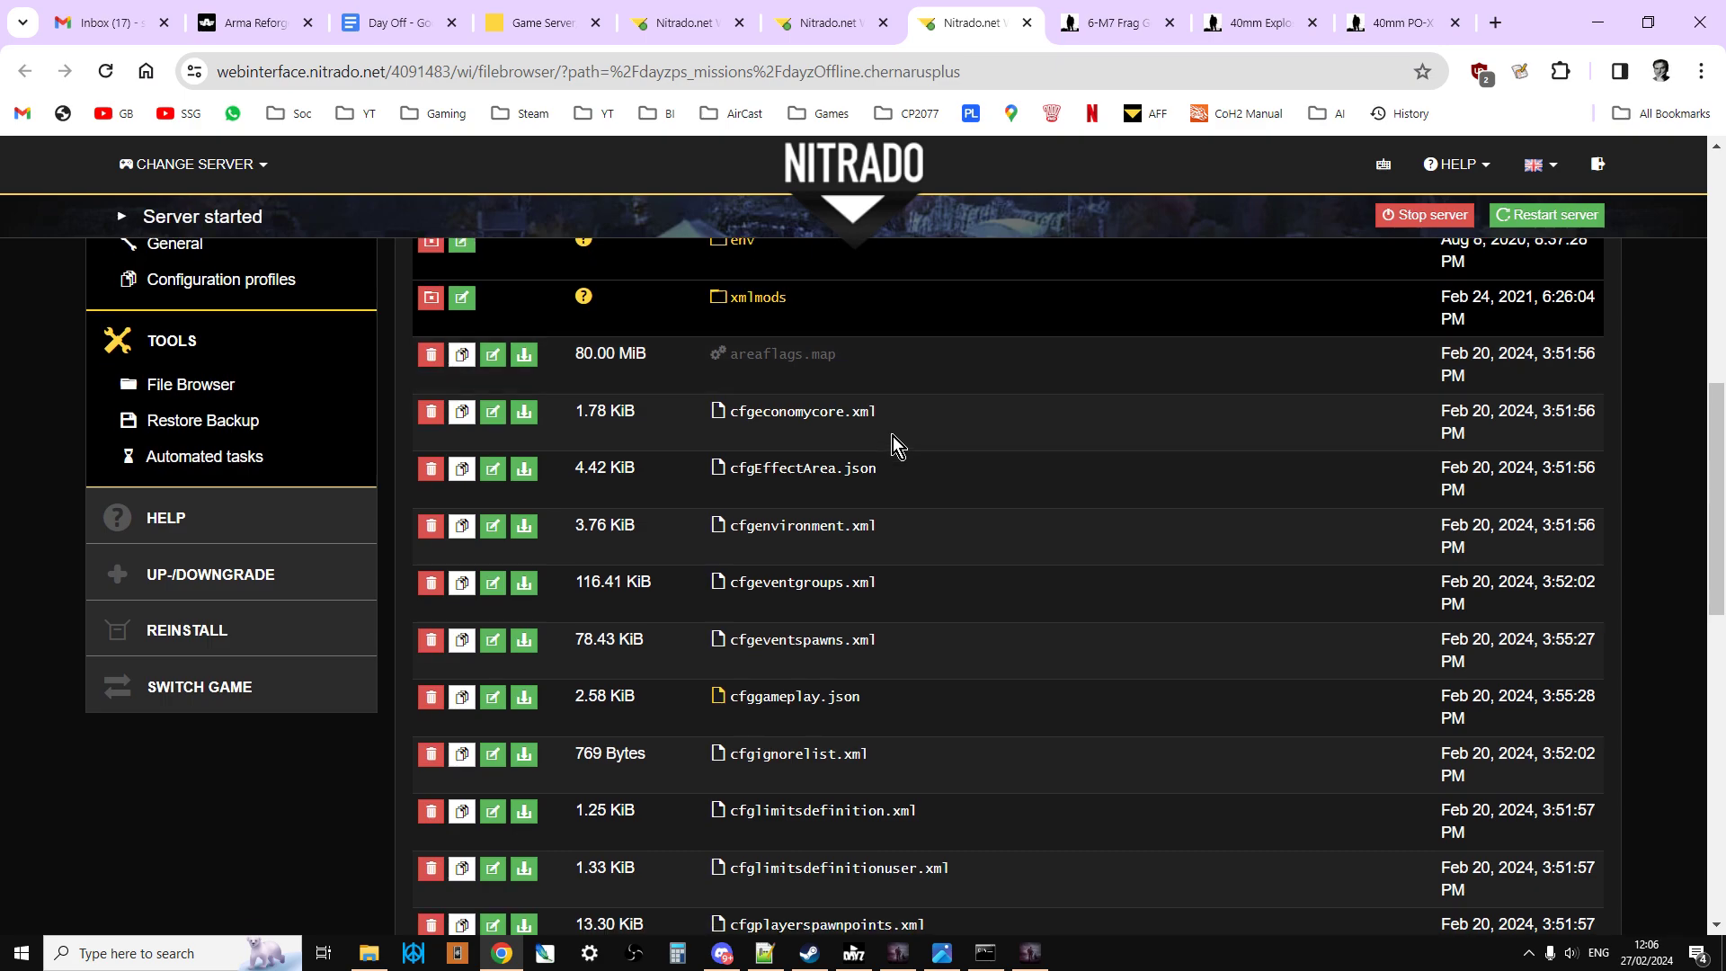
scroll(892, 435, "down", 5)
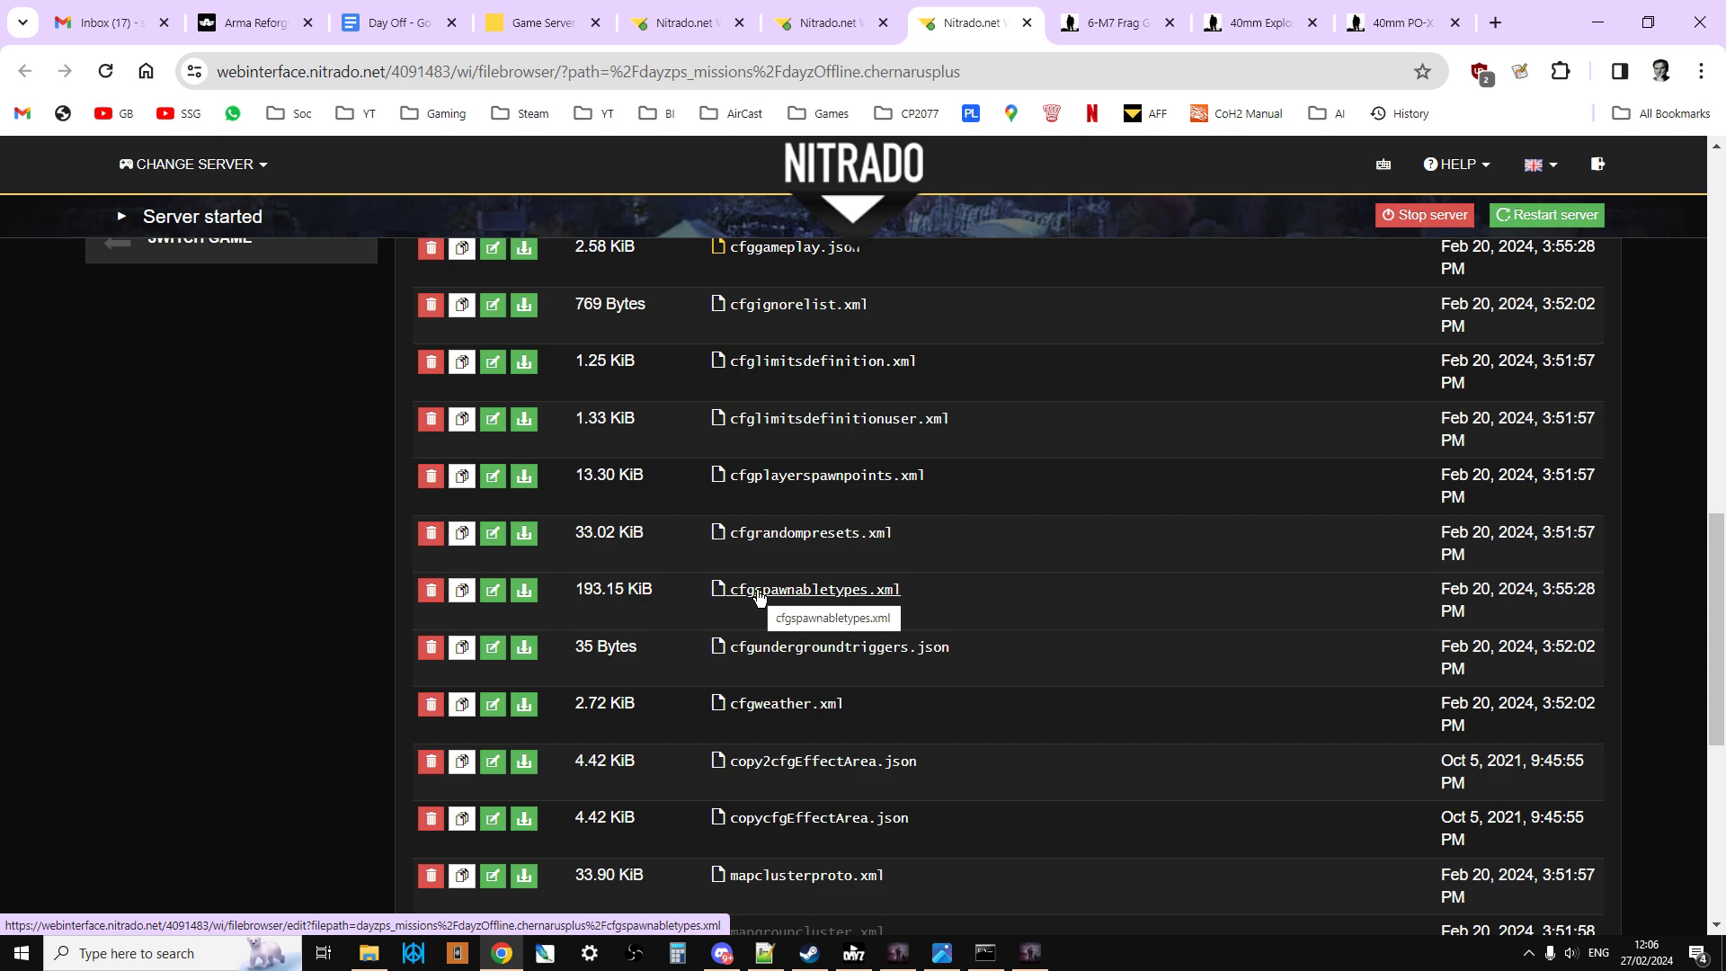
scroll(758, 596, "up", 8)
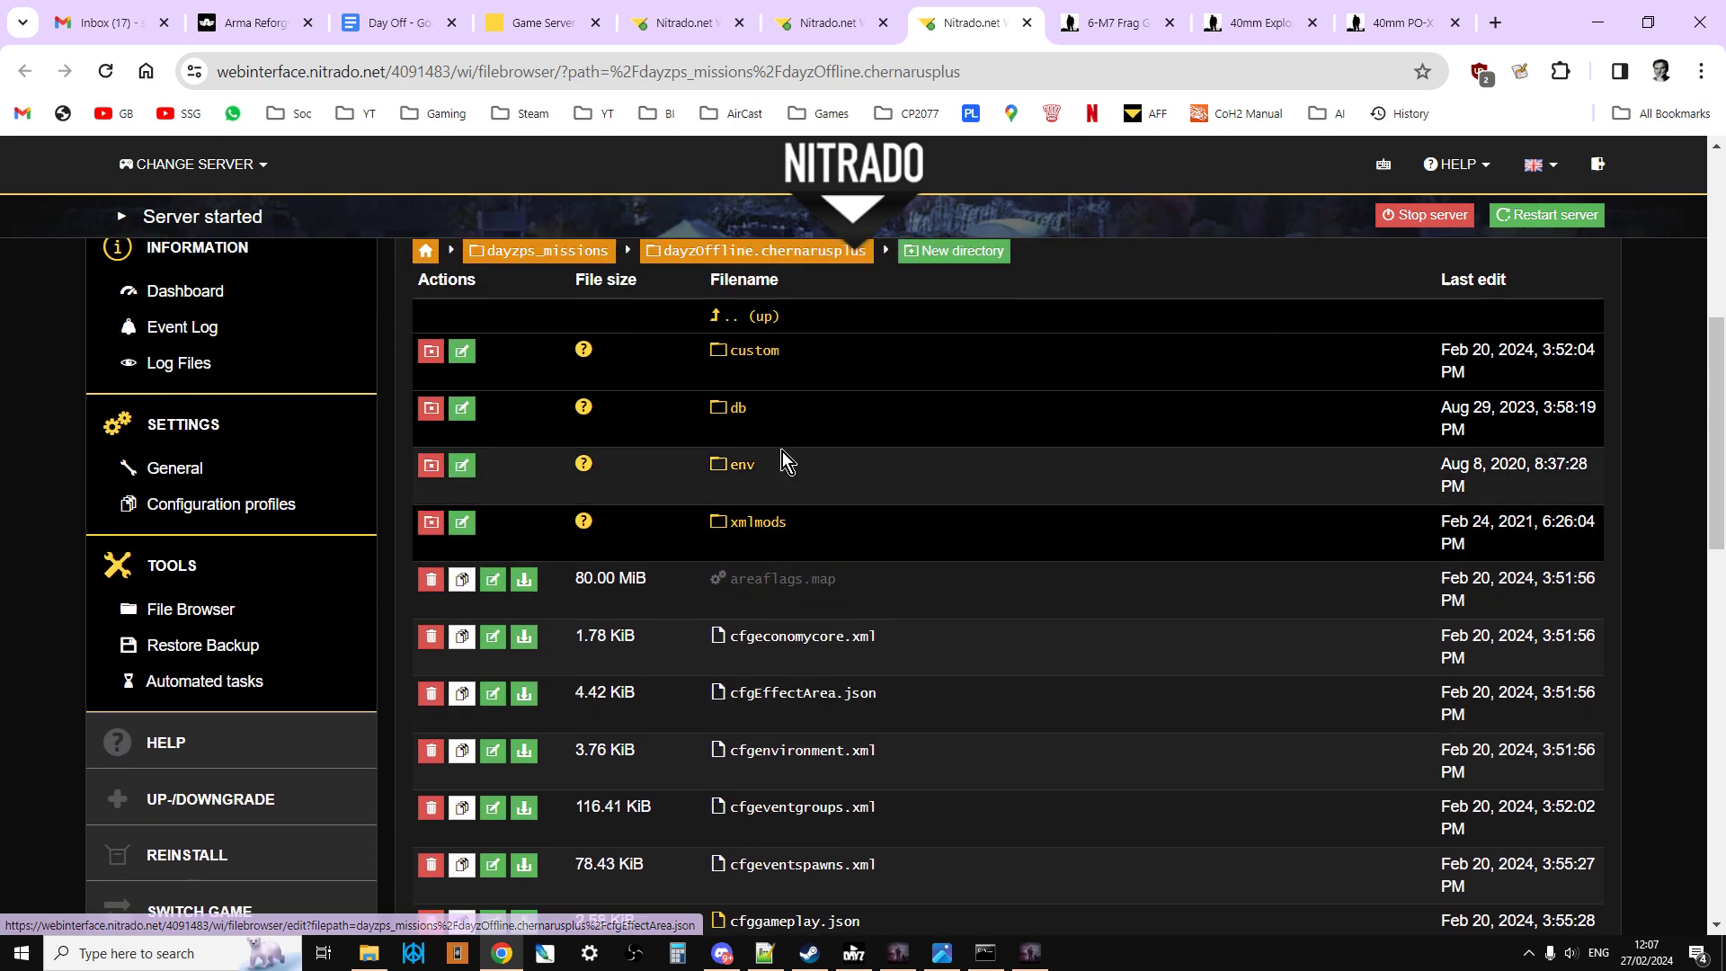
left_click(735, 409)
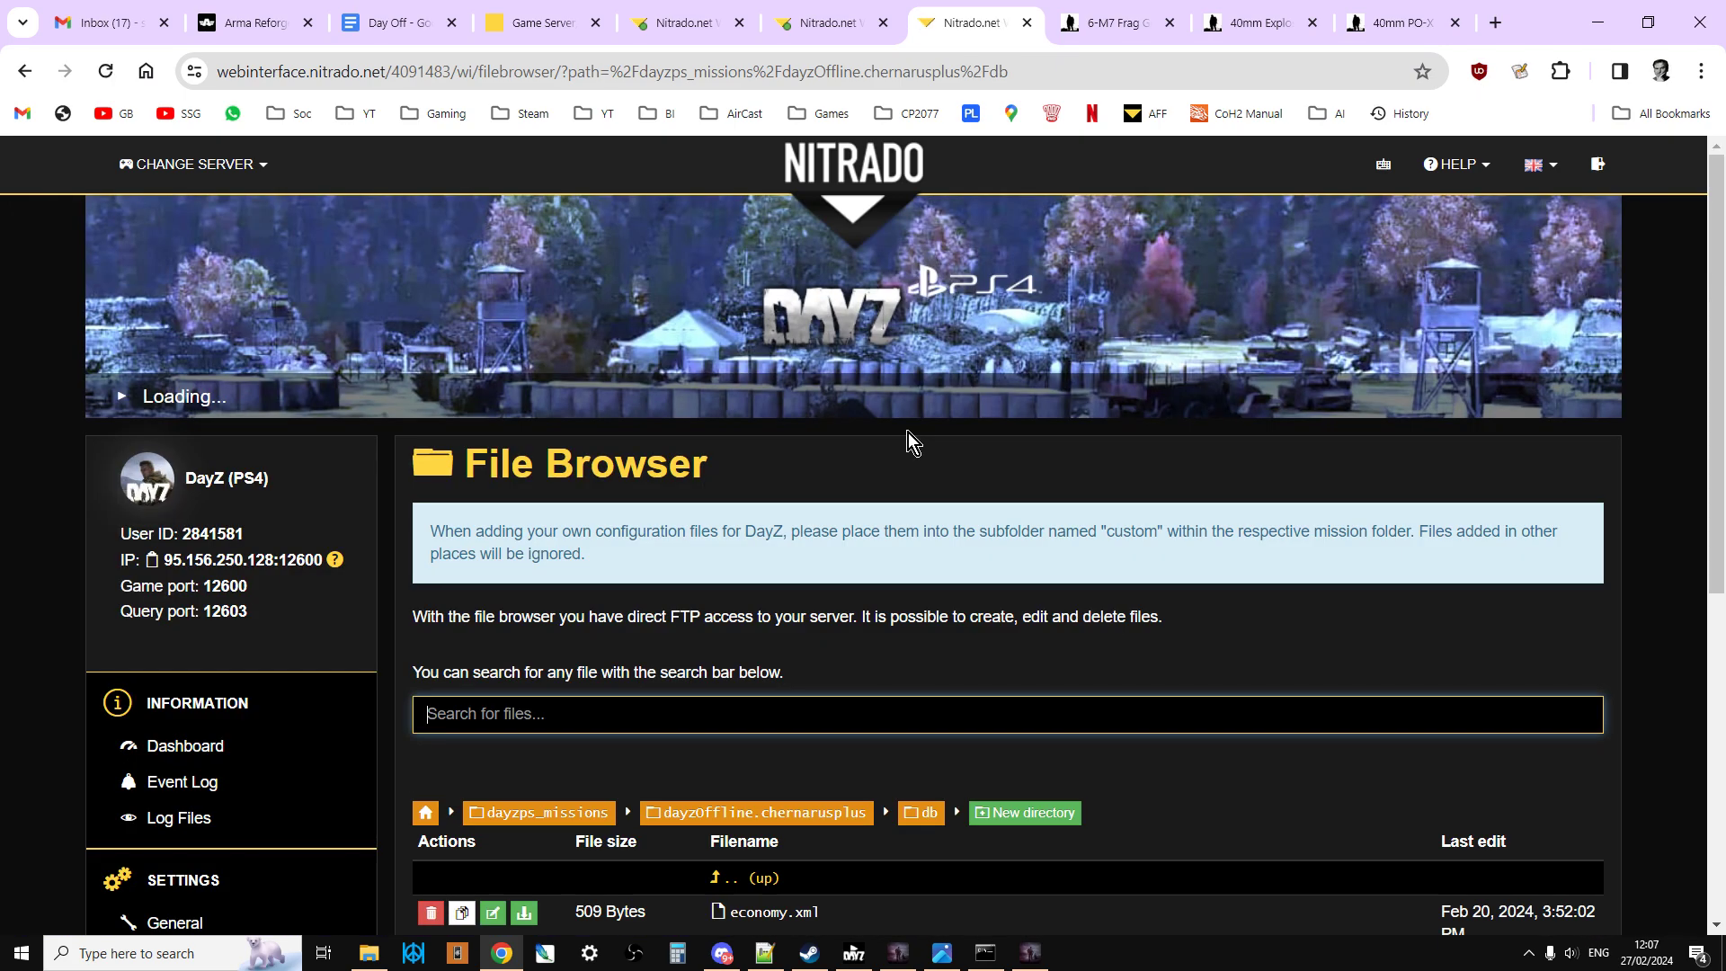
scroll(904, 448, "down", 2)
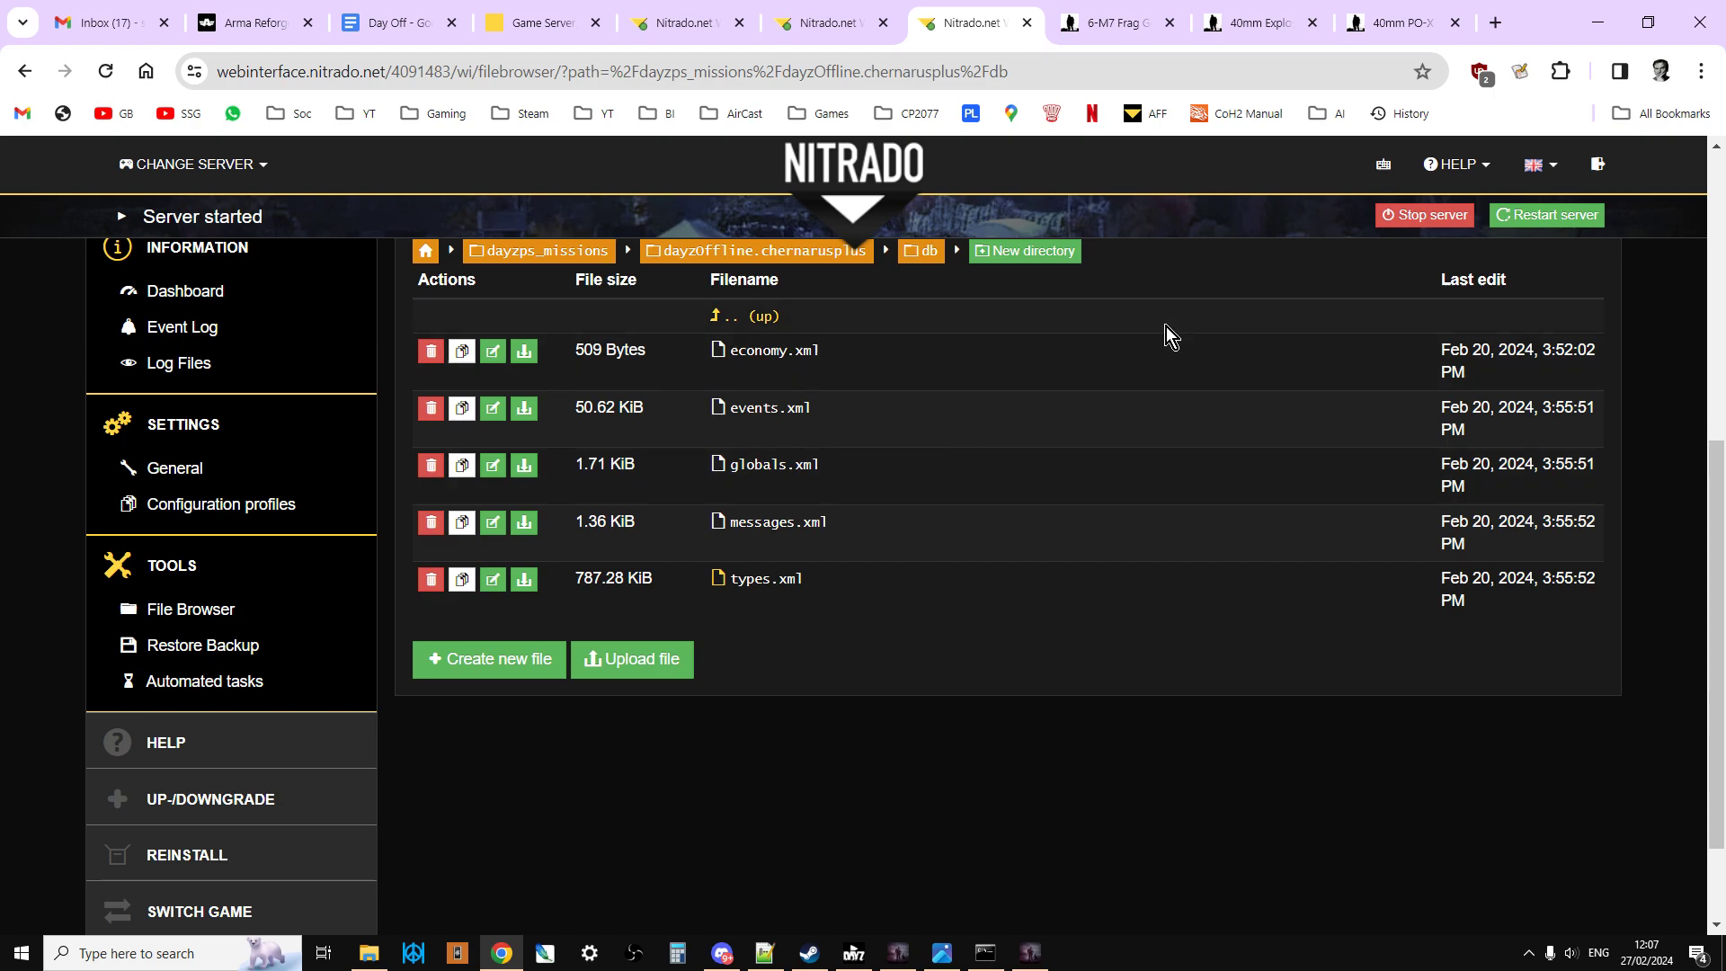
Step: Open the bookmarked XML validation site in a new browser tab
left_click(1496, 22)
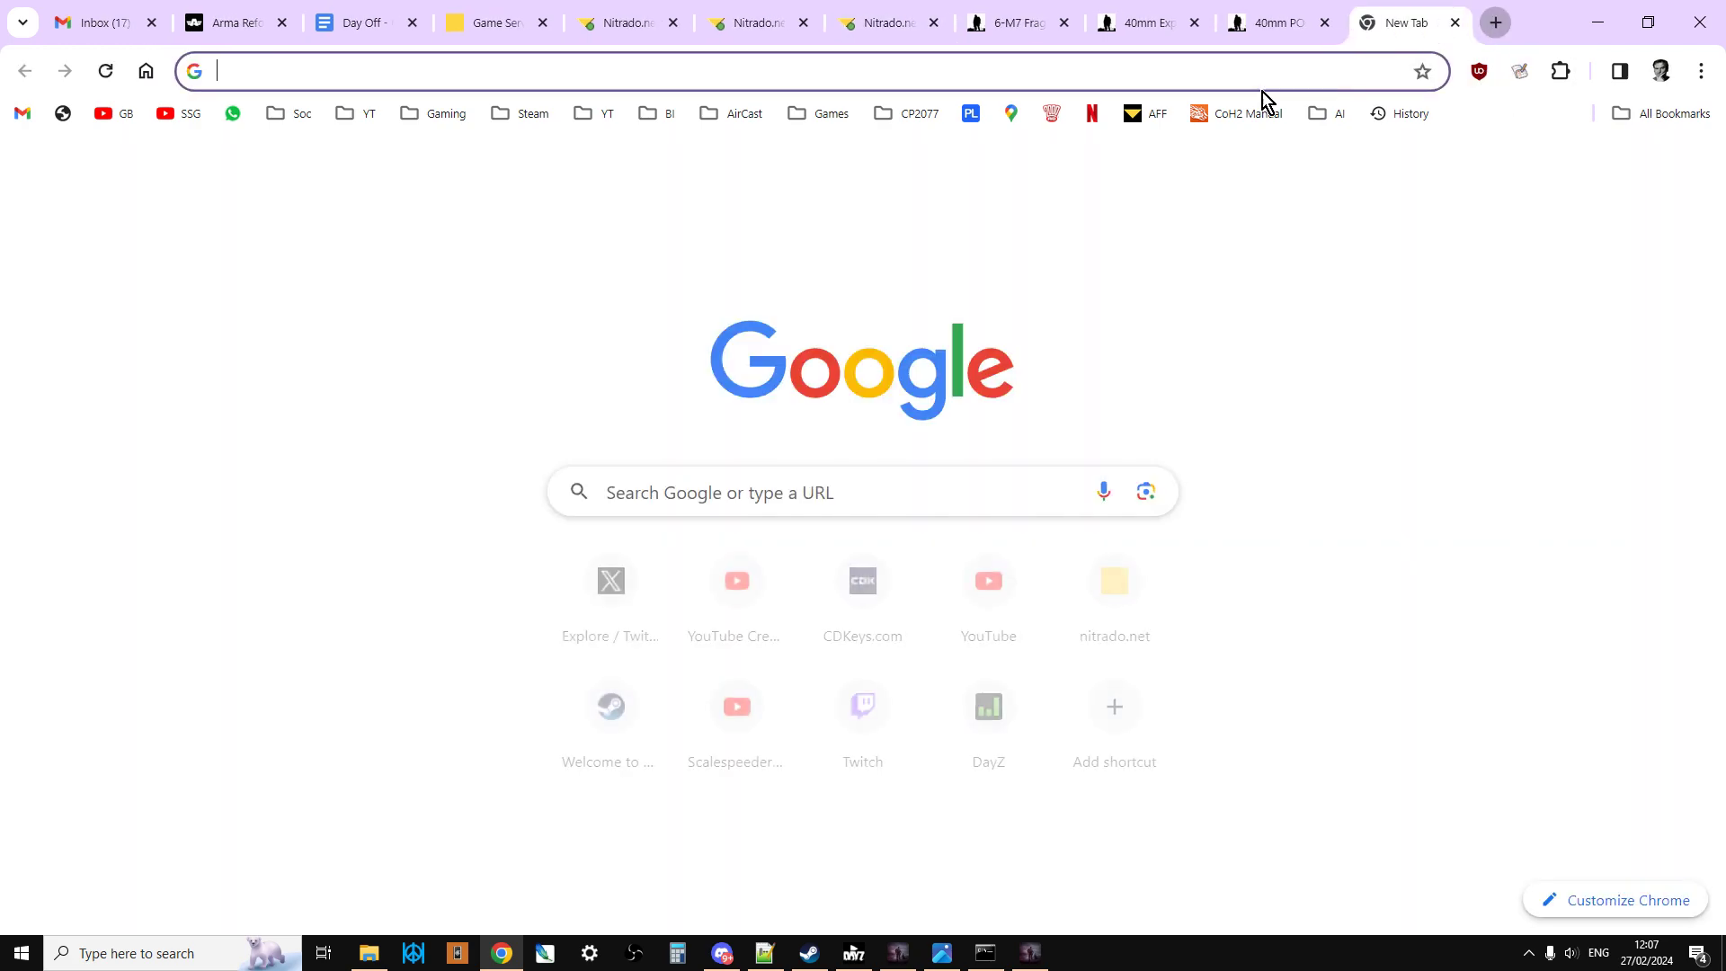
left_click(656, 117)
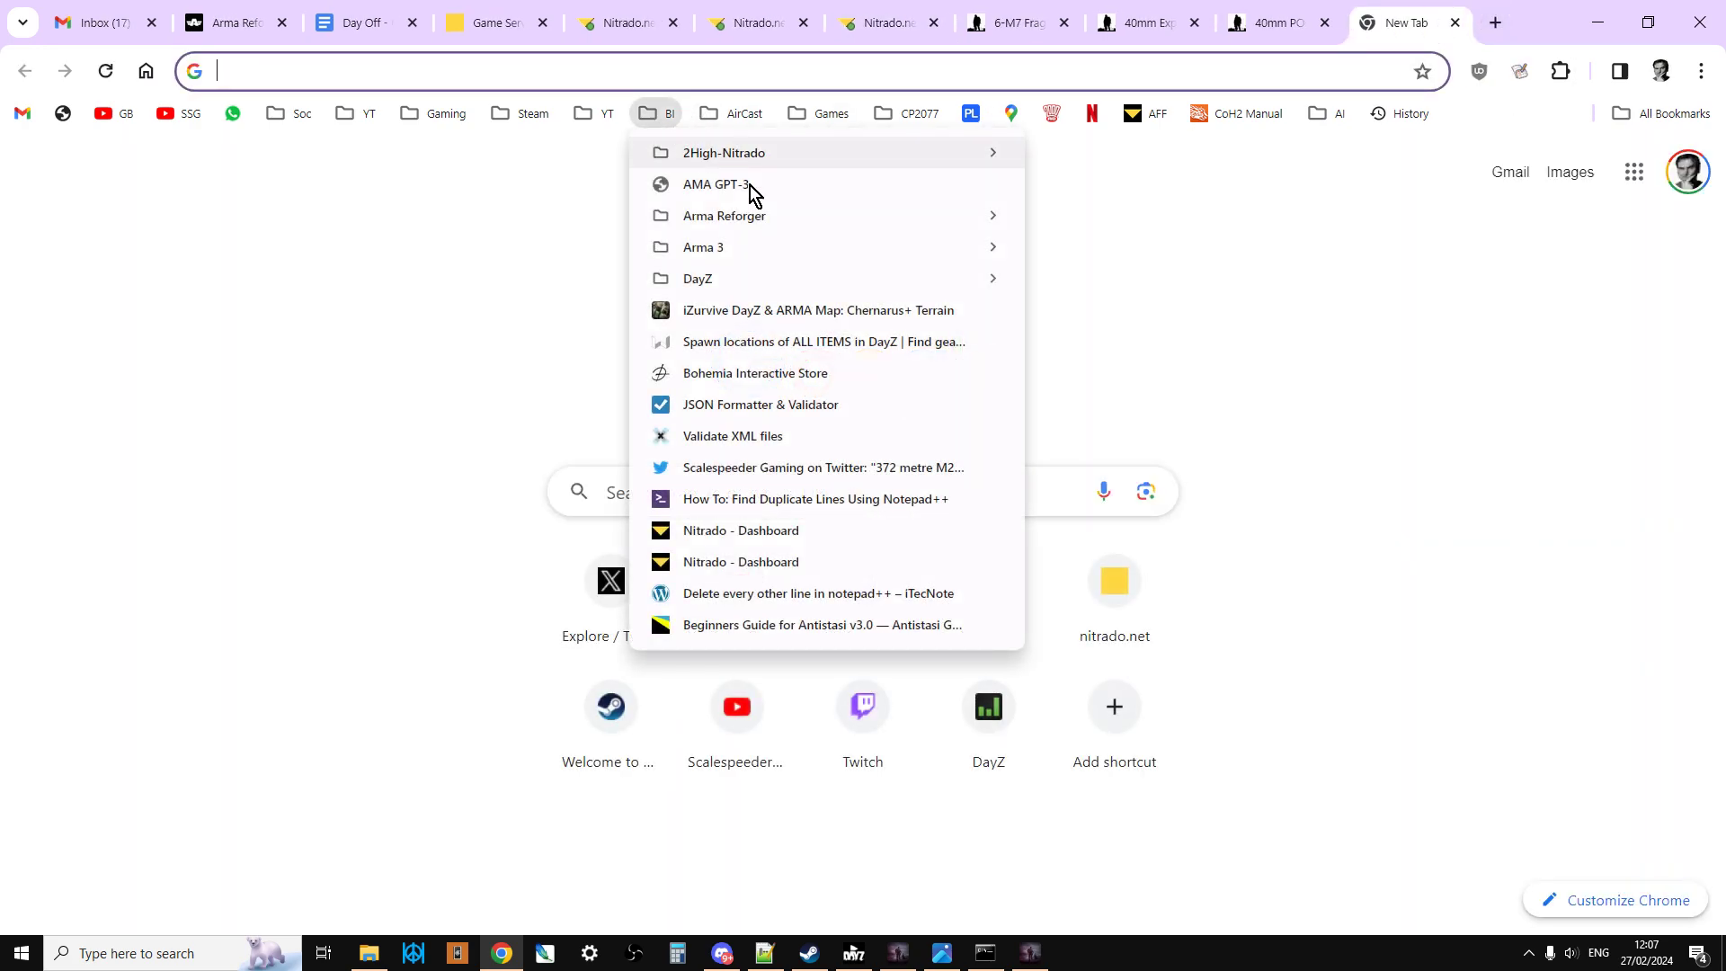
left_click(746, 436)
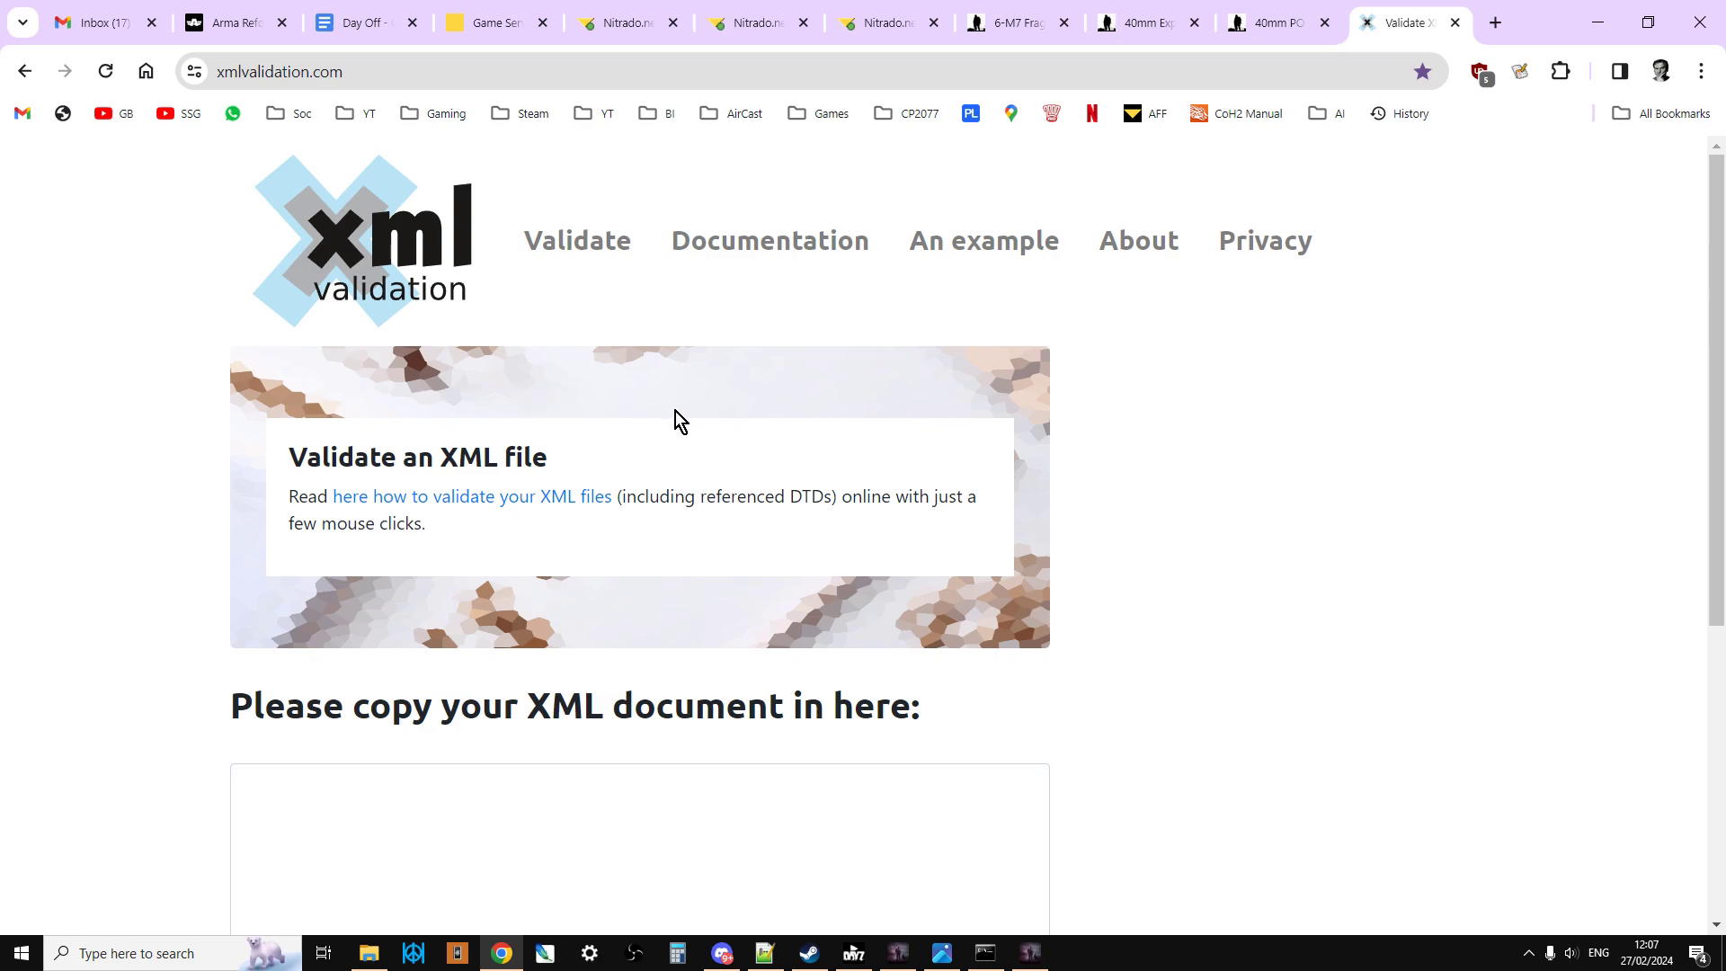
Step: Return to Notepad++ and review the three open server XML files again, ending on cfgspawnabletypes.xml
left_click(762, 952)
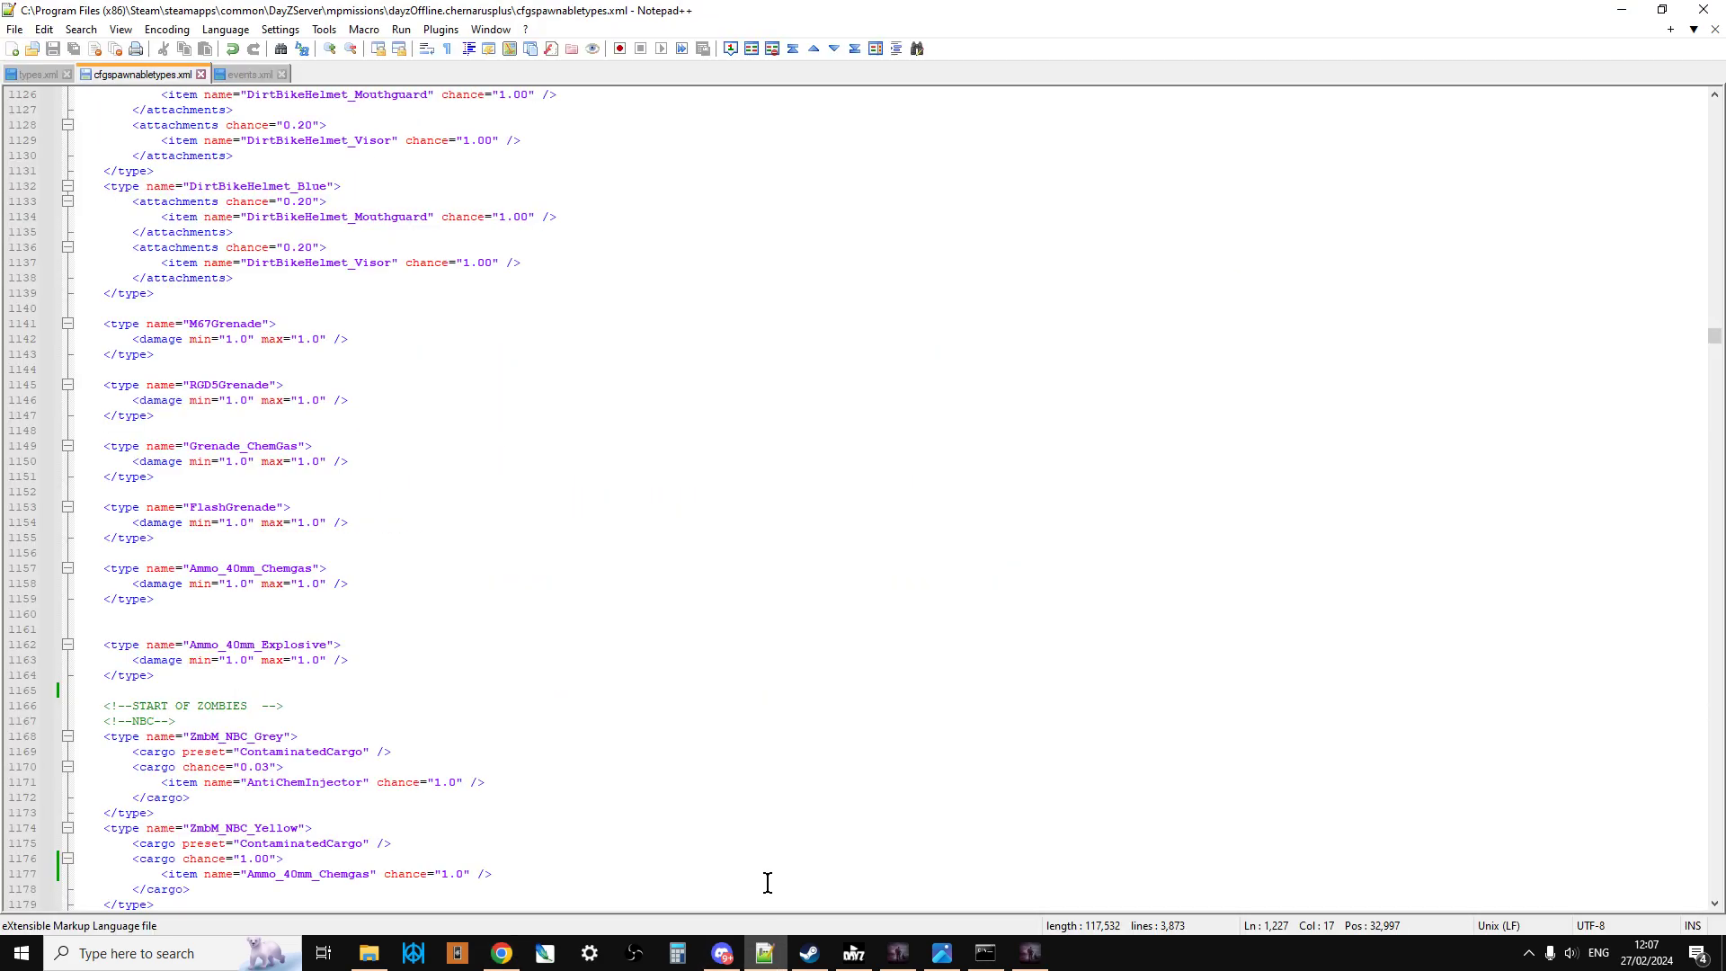
left_click(35, 75)
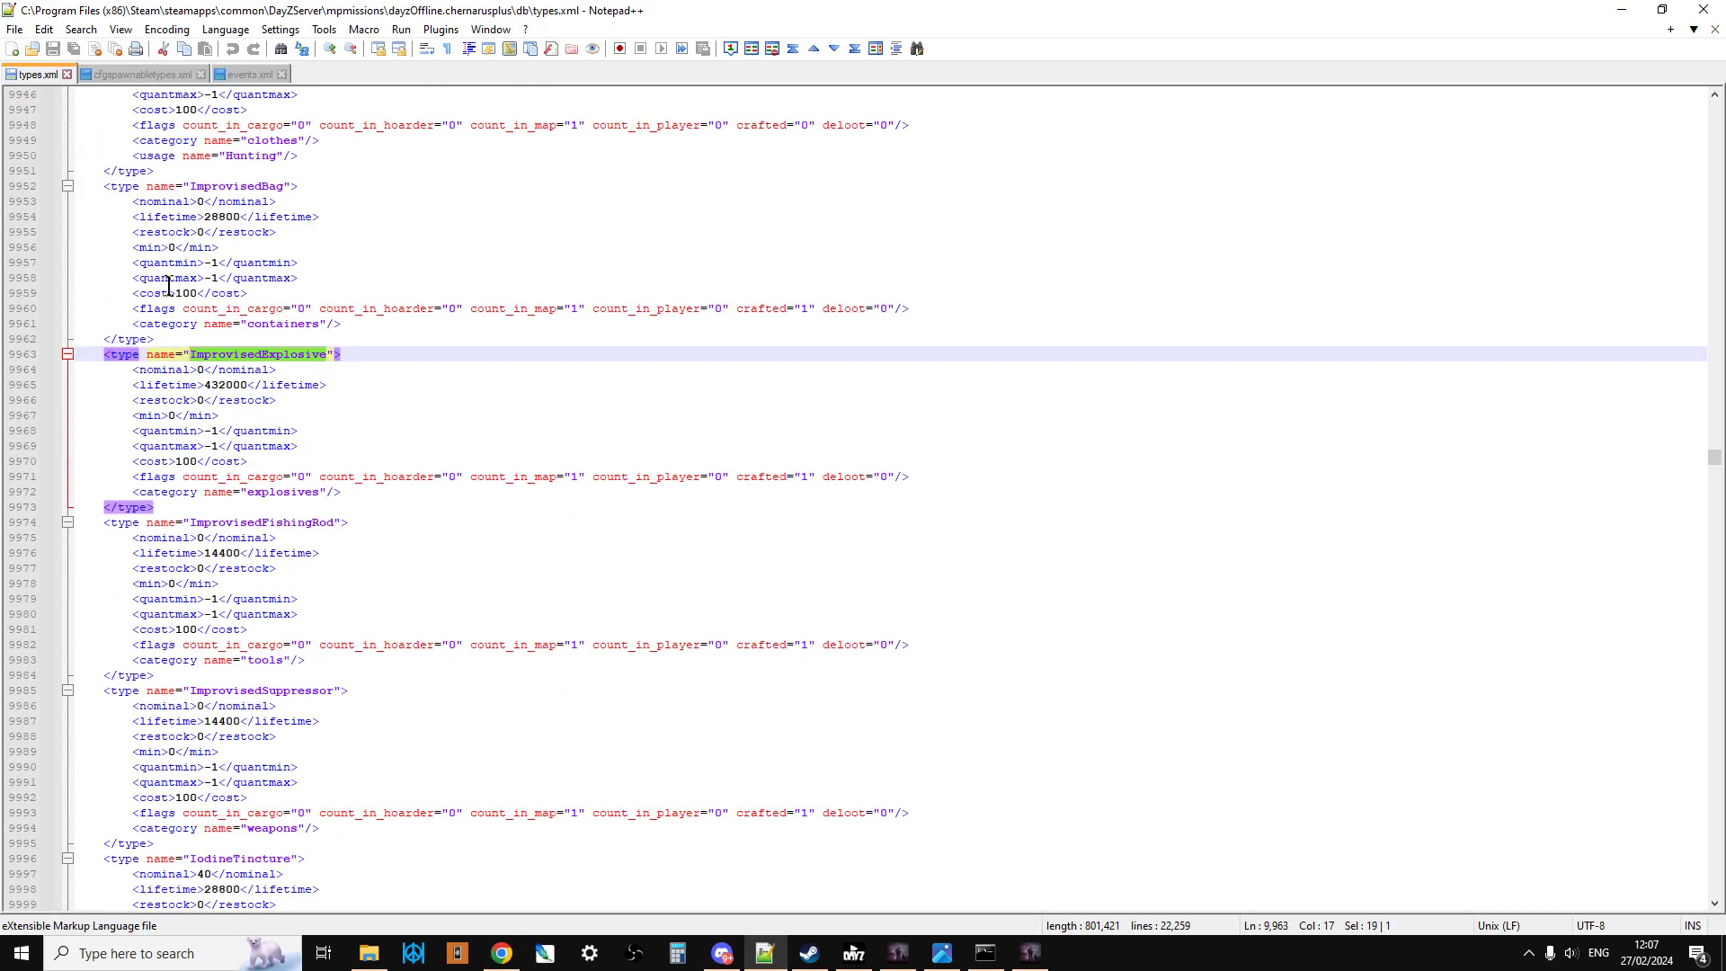
left_click(144, 75)
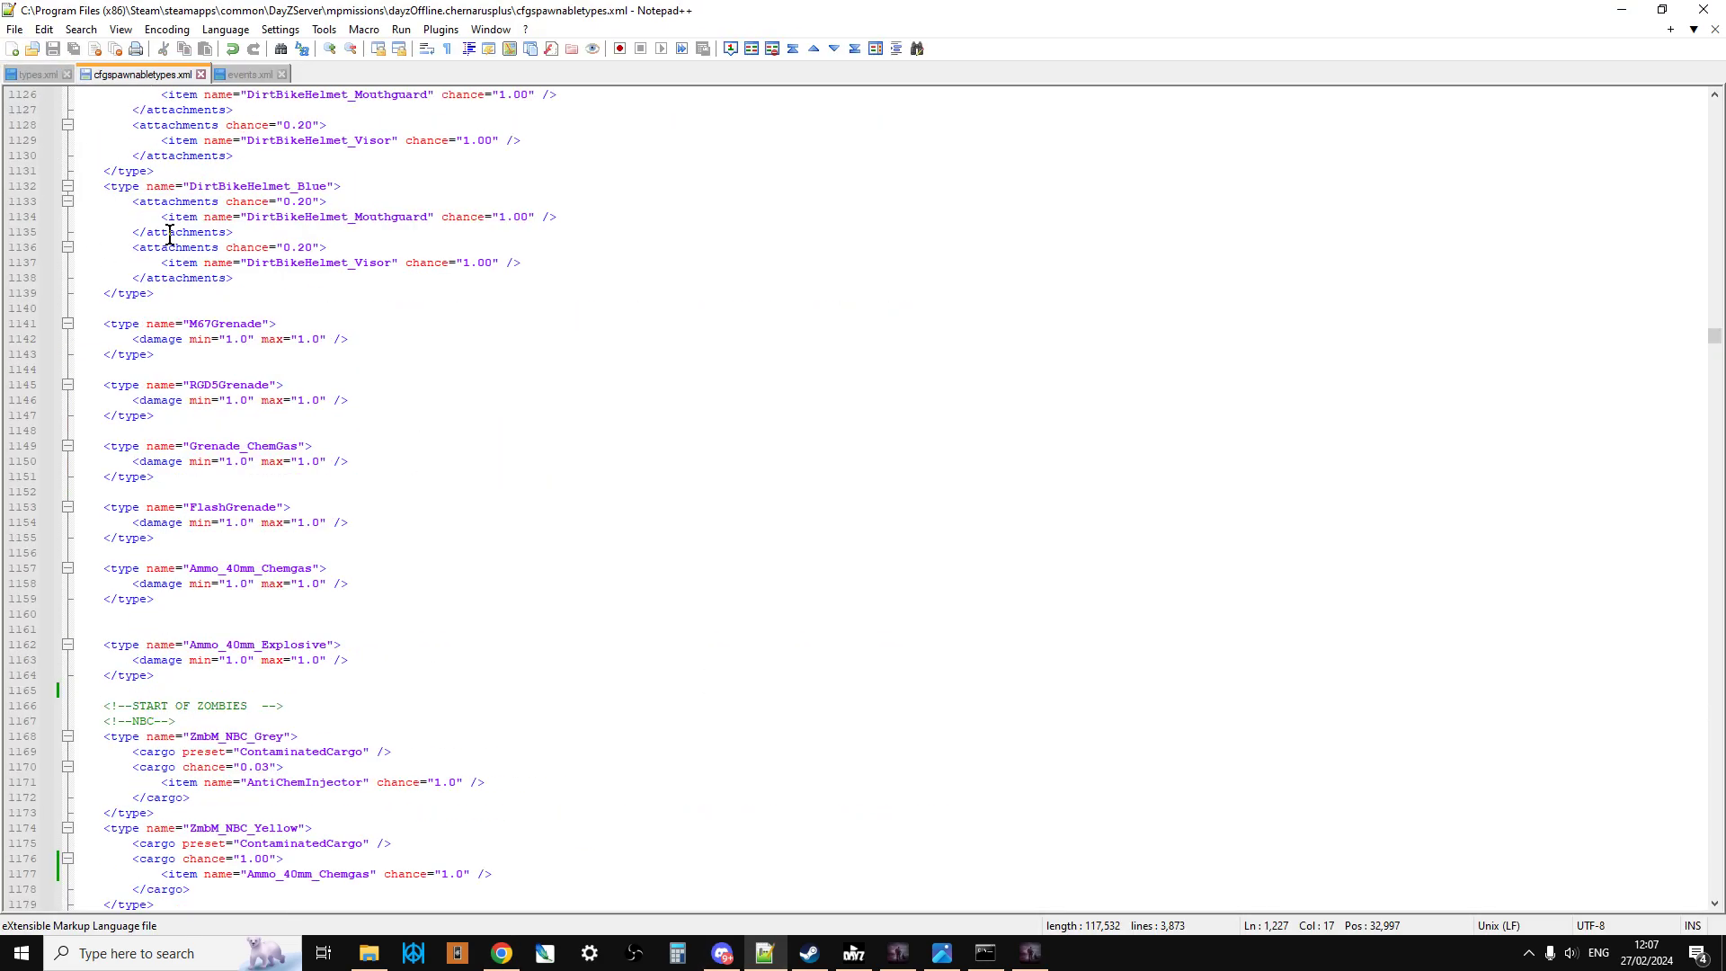
left_click(243, 77)
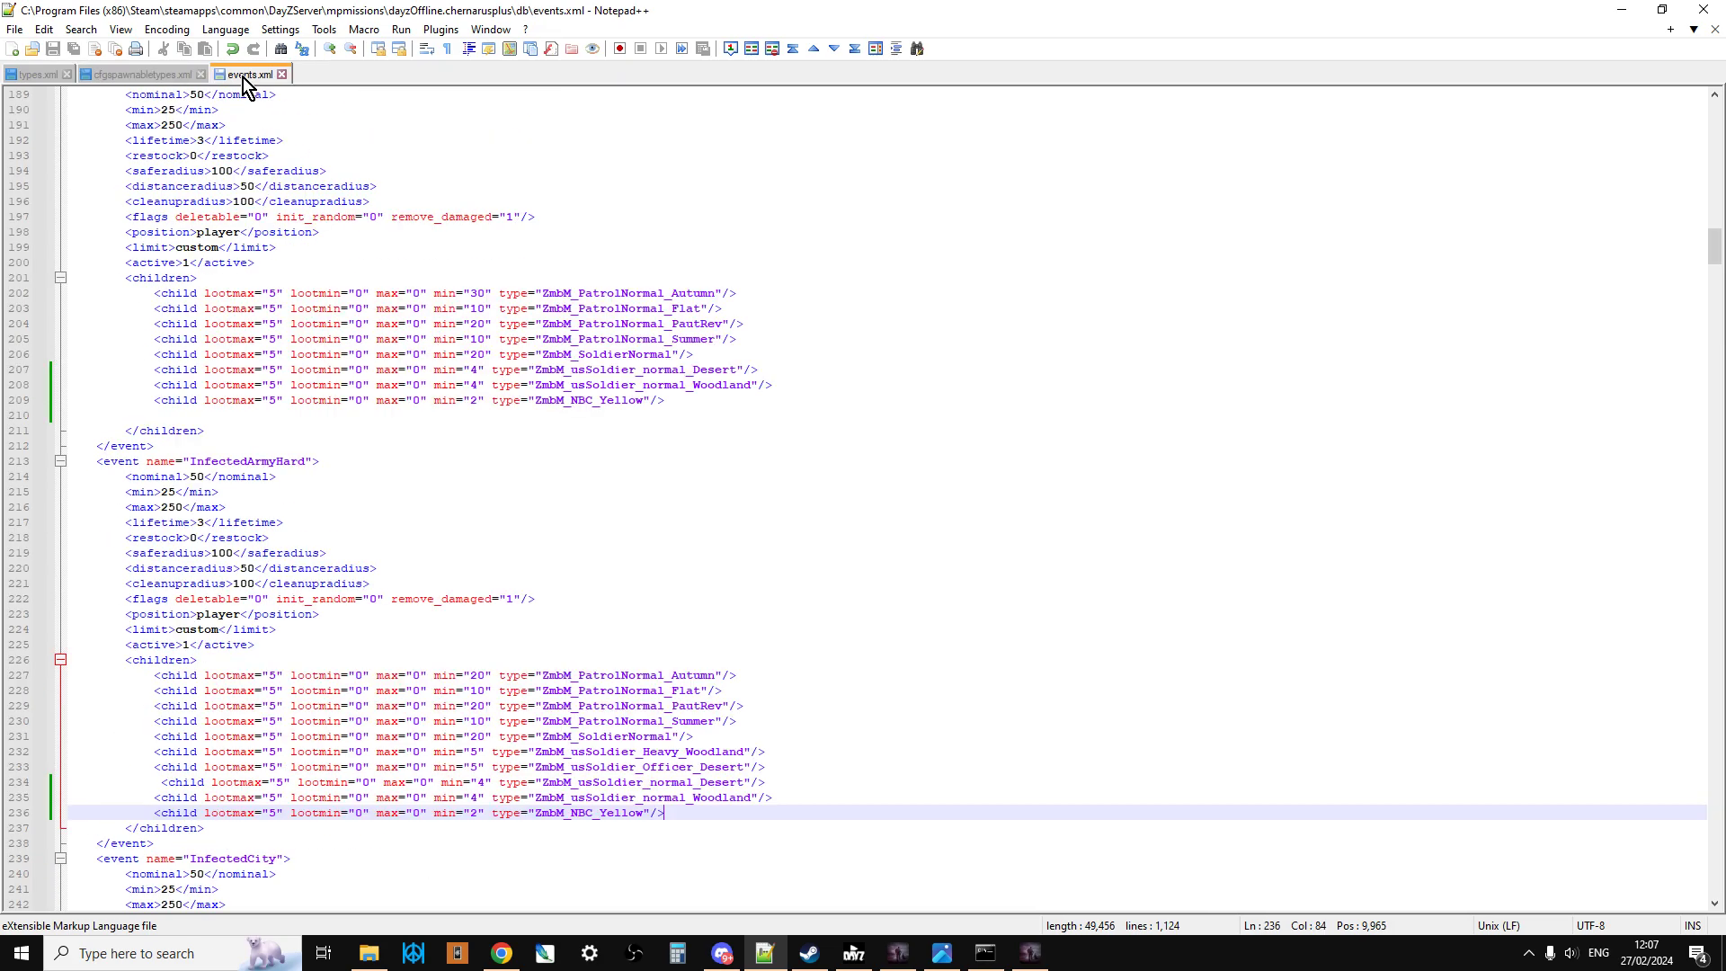
left_click(153, 79)
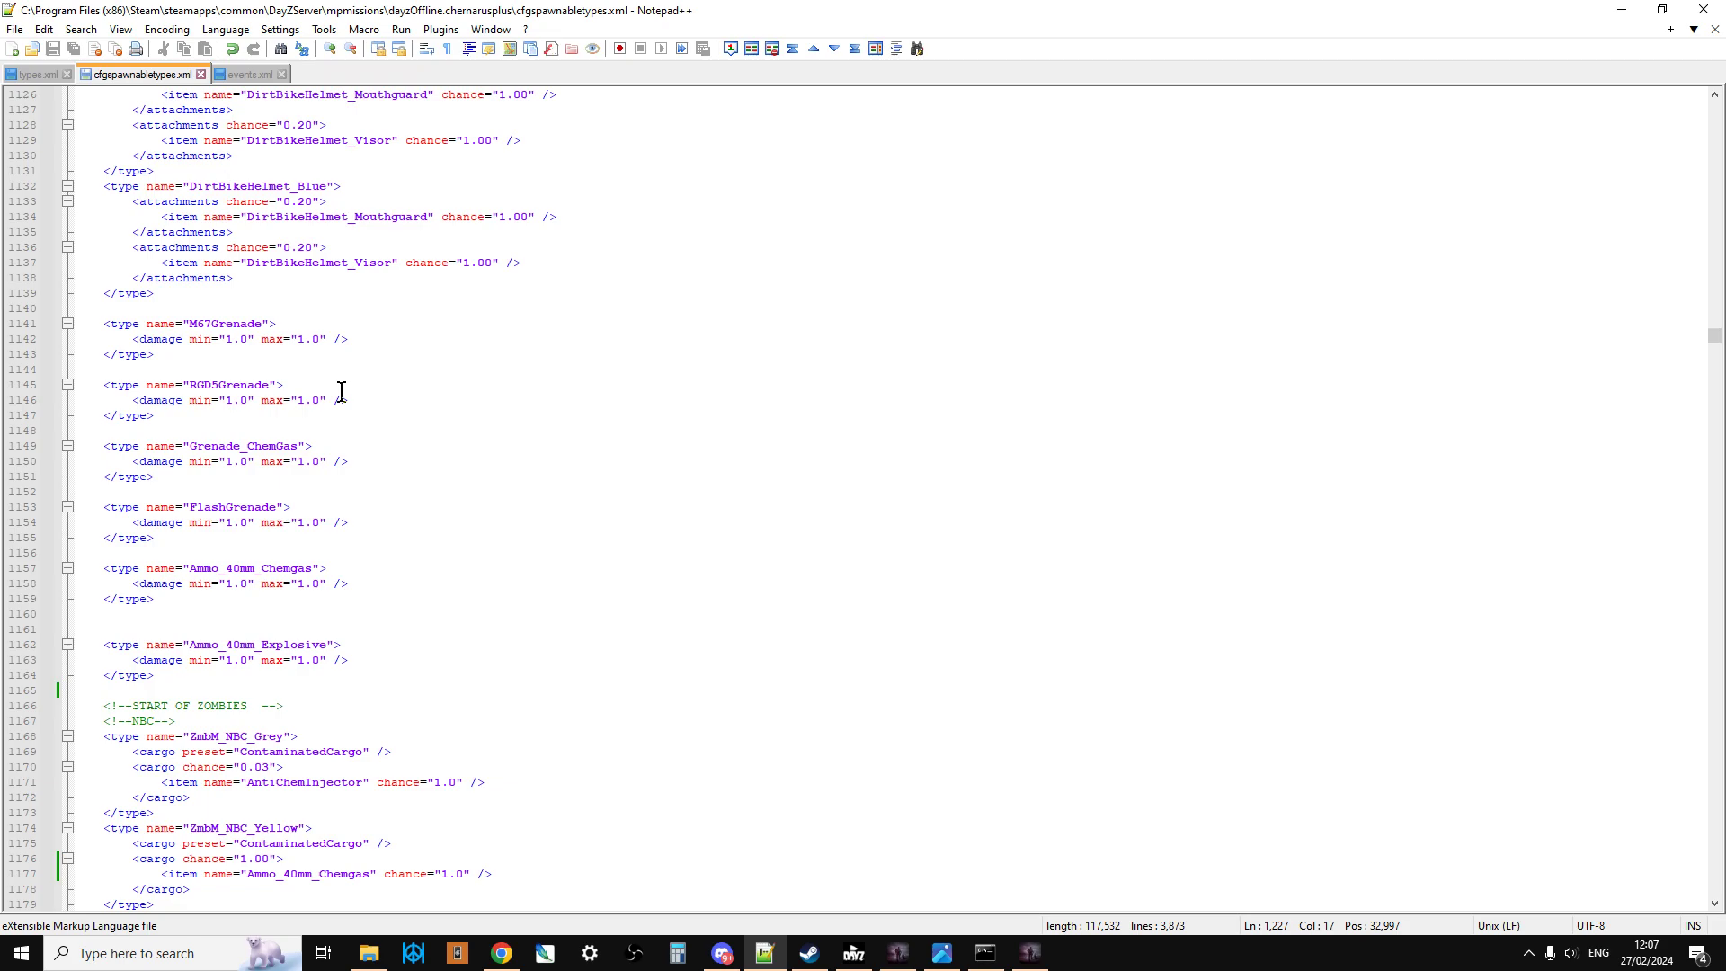
left_click(41, 70)
left_click(120, 74)
Step: Highlight the block of type entries from M67Grenade through Ammo_40mm_Explosive in cfgspawnabletypes.xml
scroll(377, 369, "down", 1)
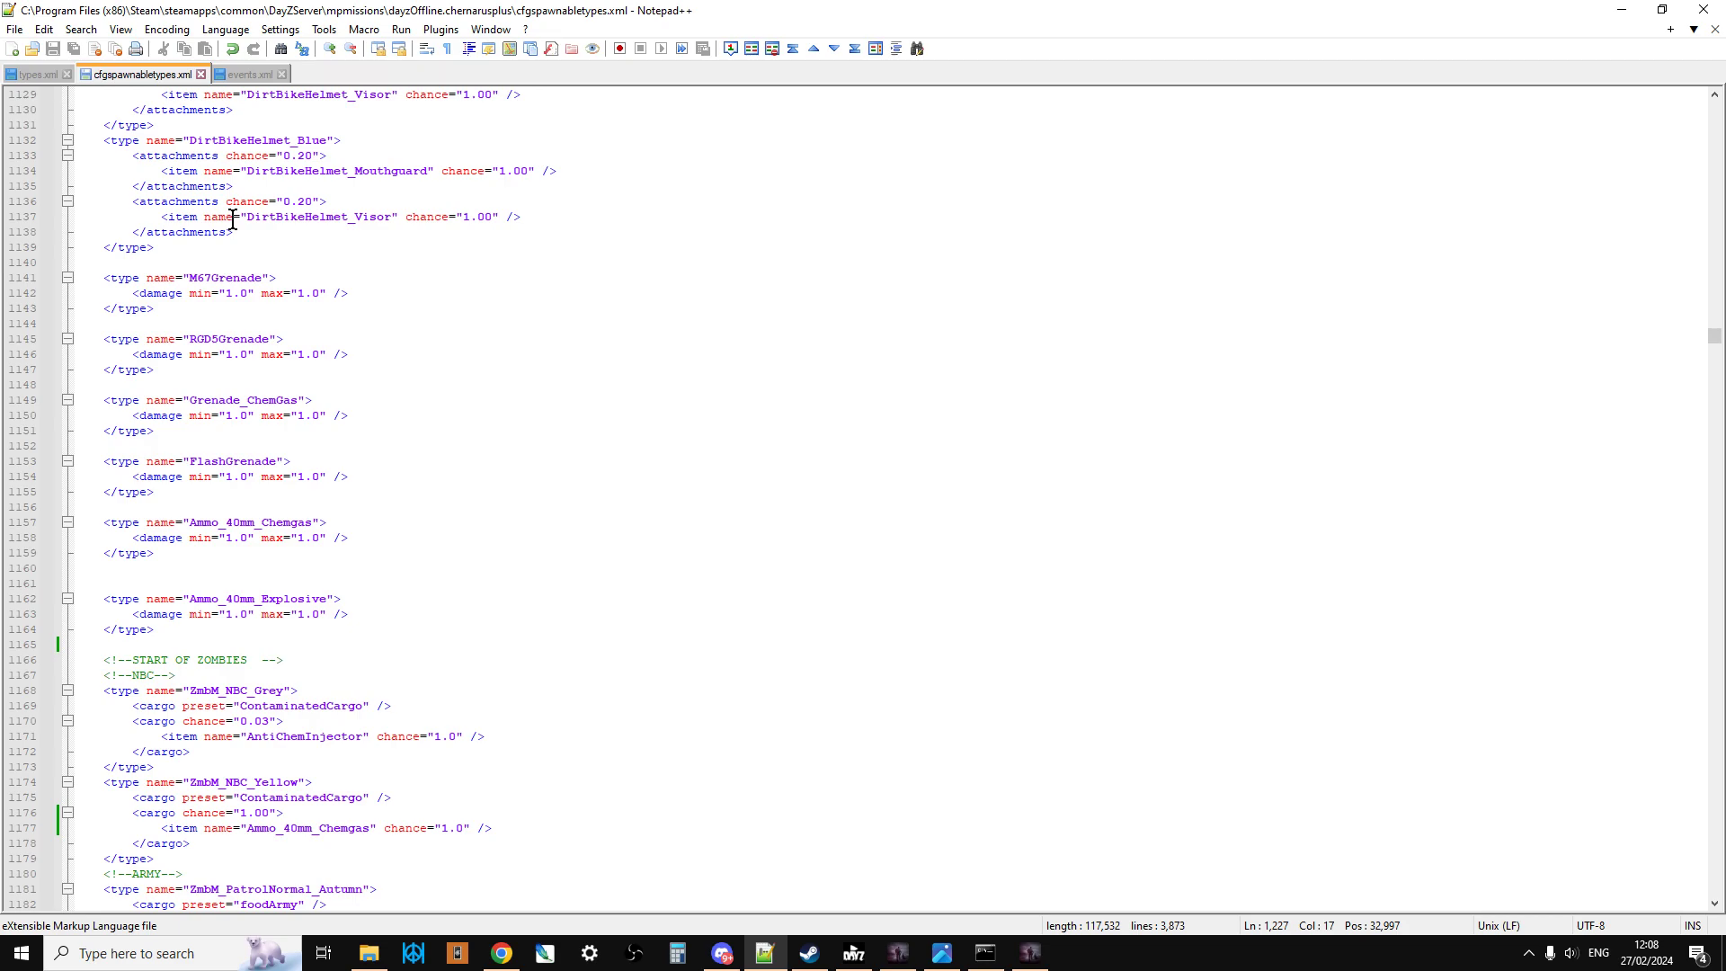
left_click(83, 280)
left_click_drag(84, 281, 291, 551)
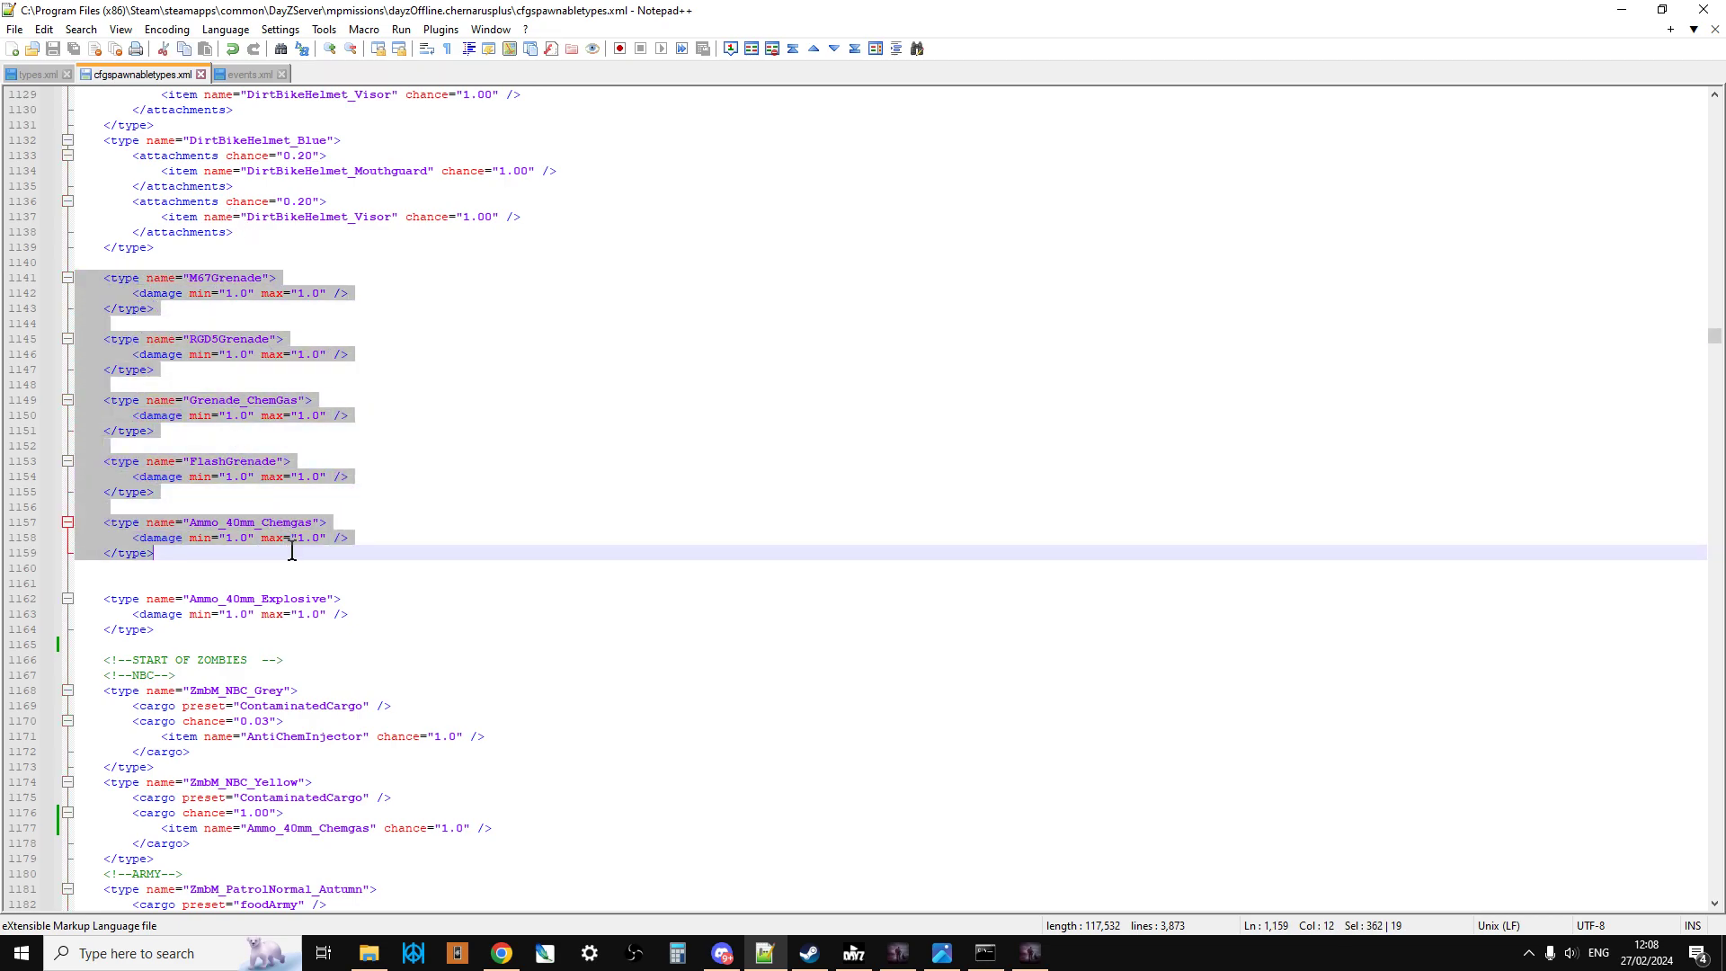
left_click_drag(189, 628, 103, 279)
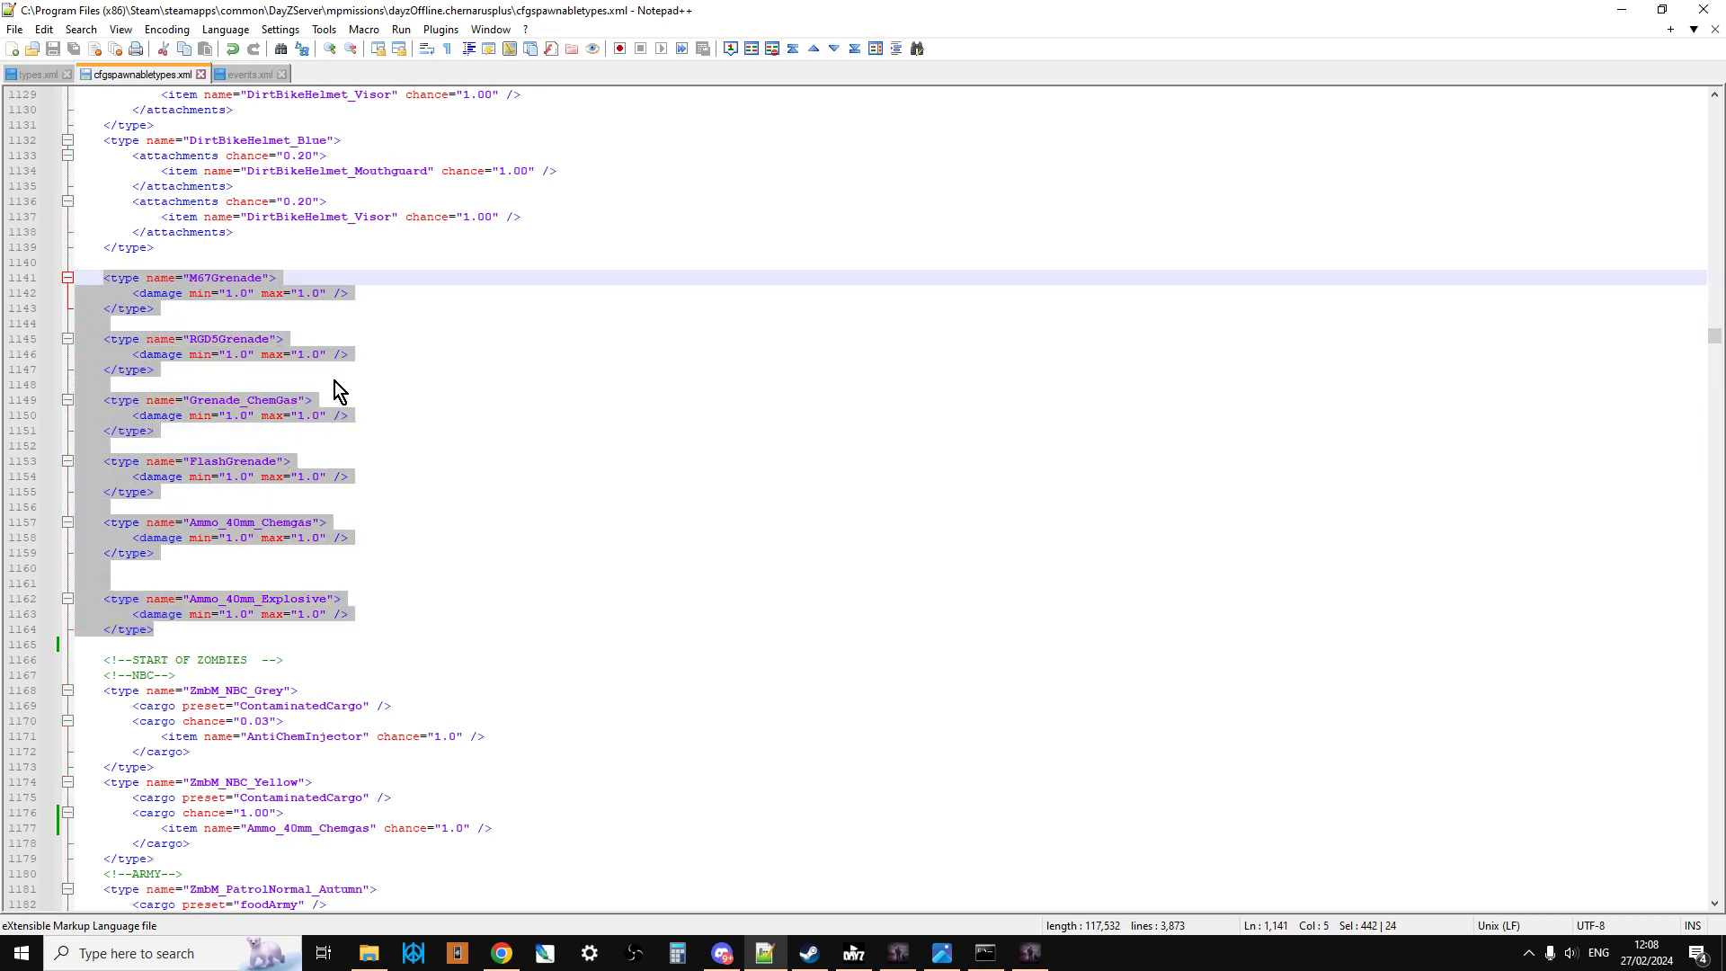
Step: Examine the grenade and 40mm ammo entries one by one, checking their damage lines and their placement after the DirtBikeHelmet types
left_click(249, 306)
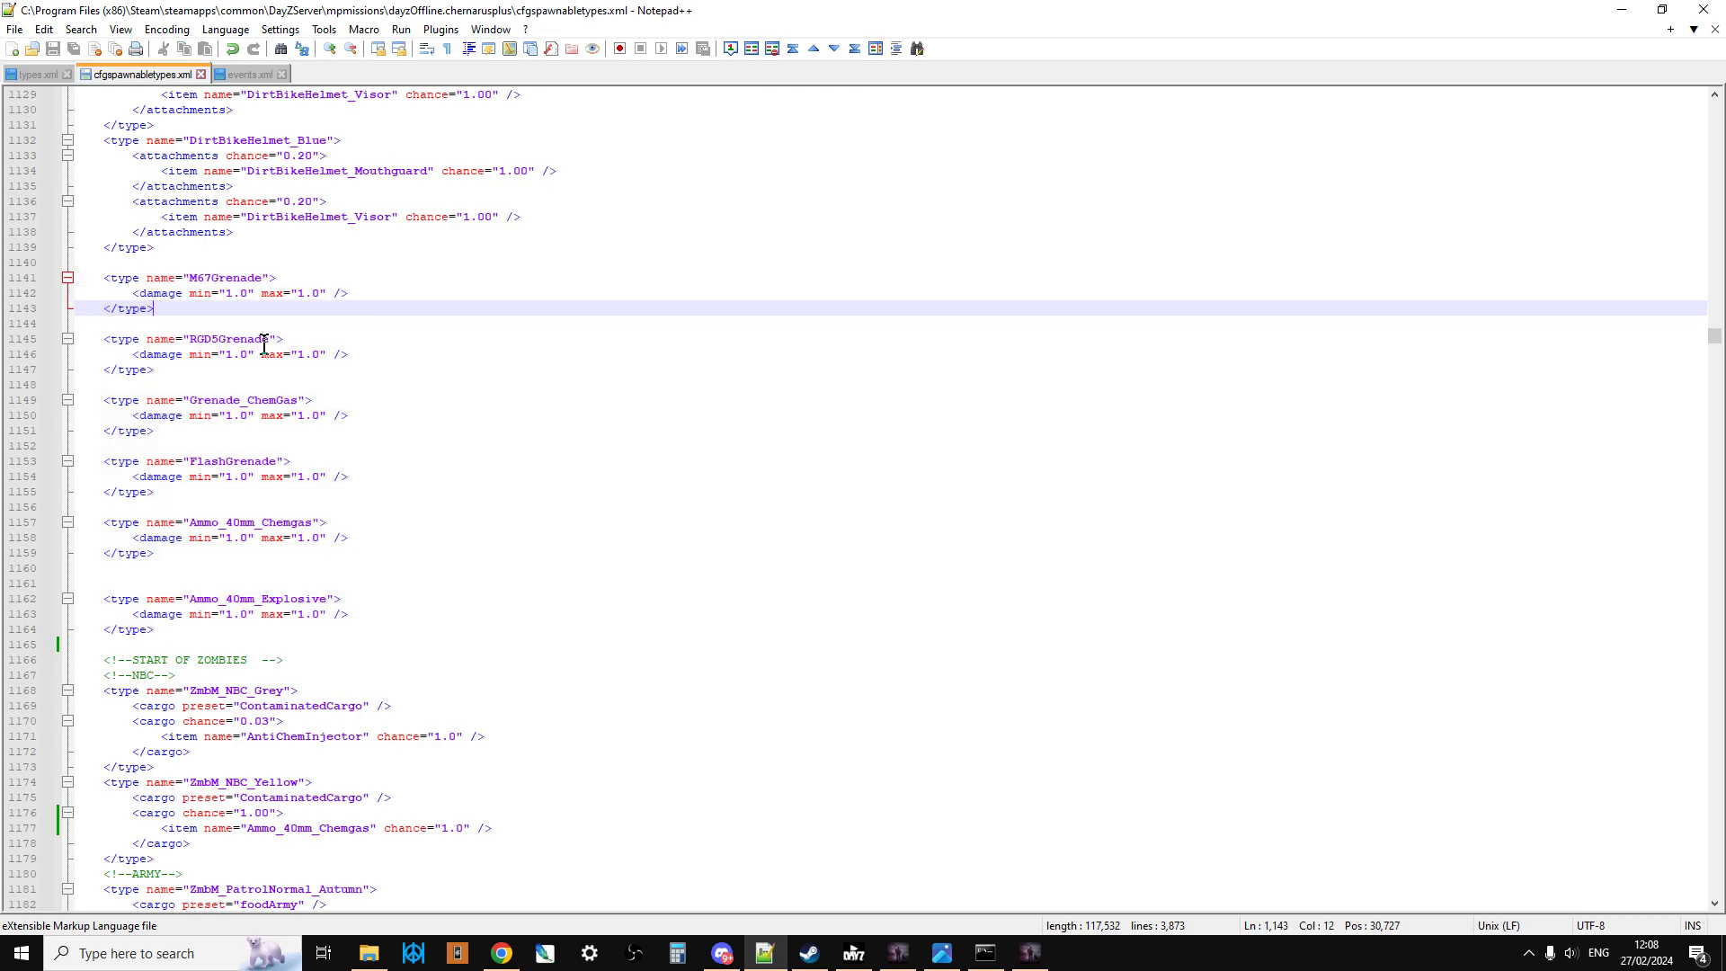
left_click(277, 415)
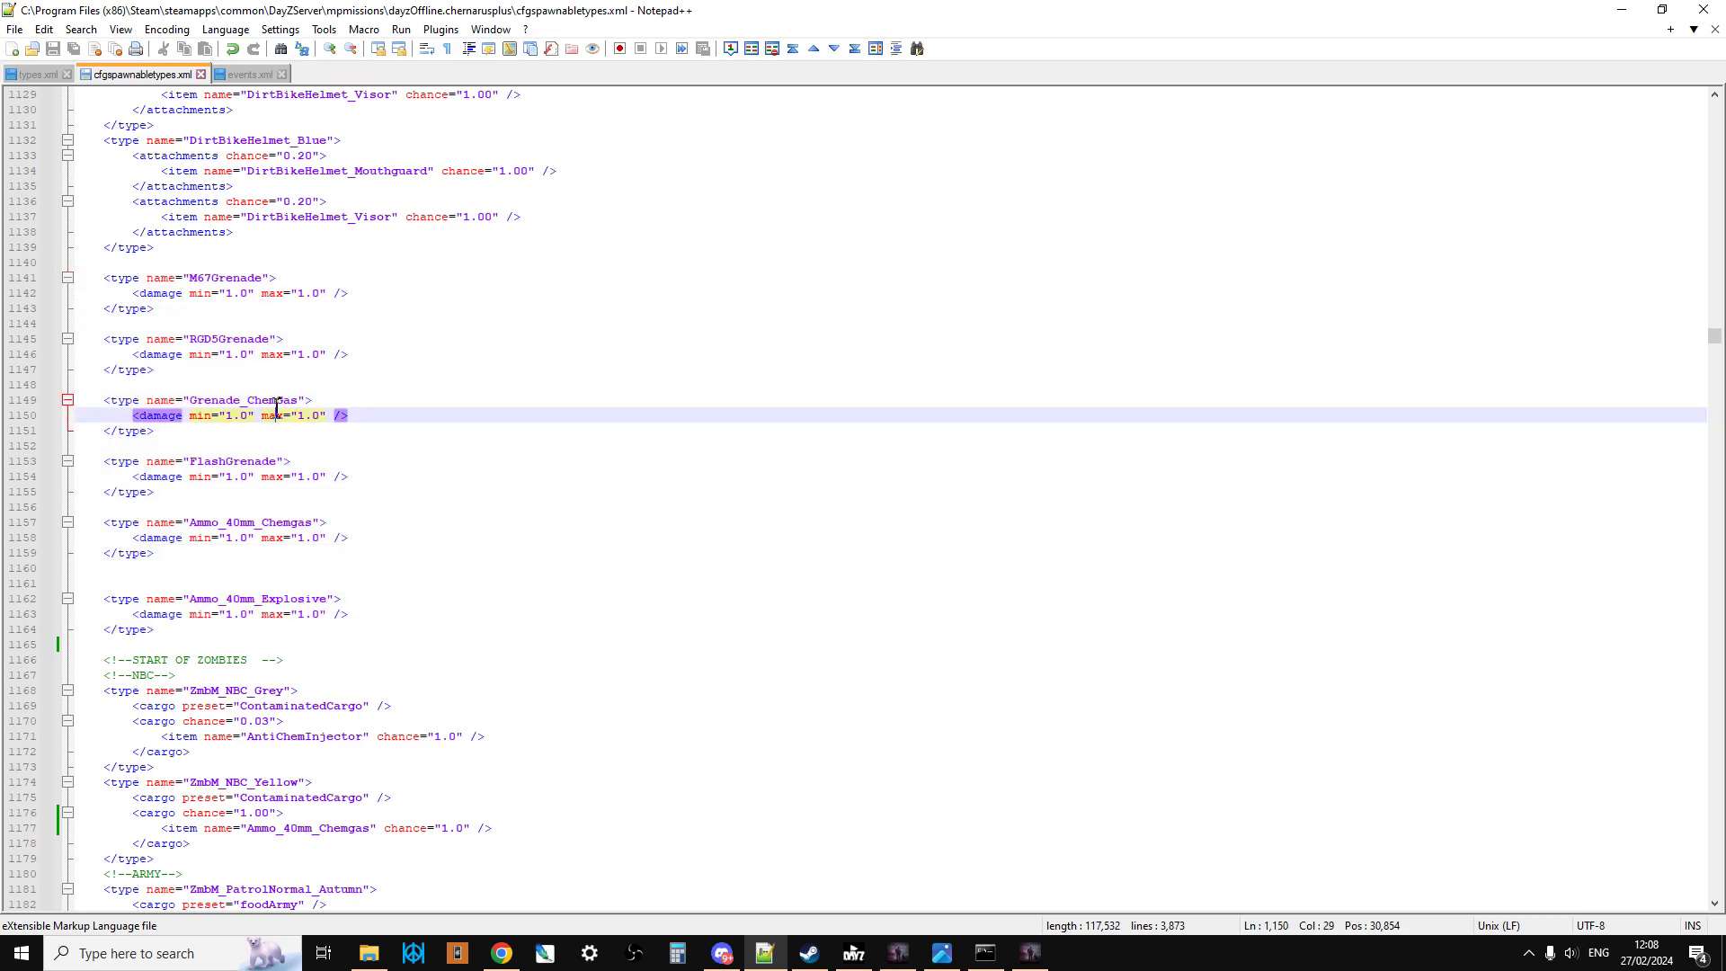
left_click(265, 461)
left_click(261, 536)
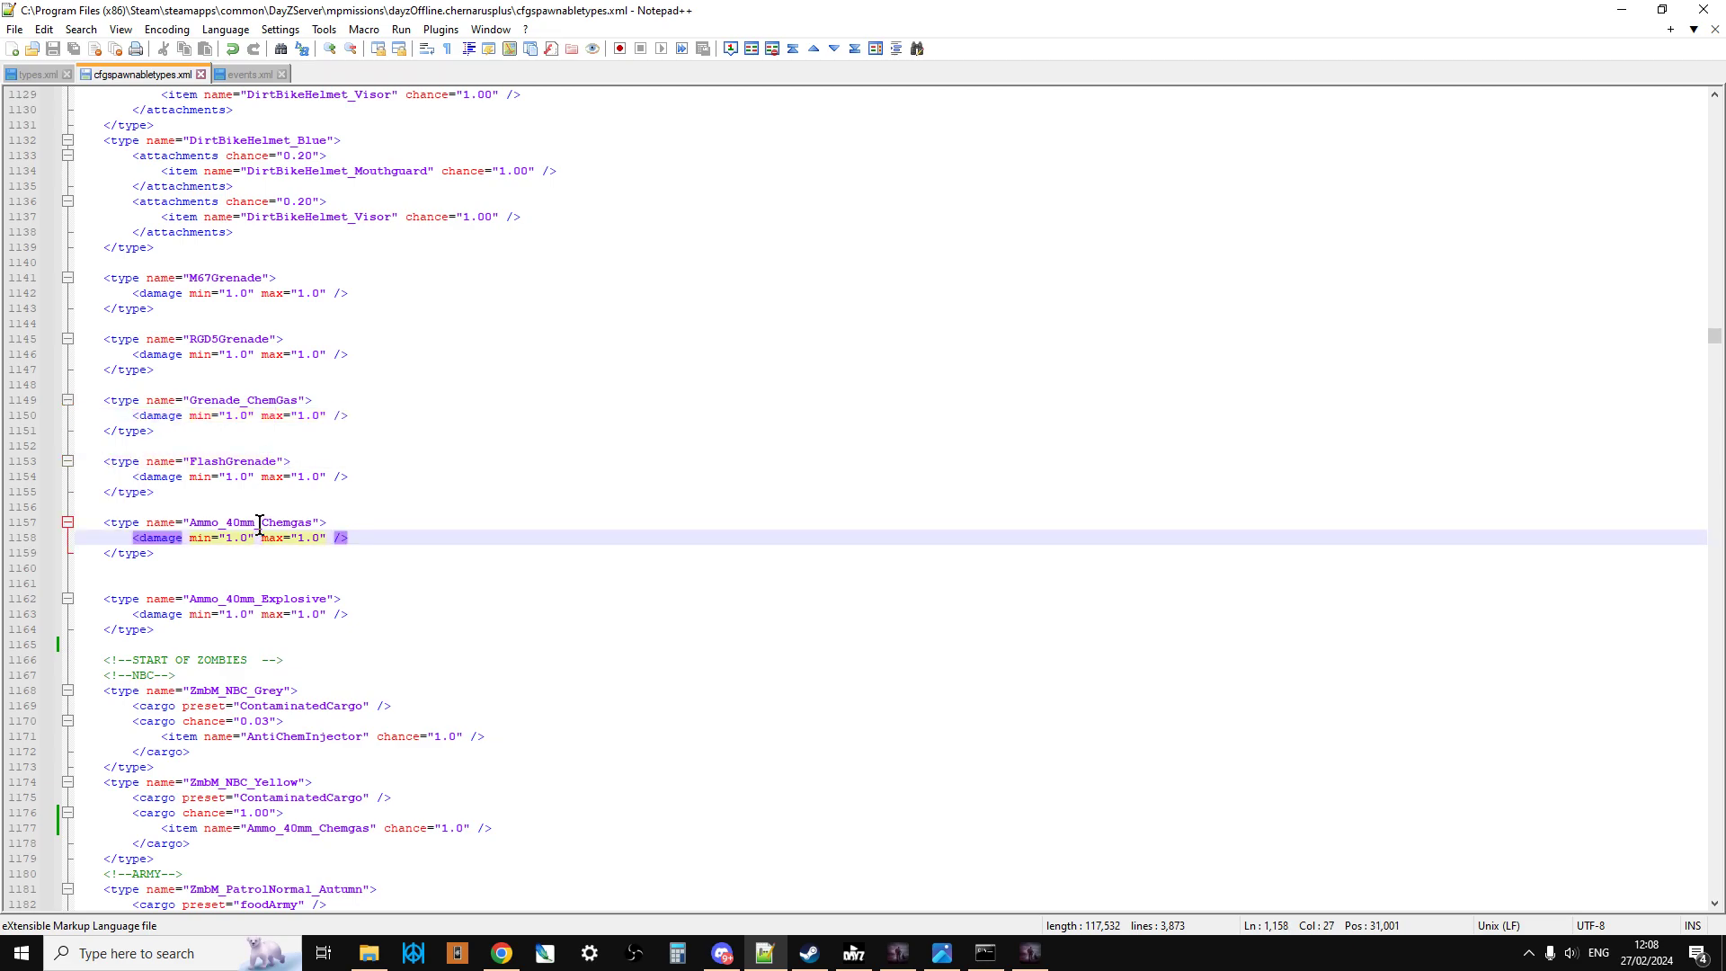
left_click(274, 599)
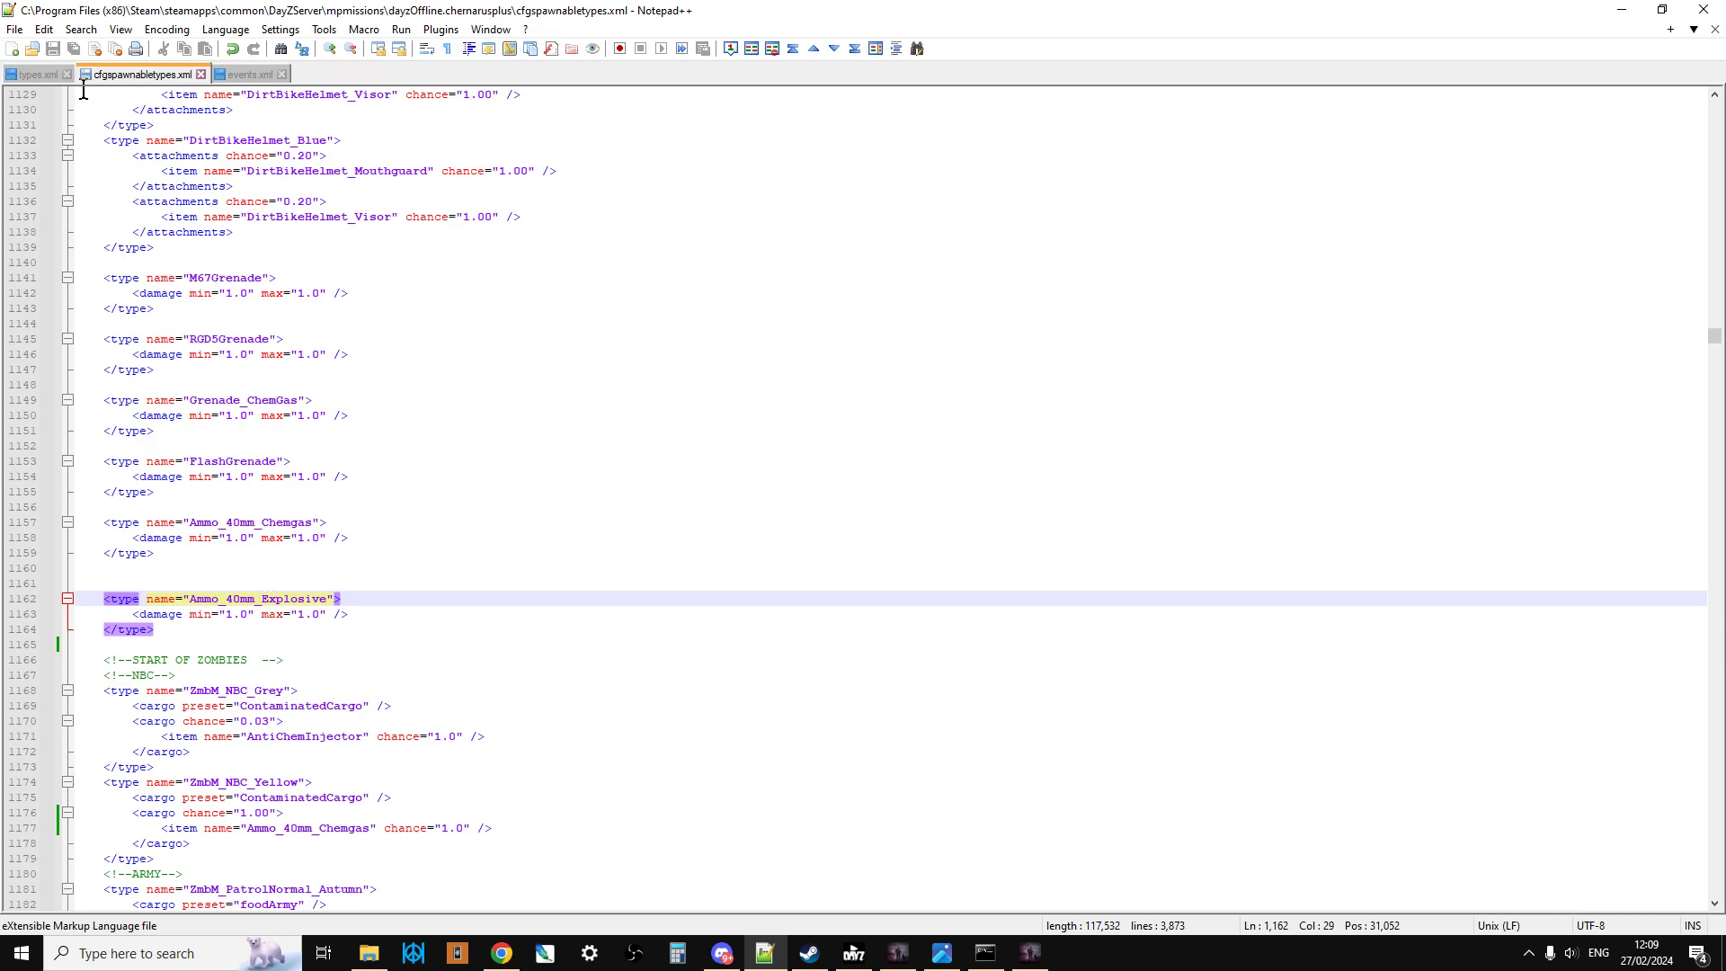
left_click(167, 321)
scroll(229, 400, "up", 1)
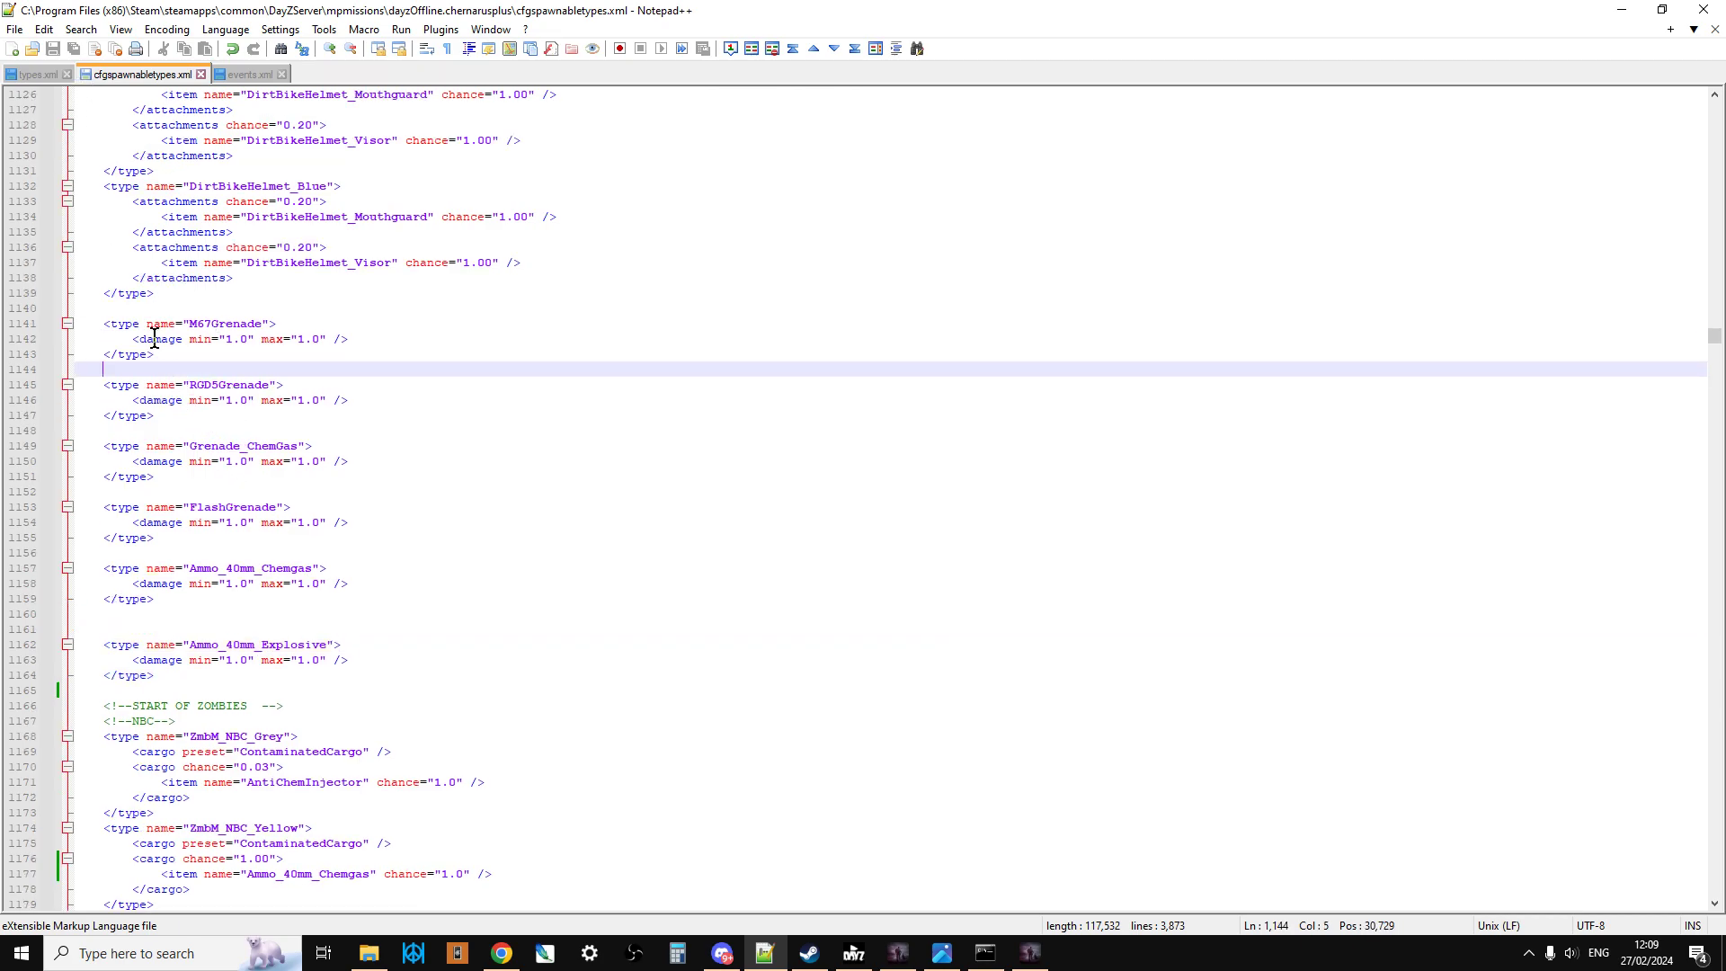
scroll(165, 346, "up", 1)
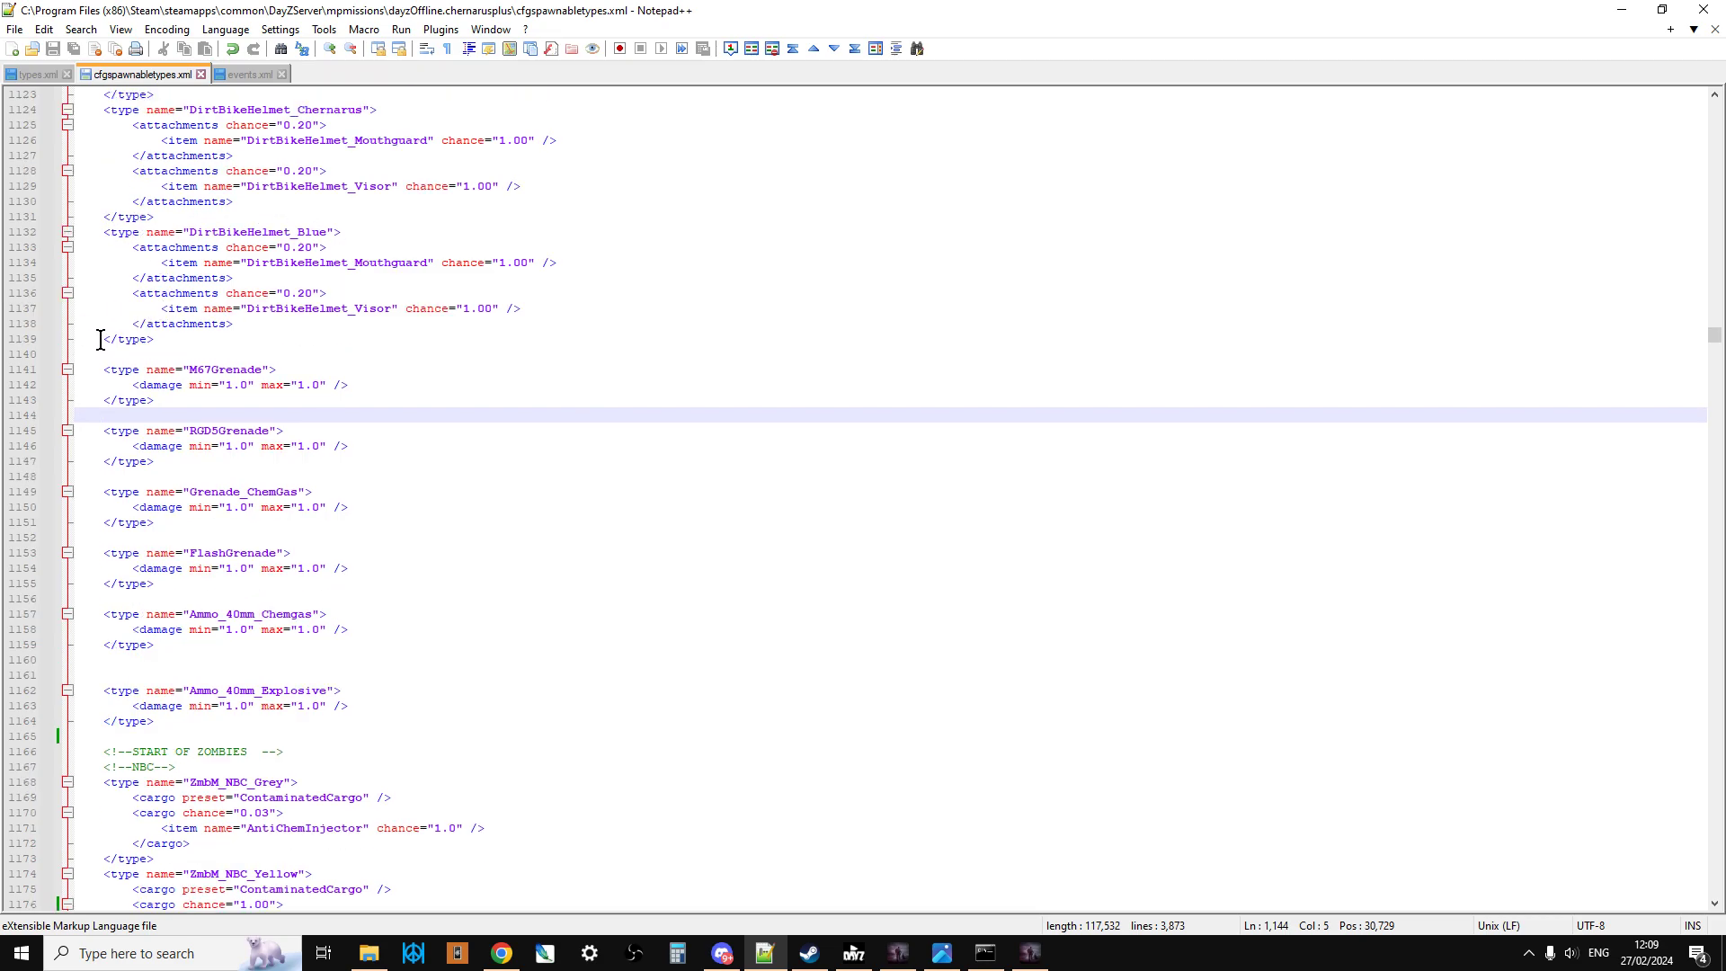
Step: Duplicate the DirtBikeHelmet_Blue type entry below itself in cfgspawnabletypes.xml, adding blank lines before the M67Grenade entry
left_click_drag(93, 232, 234, 342)
right_click(202, 301)
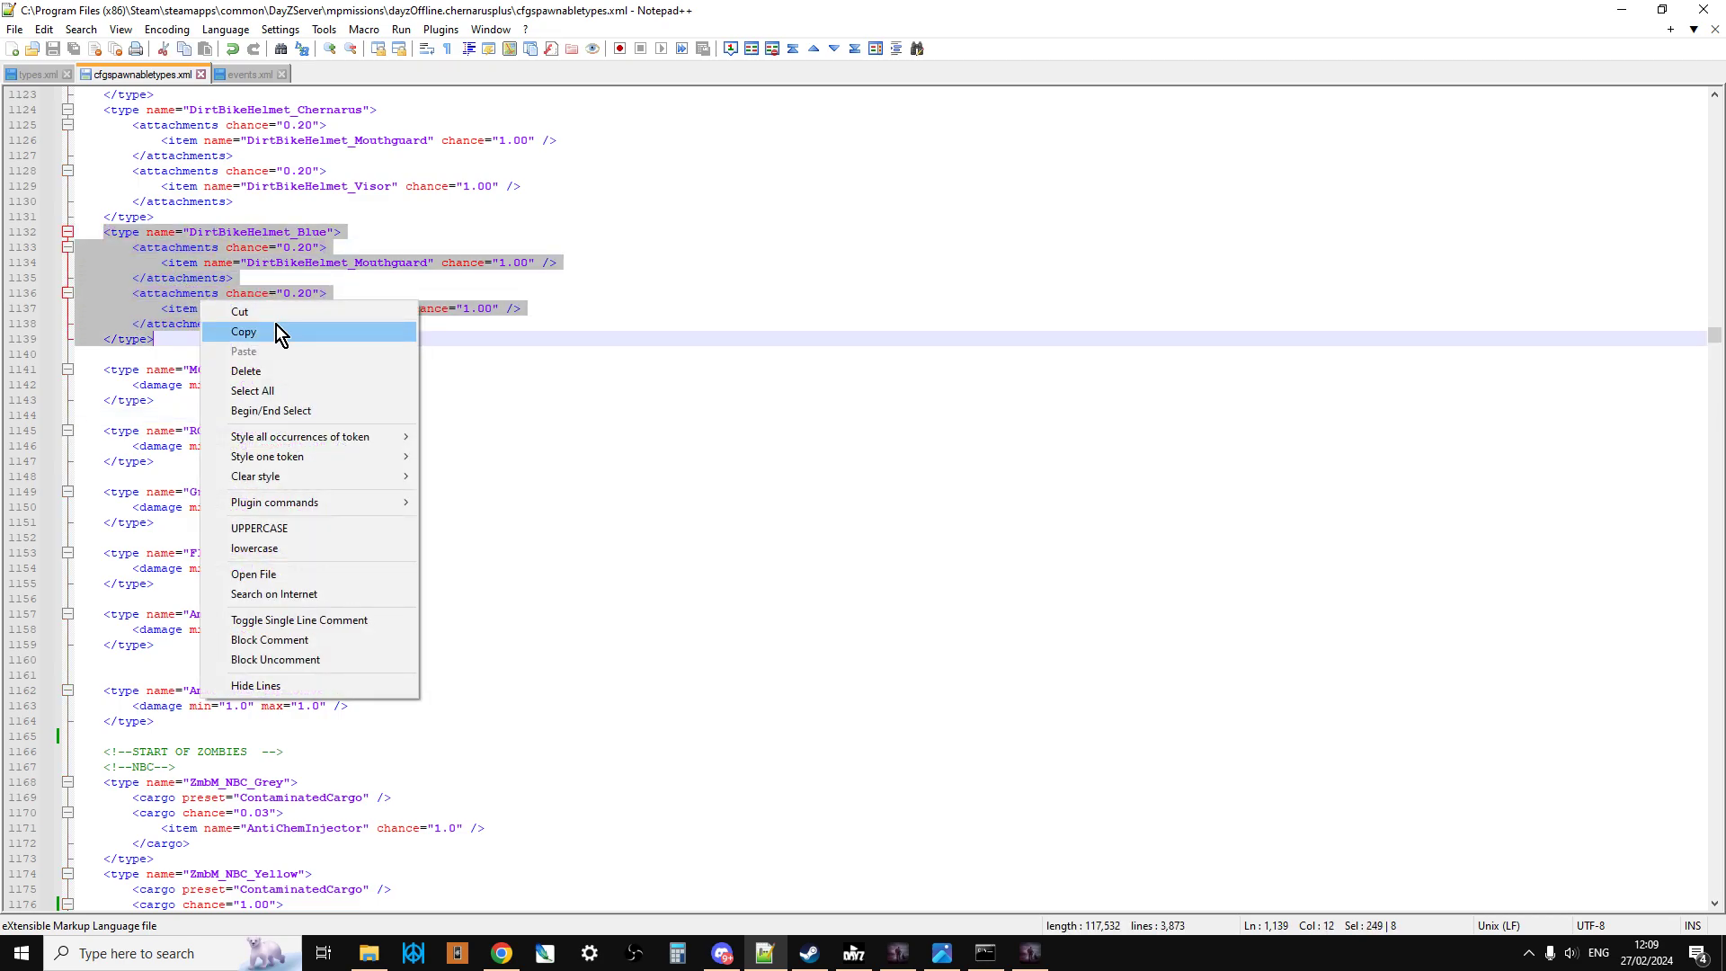
left_click(277, 327)
left_click(200, 339)
key("Return")
key("Return")
key("Return")
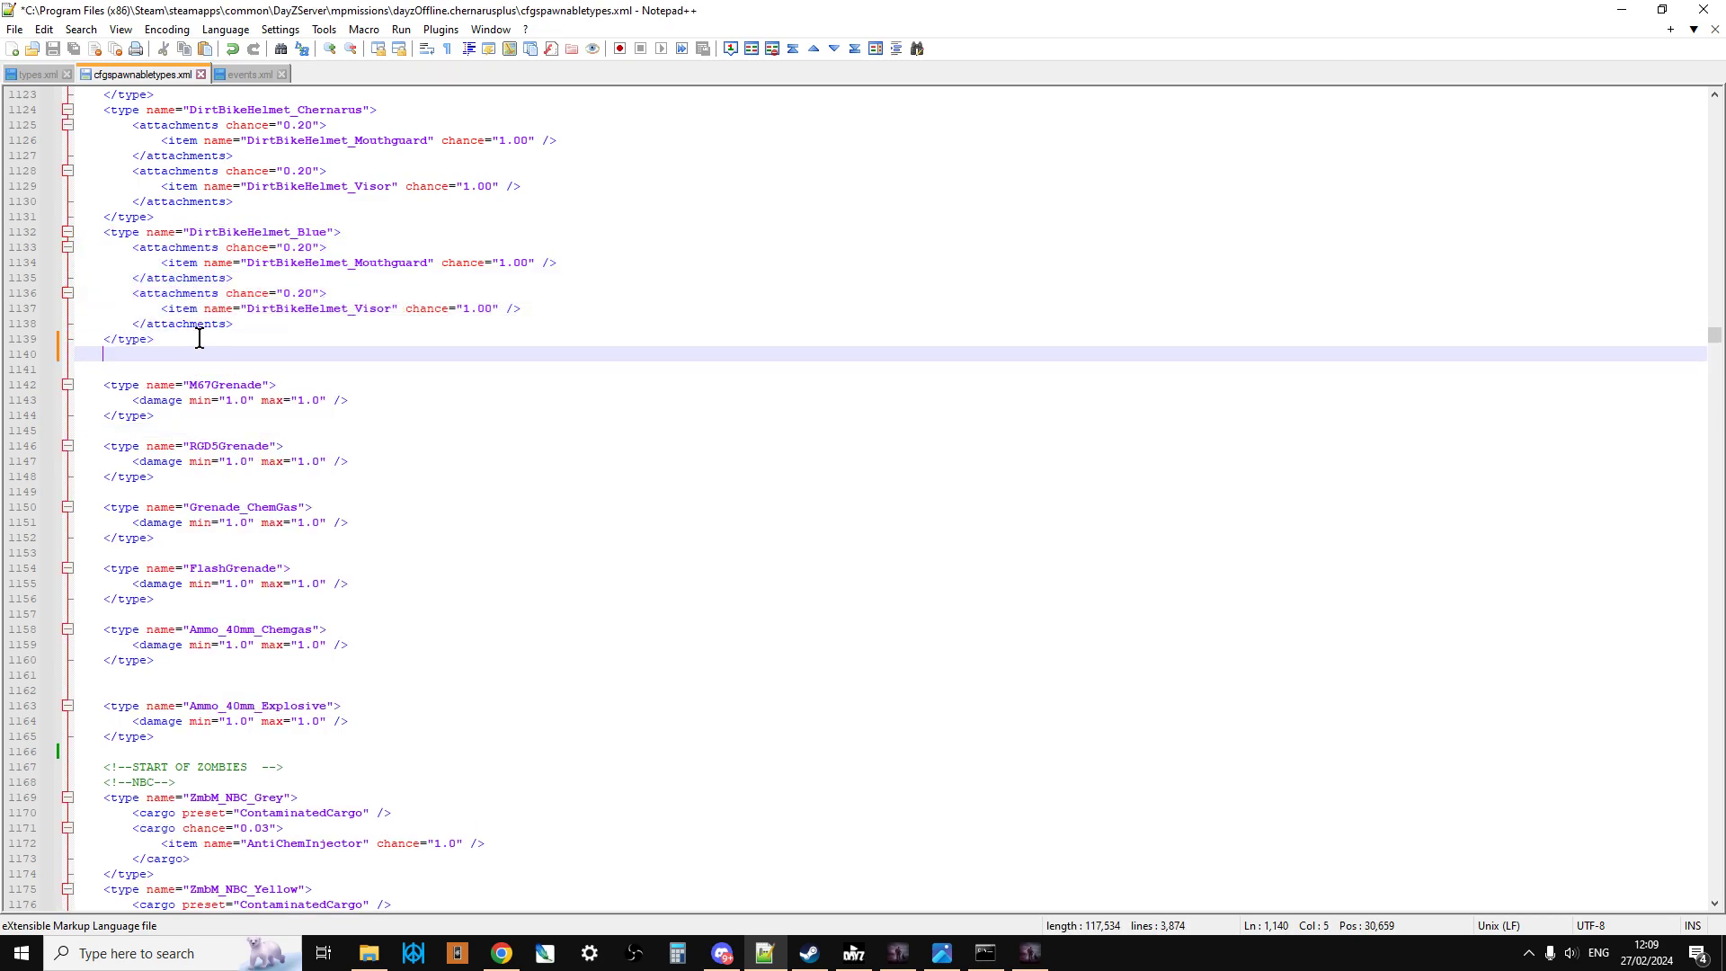
key("Return")
key("Return")
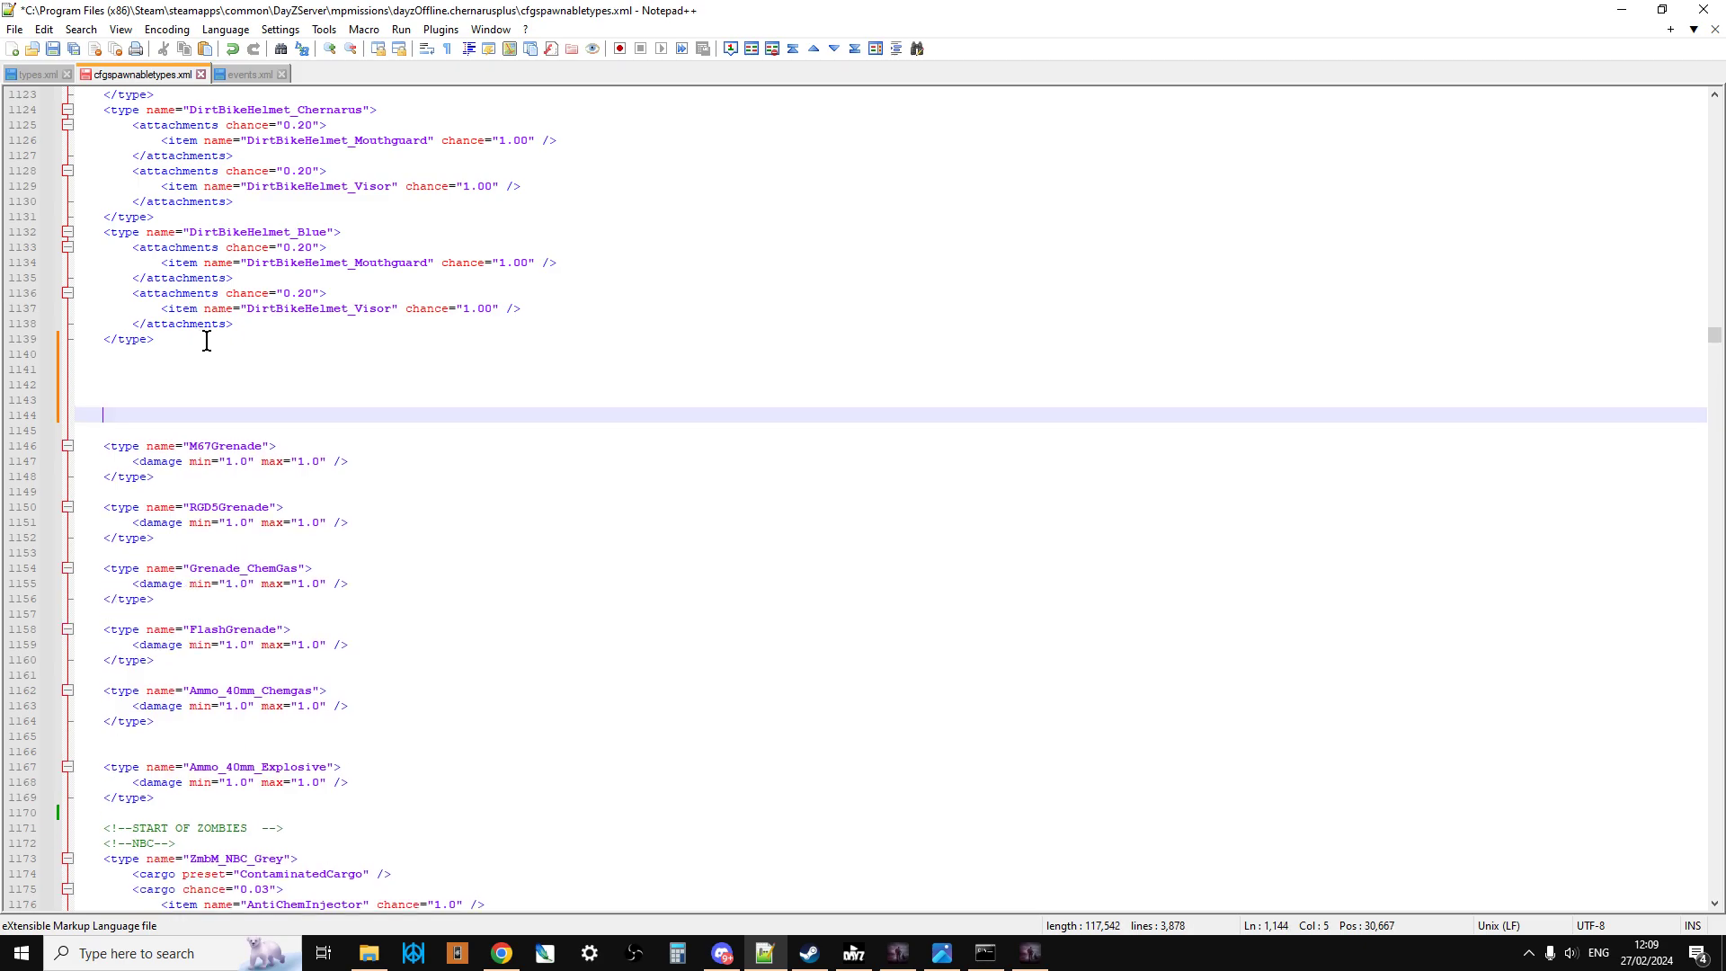
left_click(203, 369)
key("ctrl+v")
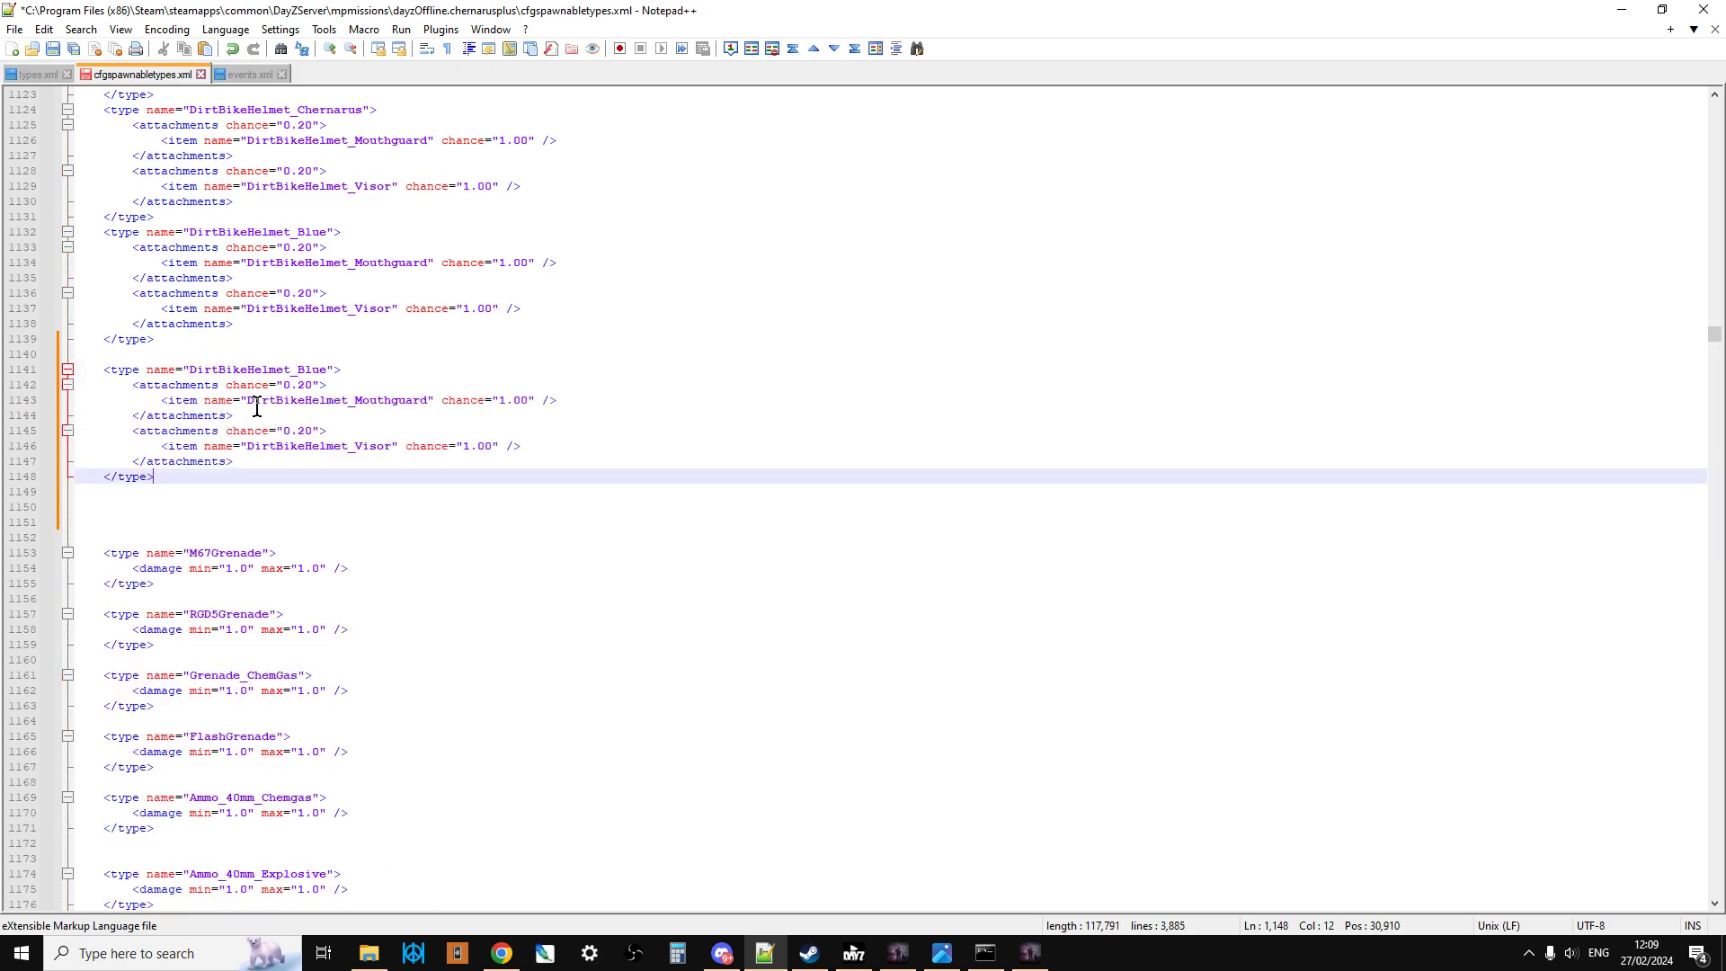
scroll(231, 459, "down", 1)
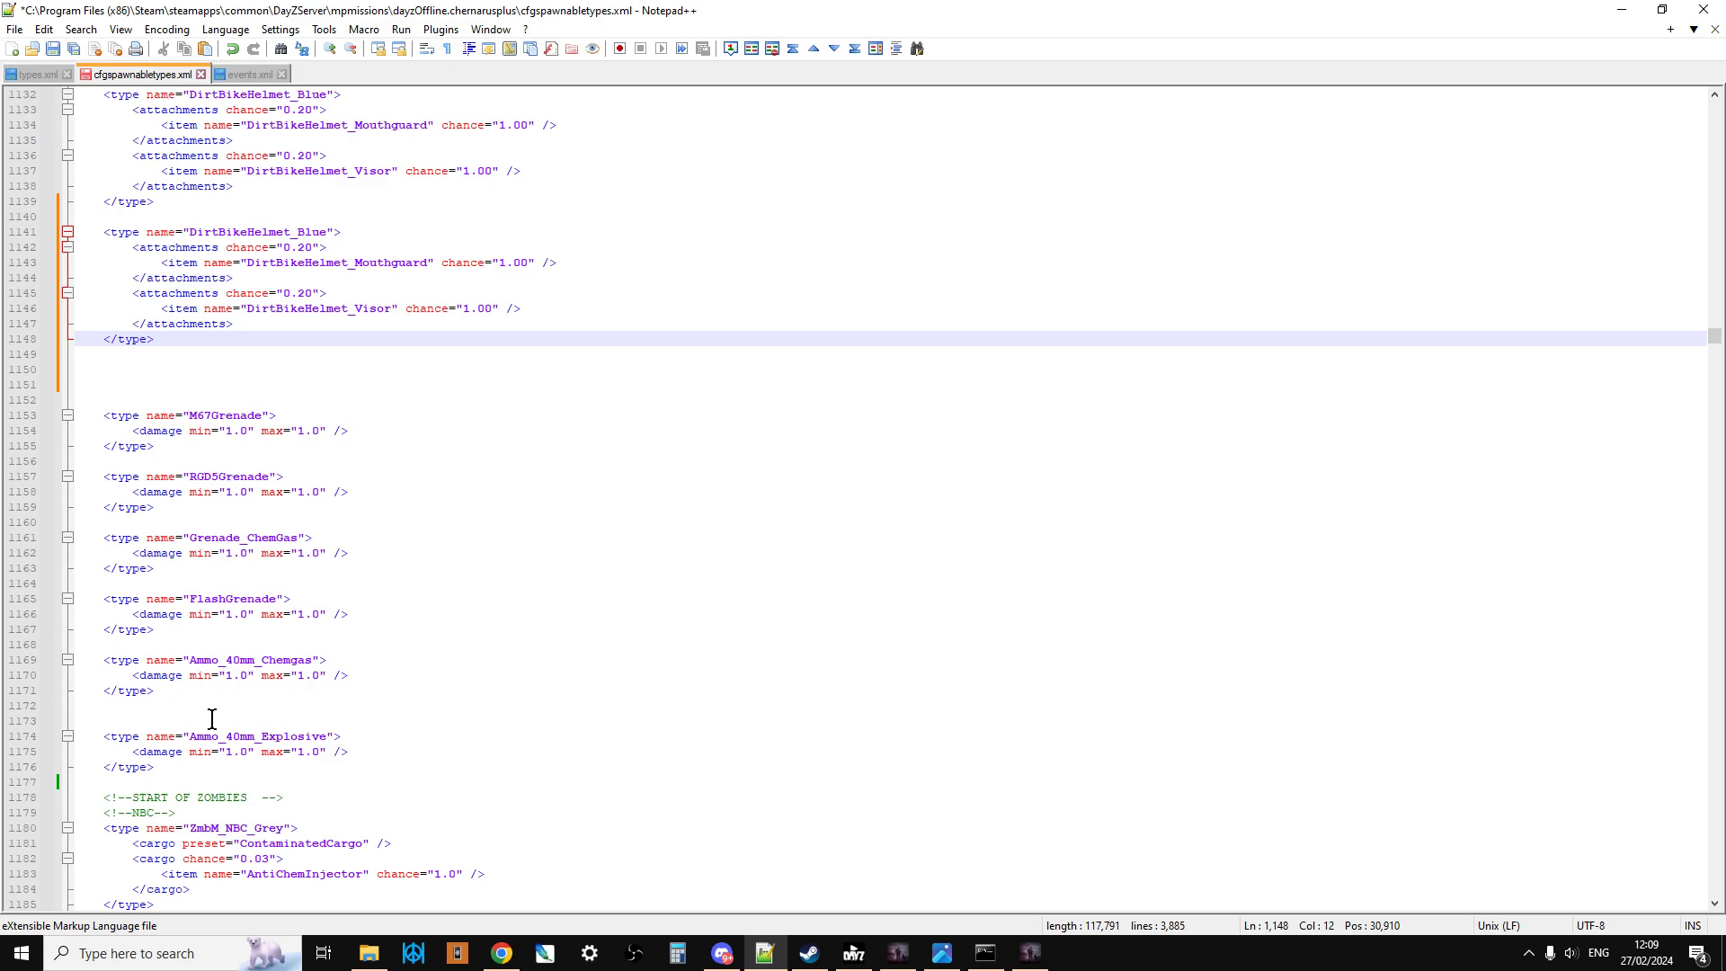
scroll(212, 798, "up", 2)
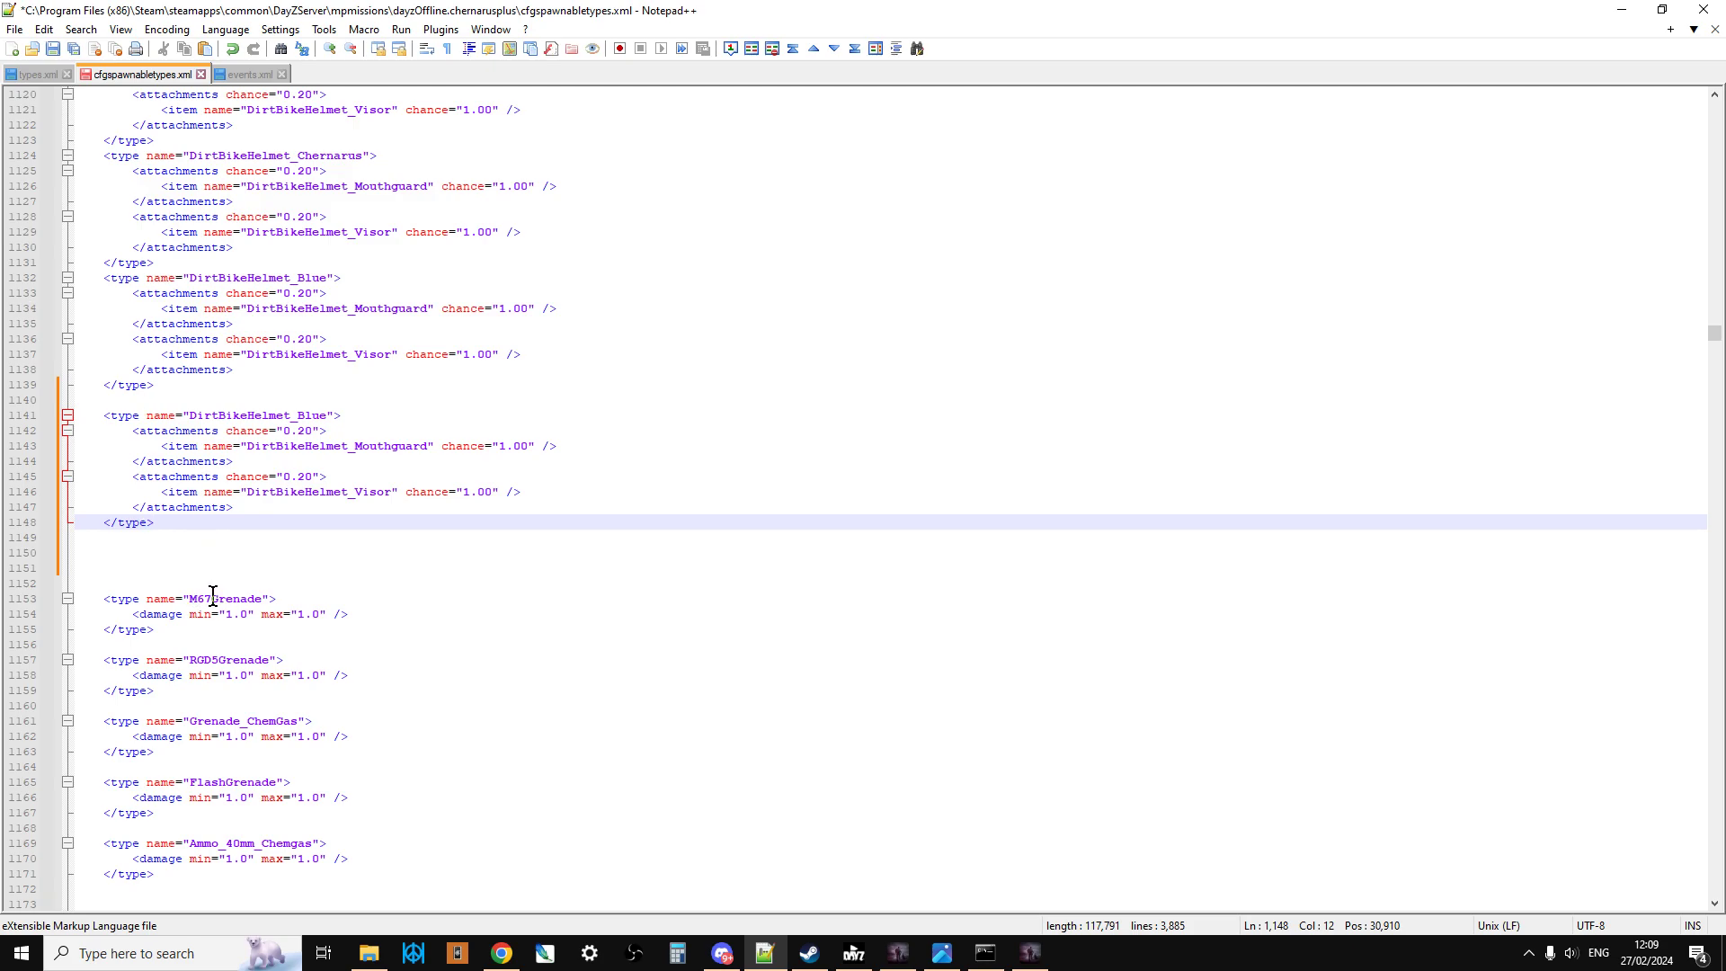
Step: Search types.xml for "grenade" and step through the matches to the M67Grenade type entry
left_click(29, 71)
left_click(431, 278)
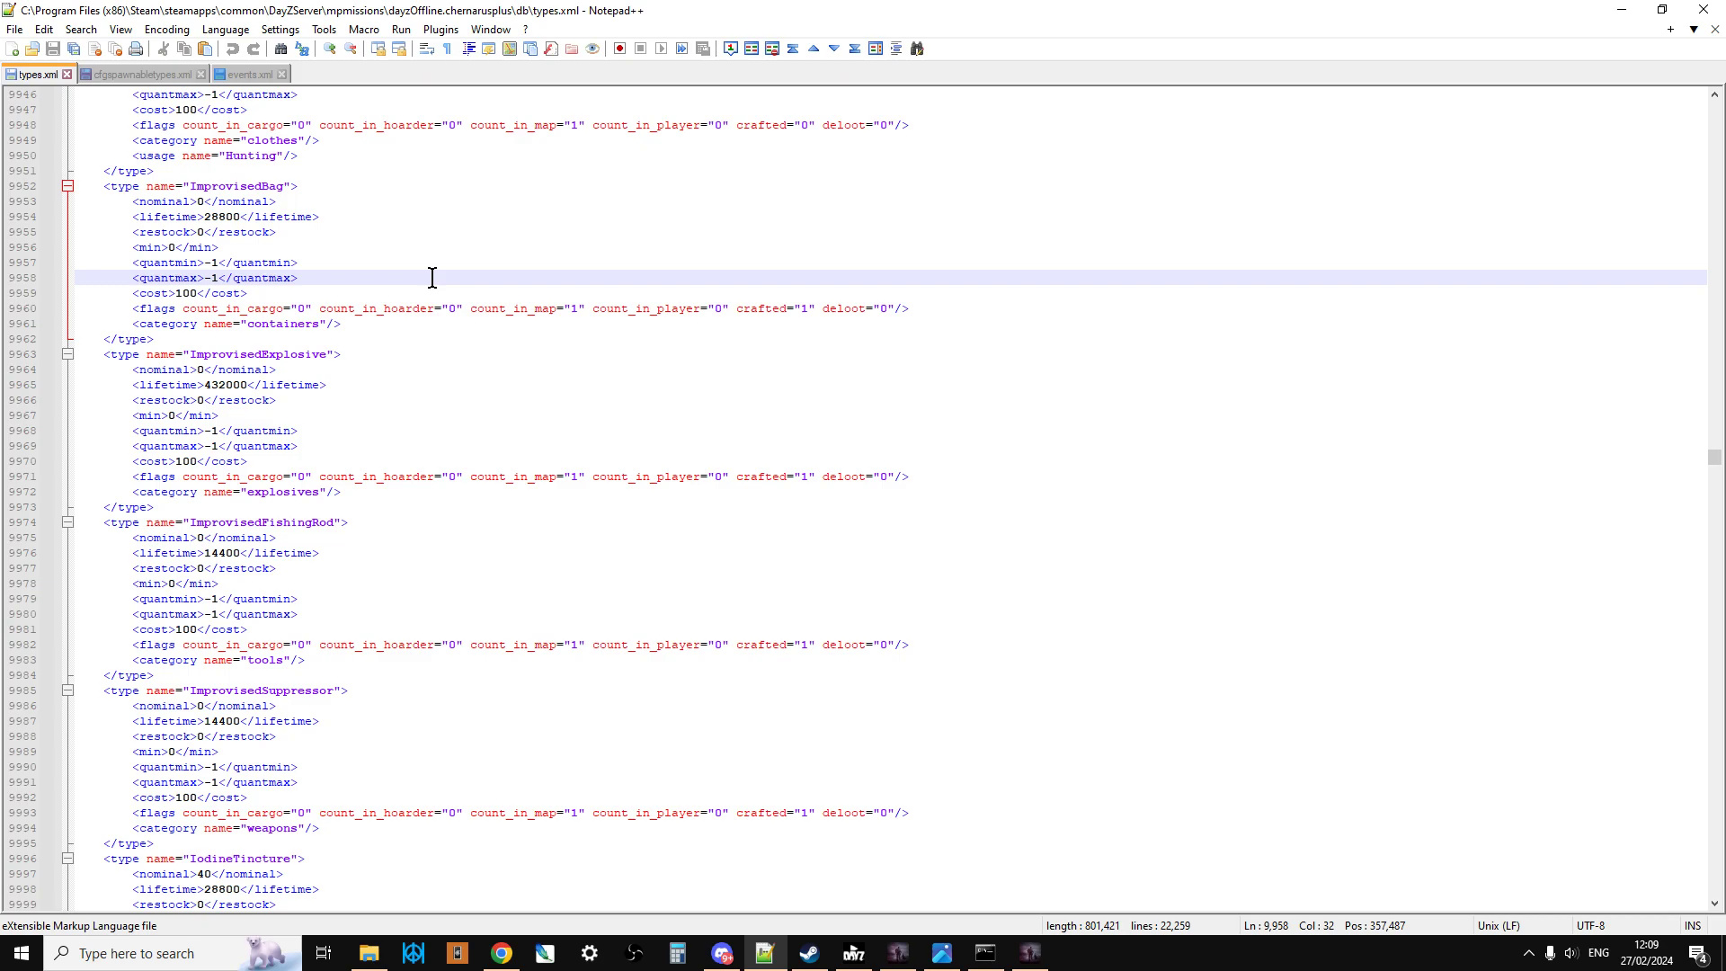
key("ctrl+f")
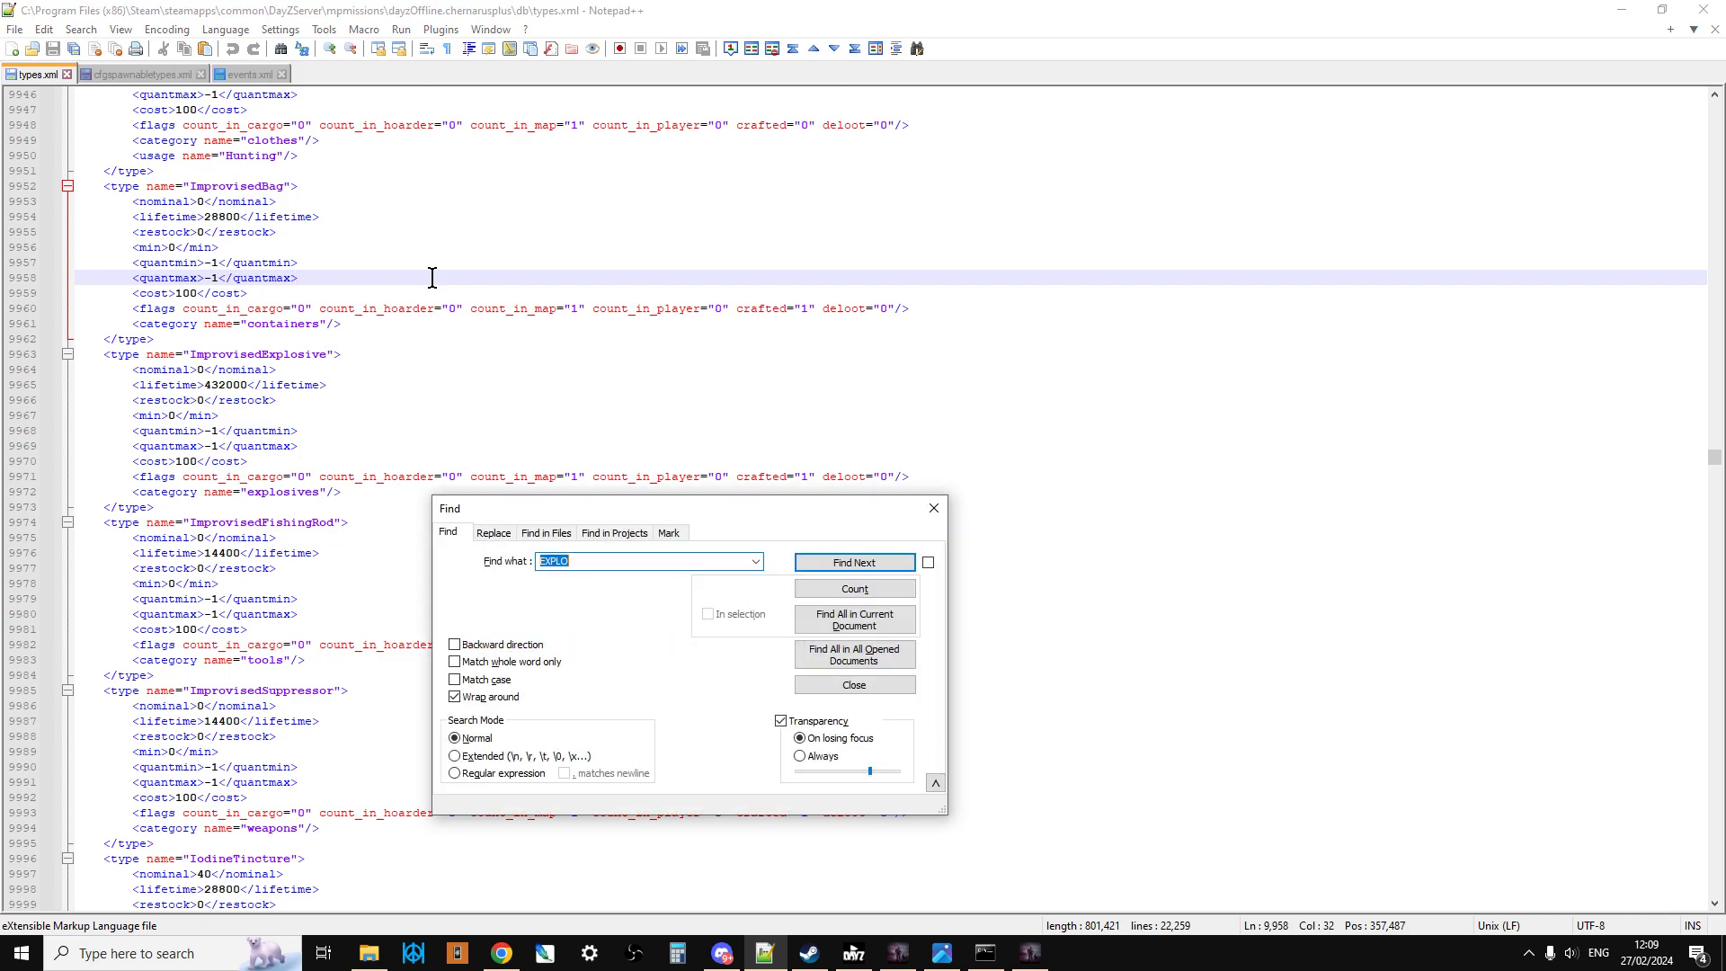
type("grenade")
key("Return")
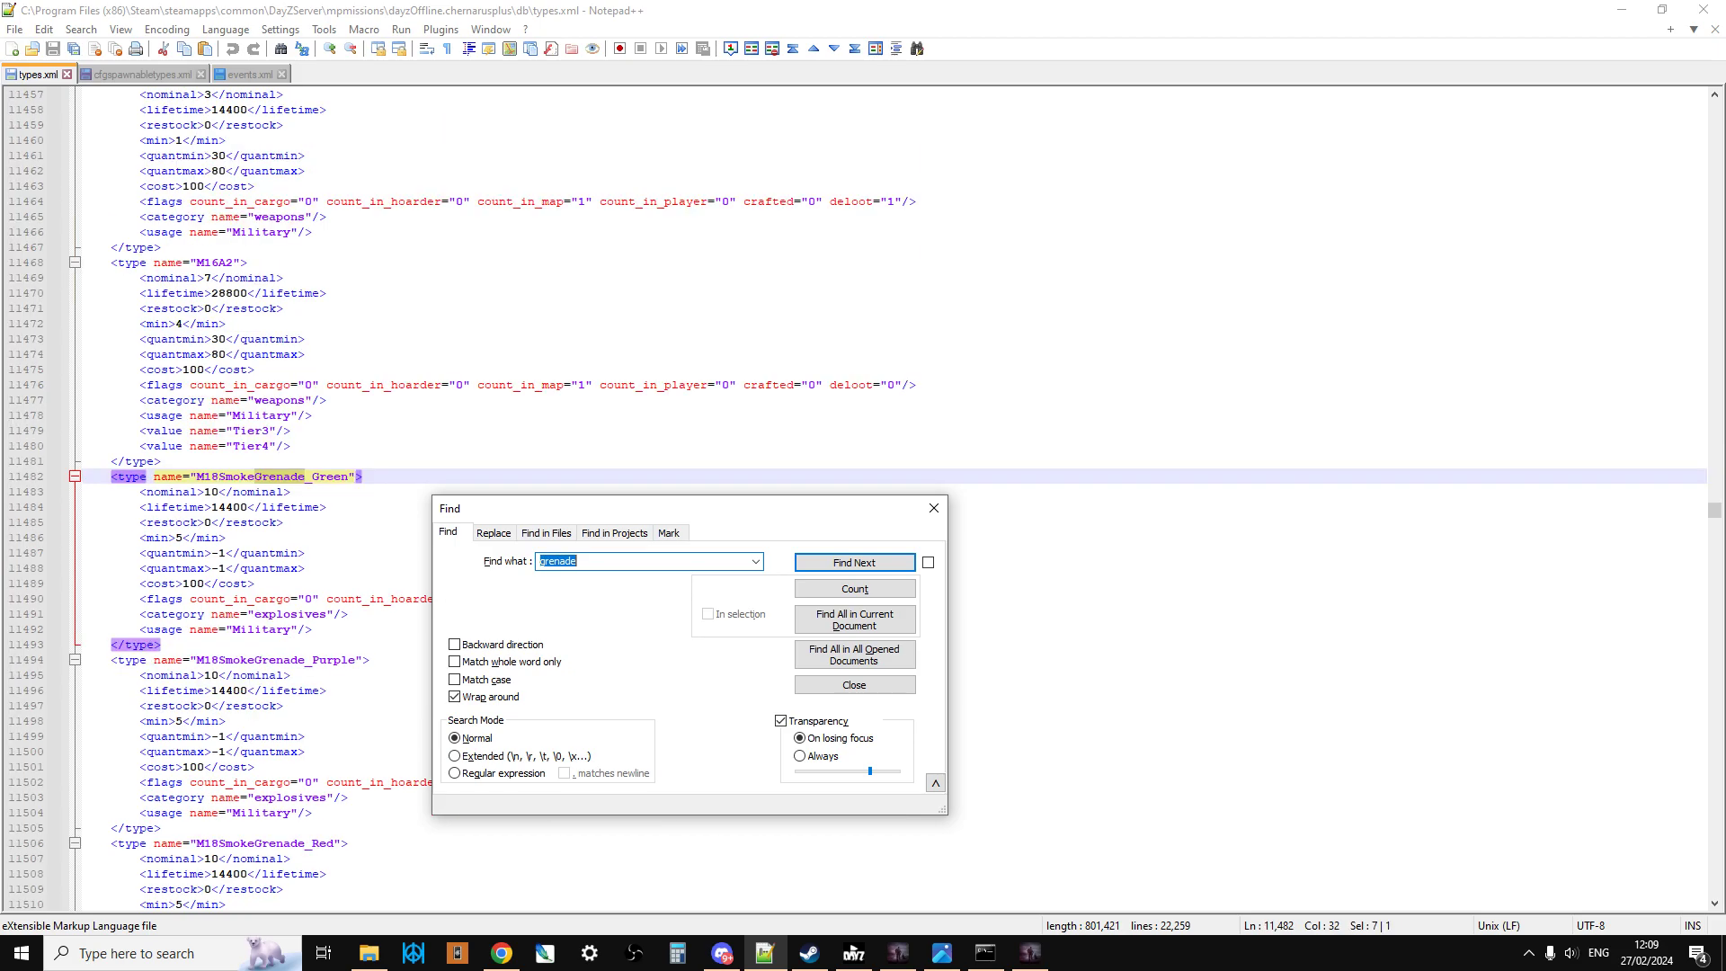
left_click(886, 562)
left_click(886, 556)
left_click(886, 555)
left_click(886, 555)
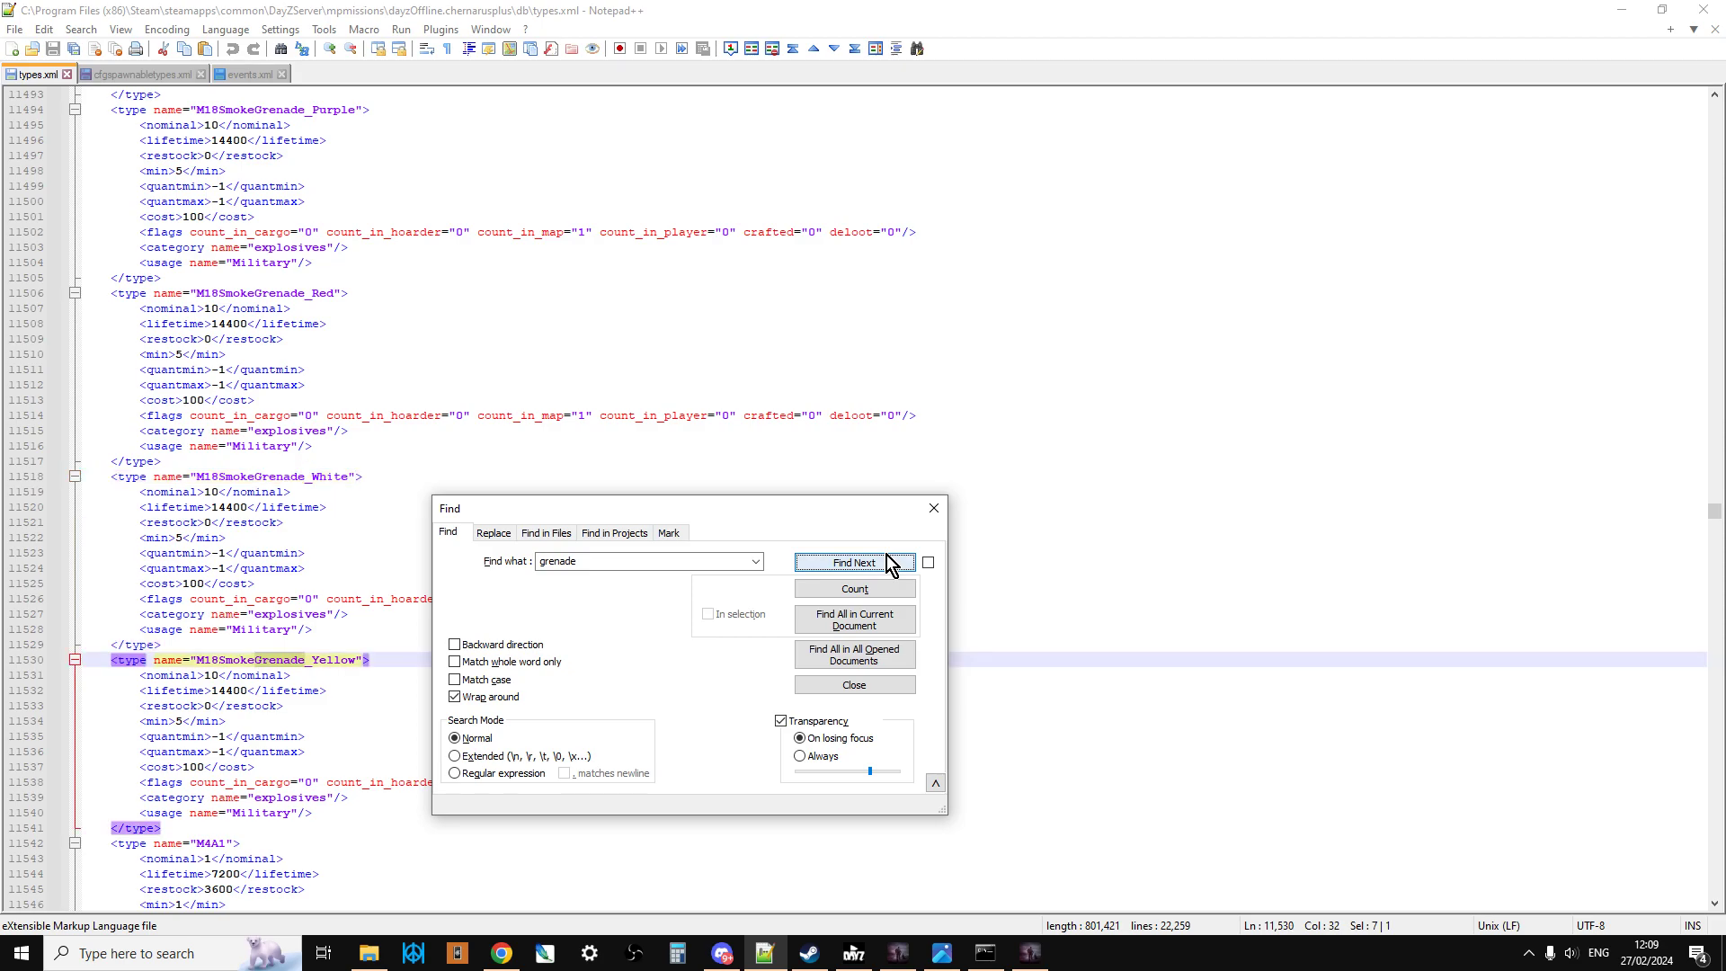
left_click(886, 554)
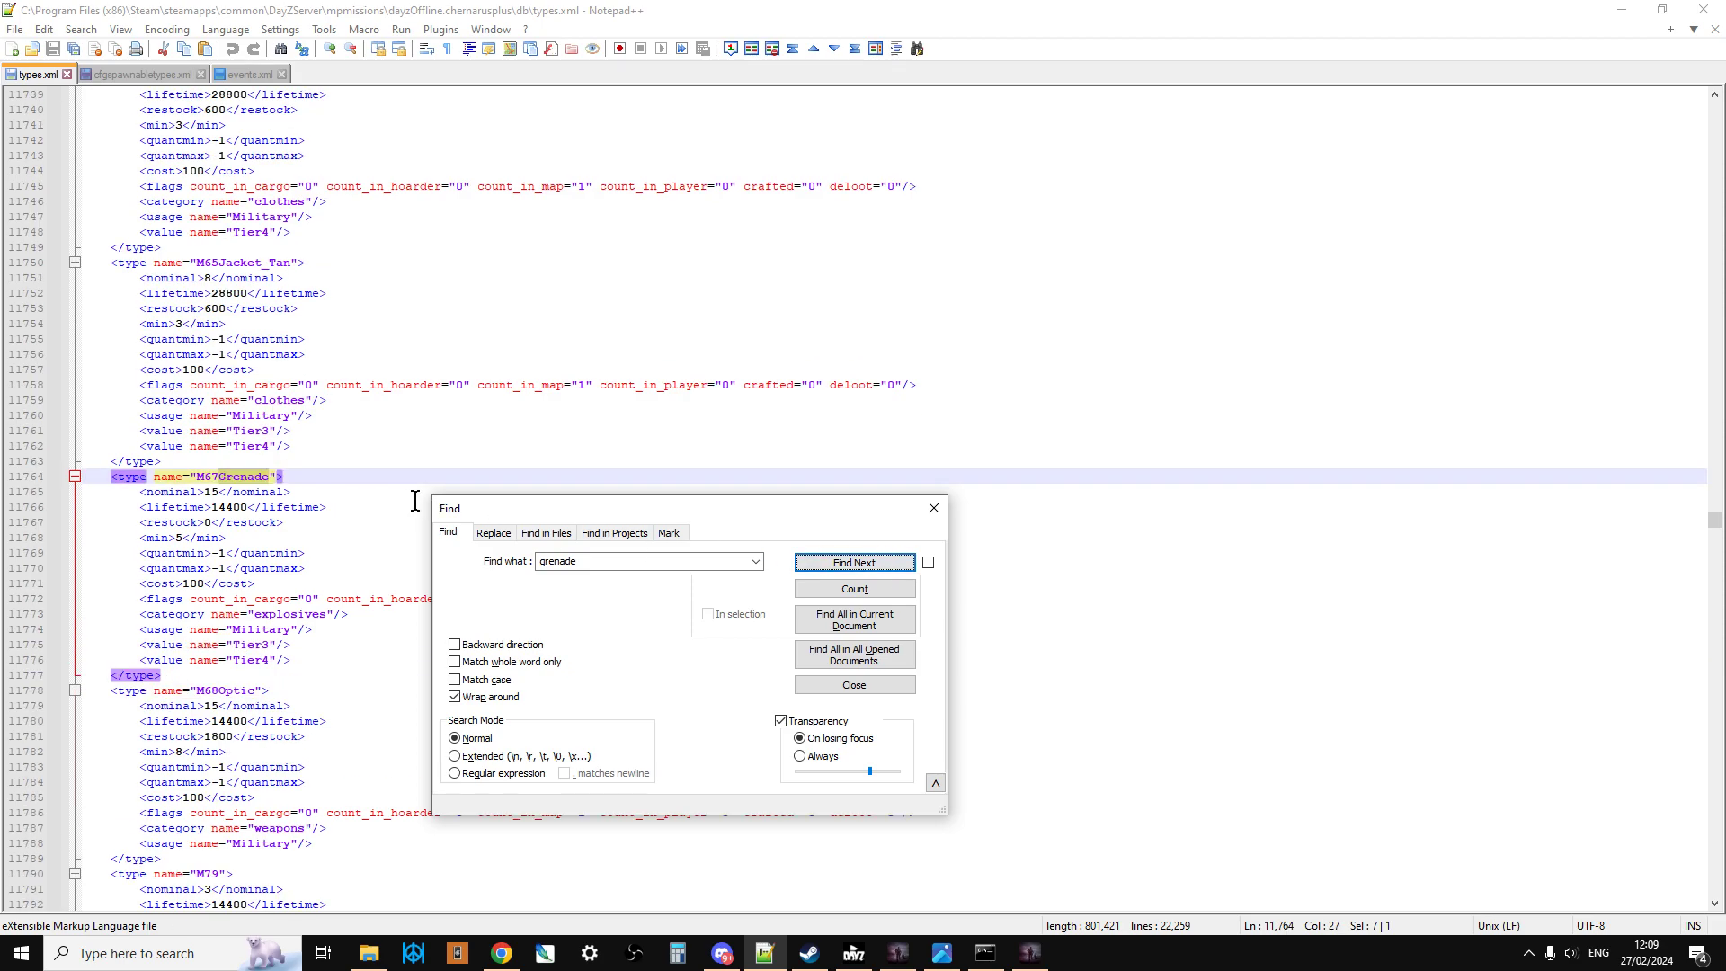
left_click(933, 508)
Step: Copy the name M67Grenade from types.xml and replace the duplicated entry's type name with it in cfgspawnabletypes.xml
left_click(278, 474)
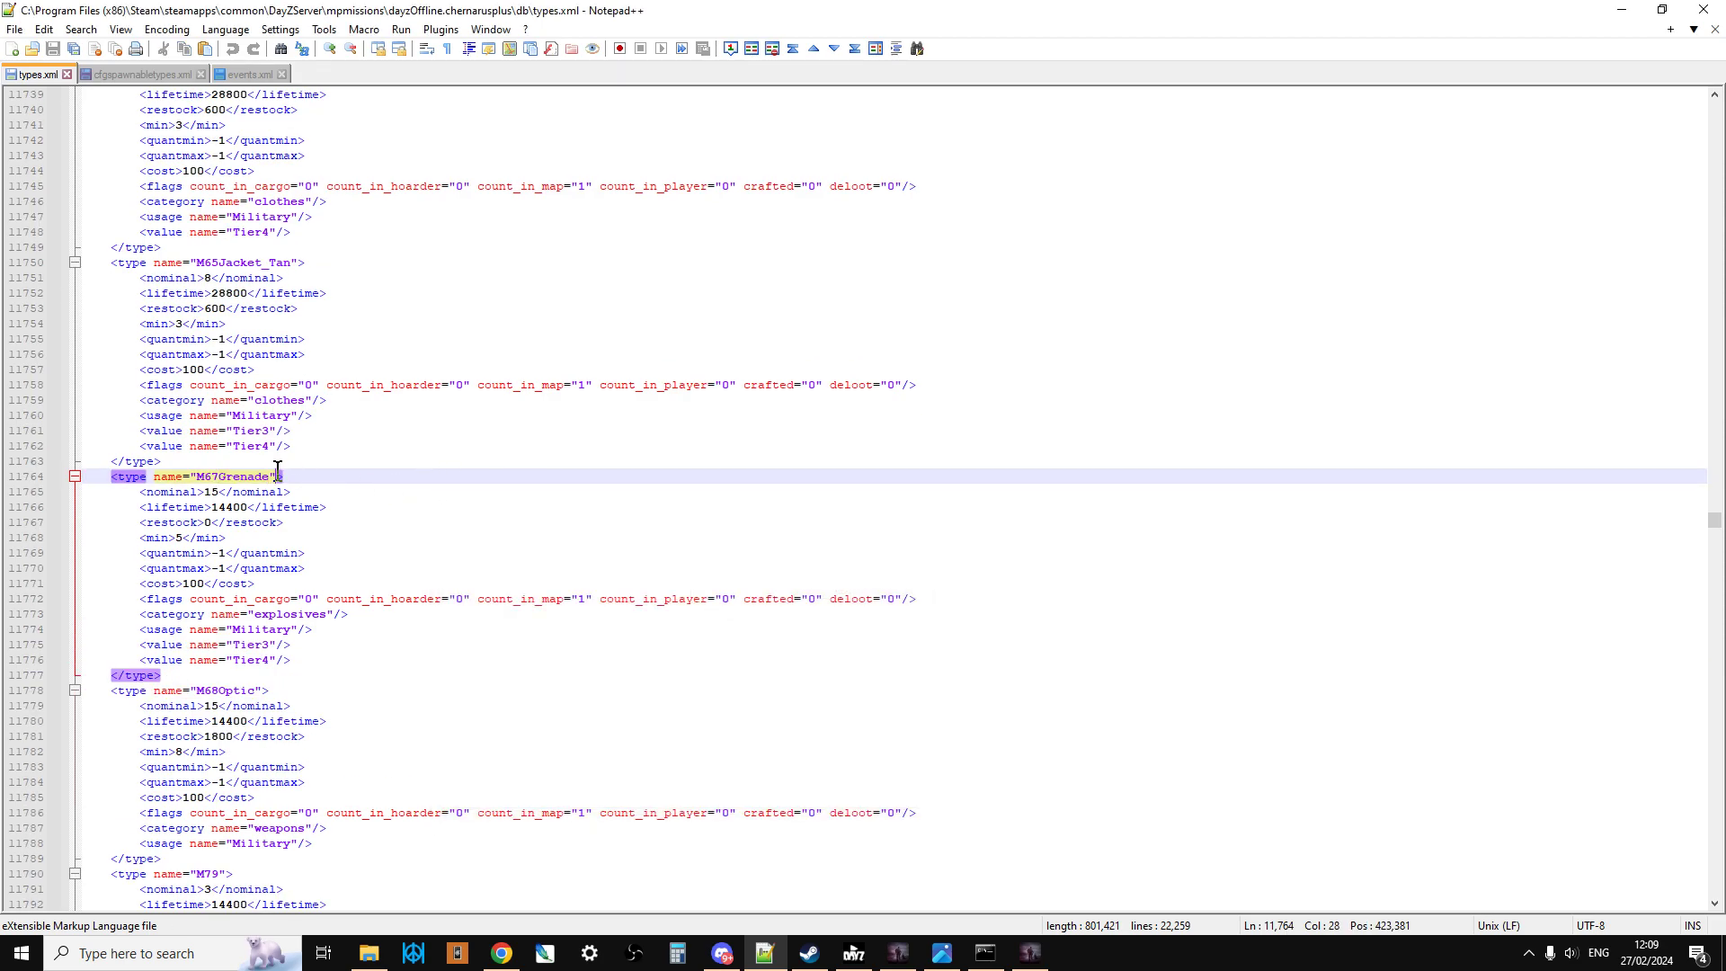
left_click_drag(271, 476, 195, 477)
right_click(213, 481)
left_click(304, 509)
left_click(149, 79)
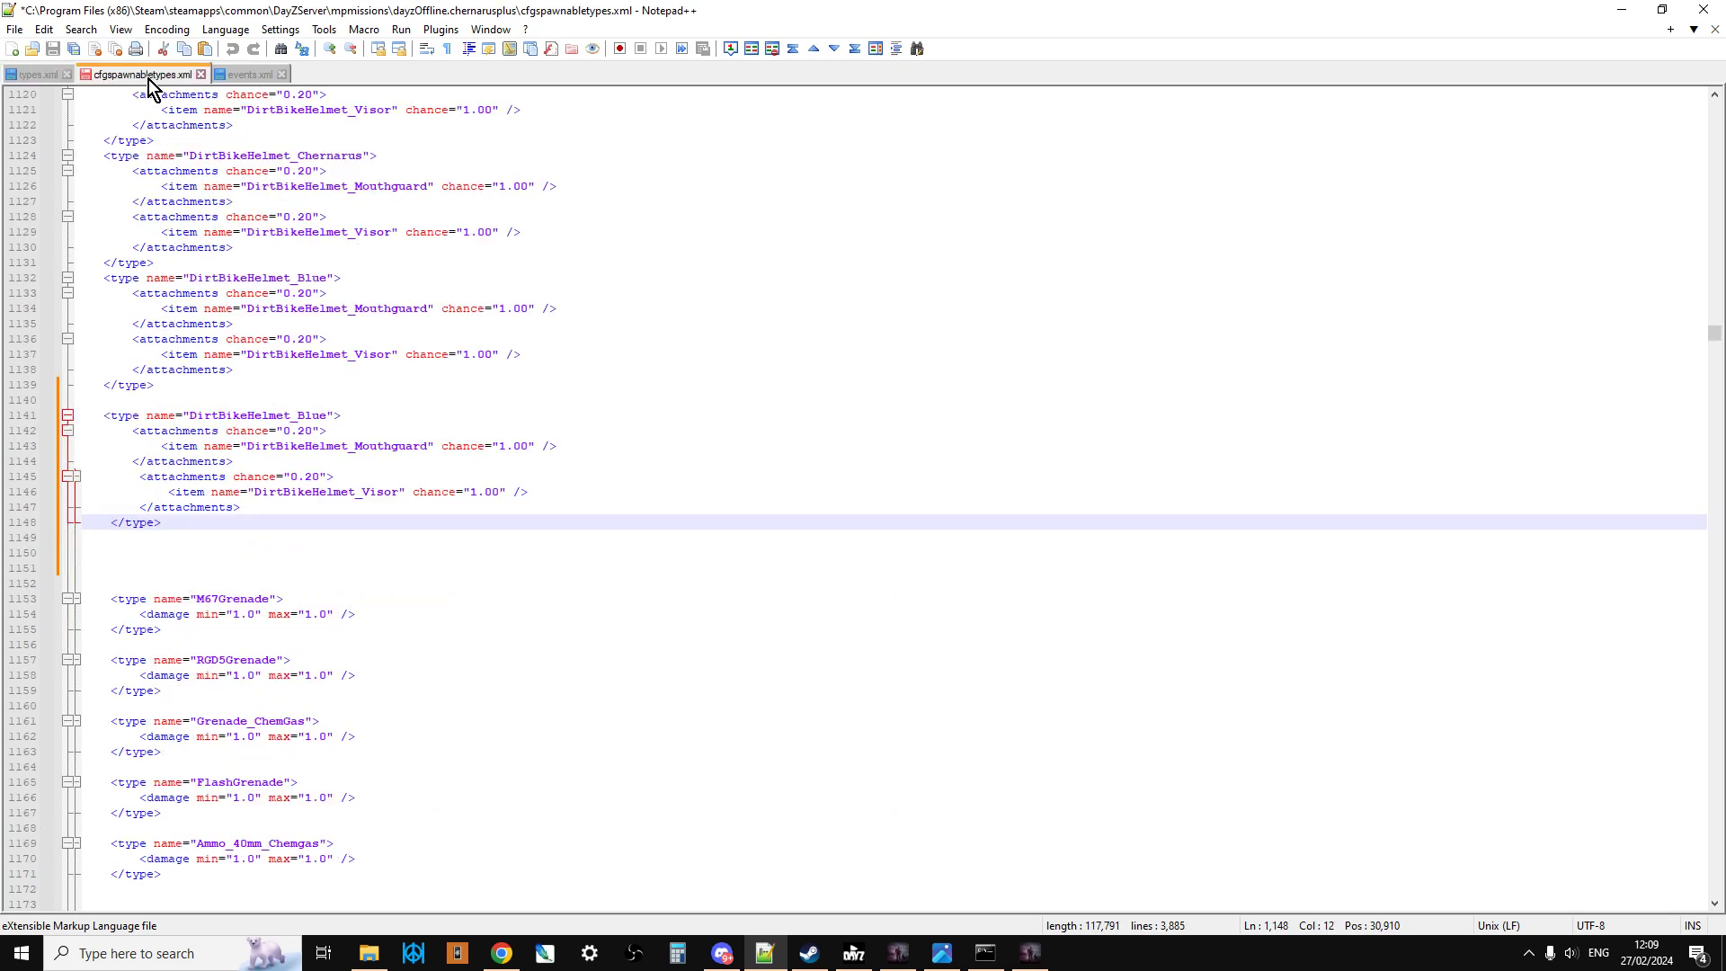
left_click_drag(326, 416, 187, 416)
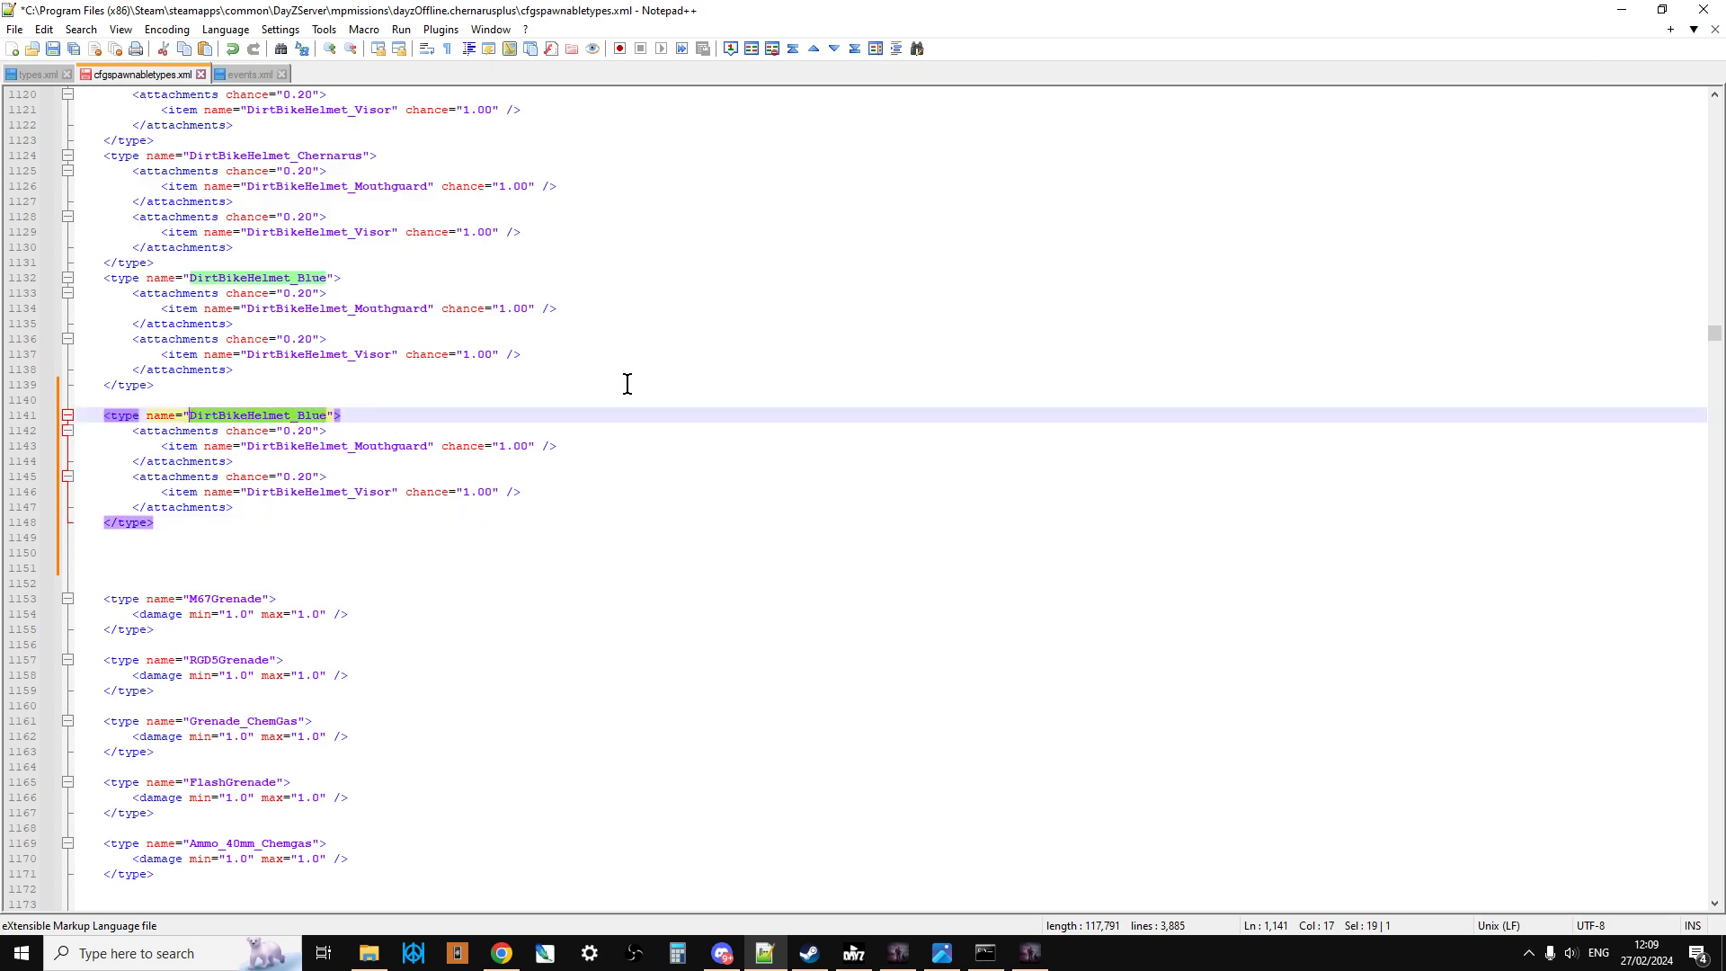
key("ctrl+v")
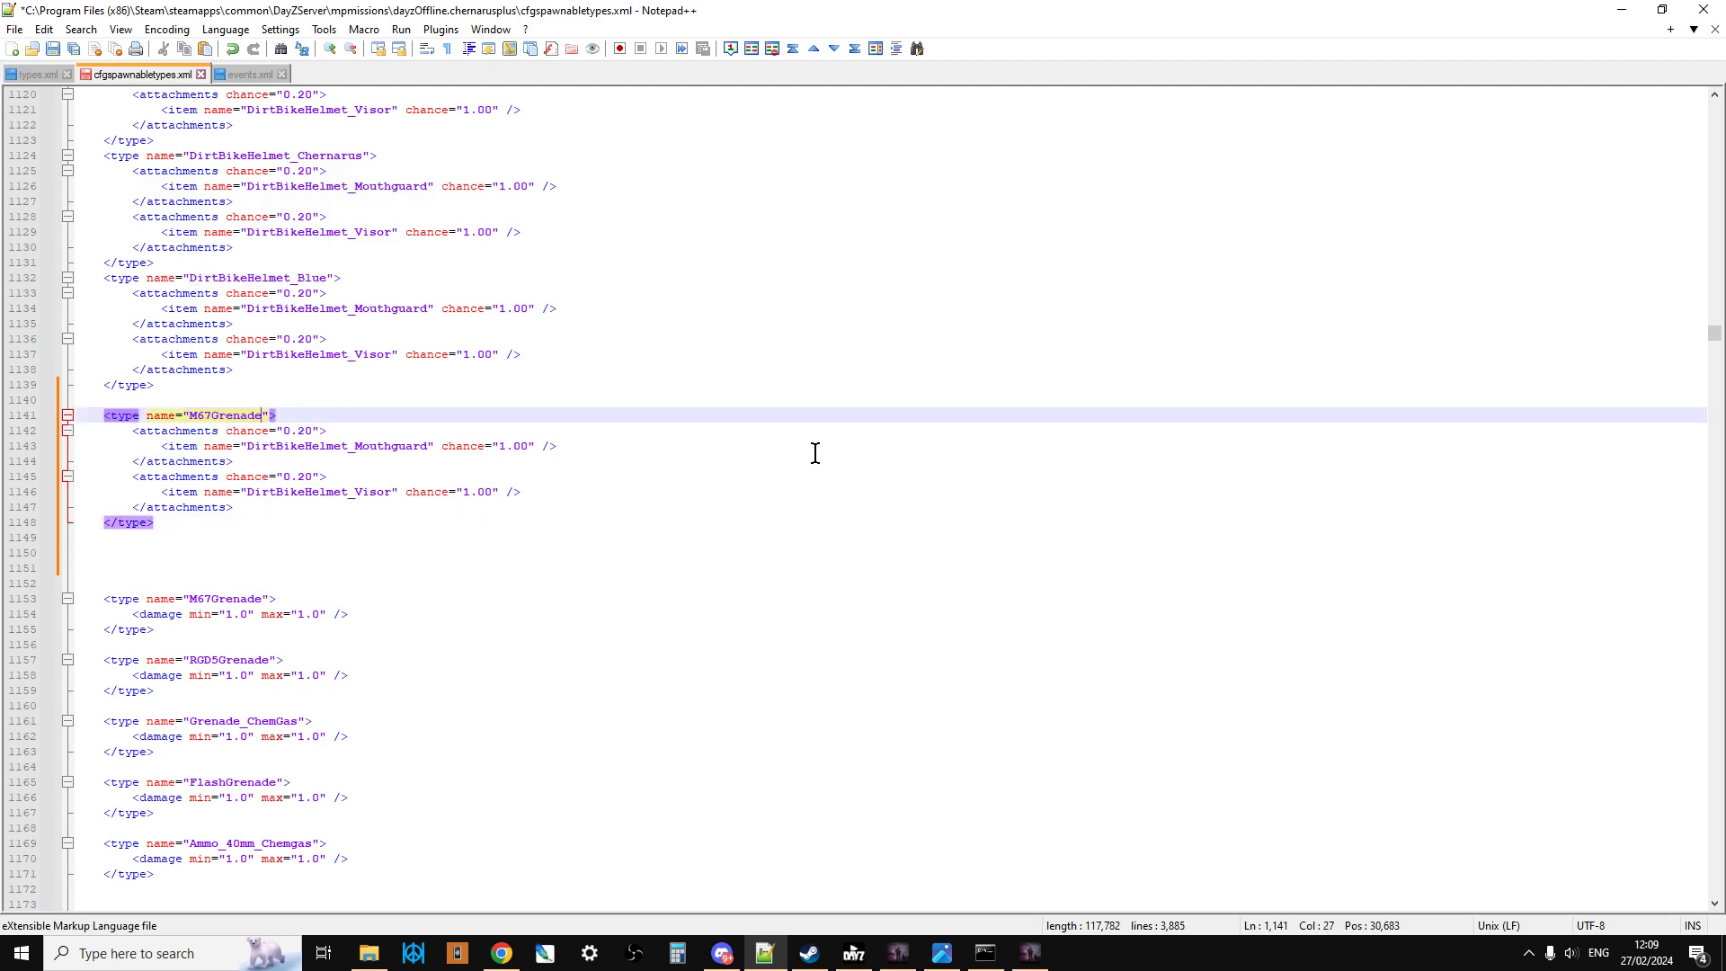
Step: Delete the attachments lines inside the new M67Grenade entry and copy the damage line from the original M67Grenade entry
left_click_drag(277, 513, 99, 426)
key("Delete")
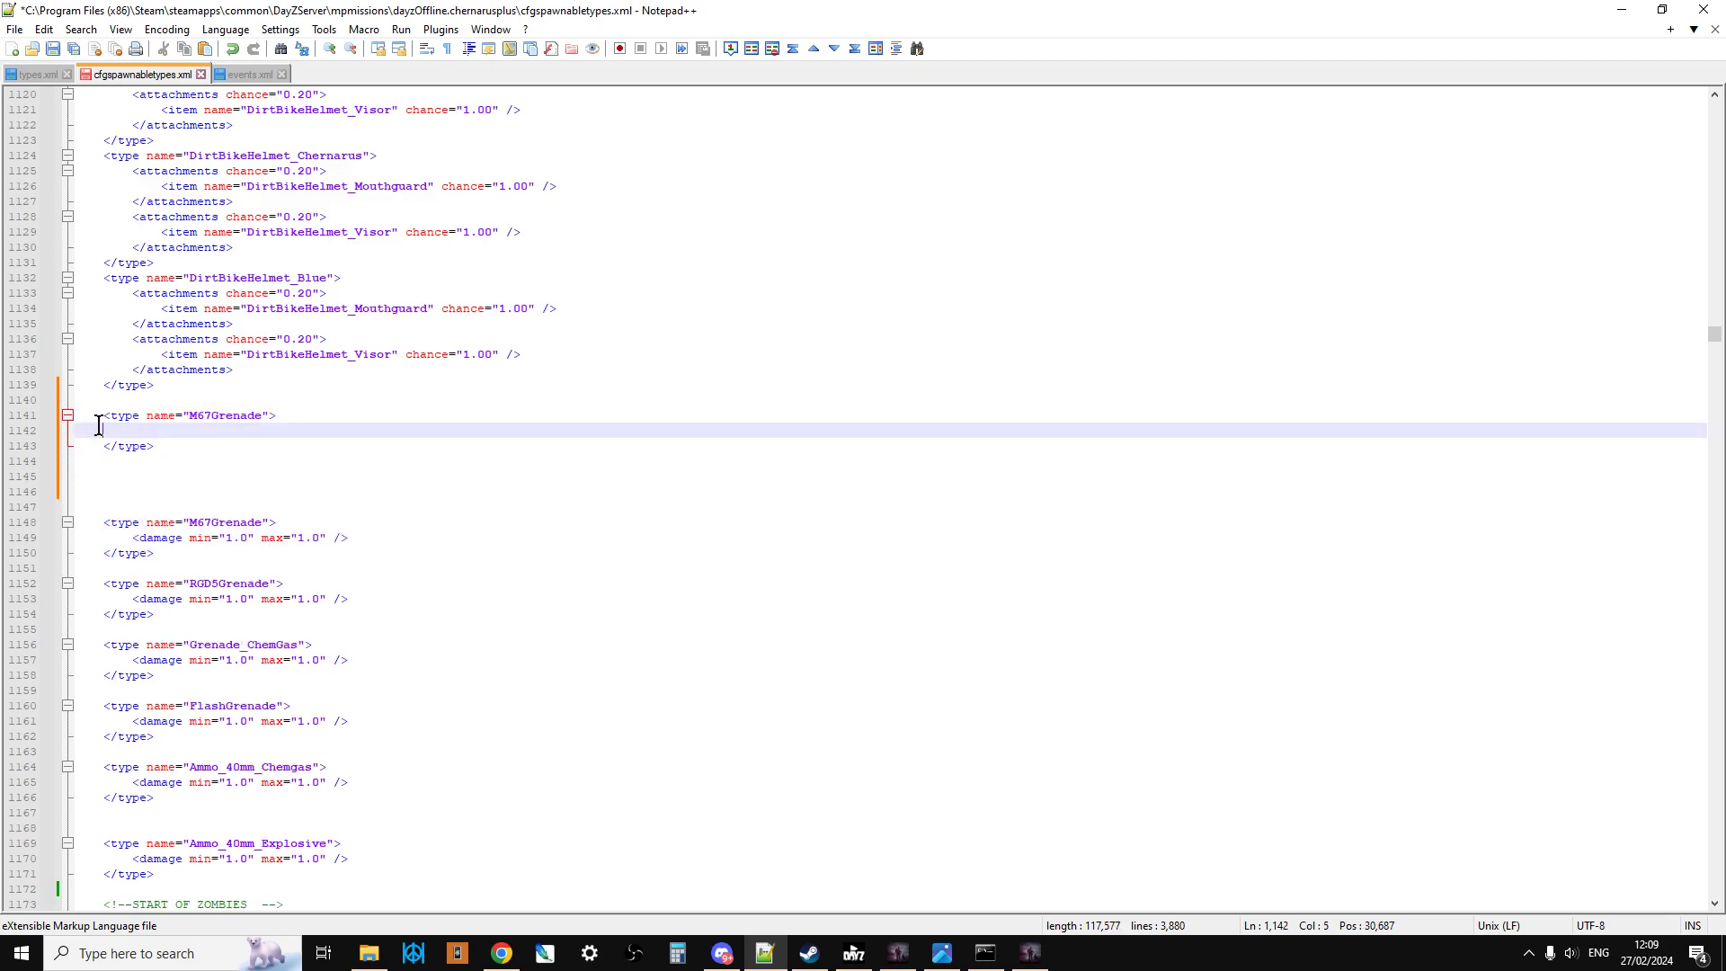
left_click_drag(132, 538, 362, 537)
right_click(306, 543)
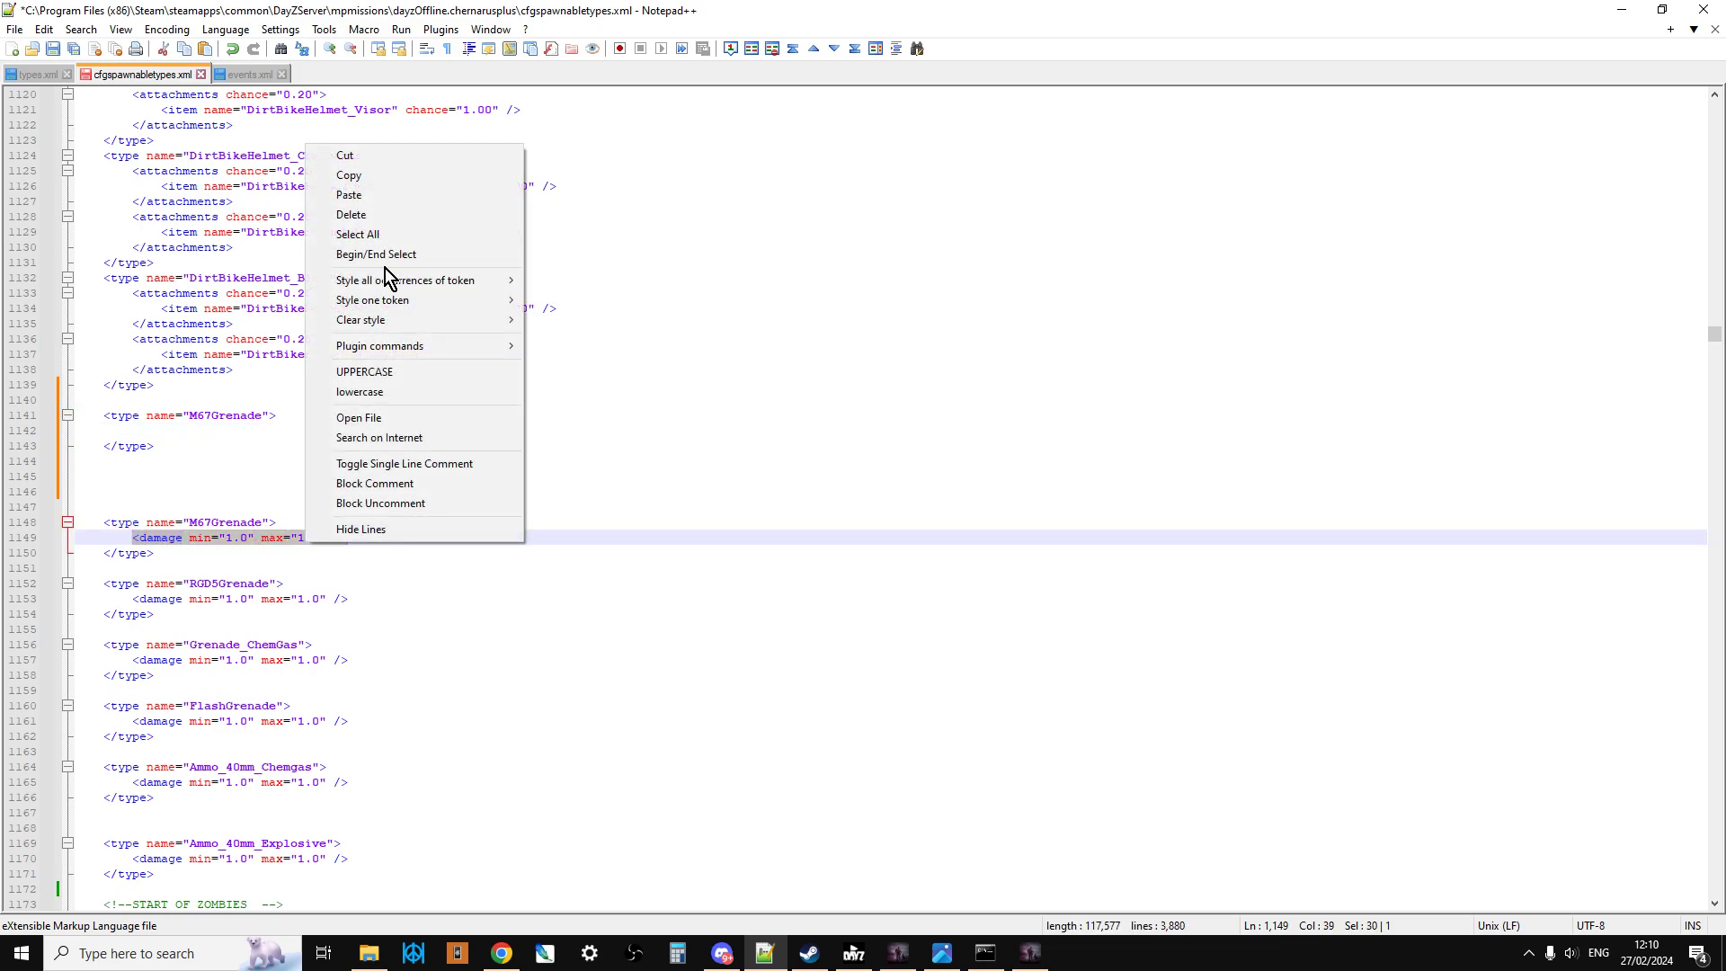
left_click(381, 182)
left_click(169, 426)
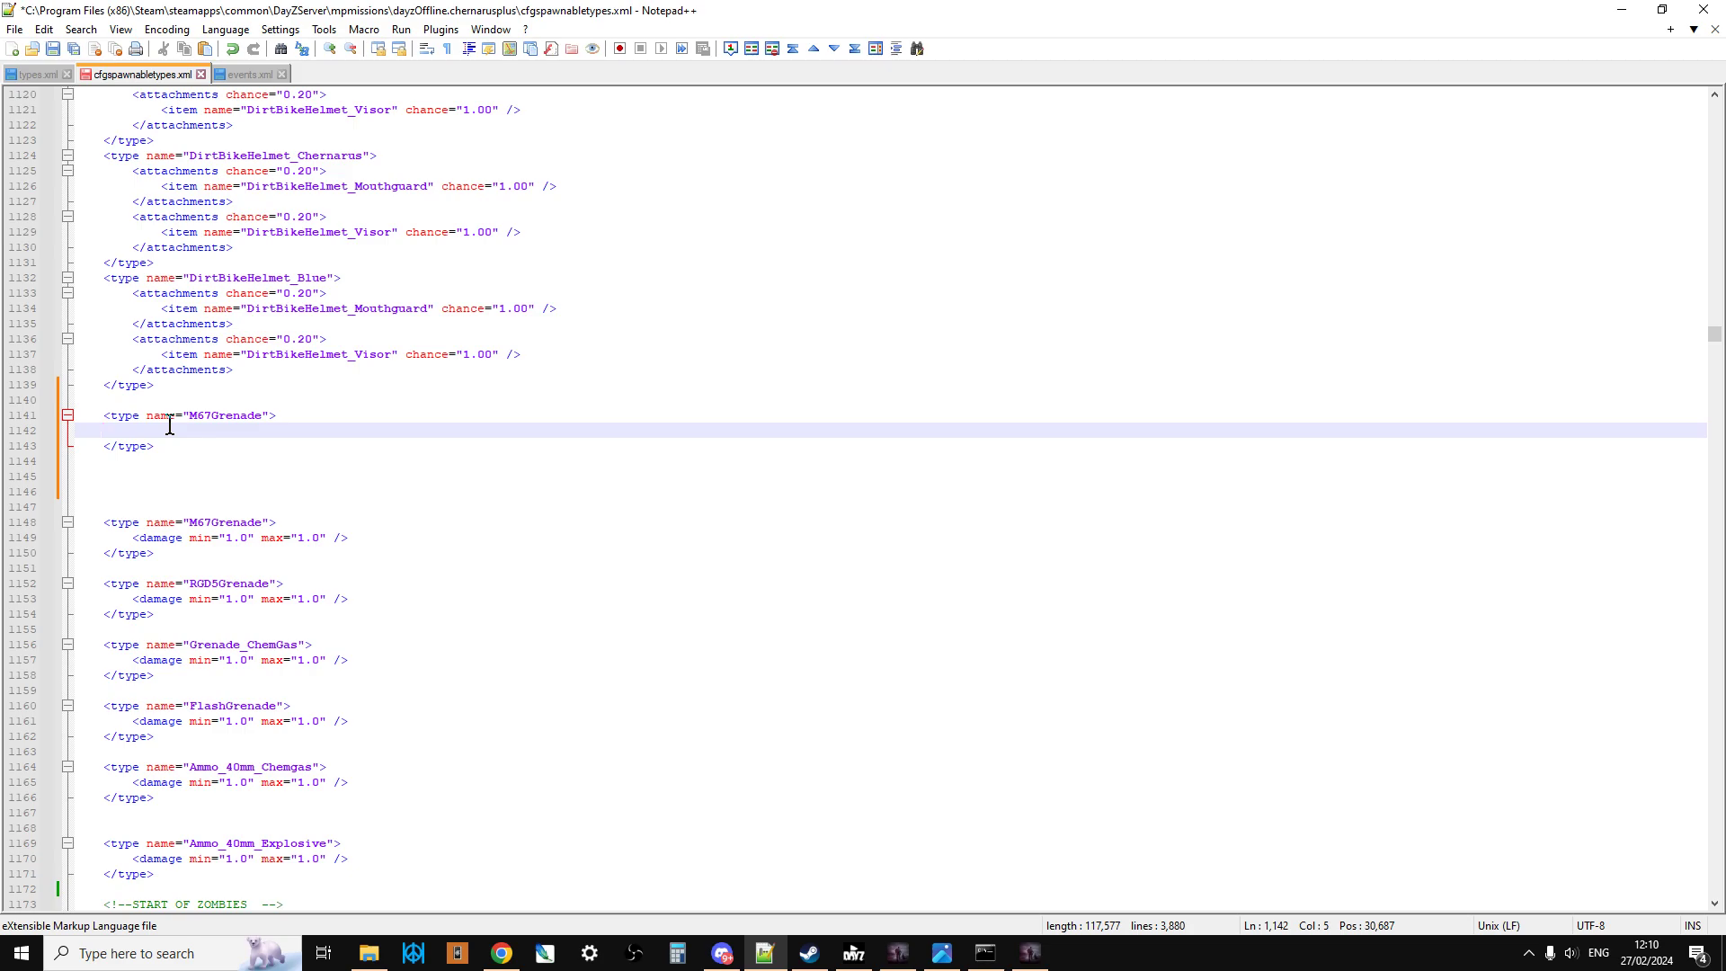
Step: Write a damage line with min="1.0" and max="1.0" inside the new M67Grenade entry
type("<")
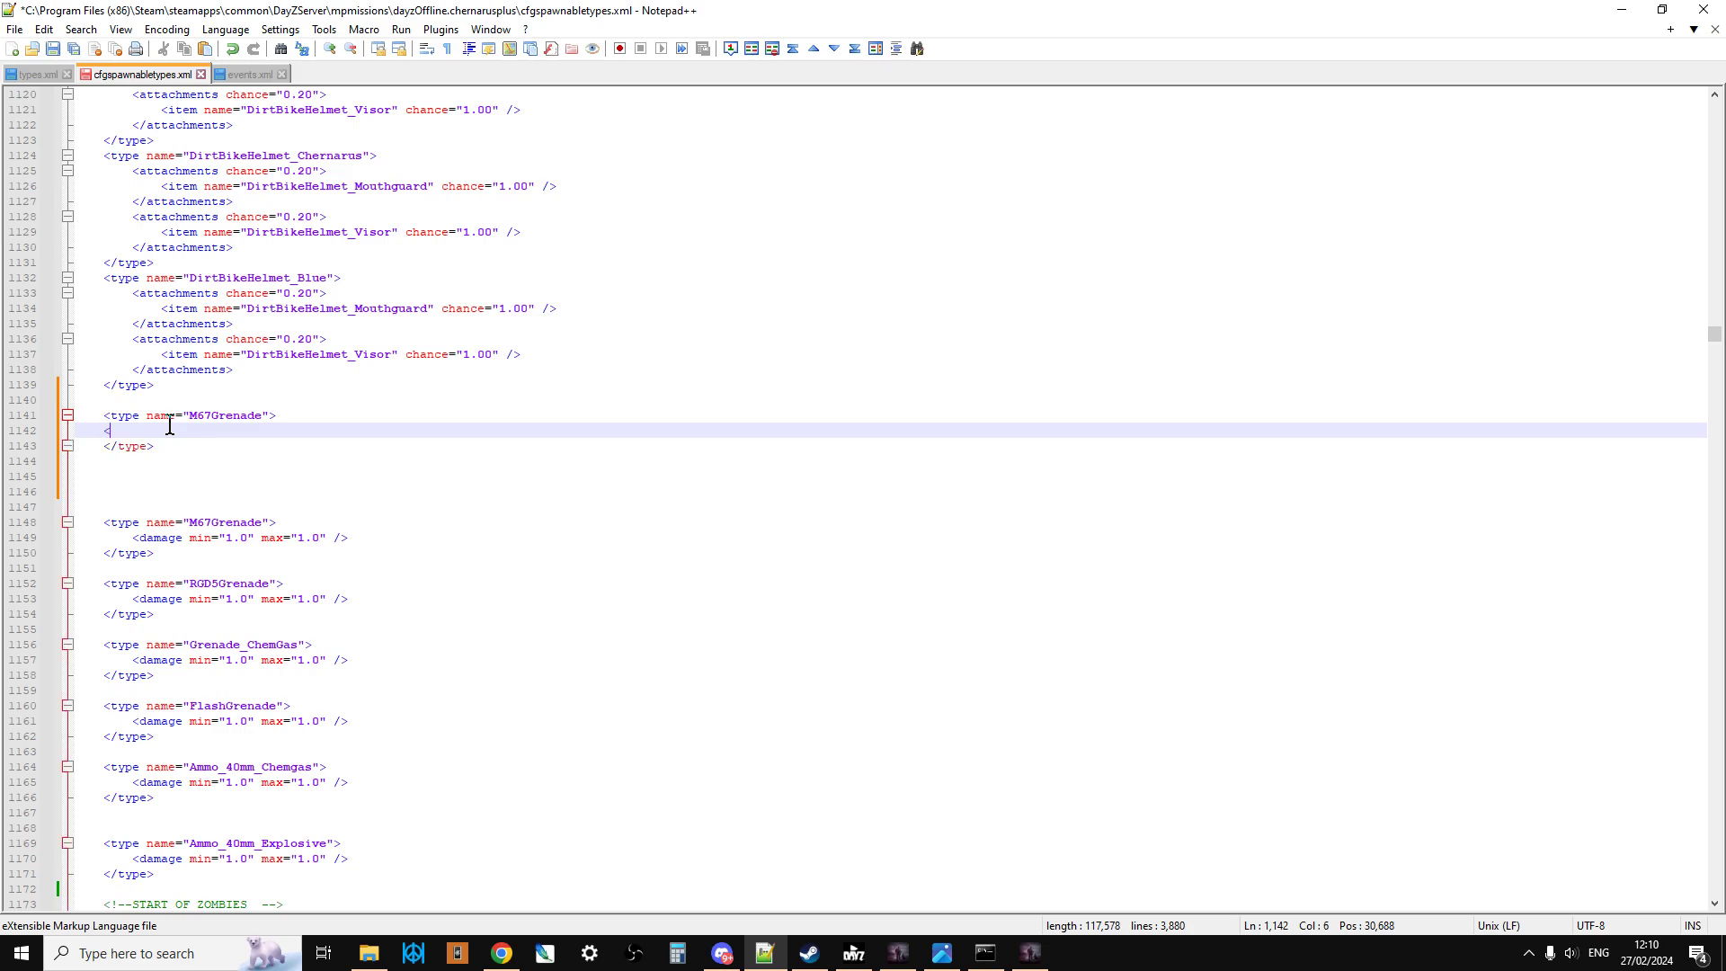
type("damage")
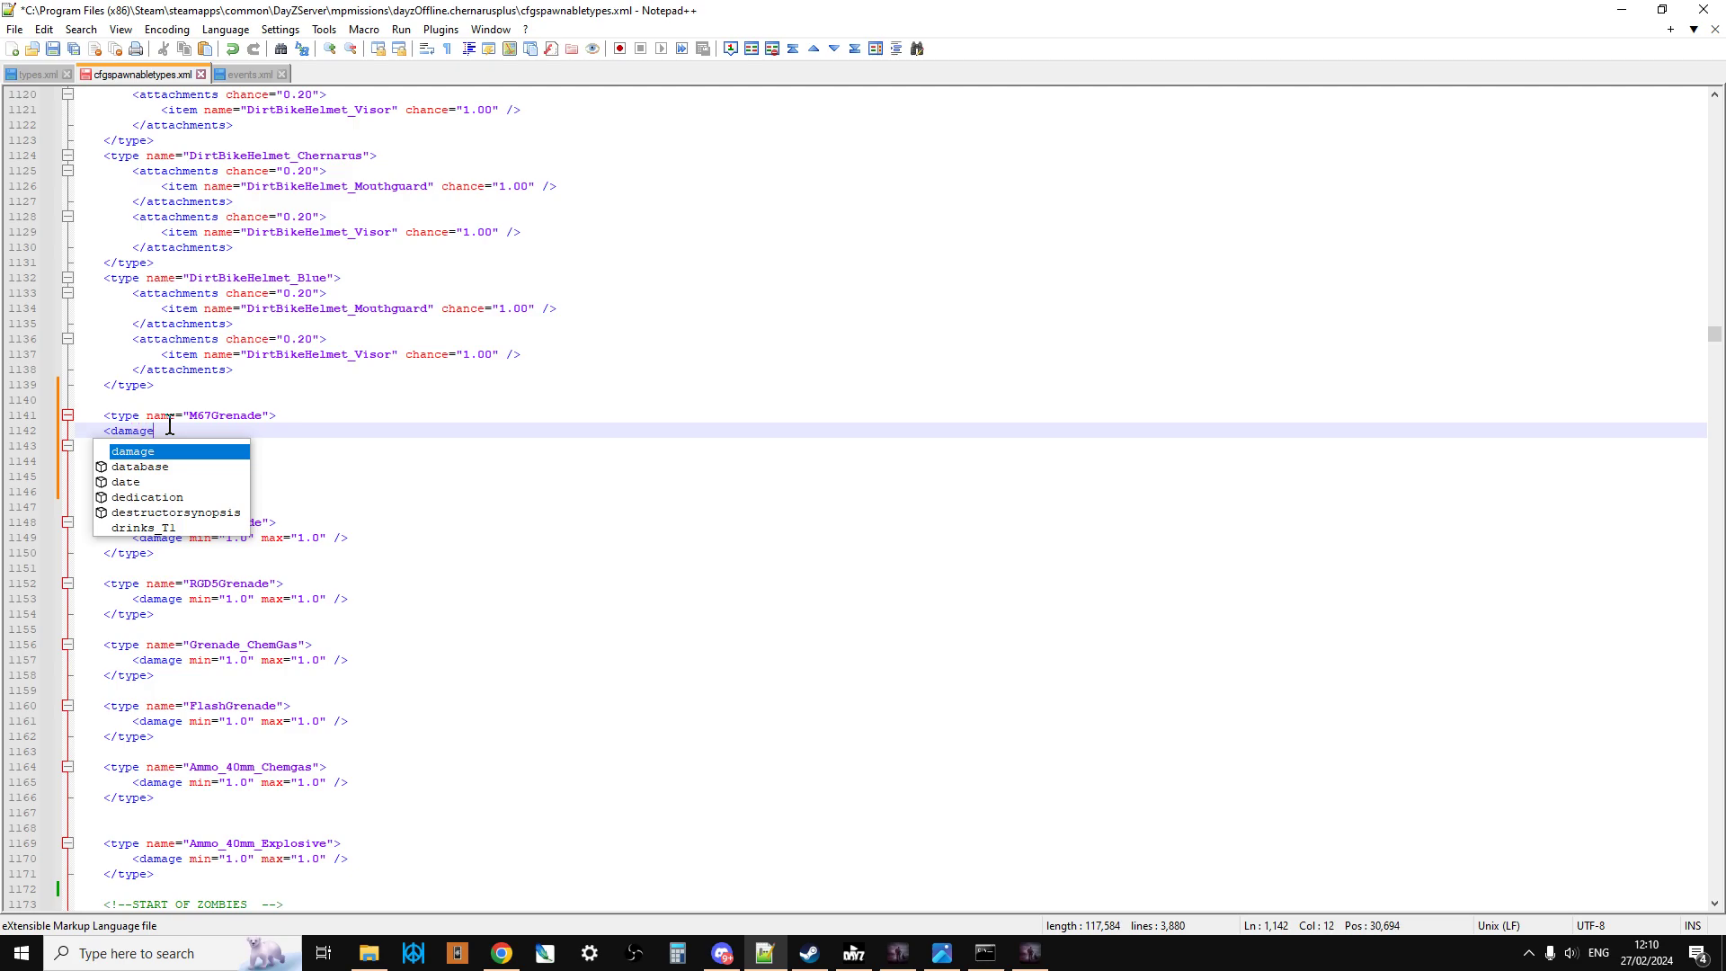
type(" min")
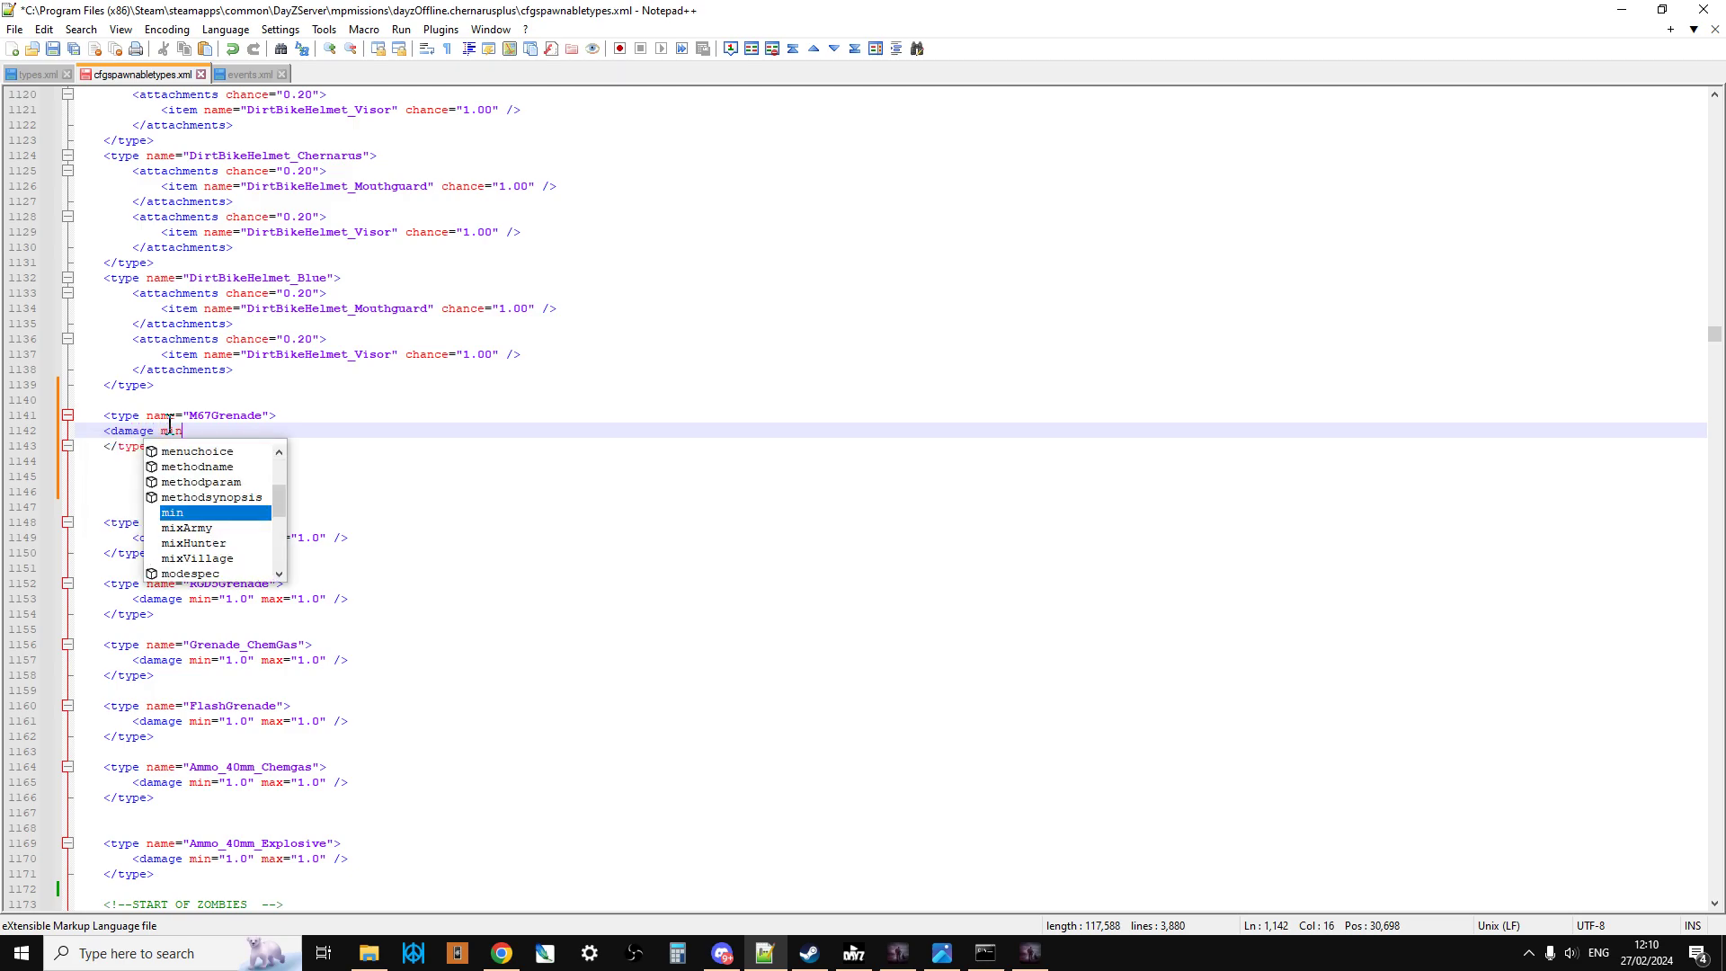
type("=")
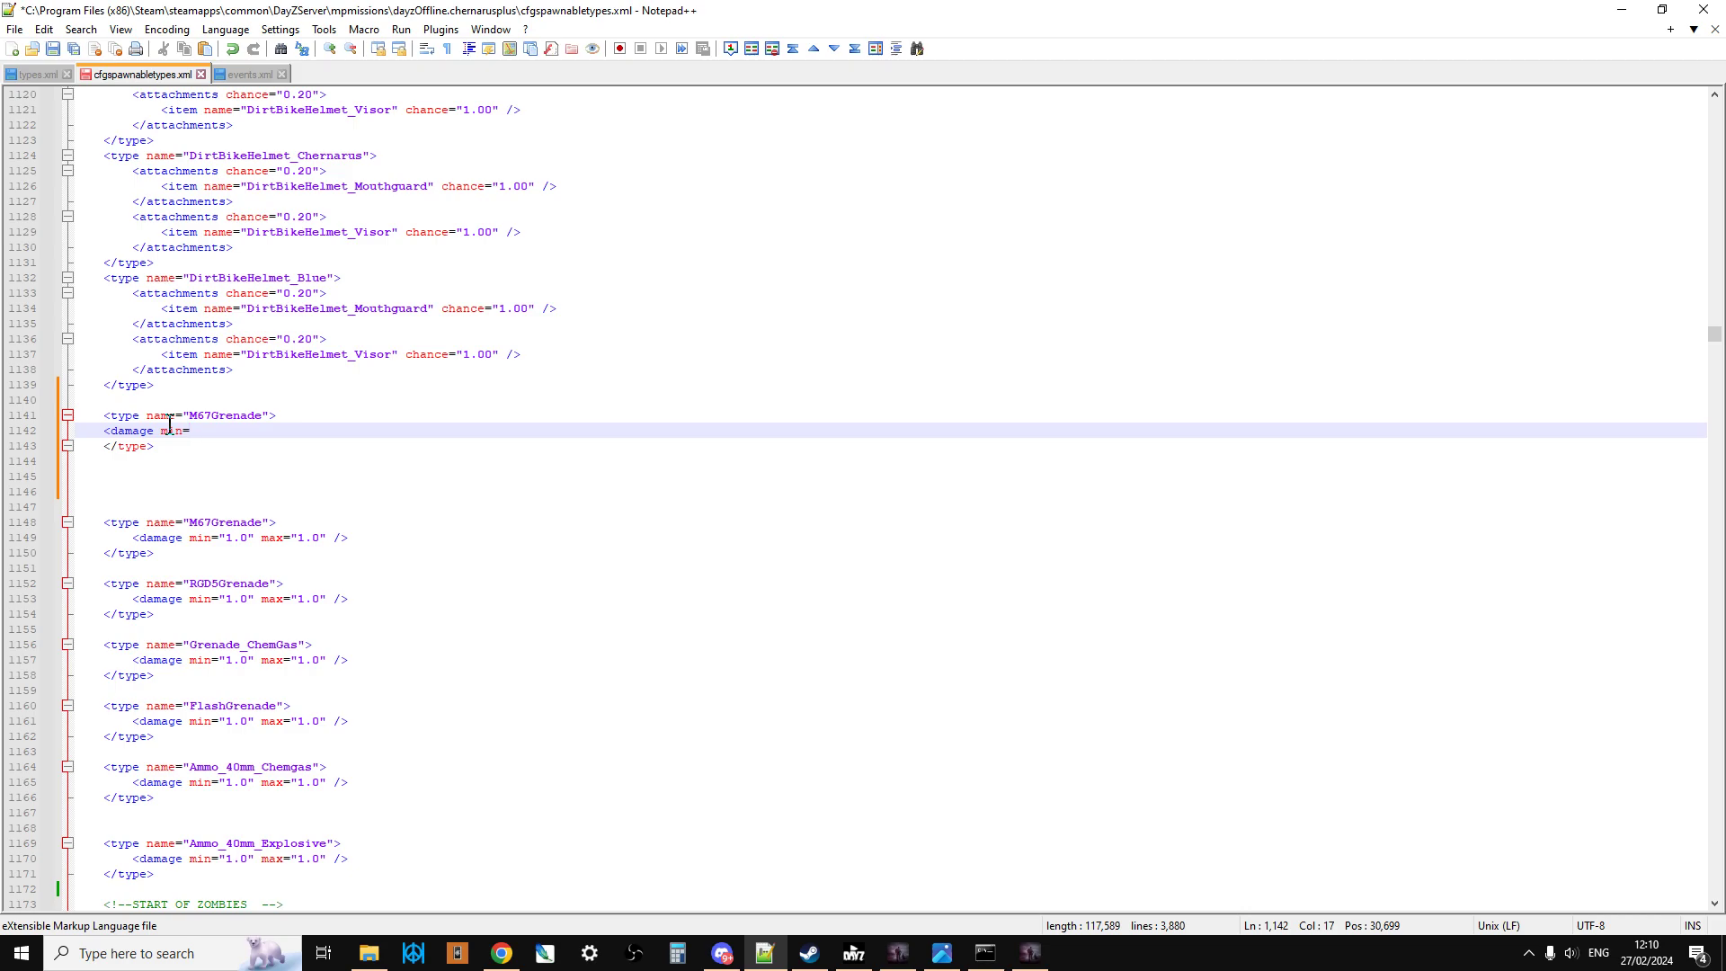
type("\"1.0\" max")
type("=\"1.0\"")
type("/>")
Step: Delete the original M67Grenade entry above the RGD5Grenade type, along with its leftover blank line
left_click(116, 491)
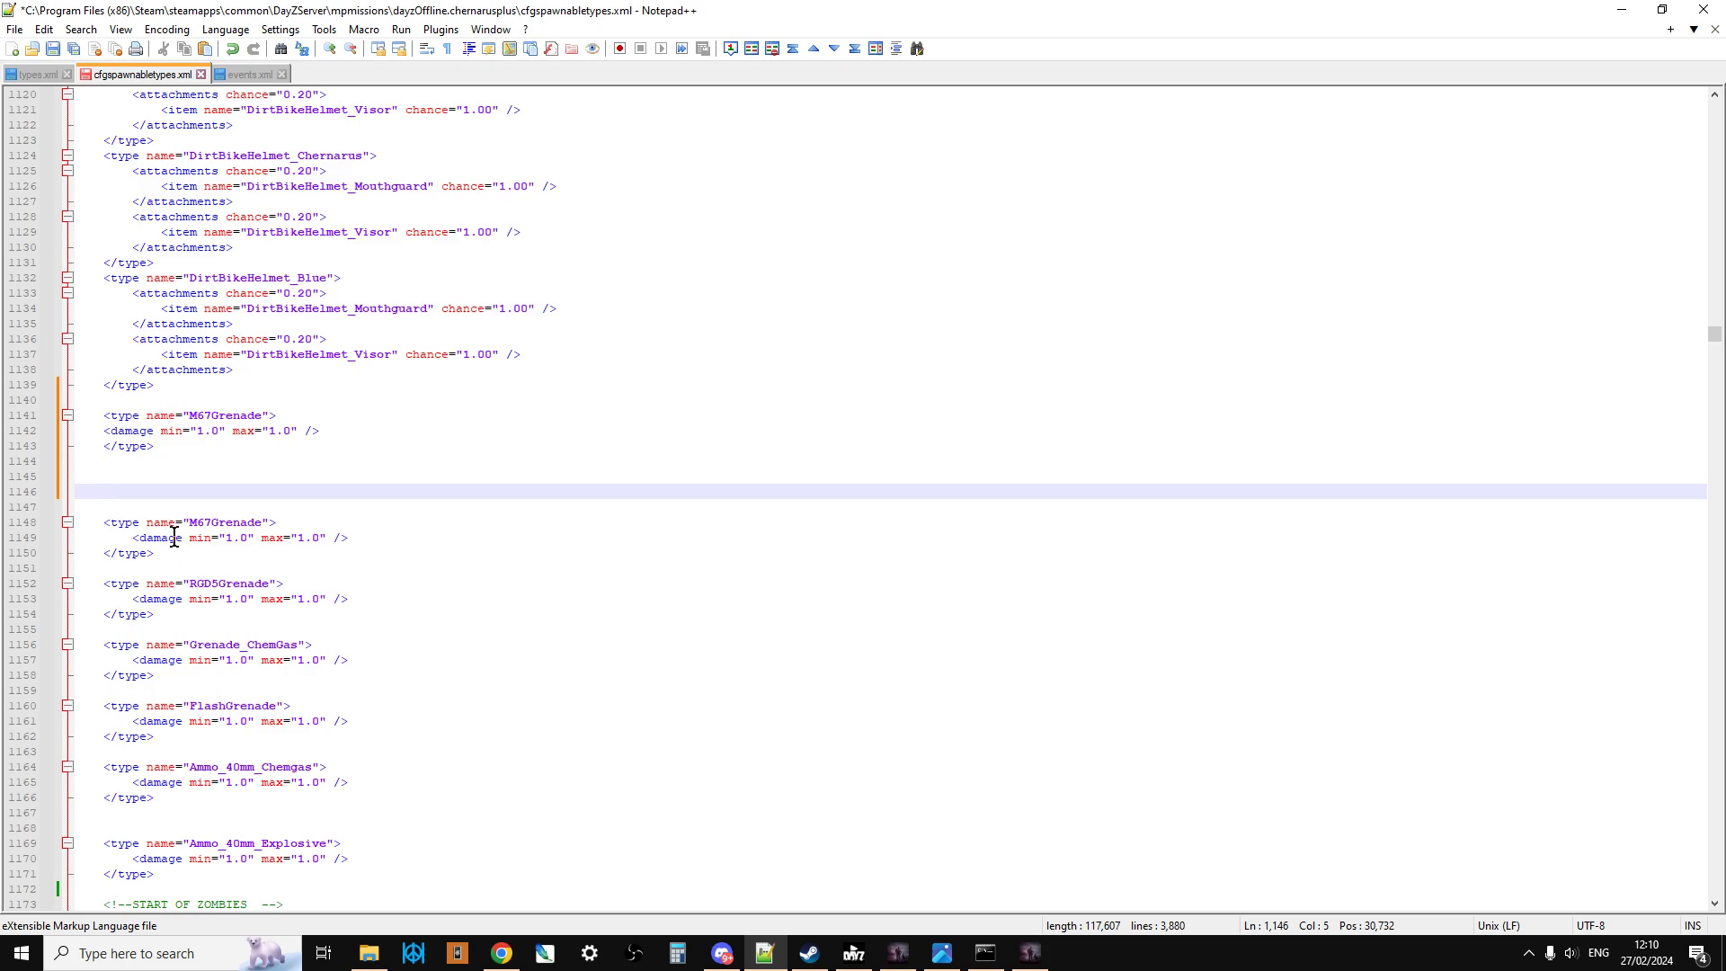
left_click_drag(162, 552, 100, 521)
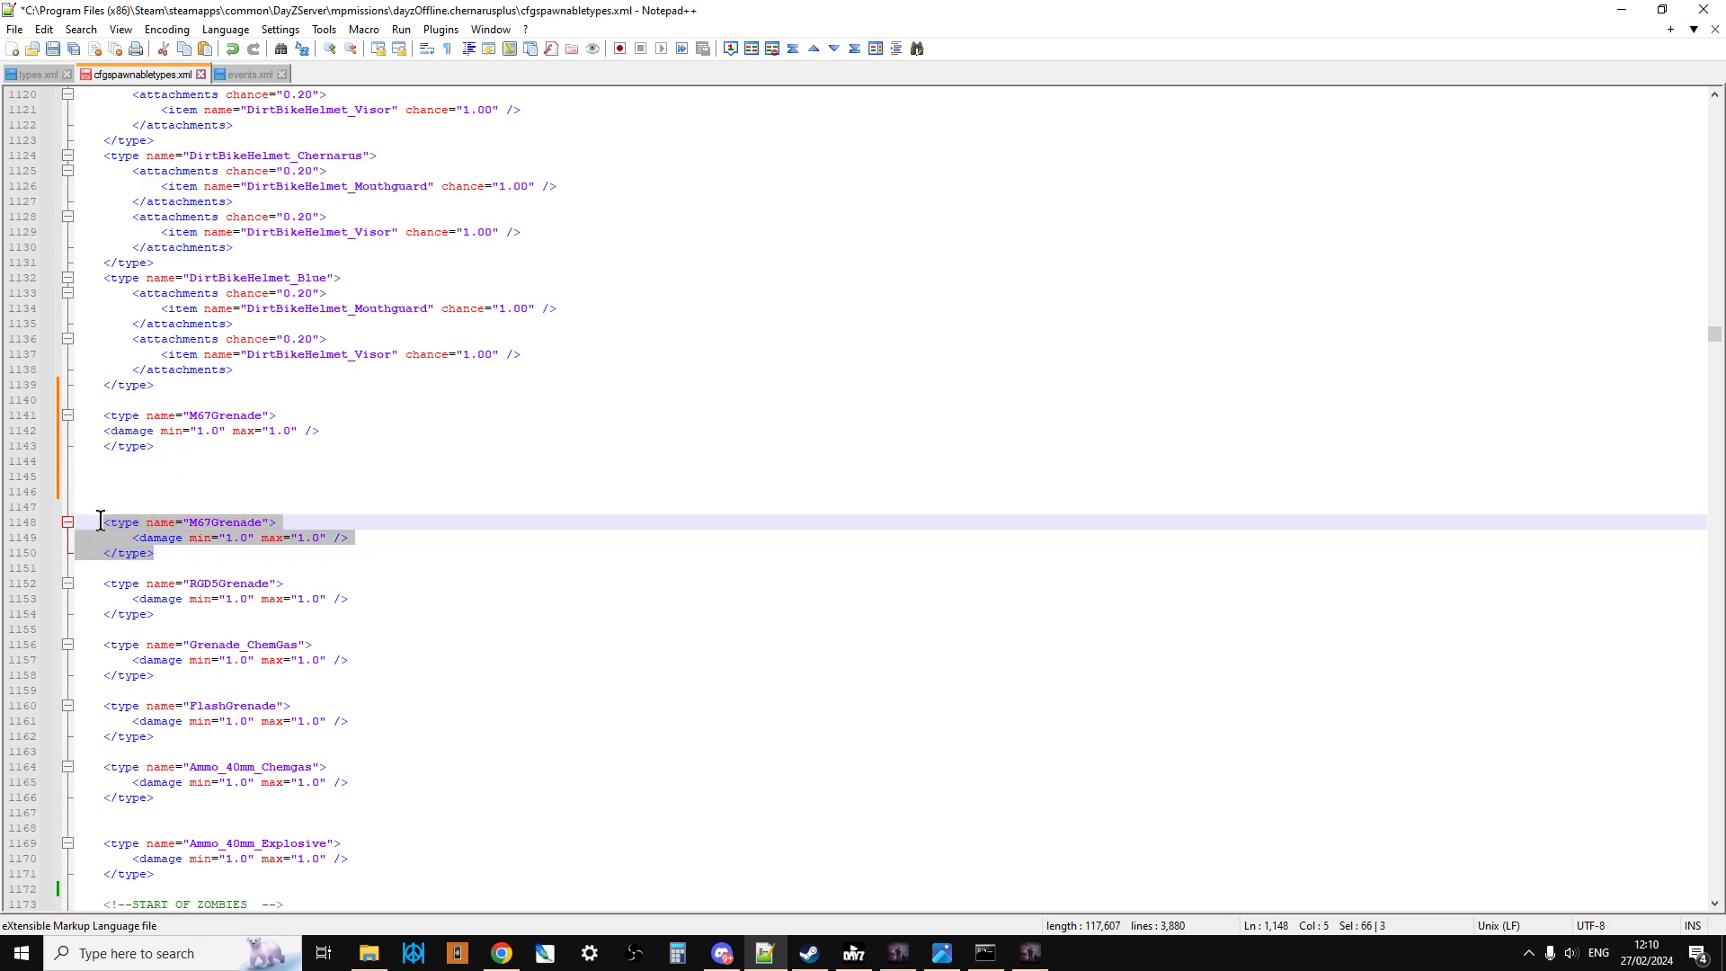
key("BackSpace")
key("BackSpace")
key("BackSpace")
key("BackSpace")
key("BackSpace")
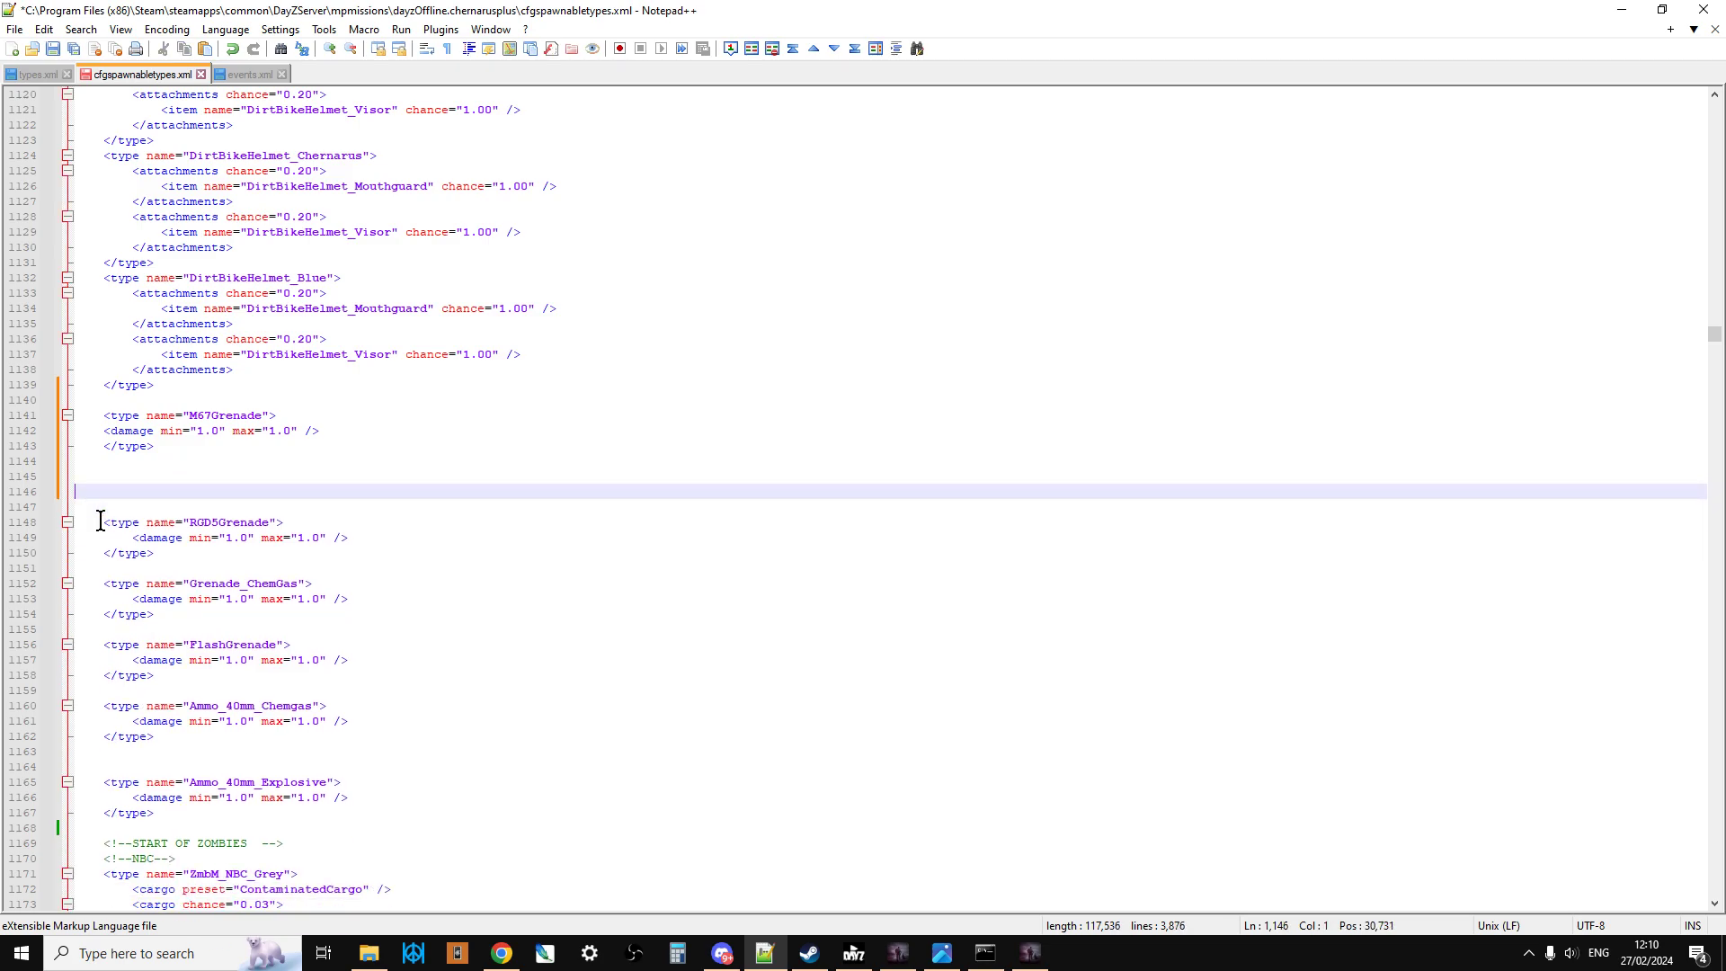
Step: Examine the min and max damage values of the new M67Grenade entry and the grenade and ammo entries below it
left_click(247, 402)
left_click(227, 431)
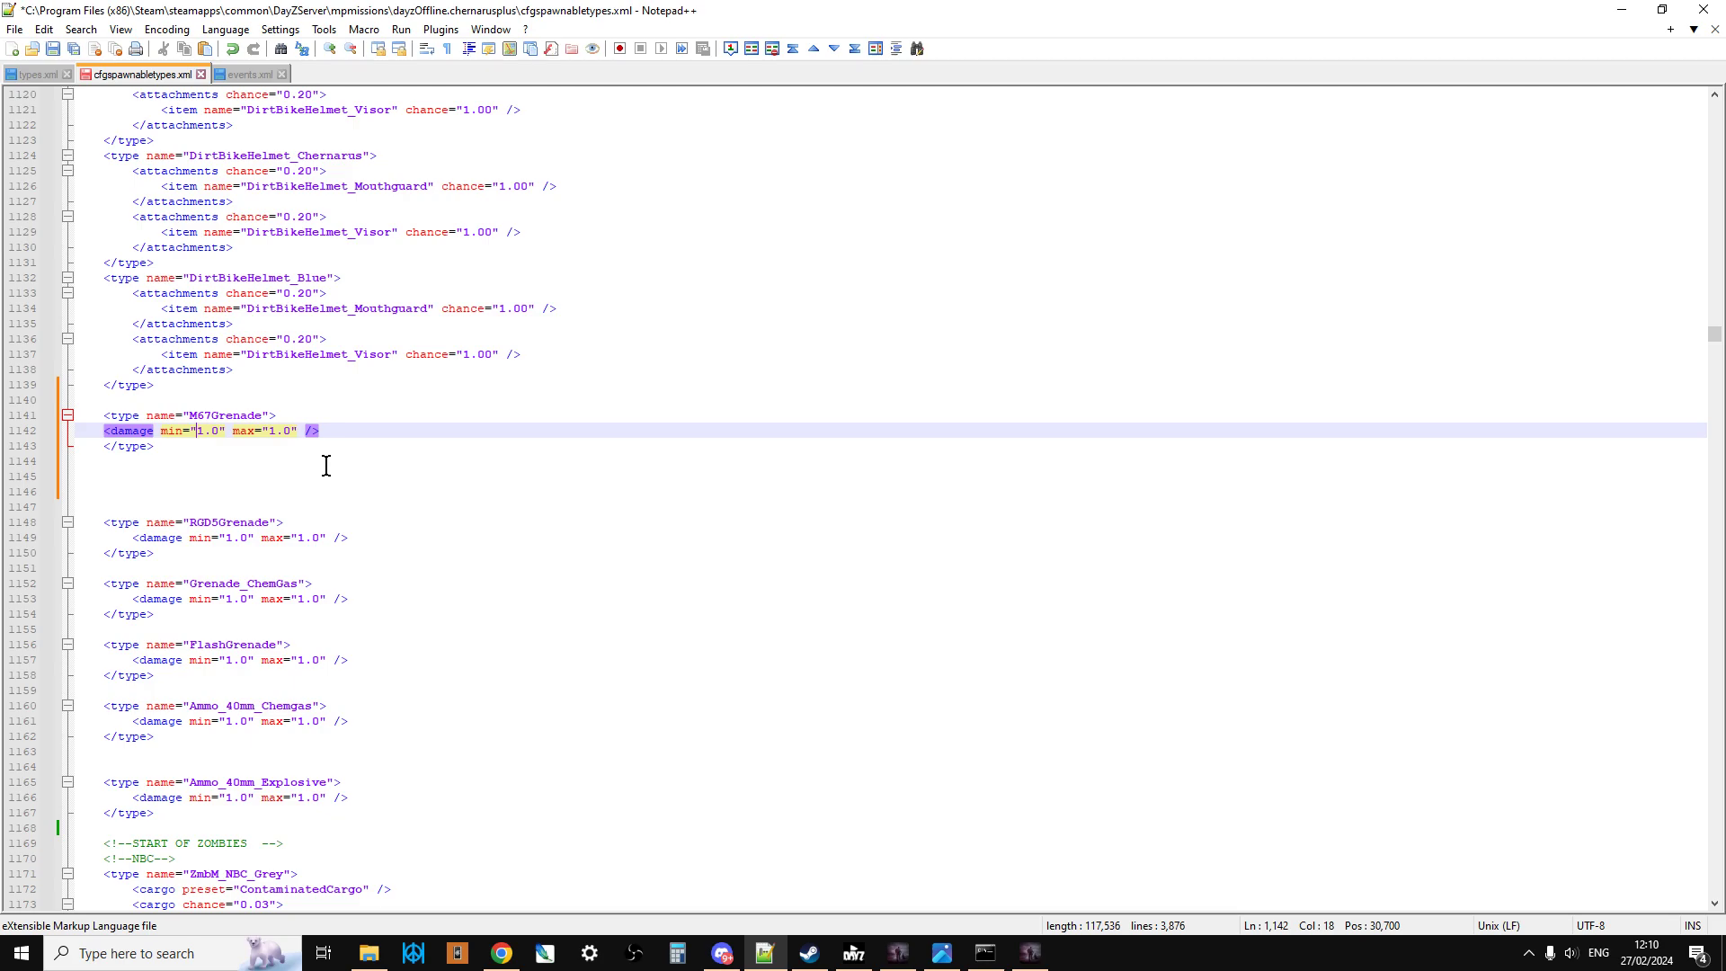
left_click(261, 436)
scroll(221, 467, "down", 1)
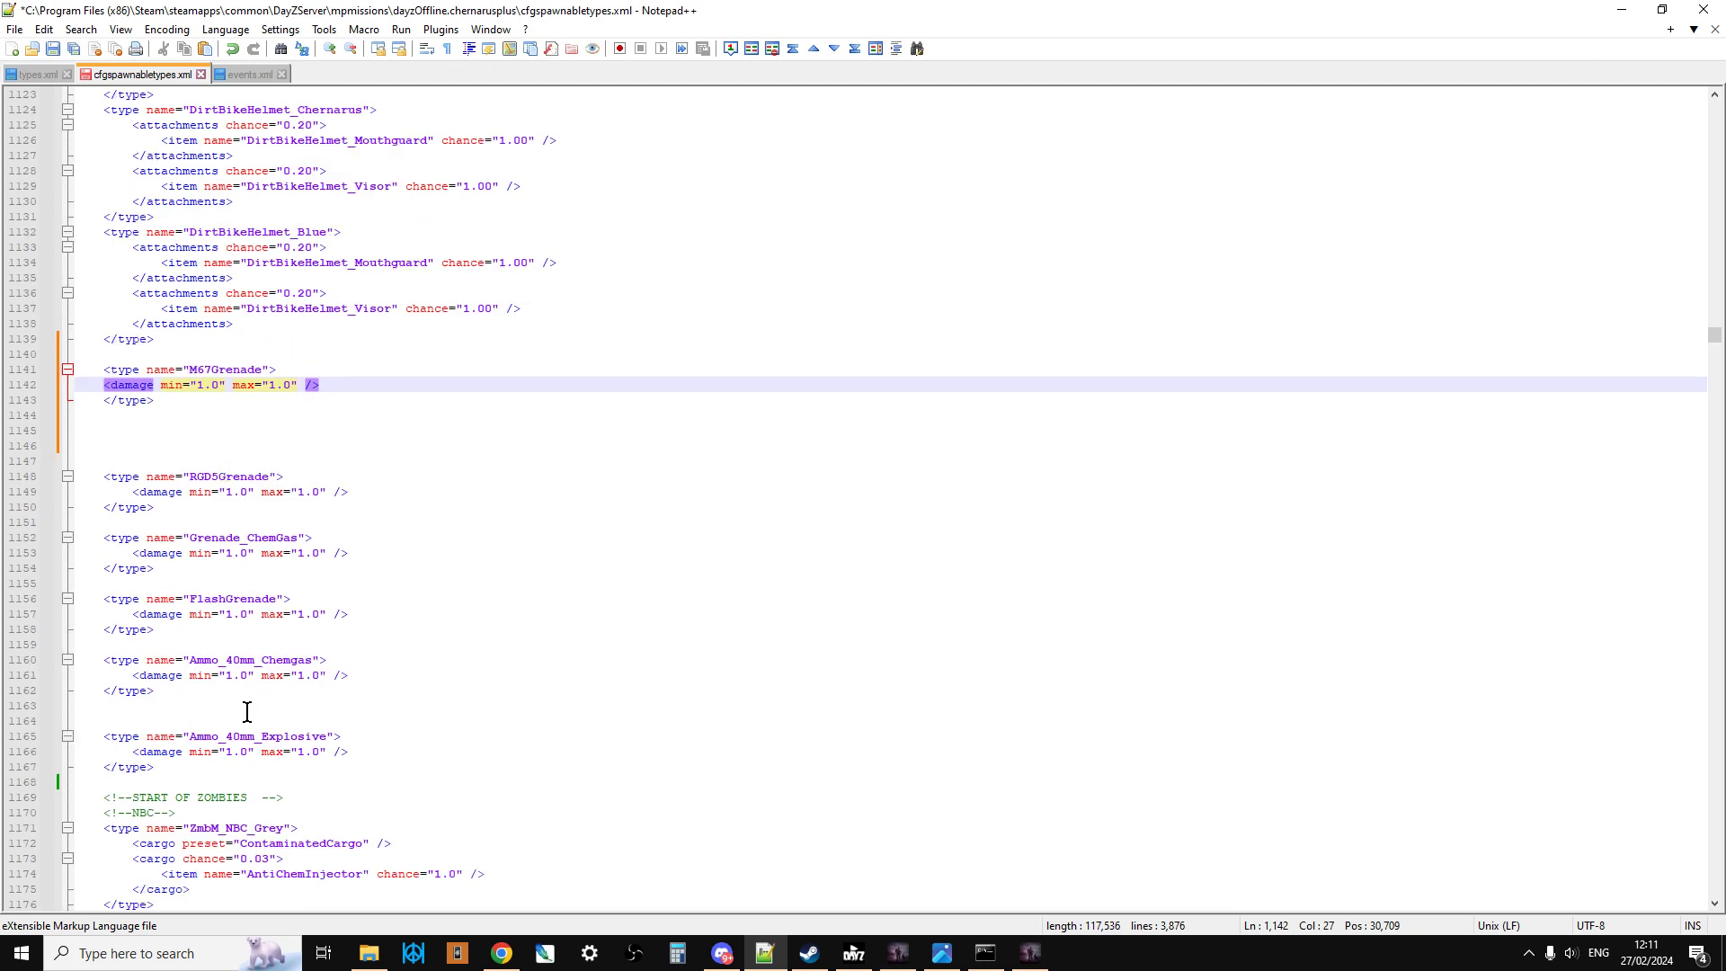
scroll(250, 725, "up", 1)
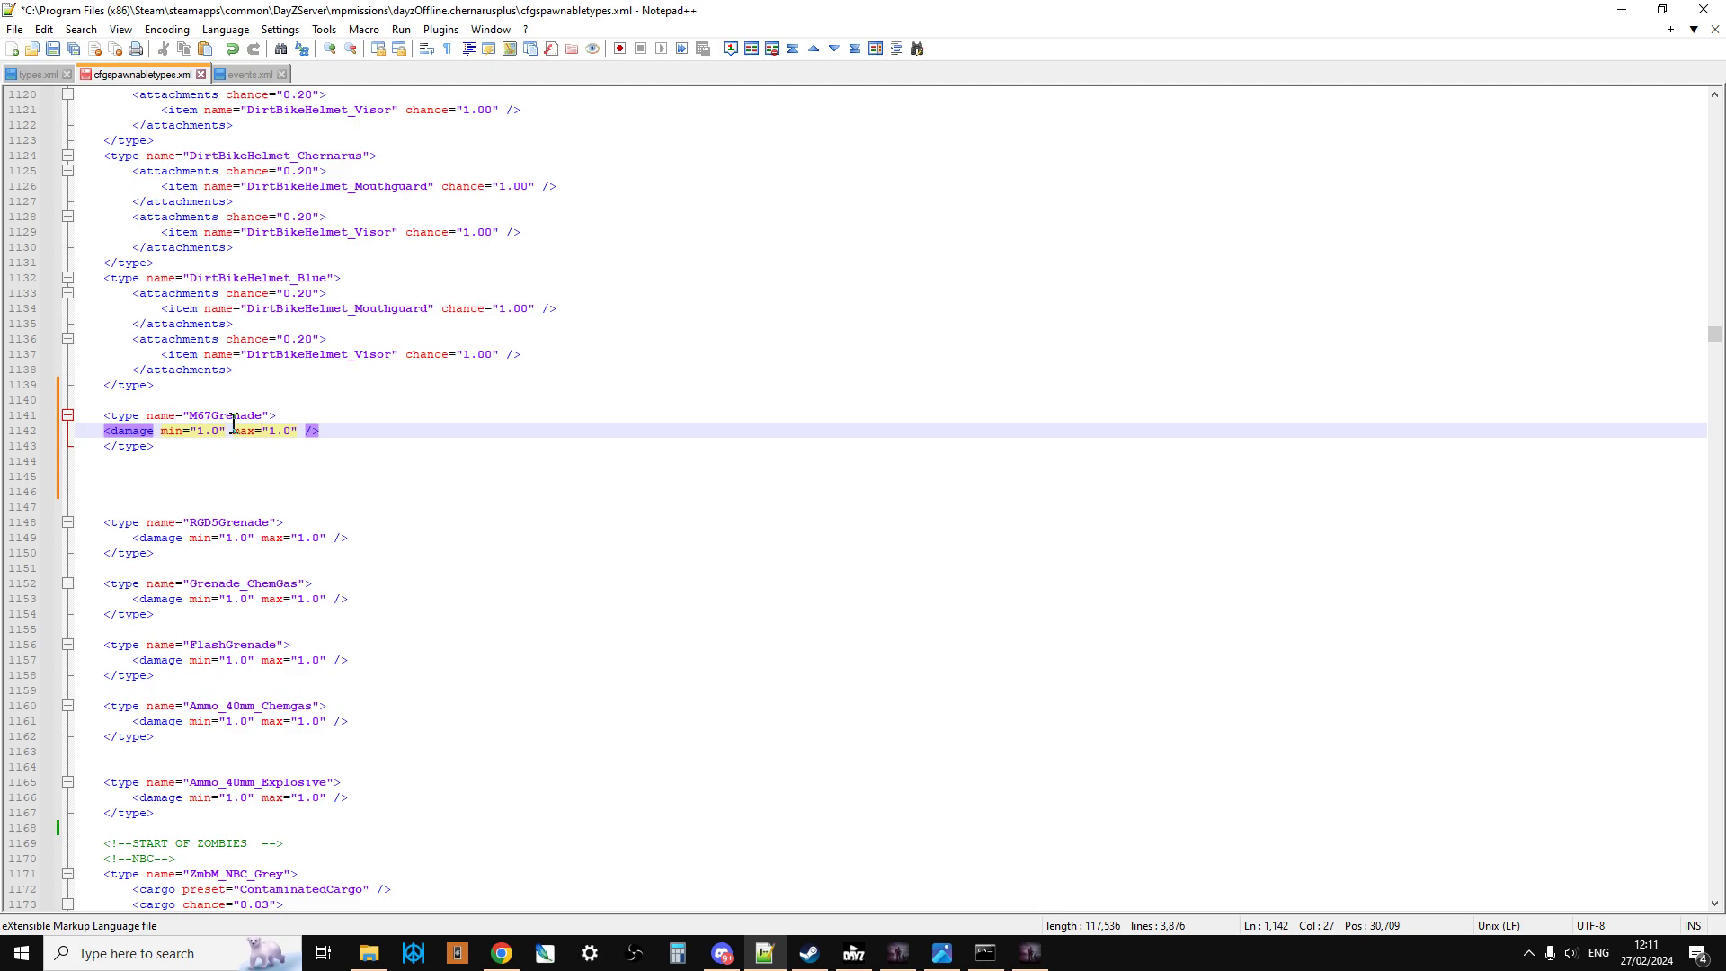
Step: Check the M67Grenade entry in types.xml, highlighting its nominal value
left_click(36, 73)
left_click(211, 674)
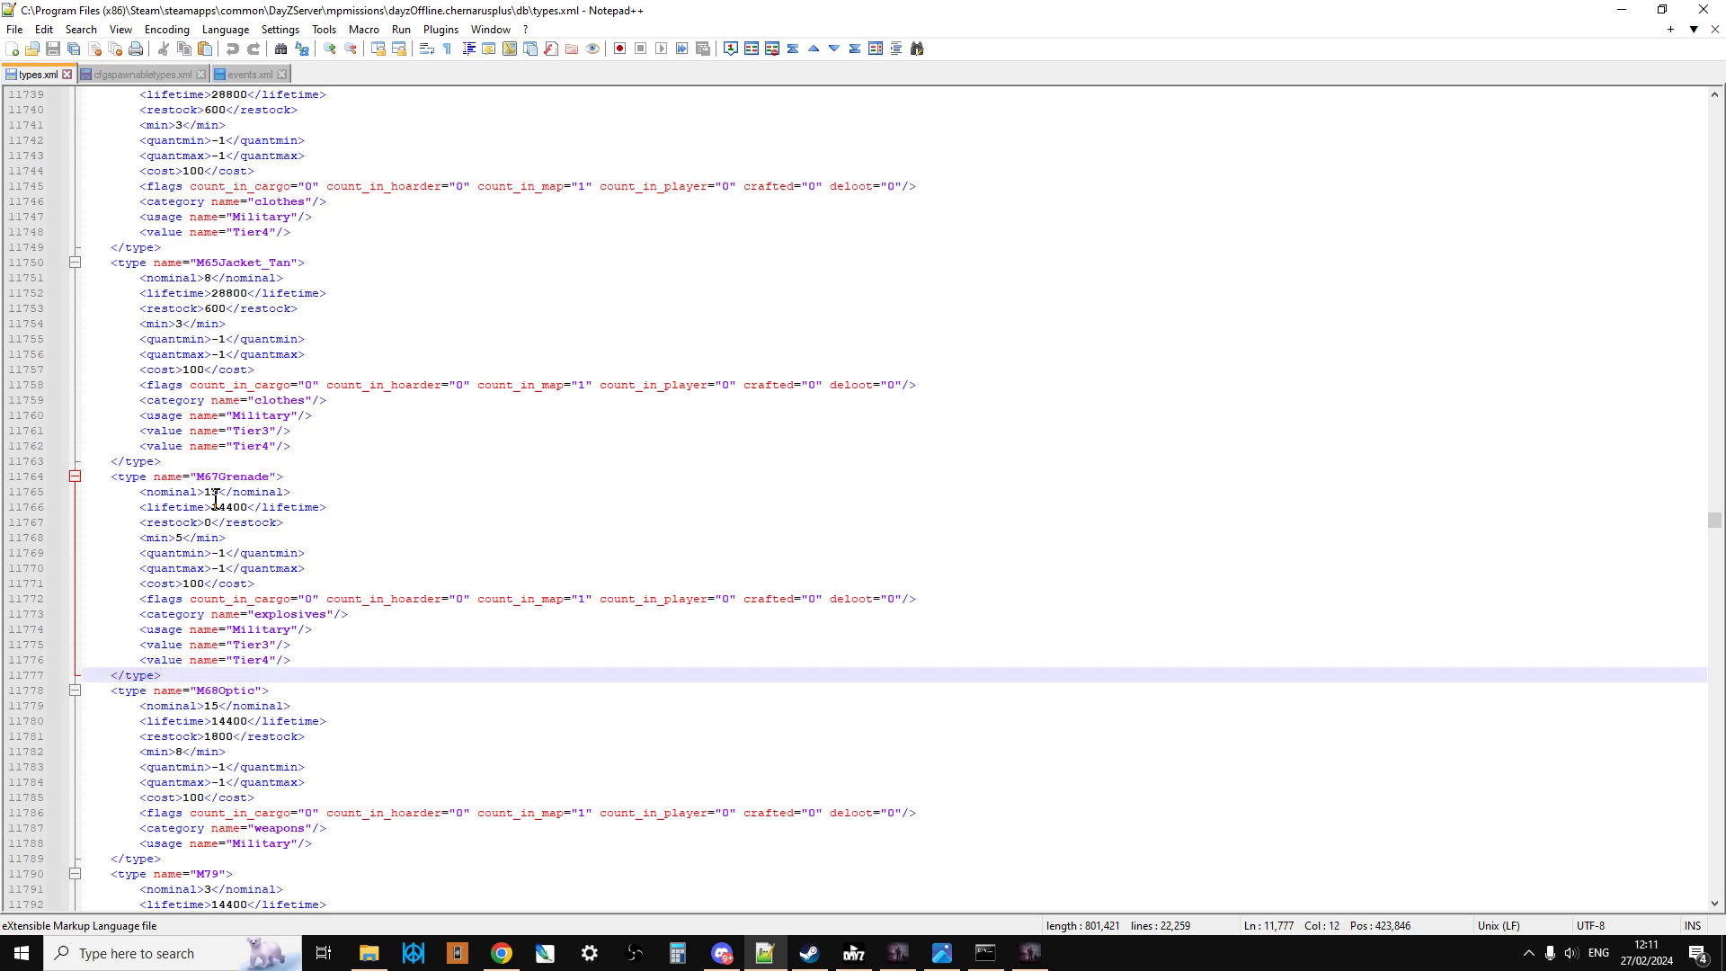
double_click(208, 491)
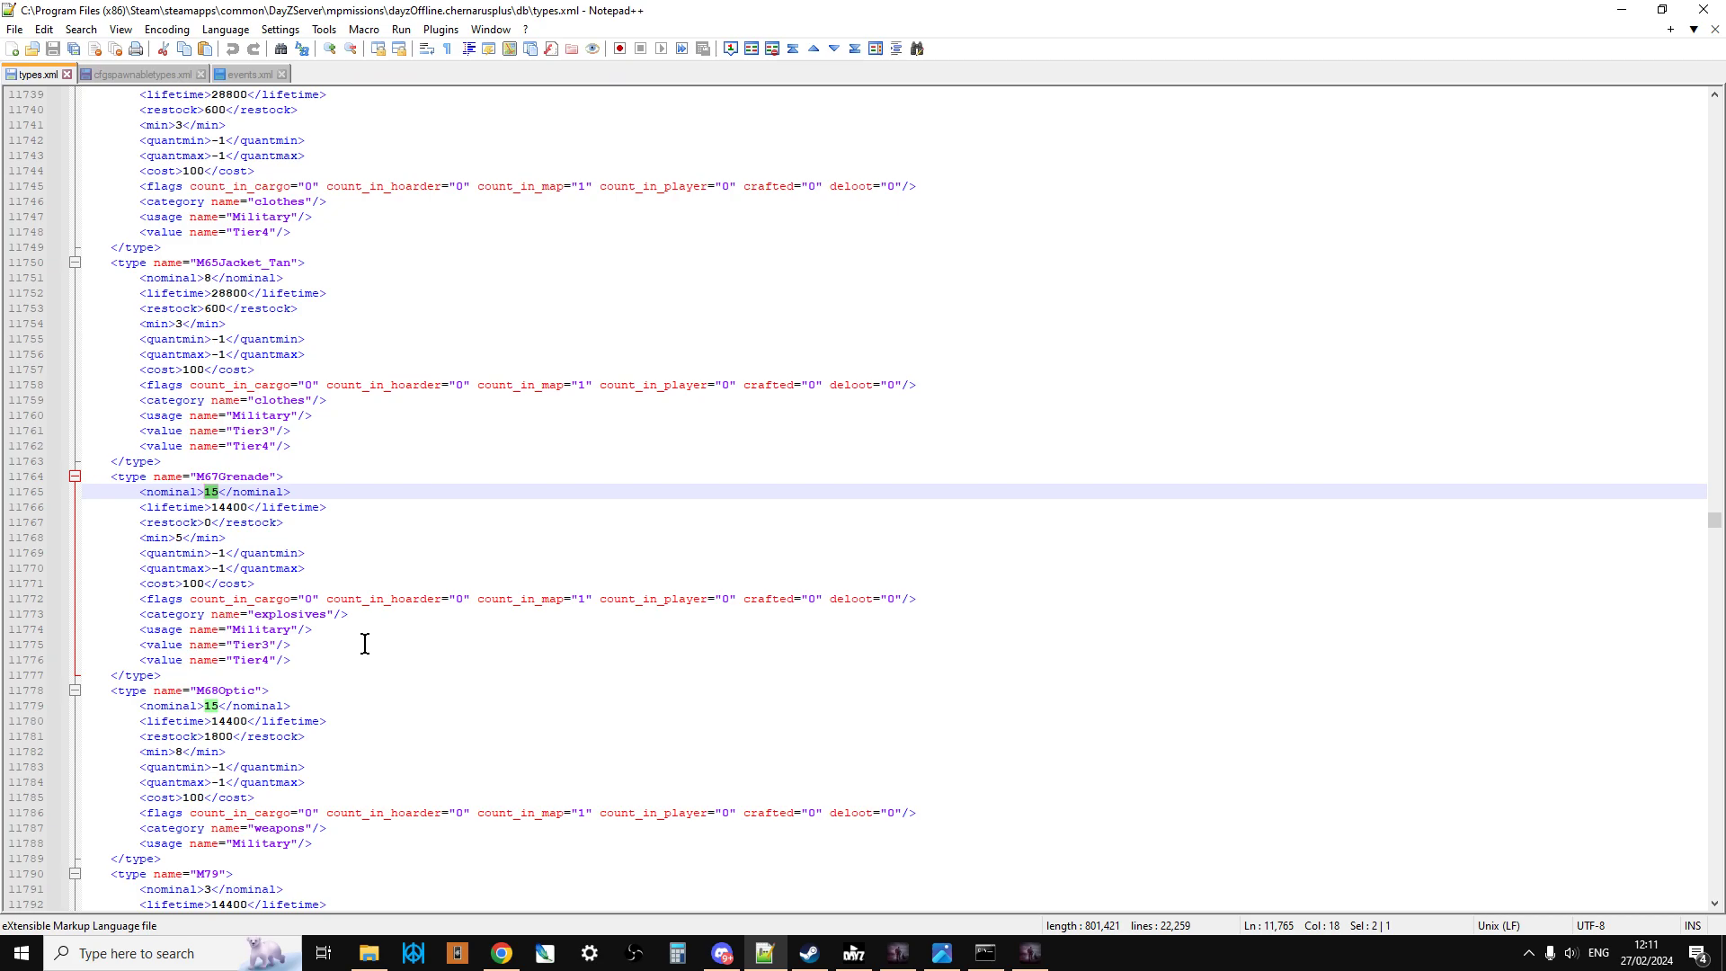
Step: Return to cfgspawnabletypes.xml and review the RGD5Grenade entry, then highlight the Grenade_ChemGas entry
left_click(151, 74)
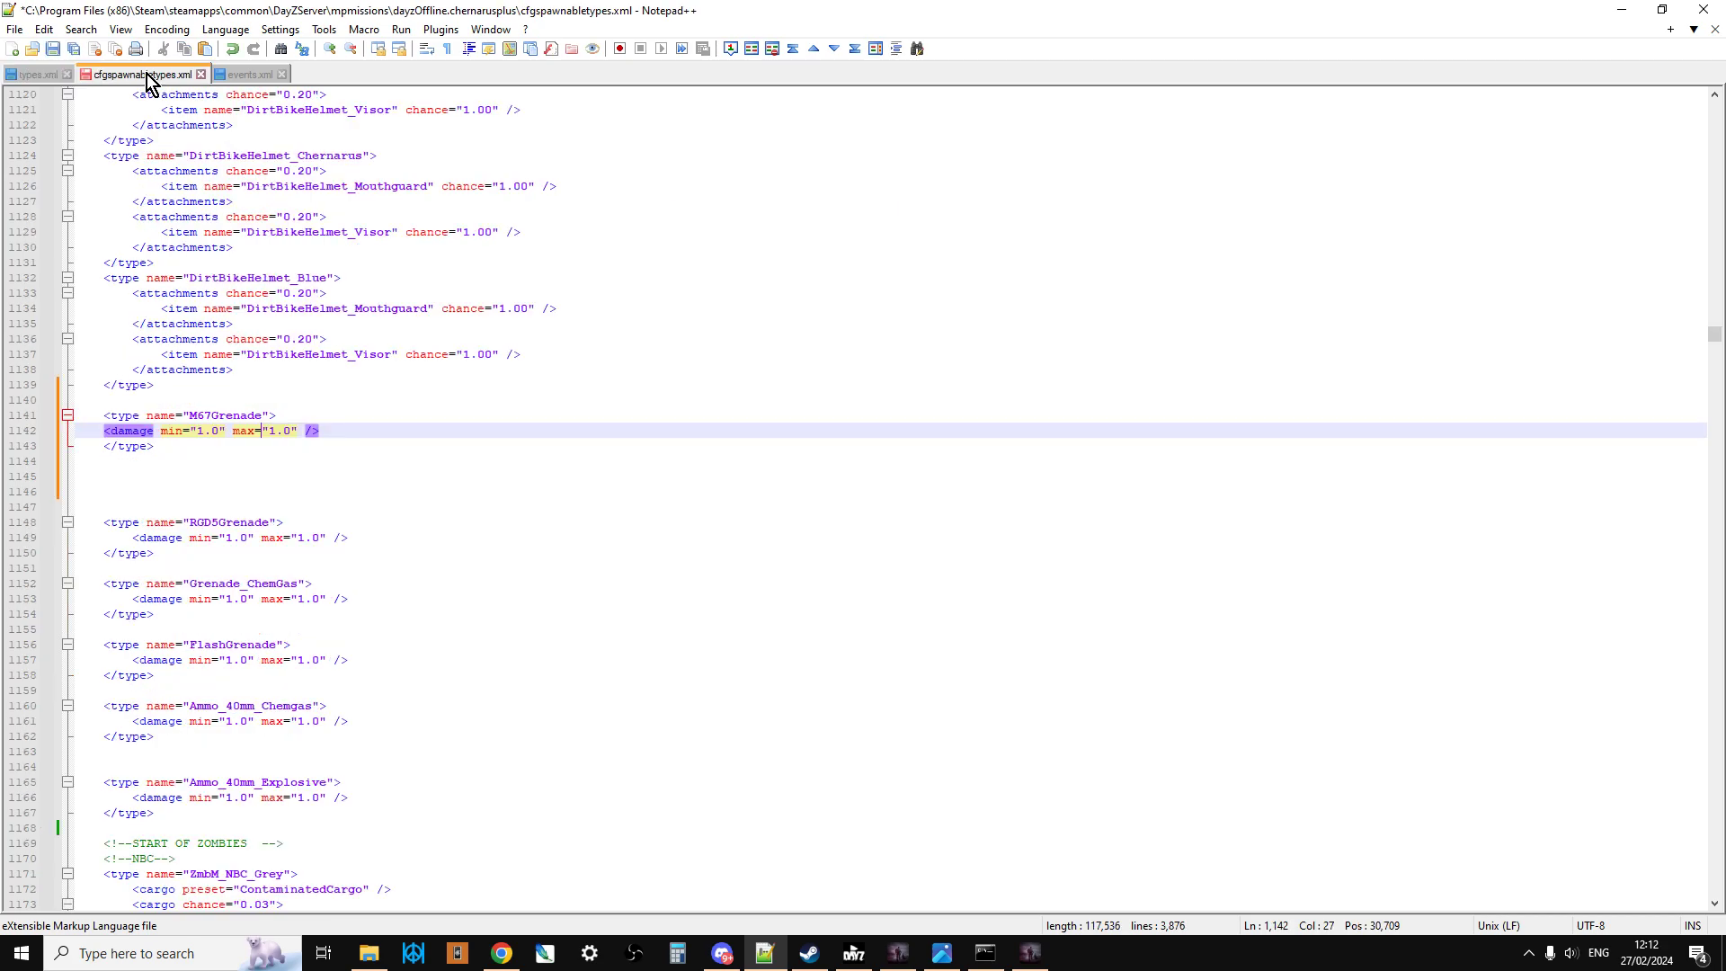
scroll(311, 470, "down", 1)
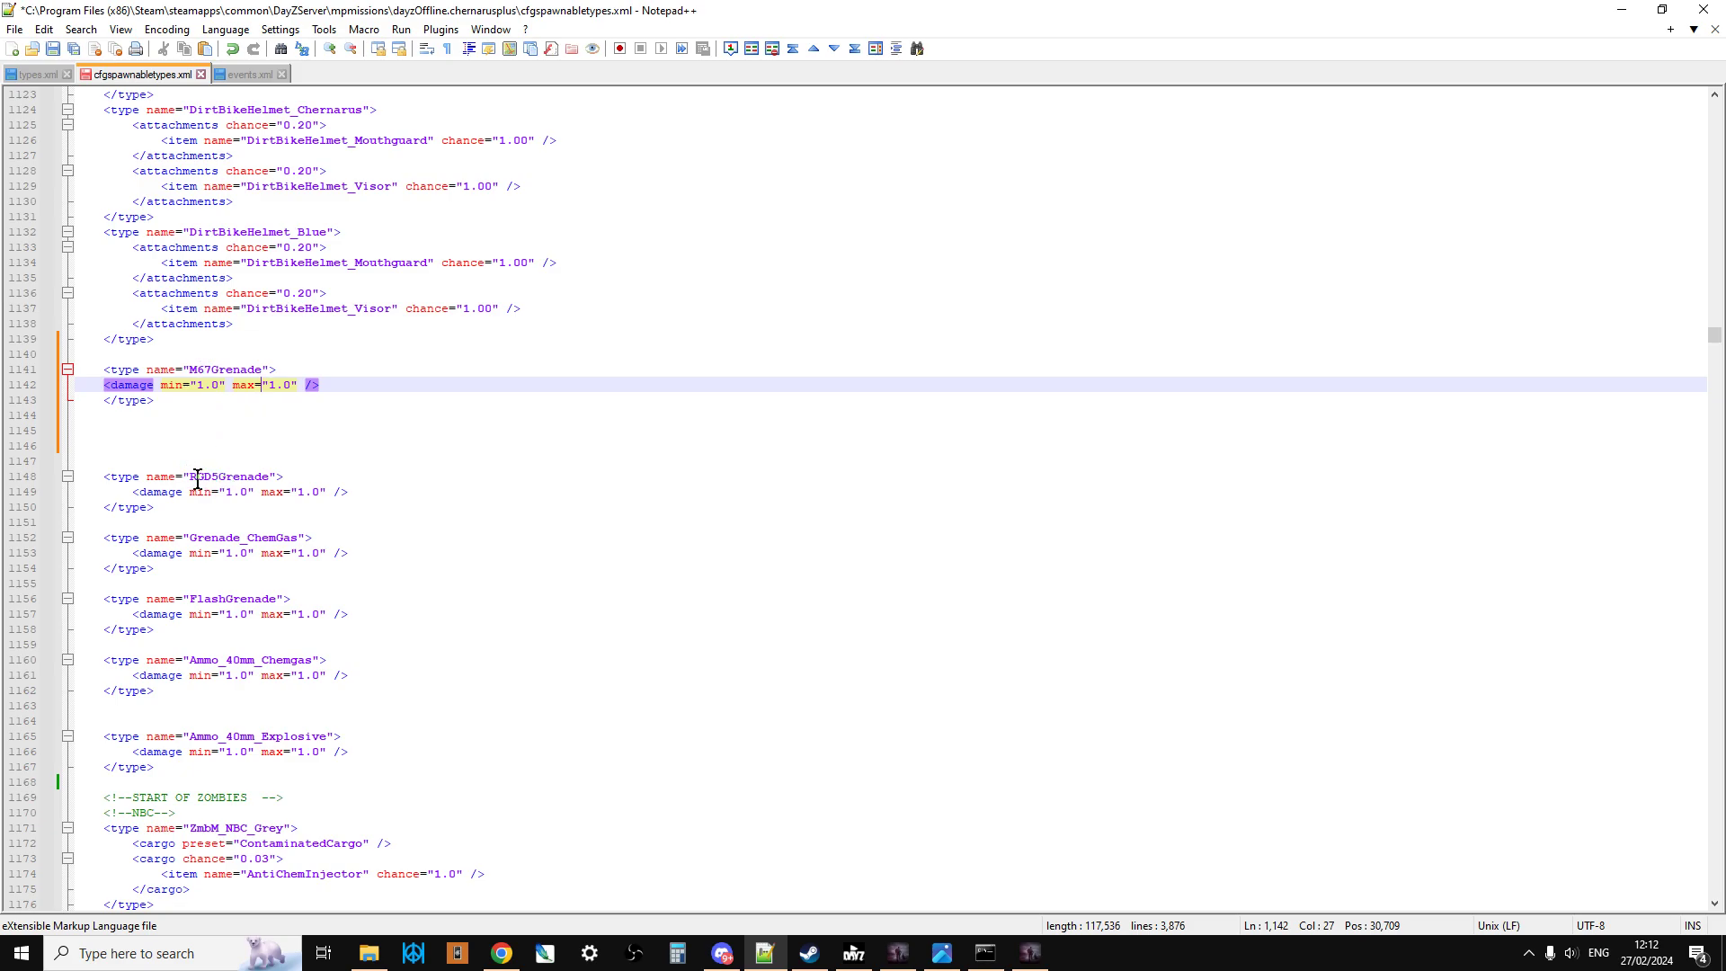
scroll(205, 485, "down", 1)
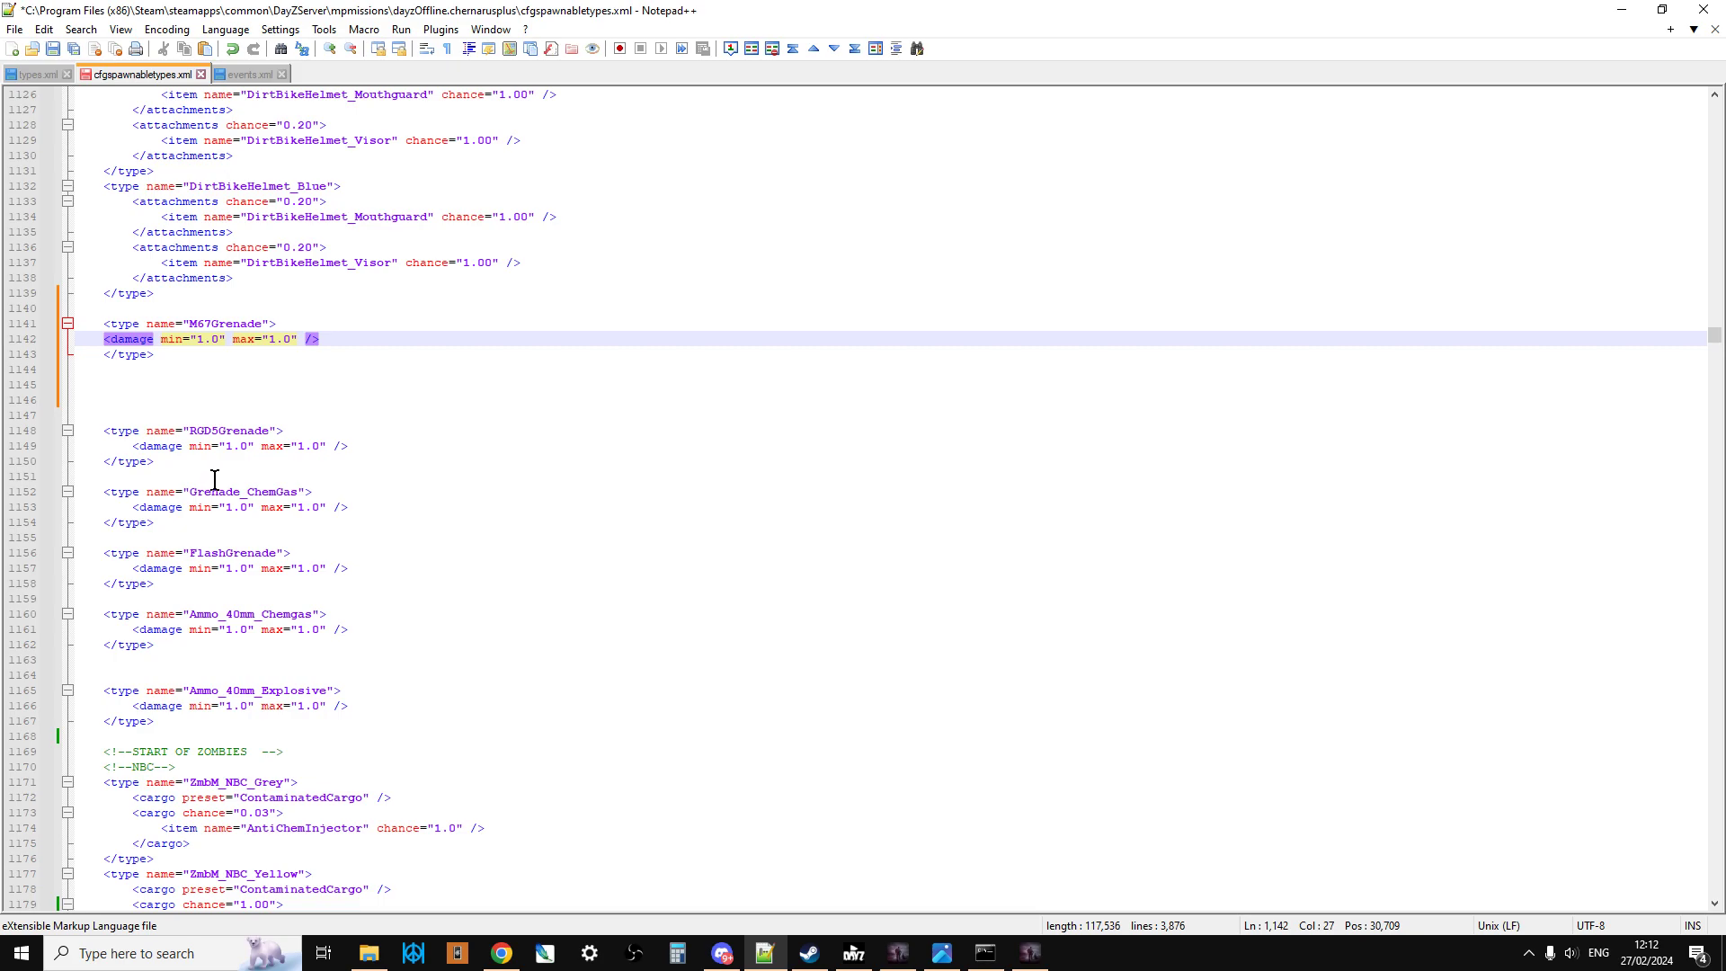
scroll(223, 412, "down", 1)
left_click(223, 401)
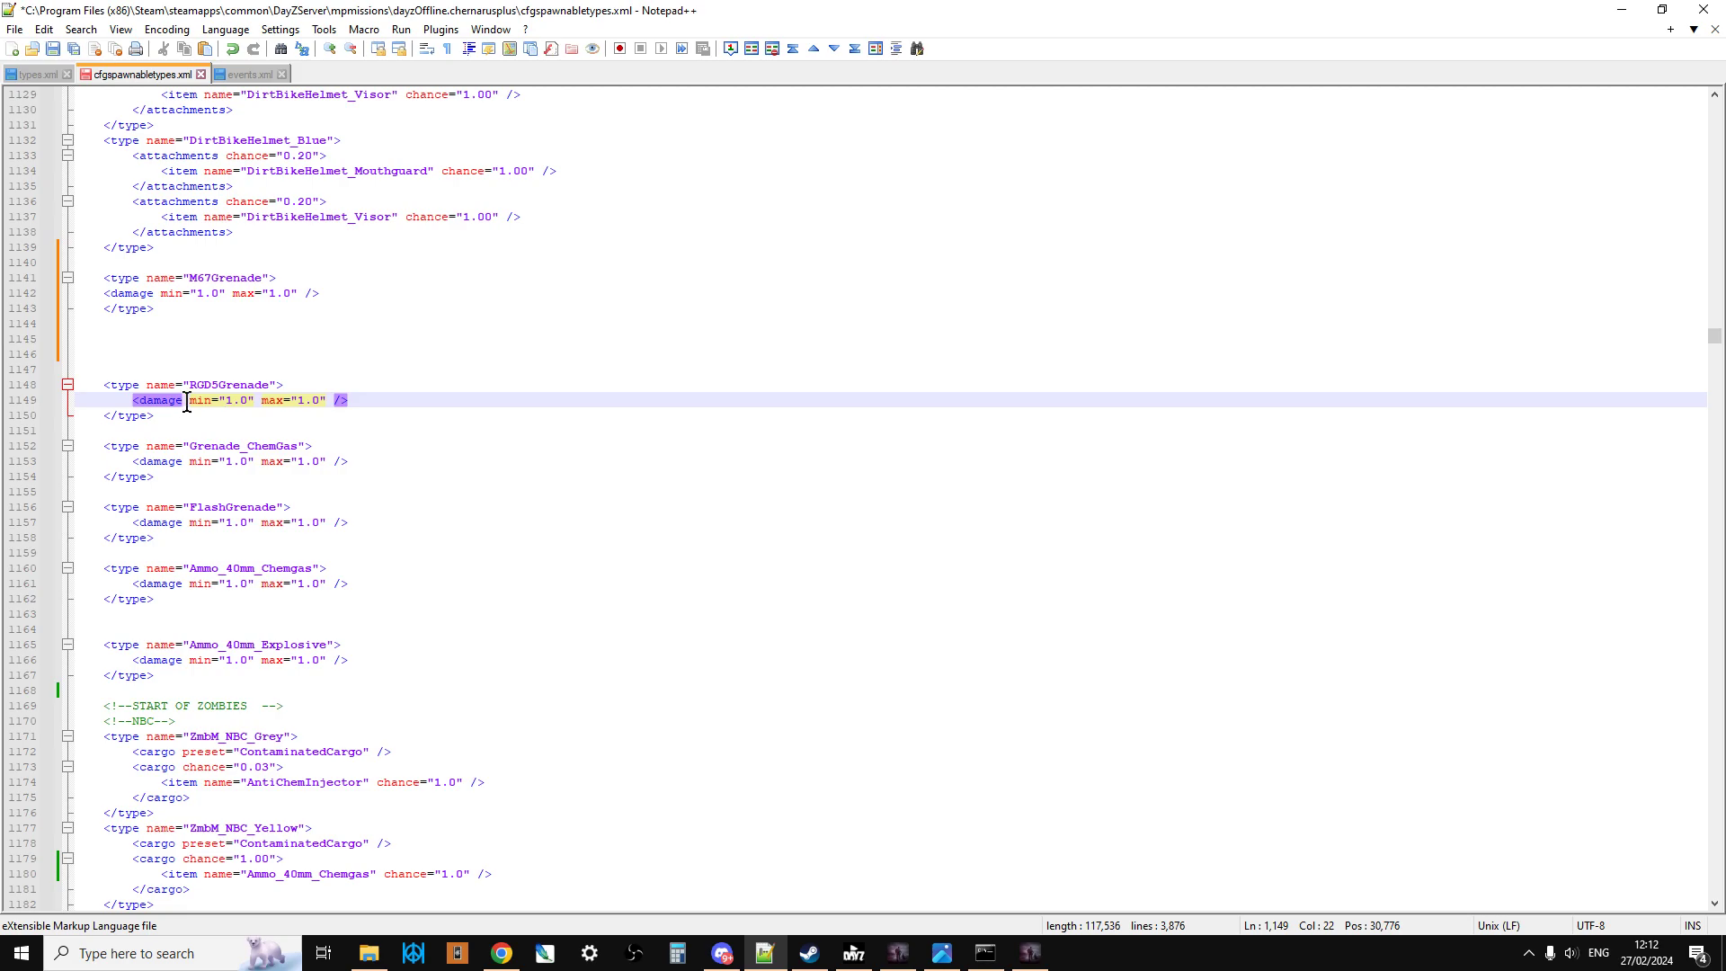
left_click_drag(175, 492, 104, 447)
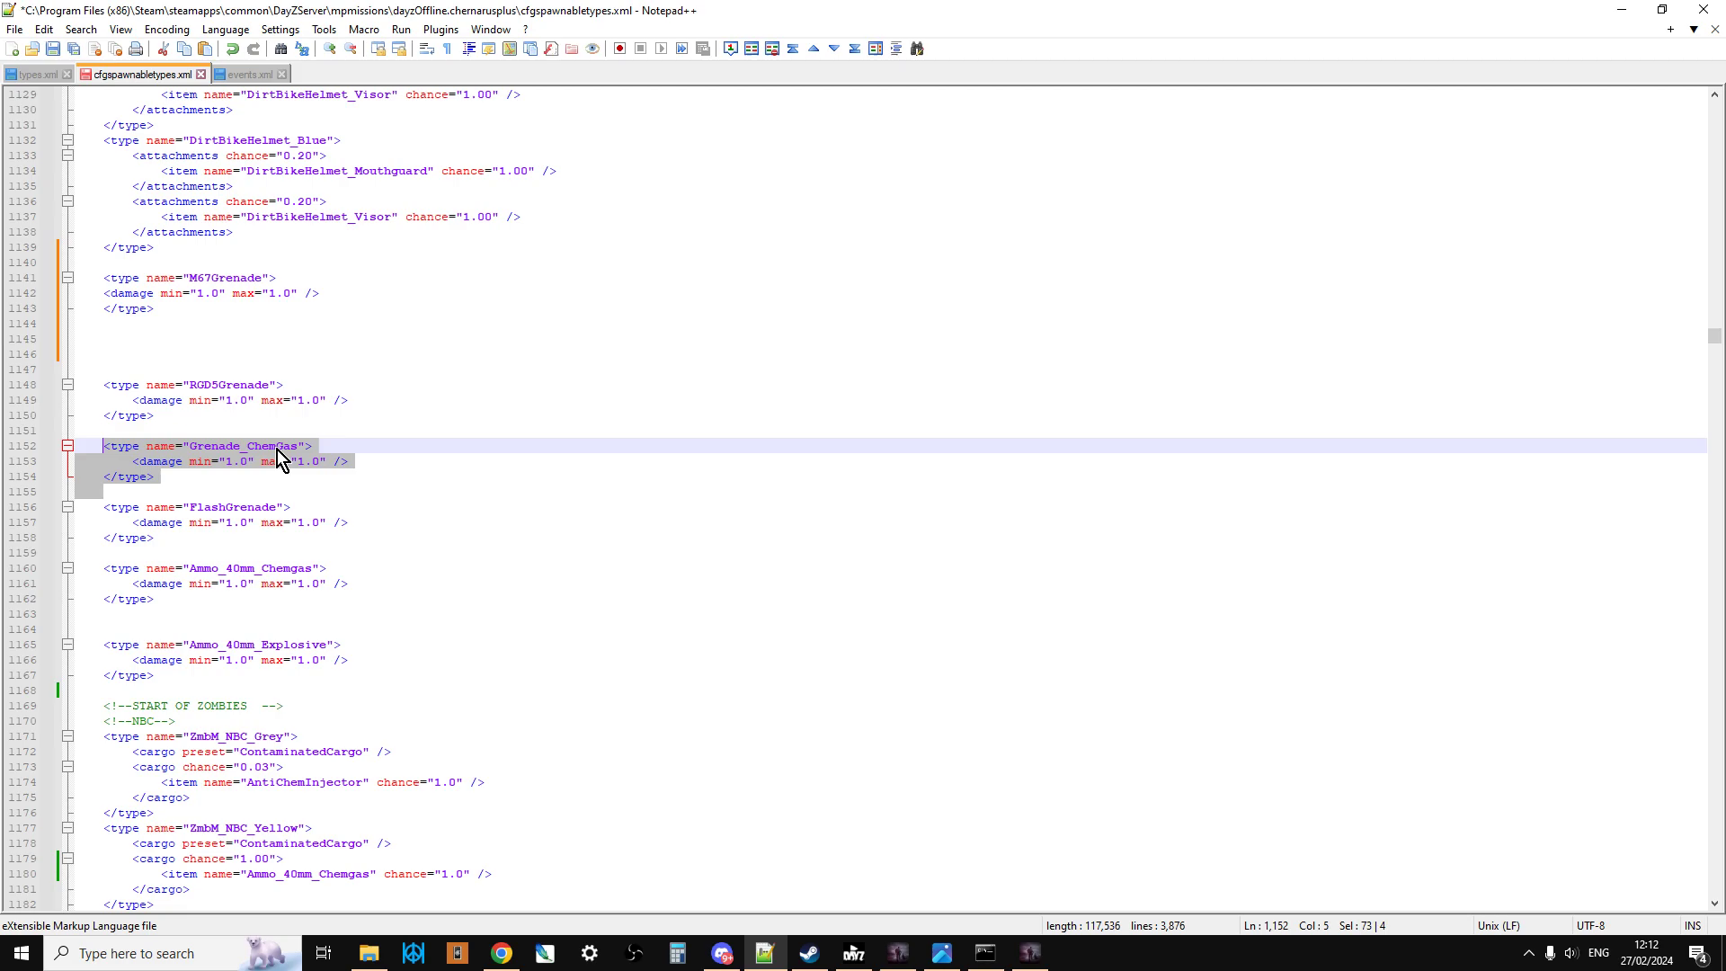
Step: Examine the ZmbM_NBC_Yellow entry under the NBC zombies, highlighting its added cargo block and the Ammo_40mm_Chemgas item line
left_click(219, 472)
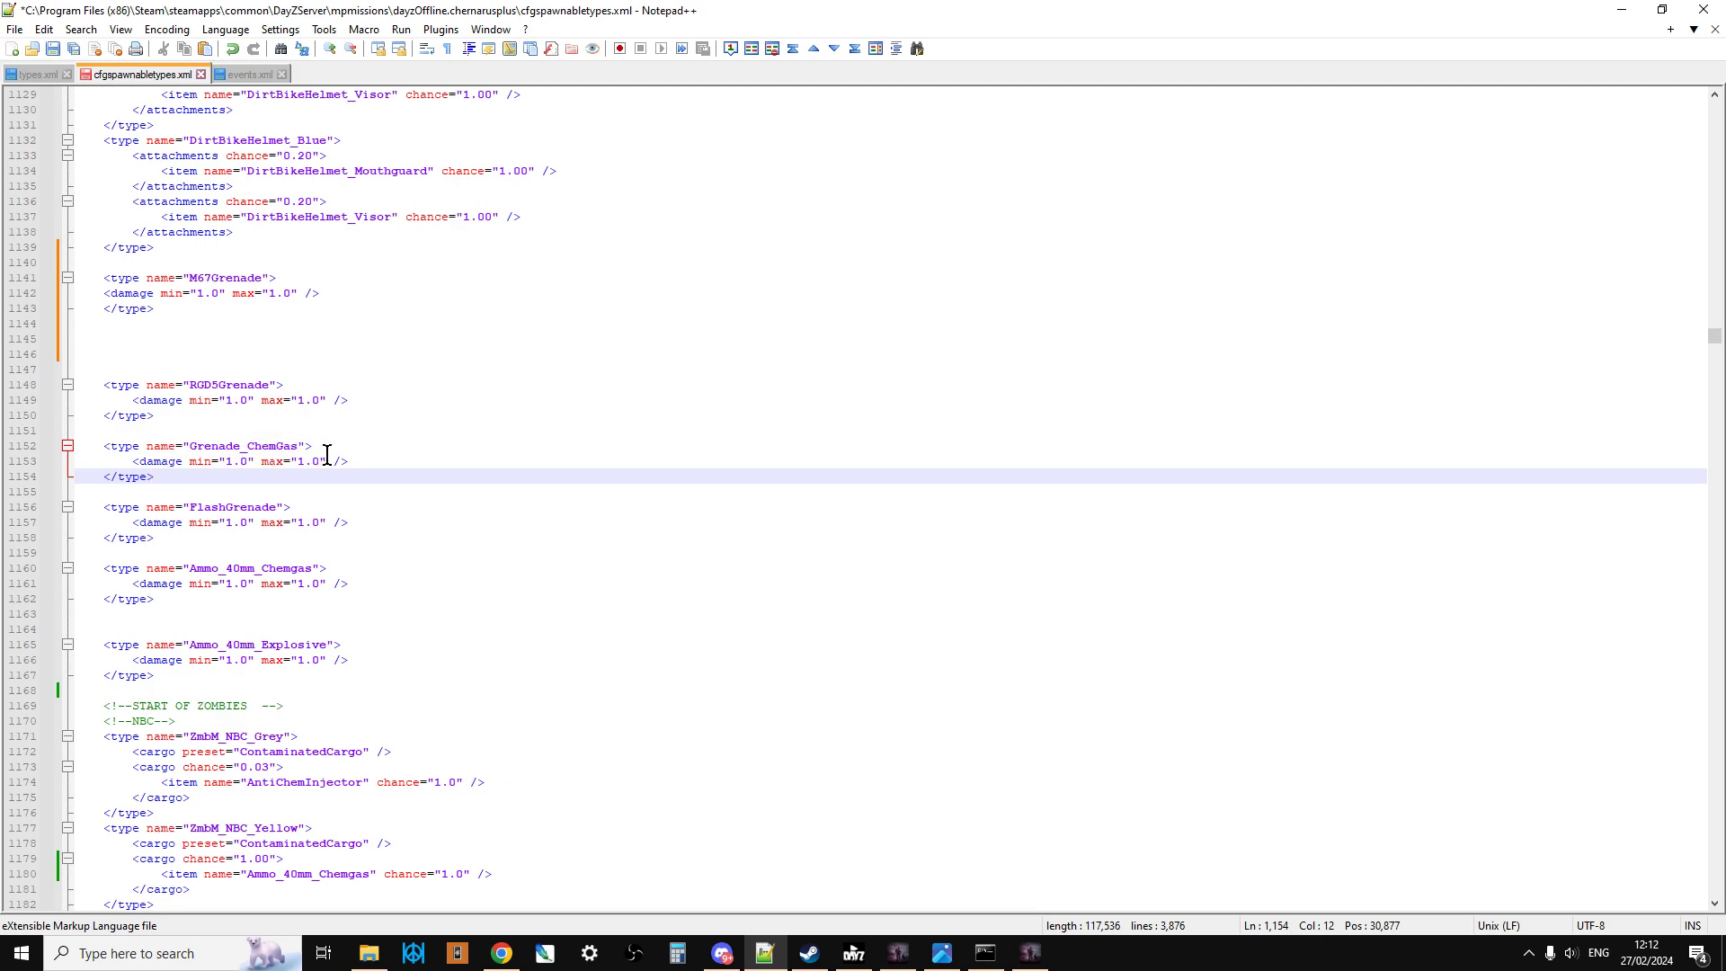
scroll(296, 438, "down", 1)
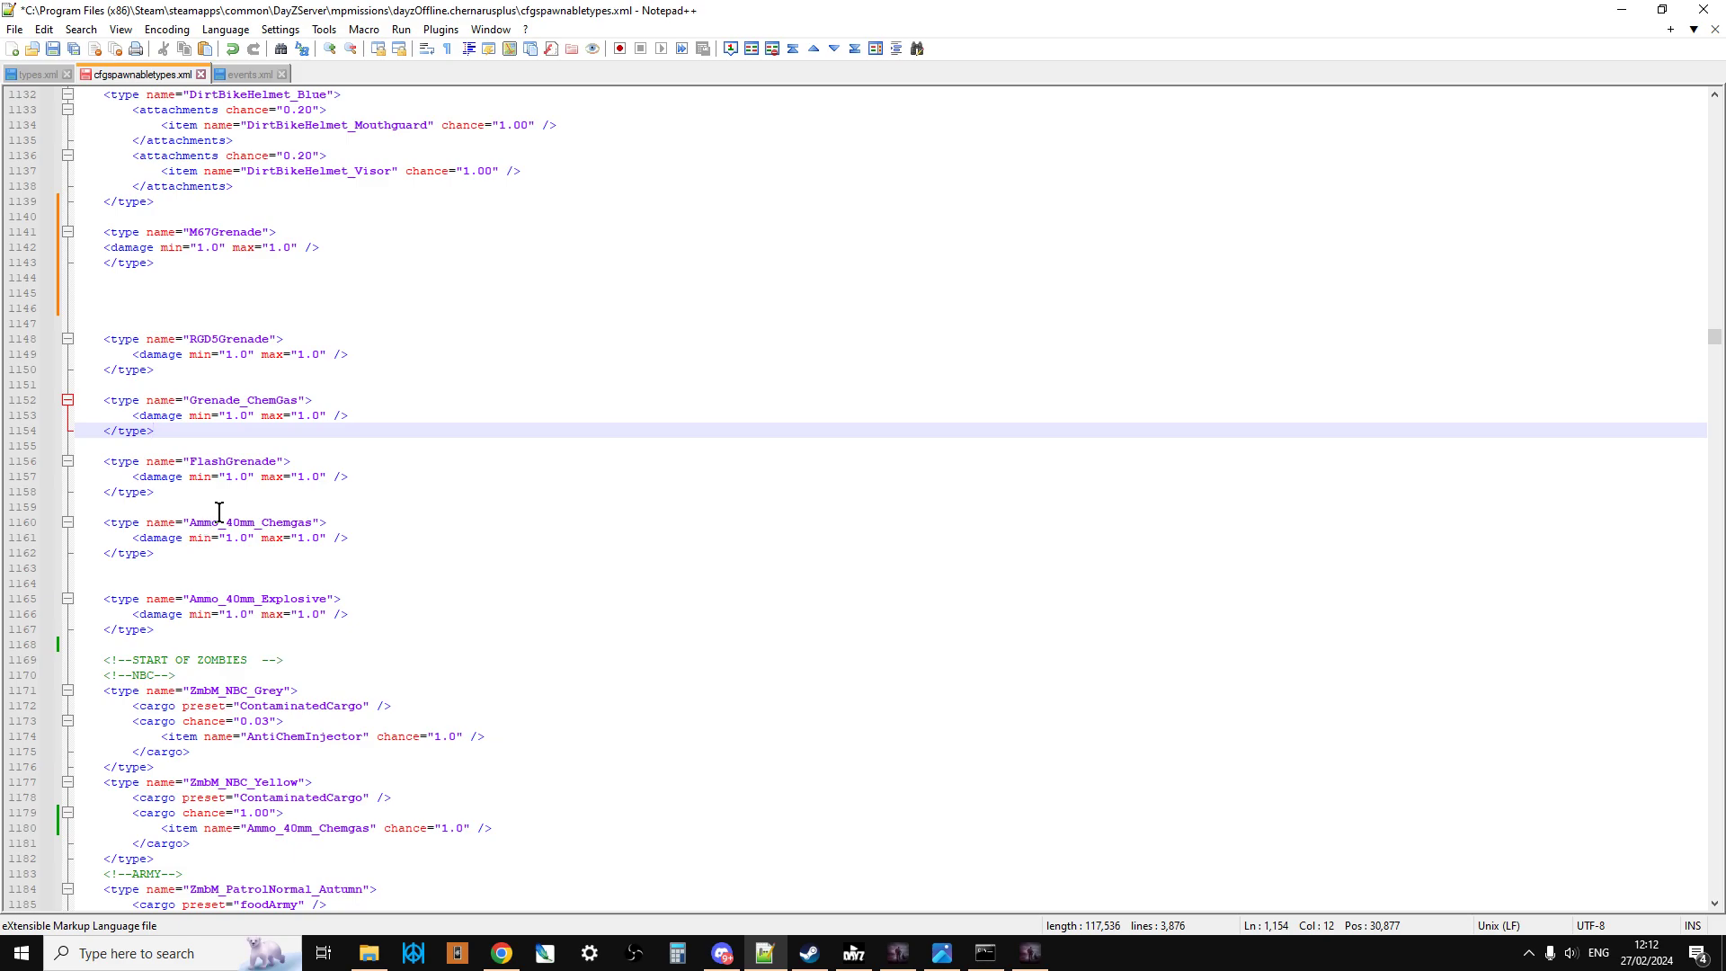
scroll(253, 496, "down", 2)
scroll(254, 496, "down", 5)
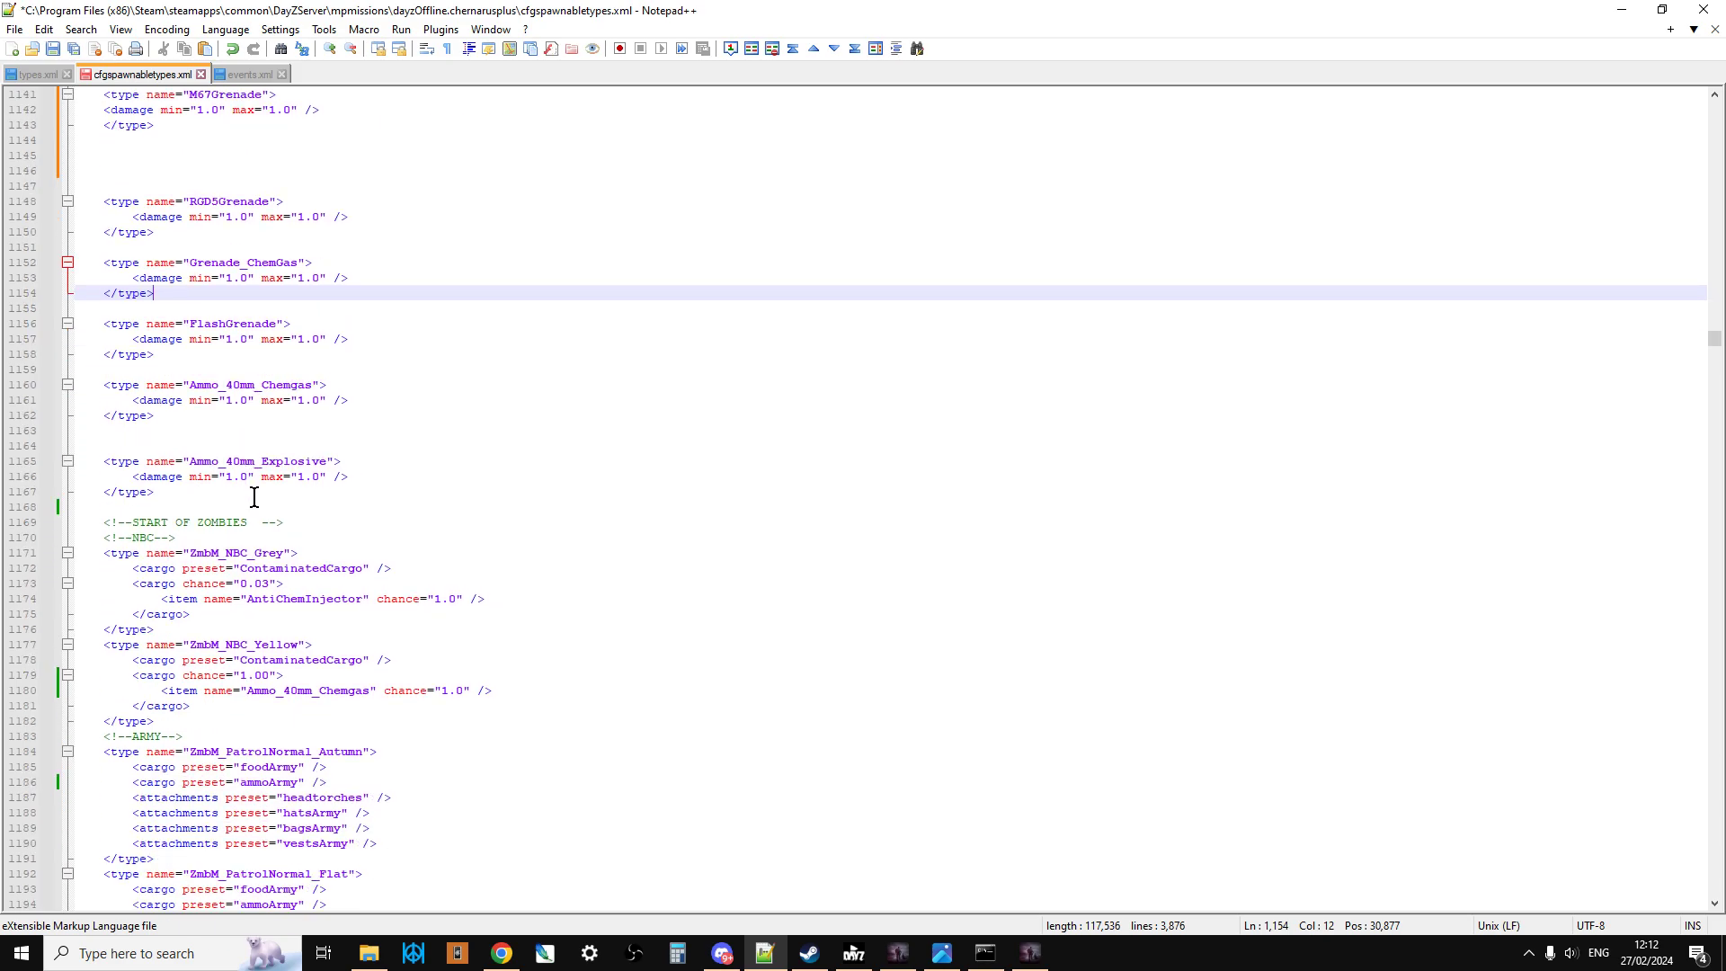
left_click_drag(99, 506, 288, 585)
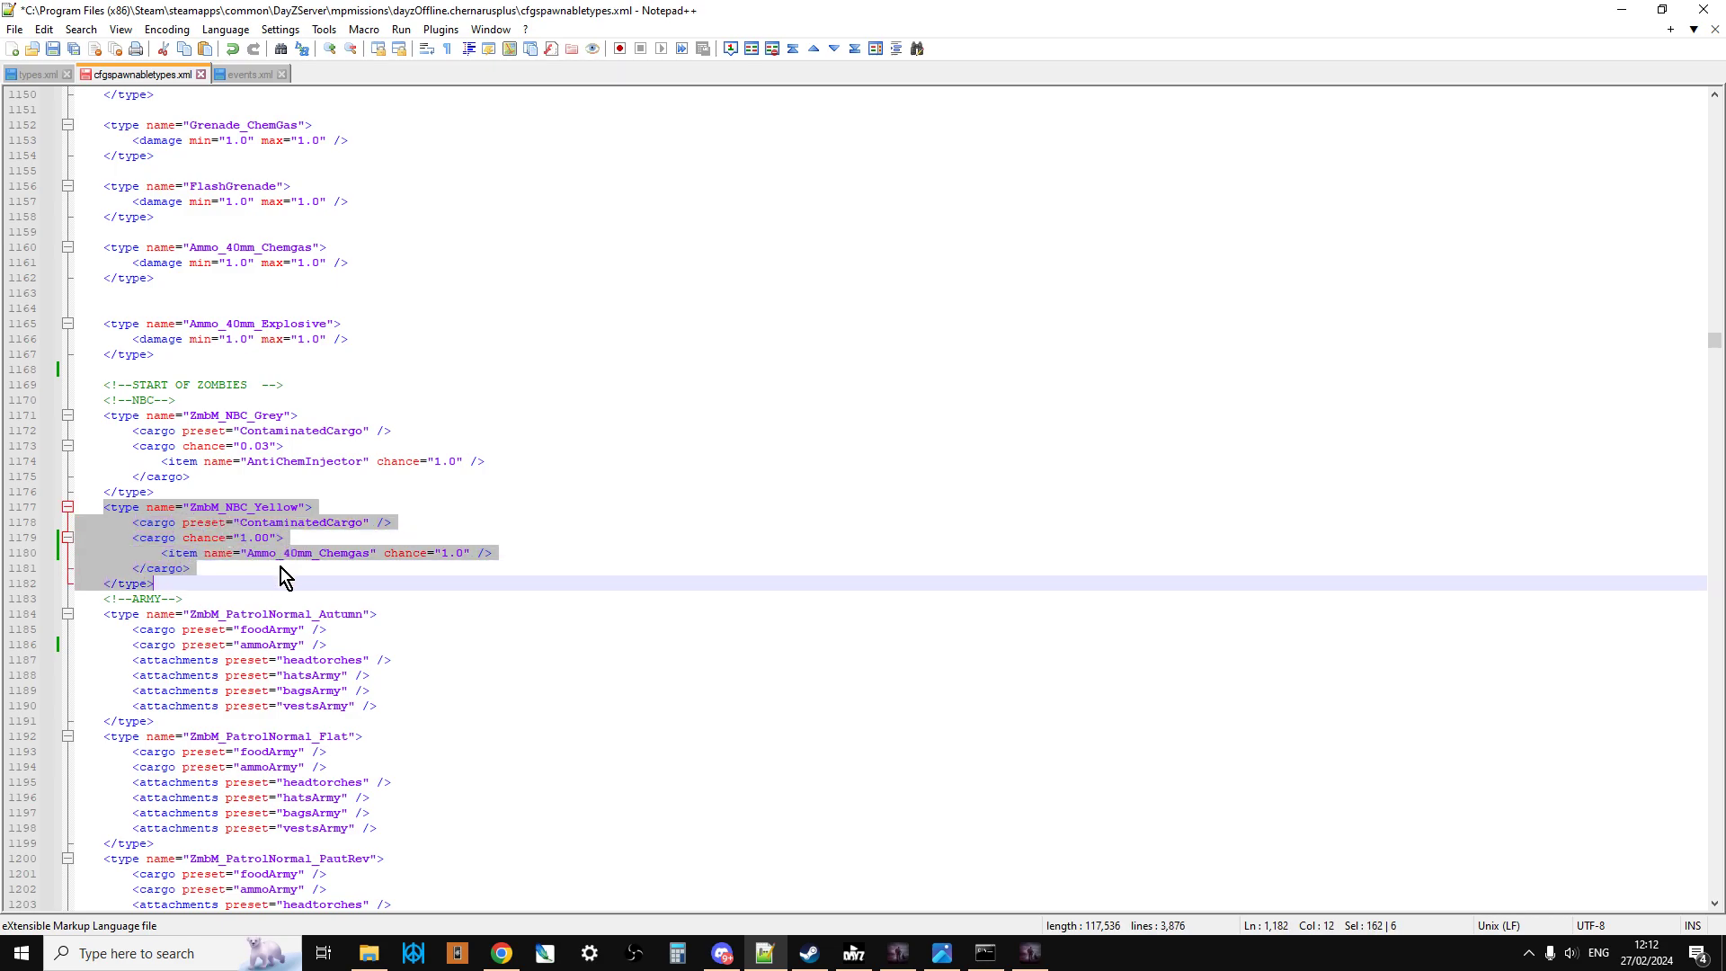
left_click(280, 568)
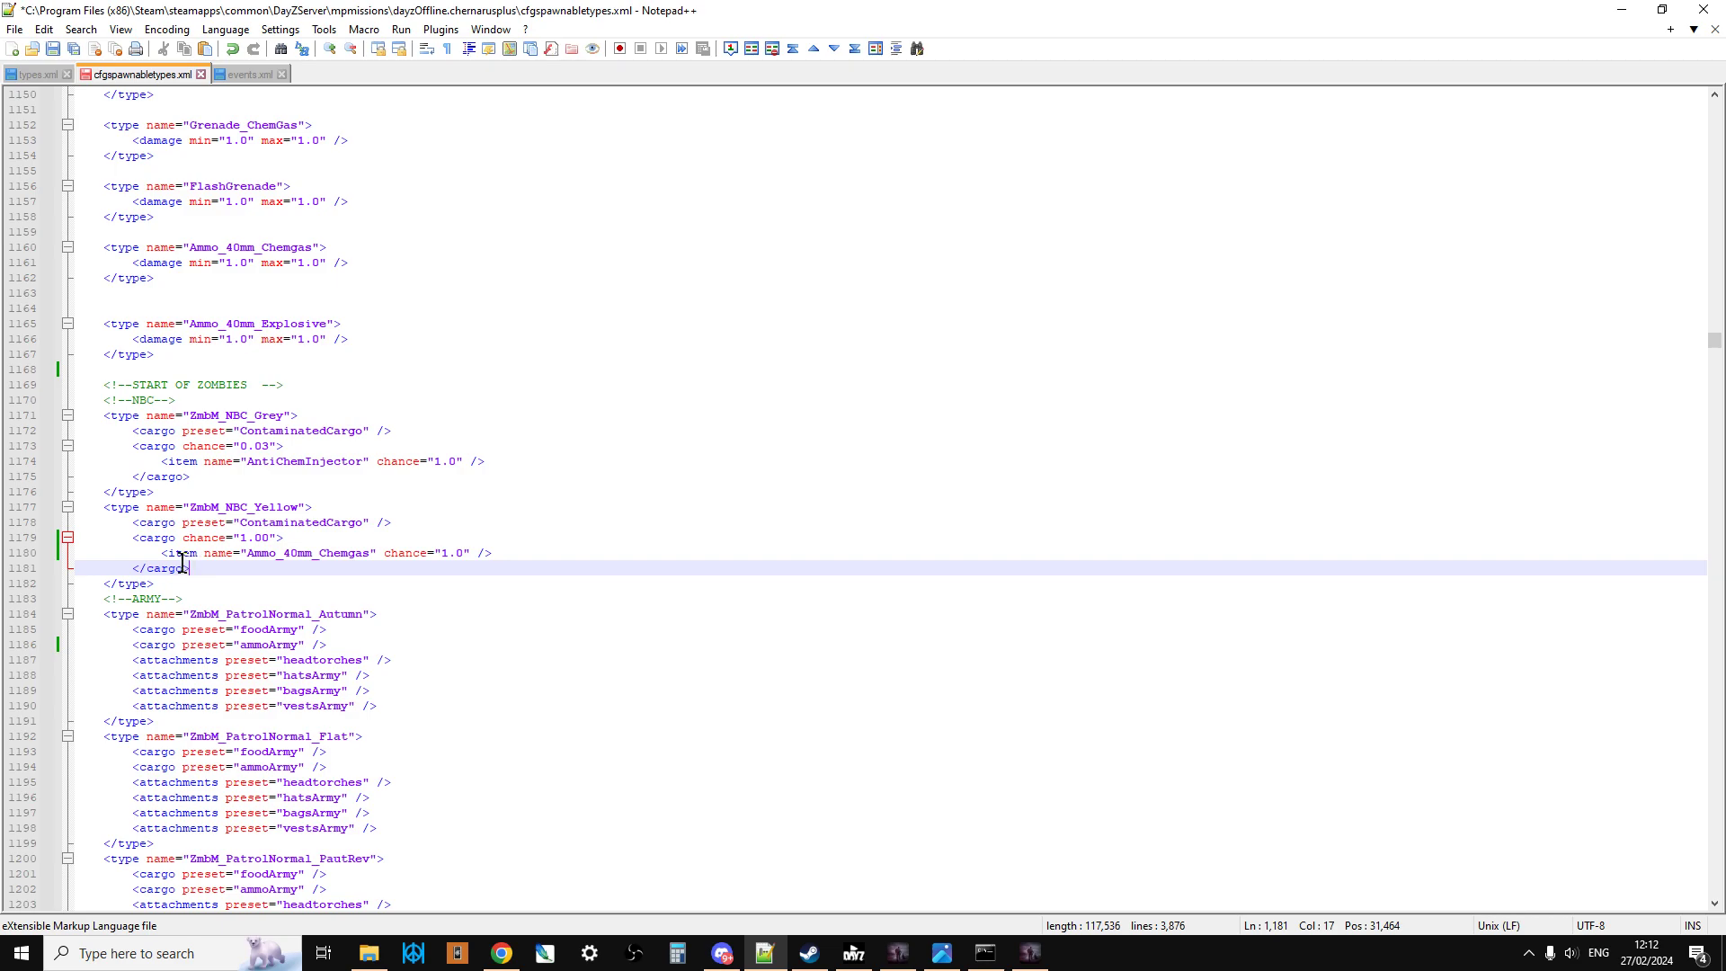
left_click_drag(189, 567, 133, 537)
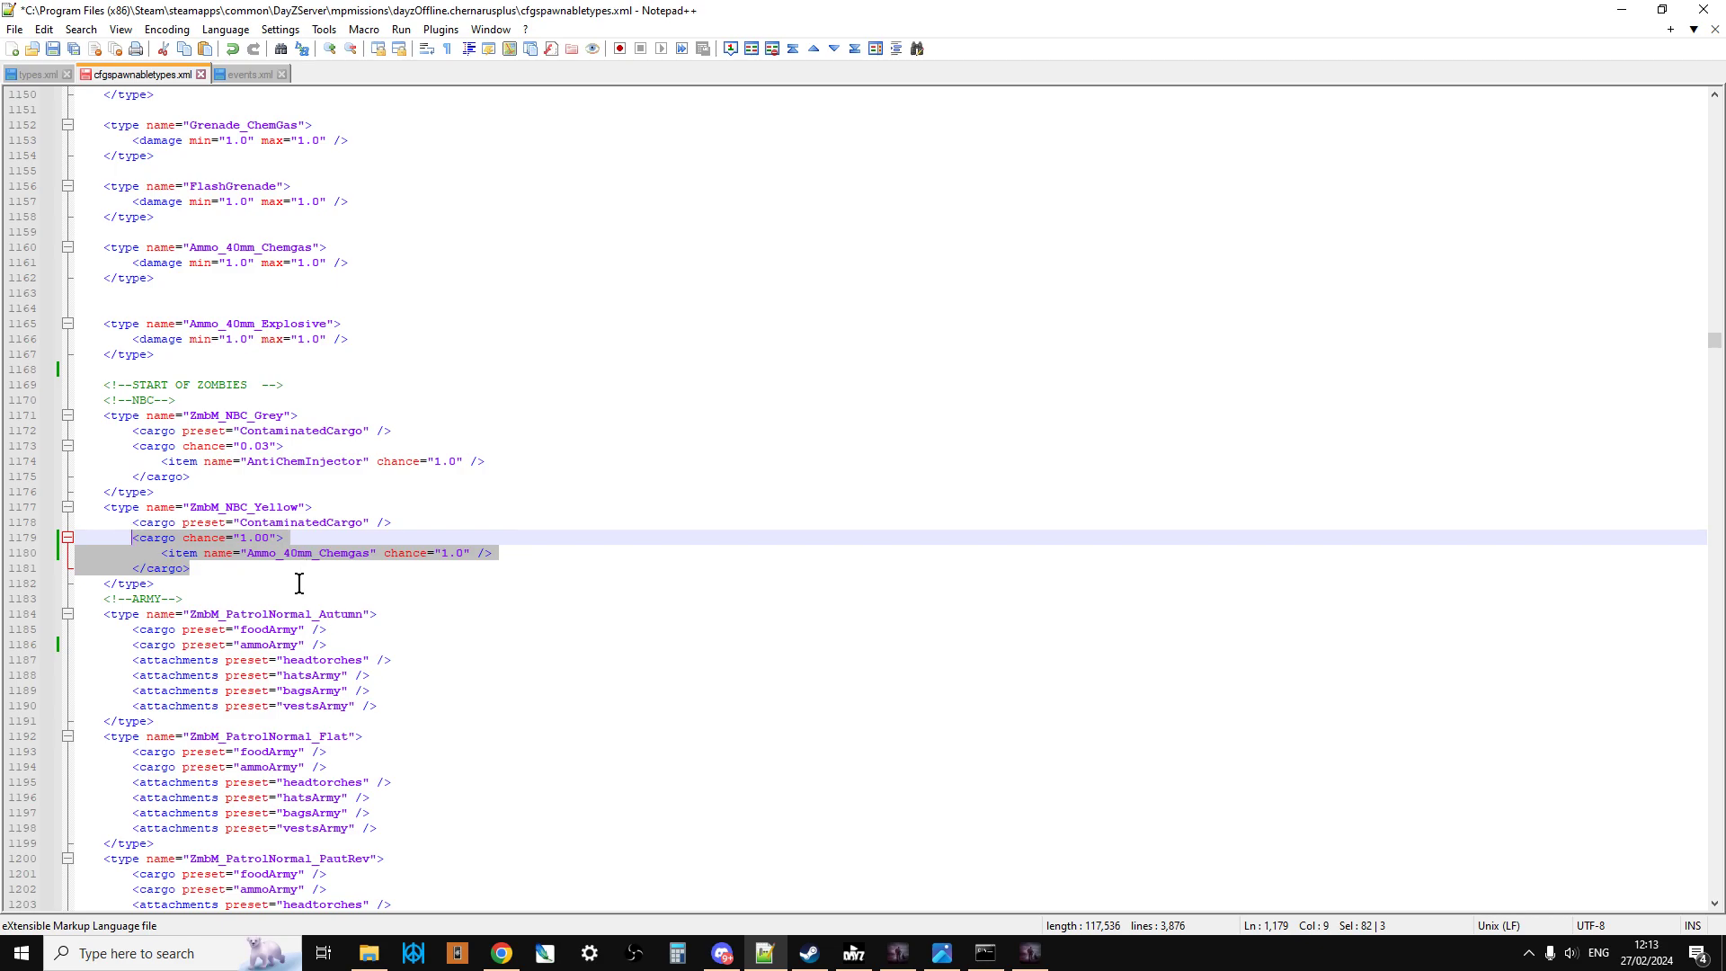
left_click(193, 570)
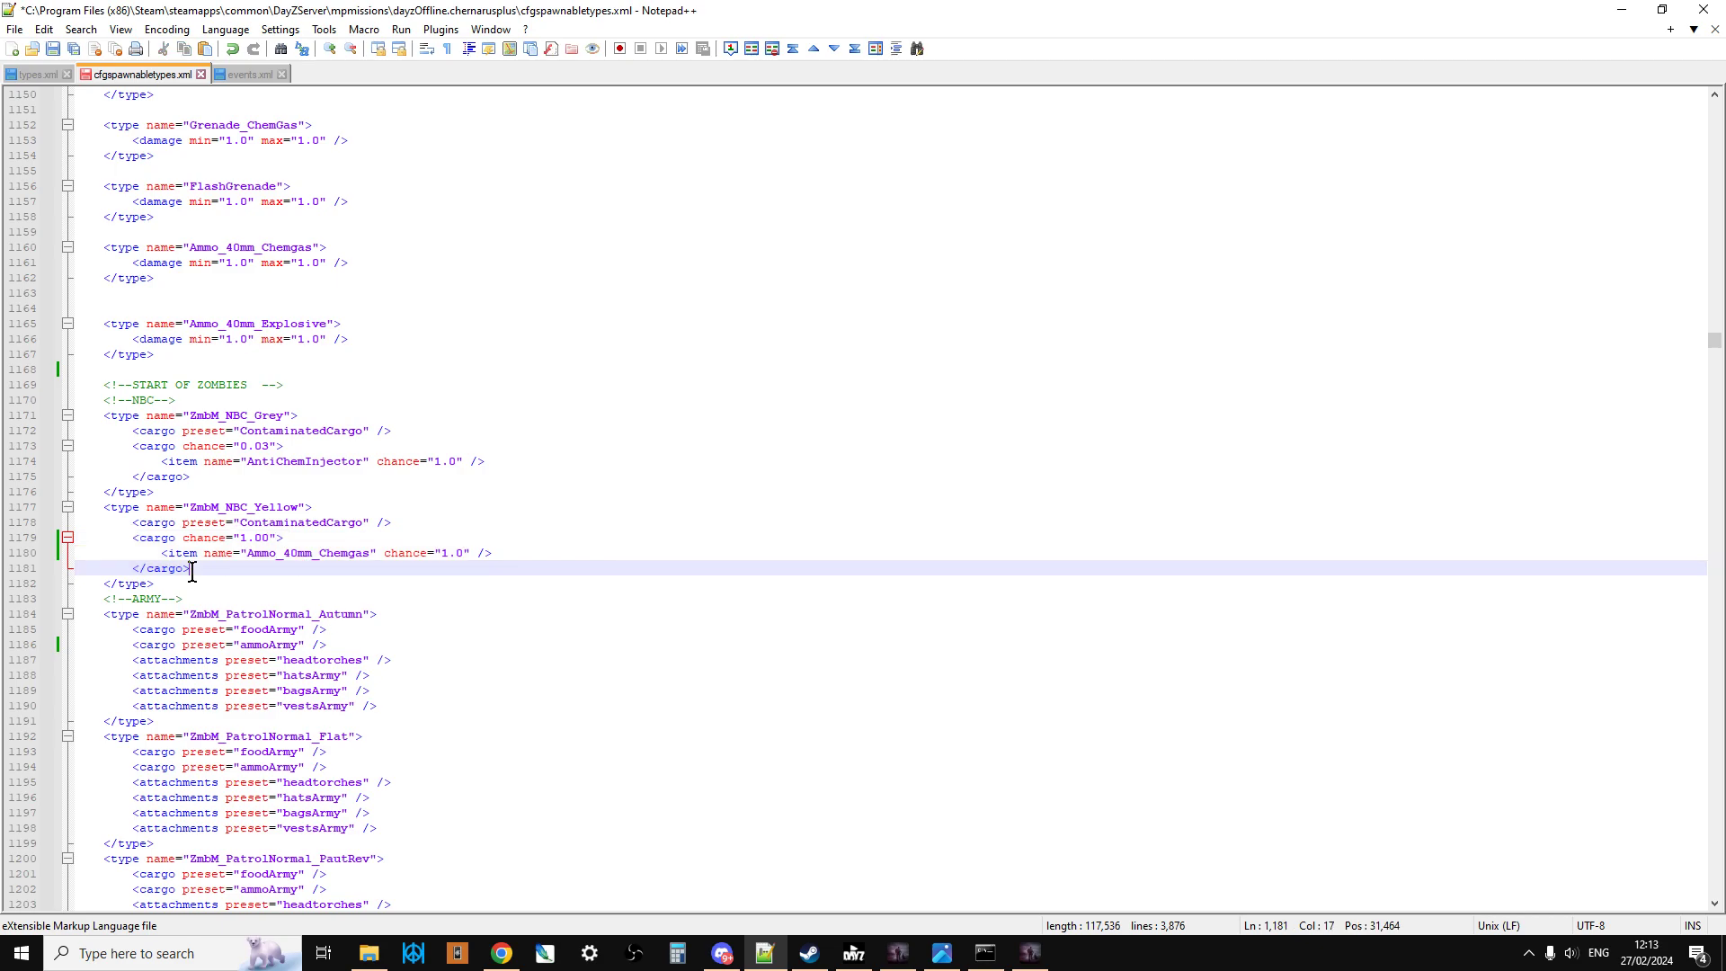
left_click_drag(161, 553, 514, 547)
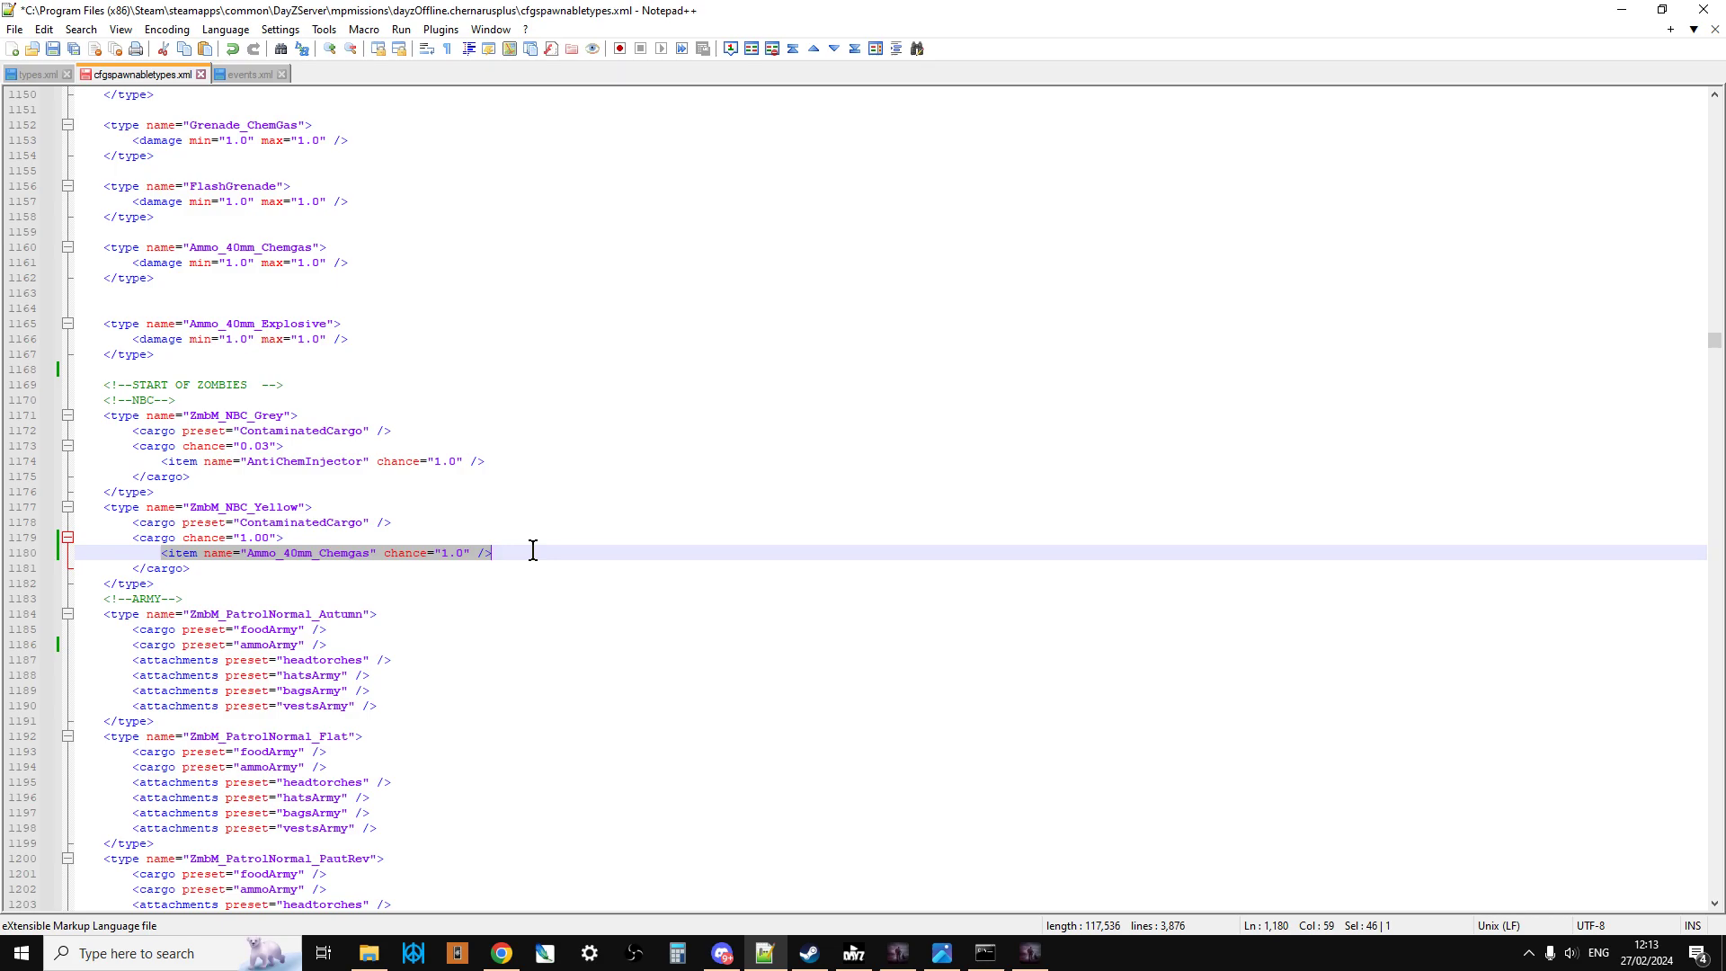
Step: Review the army zombie entries and highlight the ZmbM_usSoldier_Officer_Desert type, including its RGD5Grenade cargo block
scroll(474, 568, "down", 8)
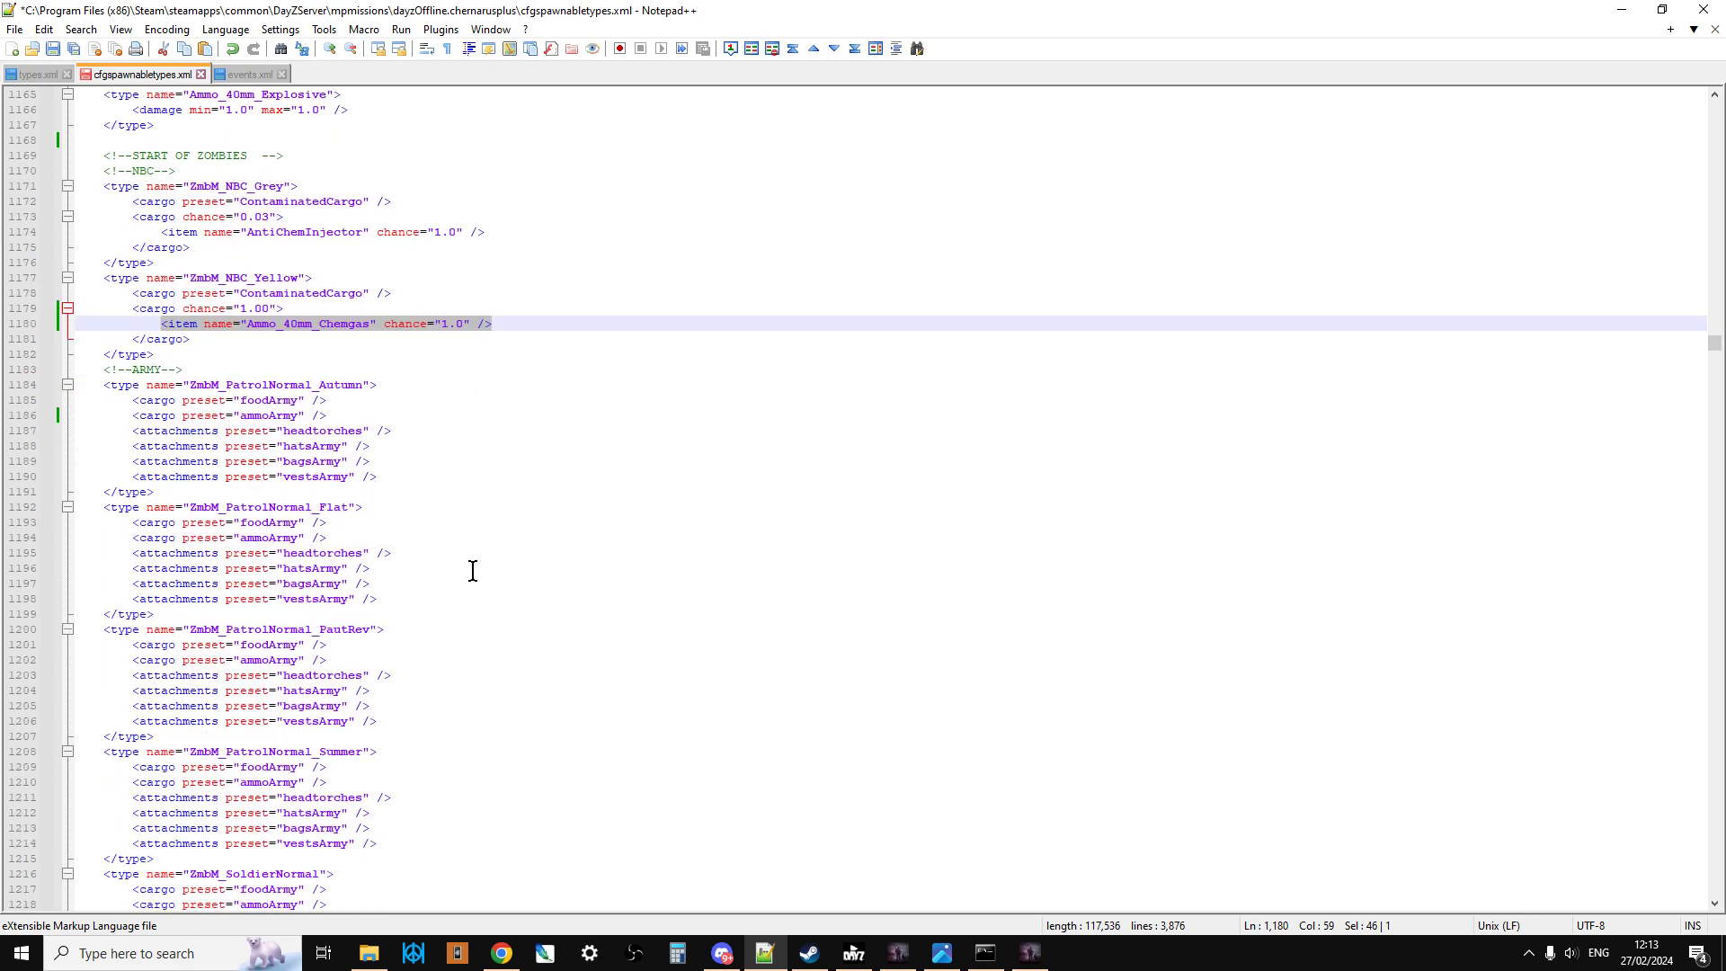
scroll(473, 570, "down", 5)
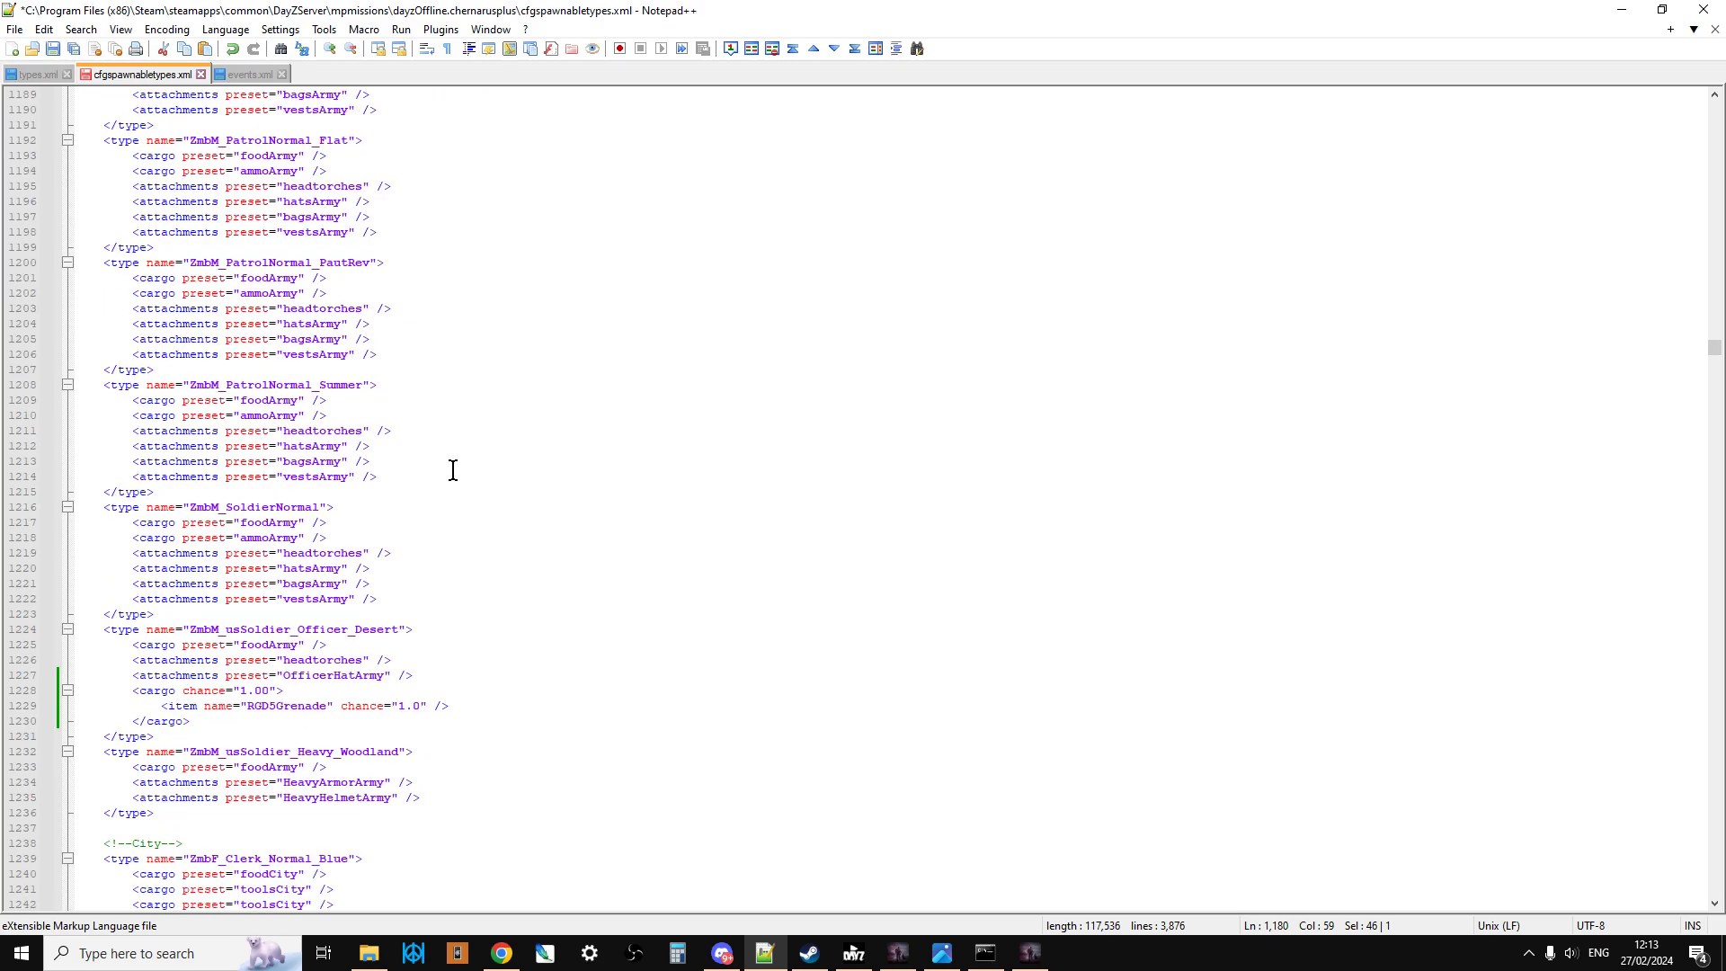
scroll(451, 472, "down", 11)
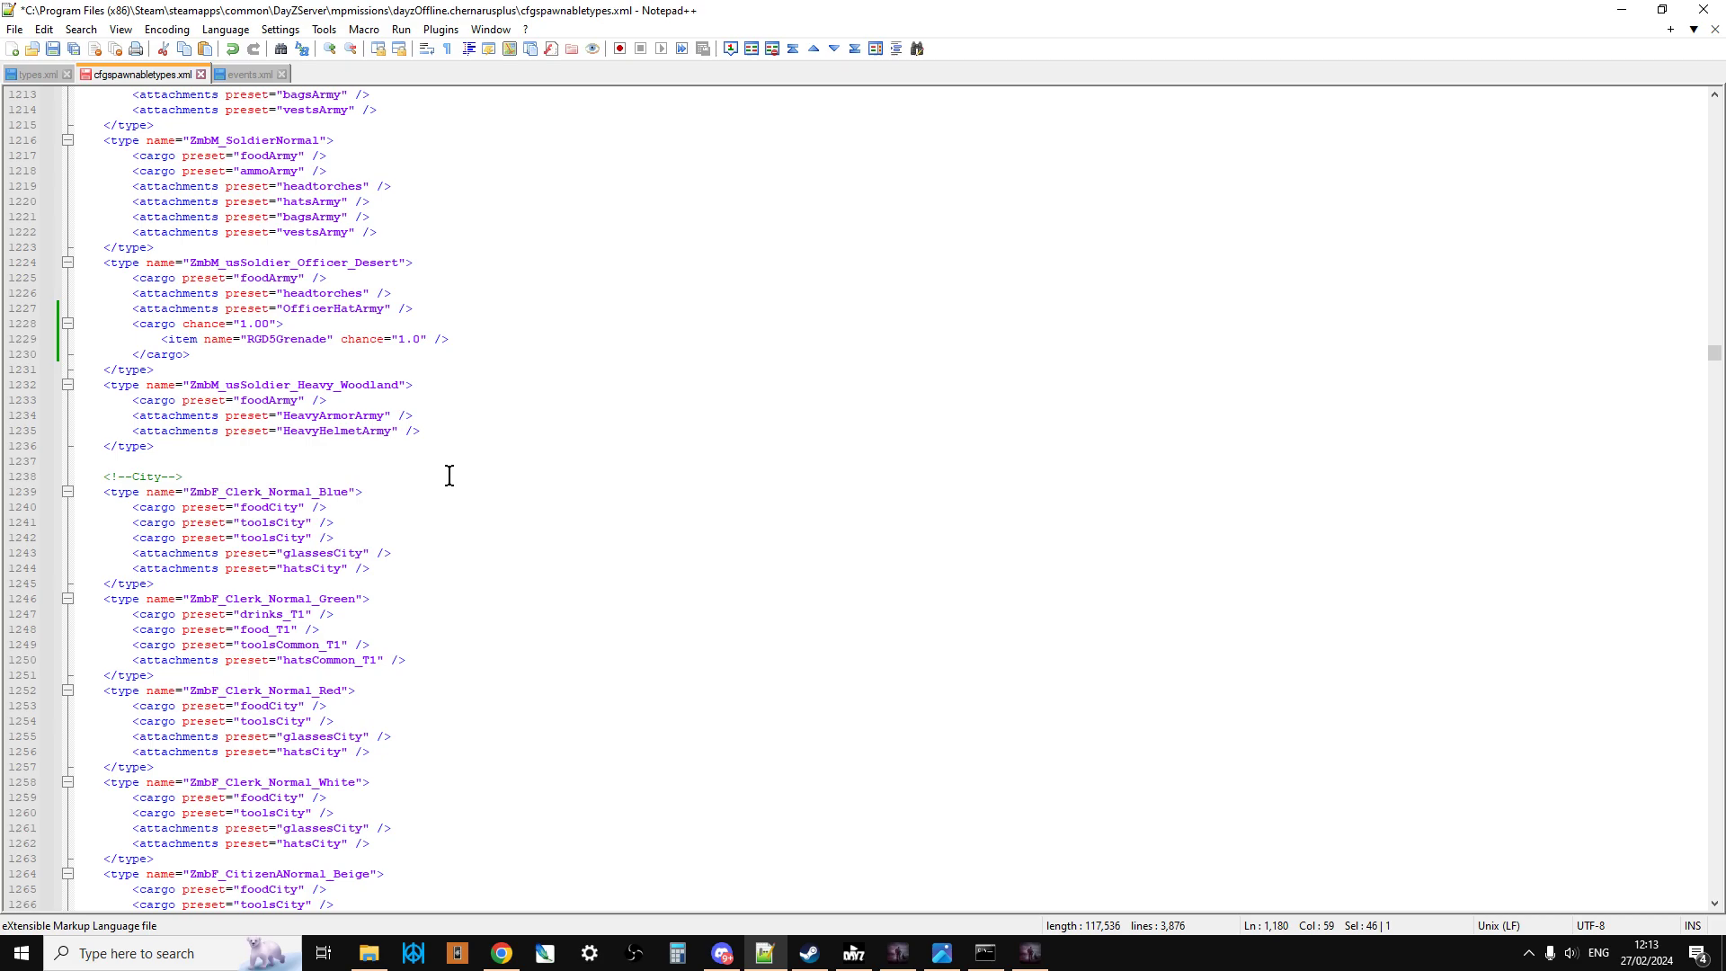
scroll(449, 475, "down", 3)
scroll(449, 475, "up", 11)
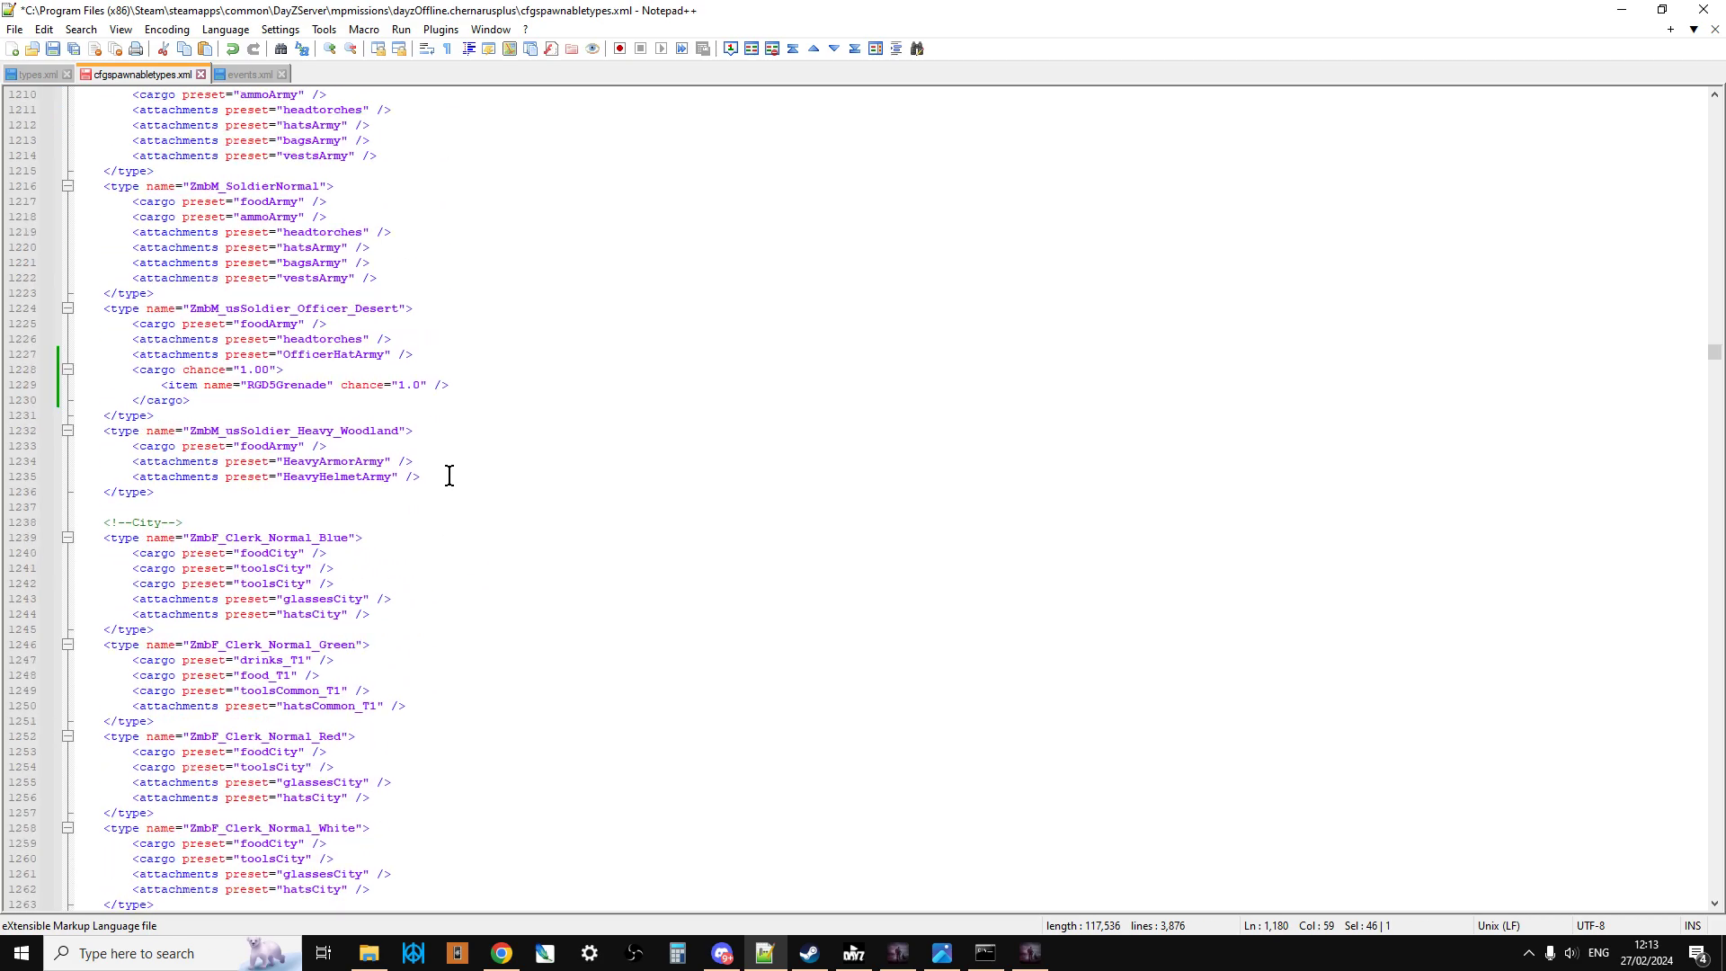
scroll(450, 476, "up", 8)
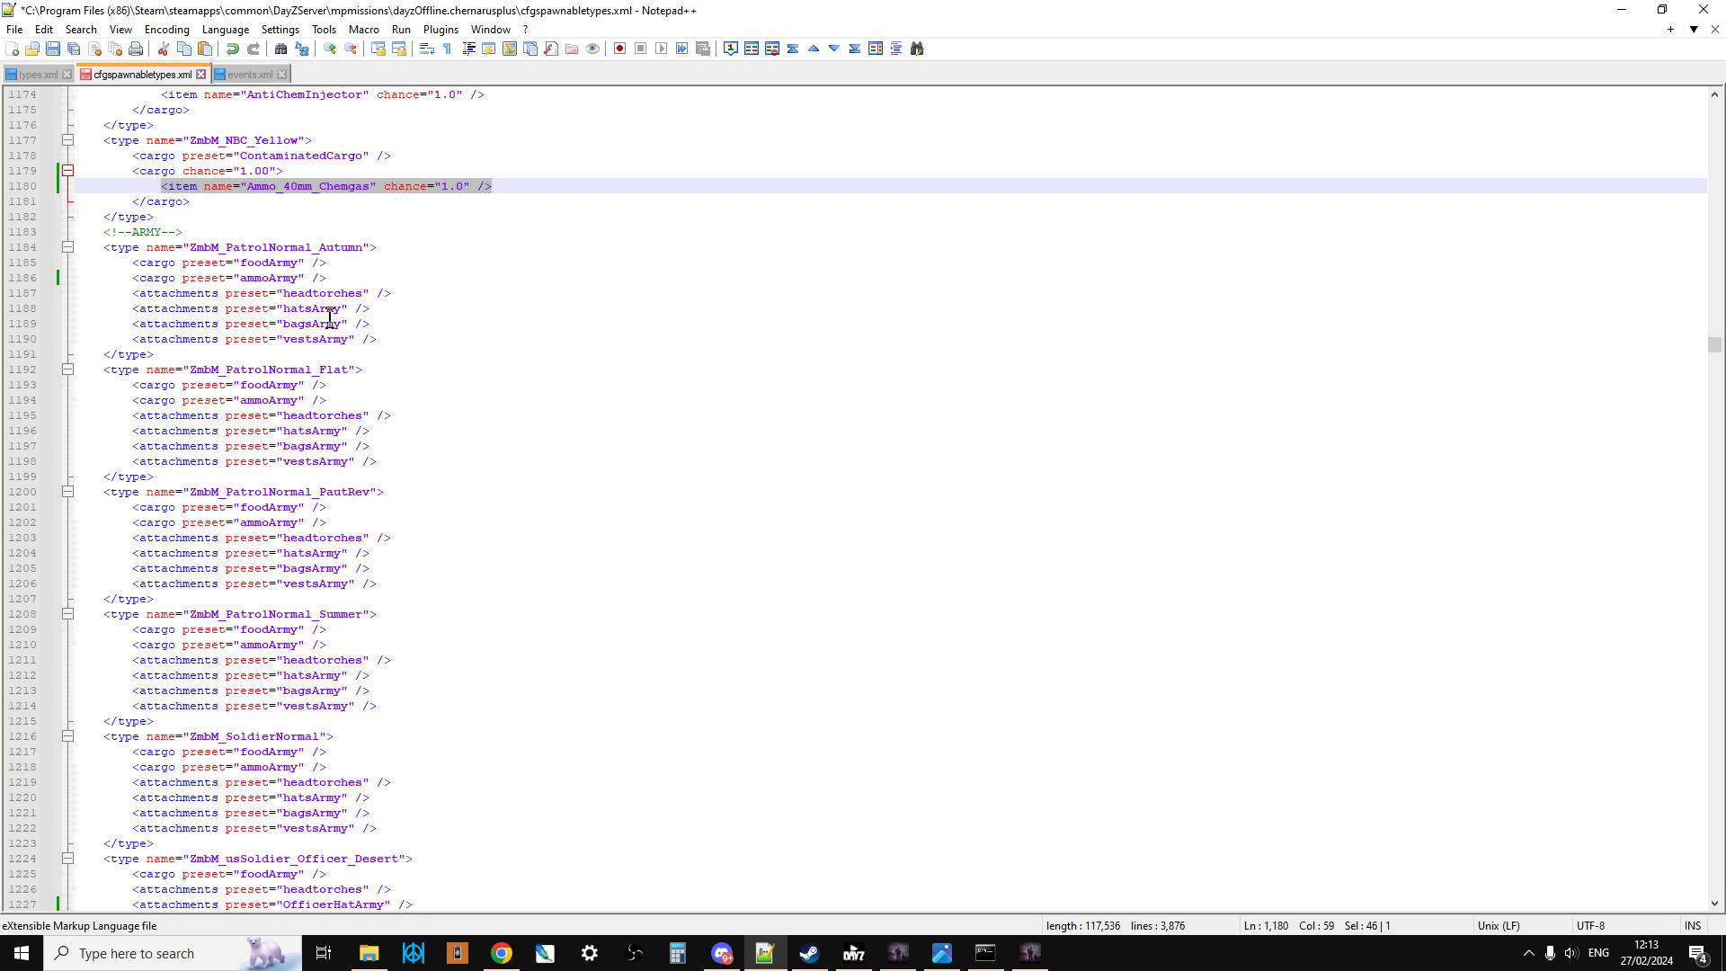
scroll(382, 397, "down", 1)
scroll(382, 397, "down", 3)
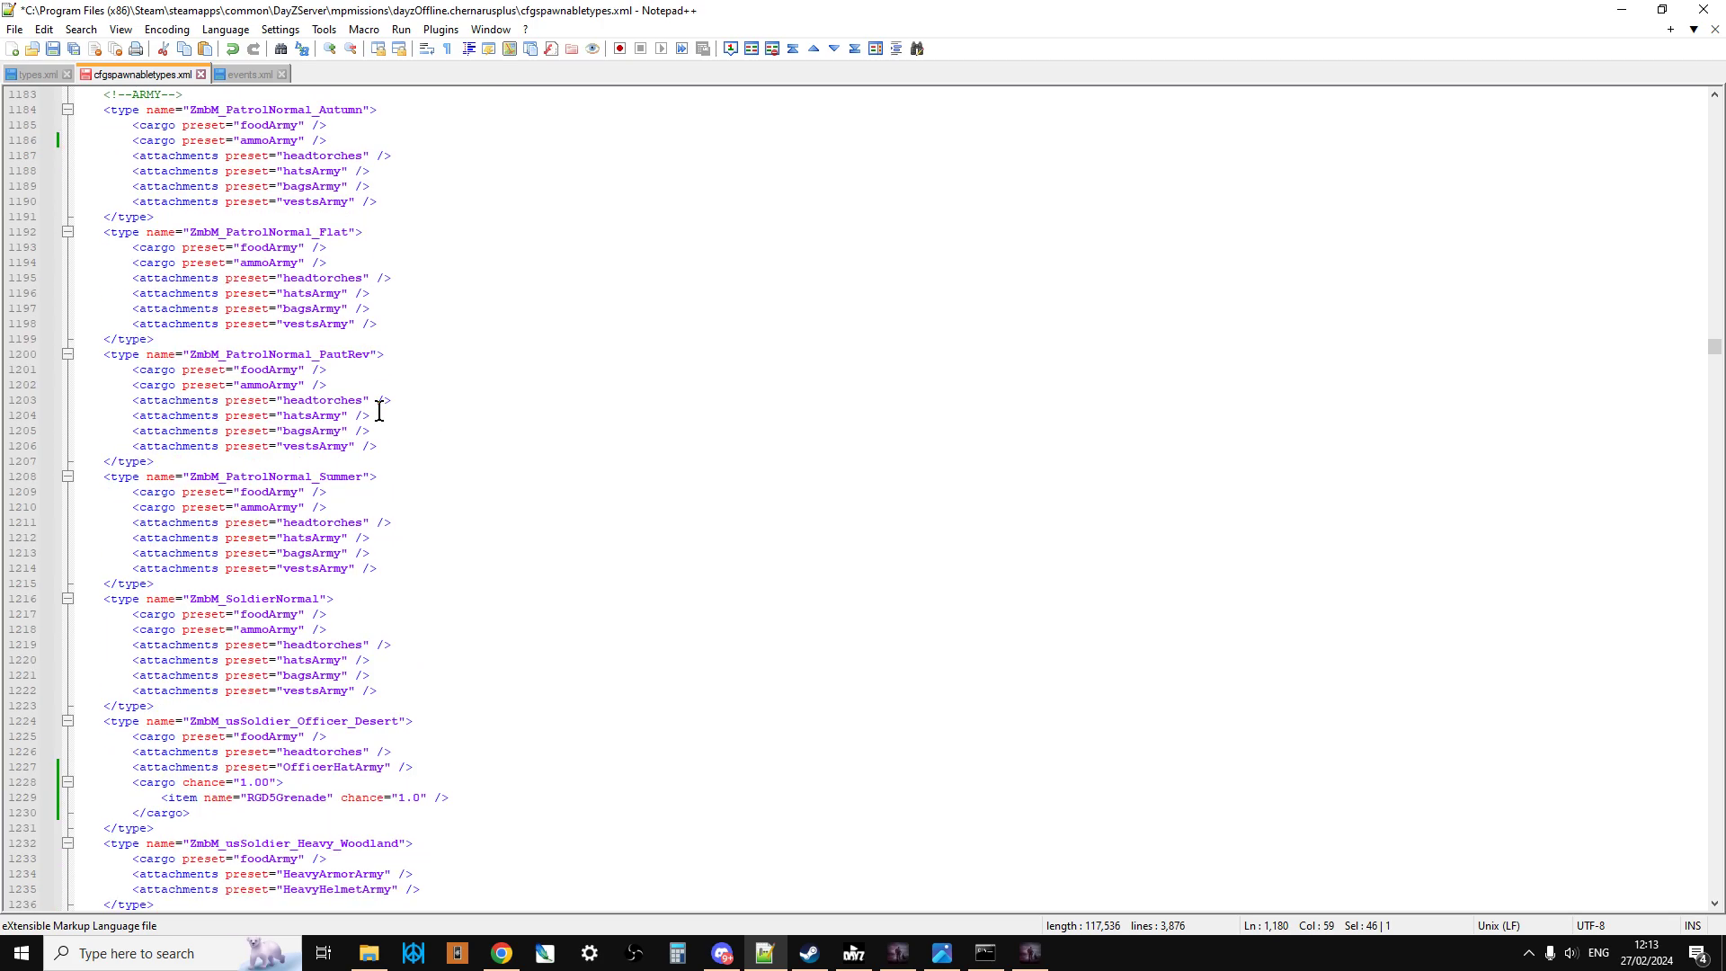
scroll(396, 512, "down", 1)
scroll(402, 520, "down", 2)
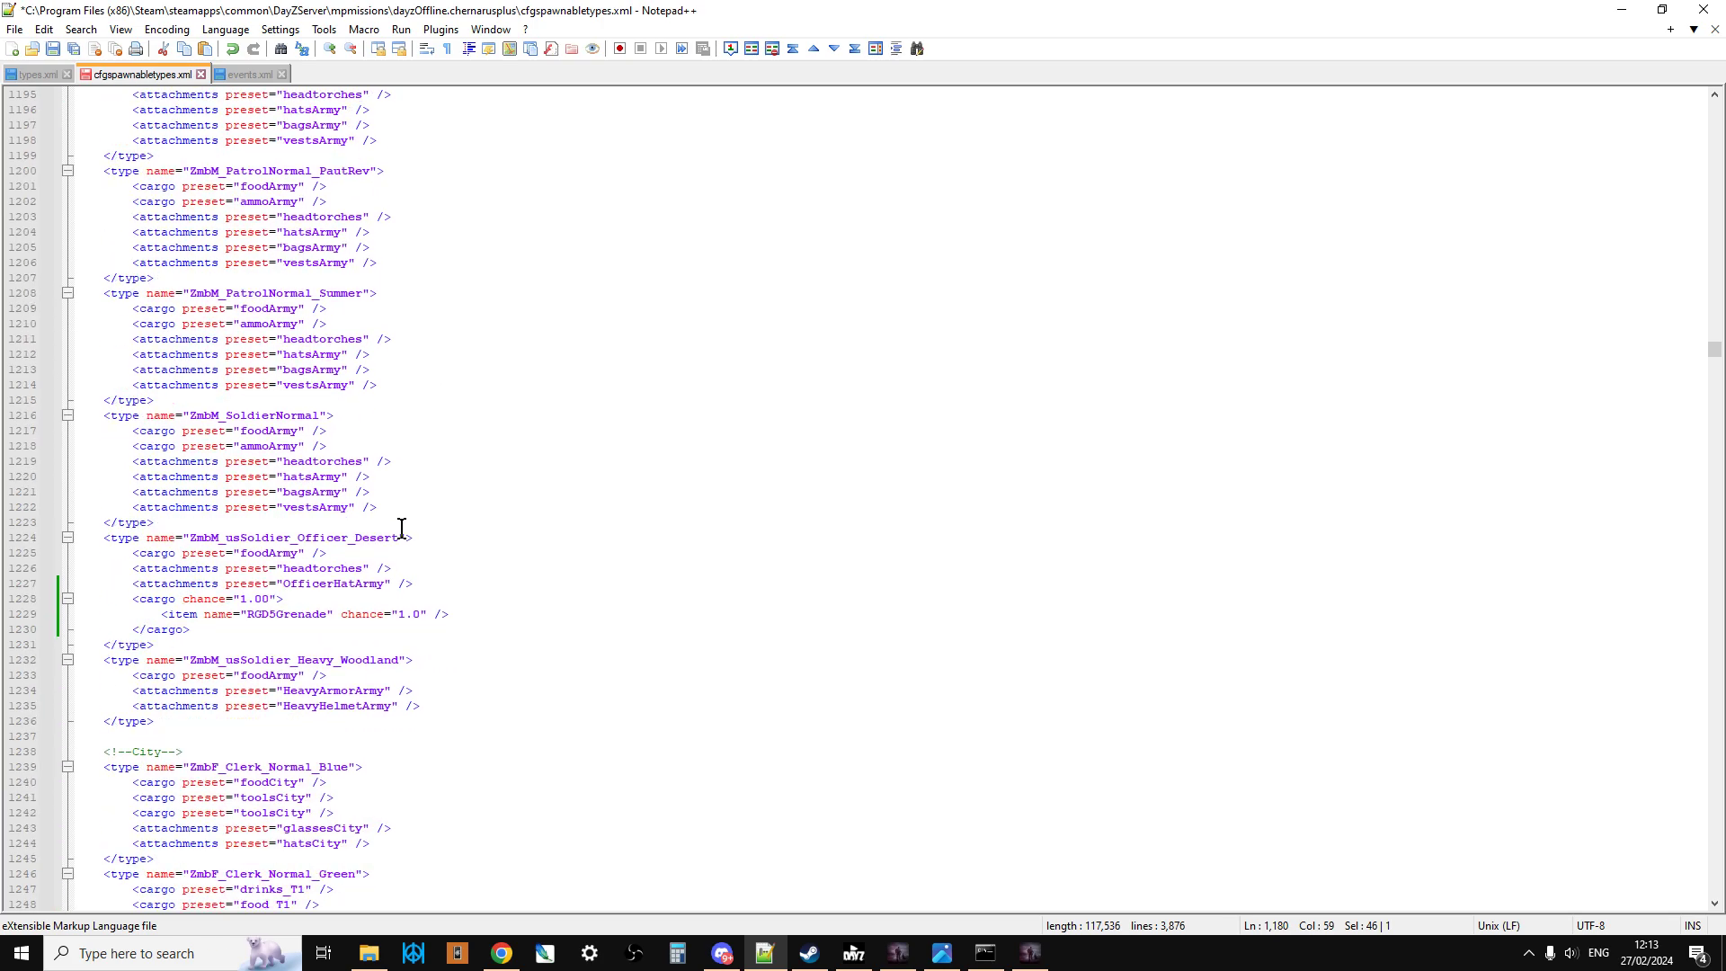
left_click_drag(101, 538, 301, 645)
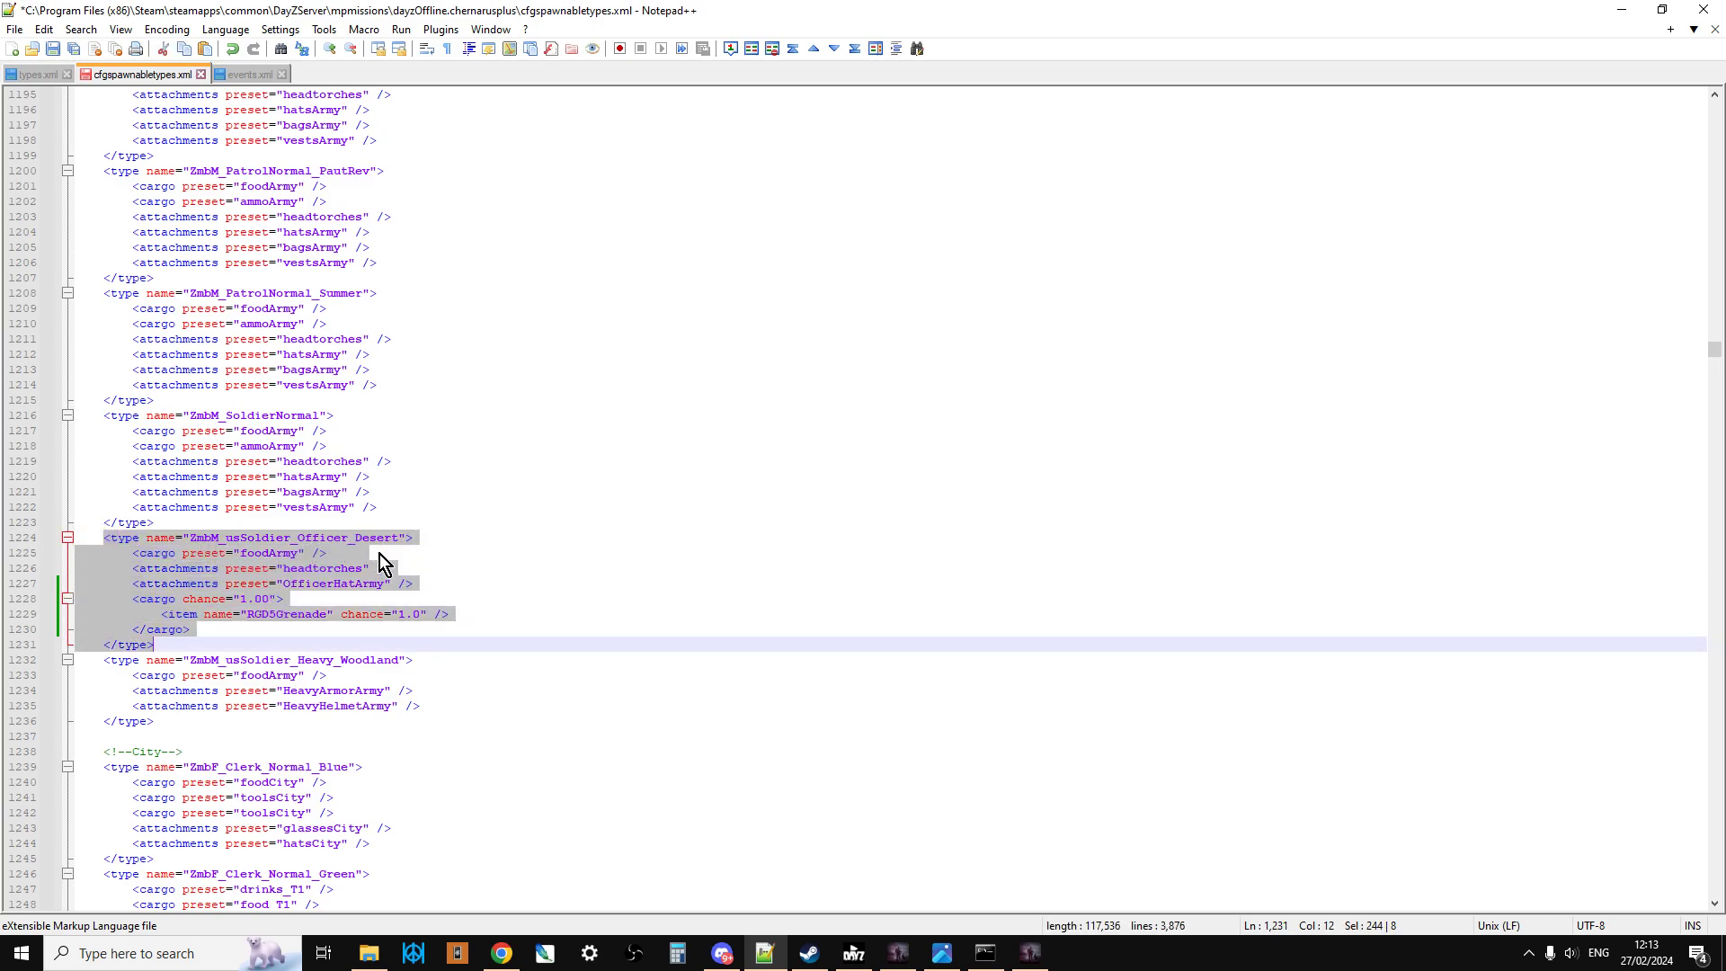
left_click(346, 645)
left_click_drag(208, 629, 125, 600)
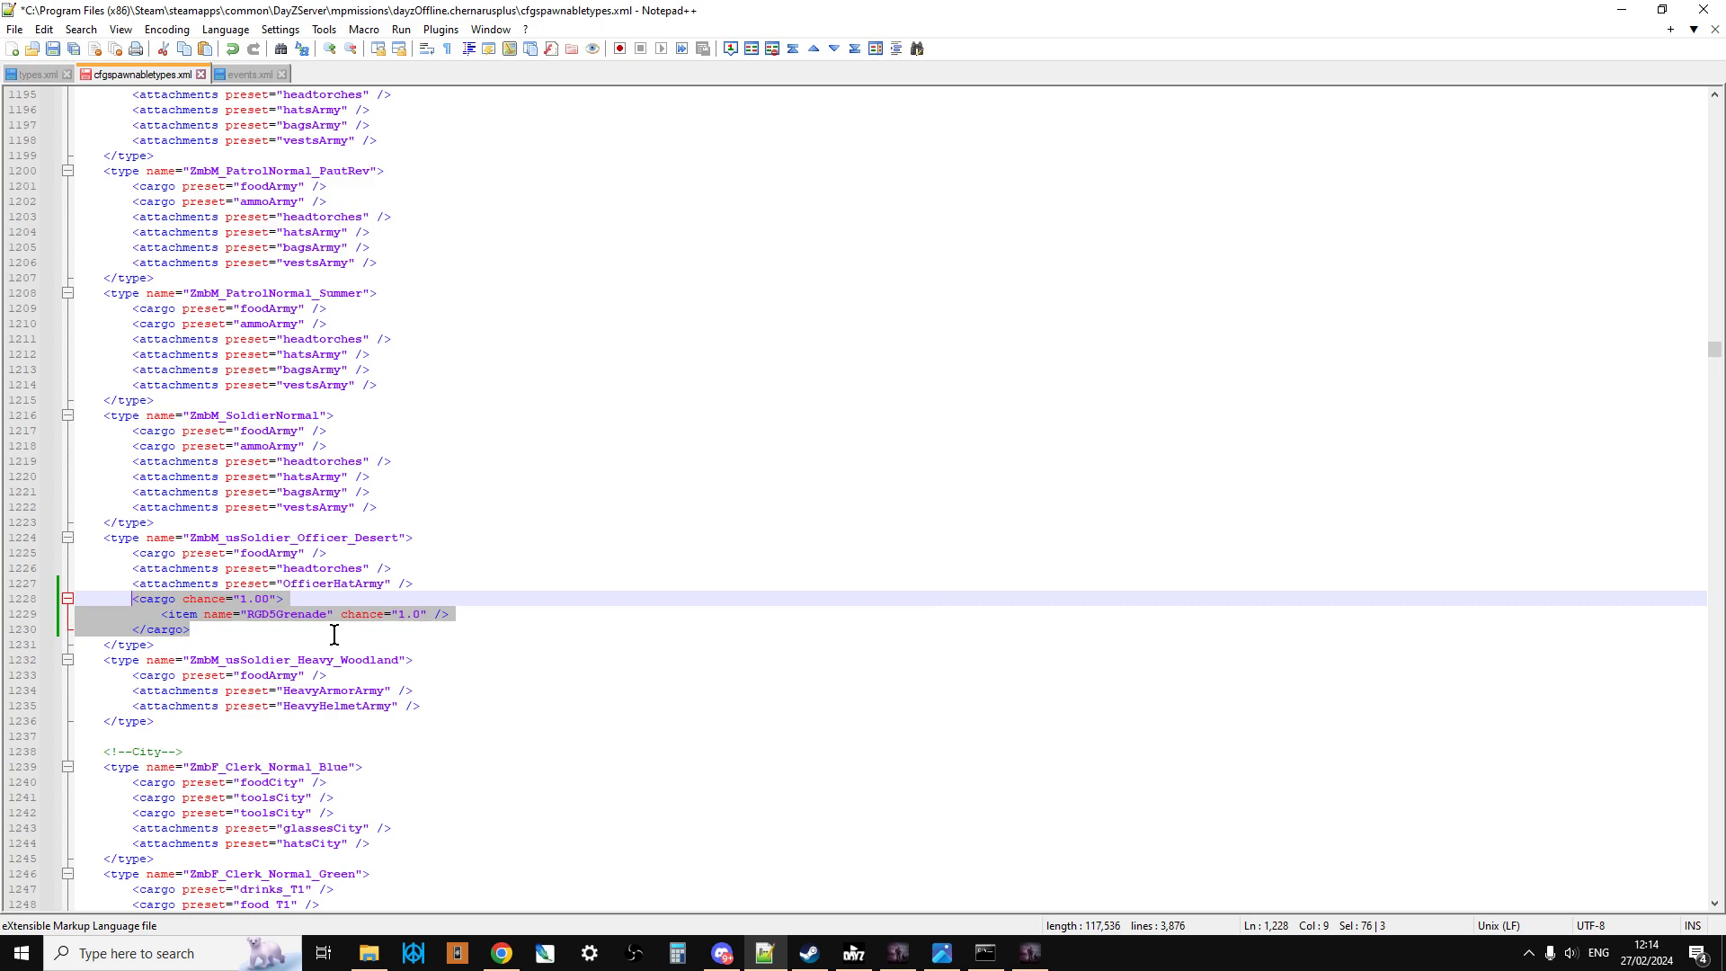
Step: Set the chance of the Ammo_40mm_Chemgas item in the ZmbM_NBC_Yellow entry to 0.5
scroll(346, 623, "up", 11)
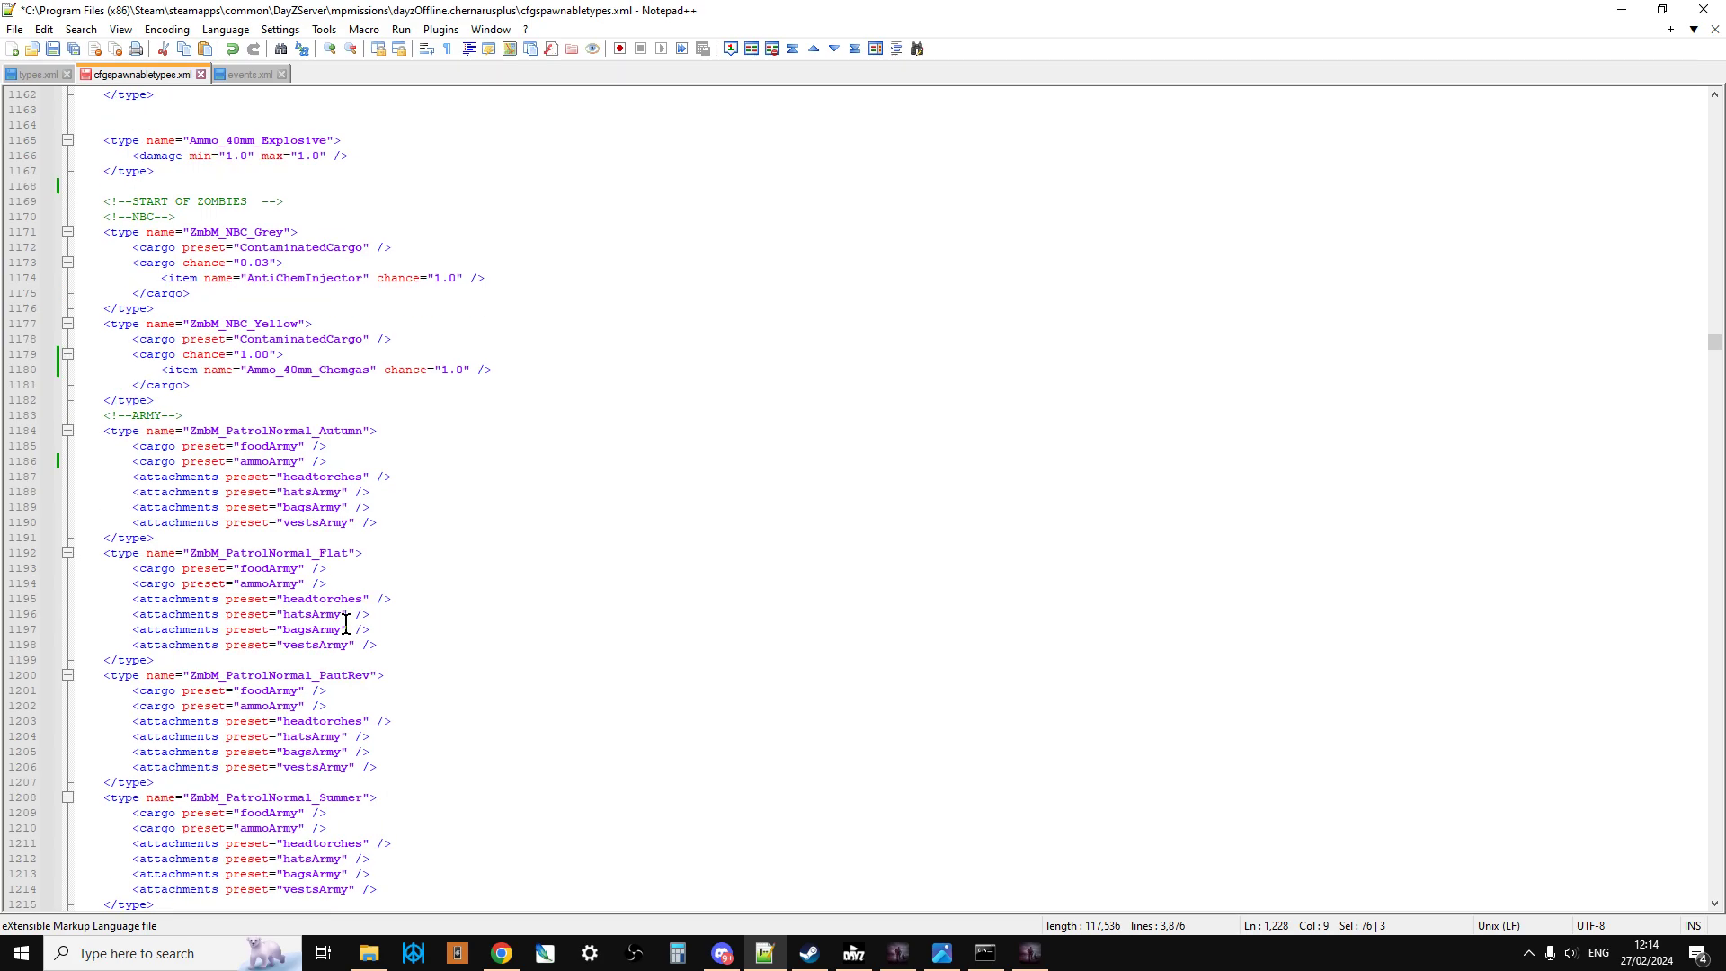
scroll(346, 623, "up", 3)
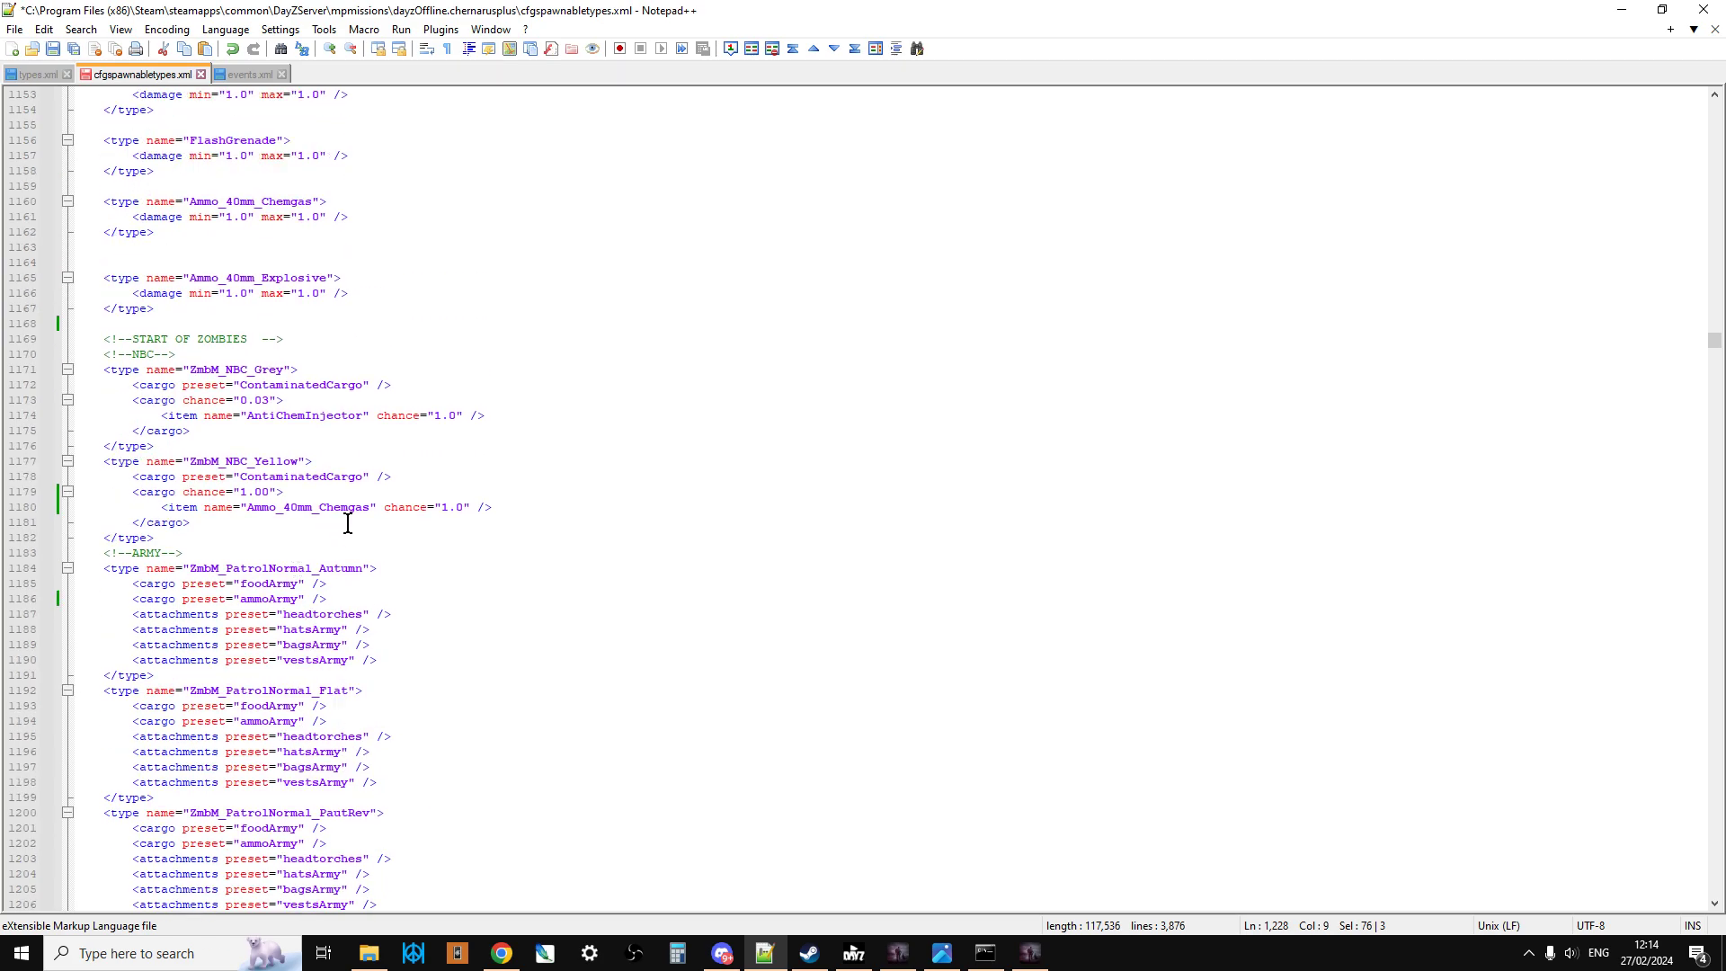
left_click(446, 508)
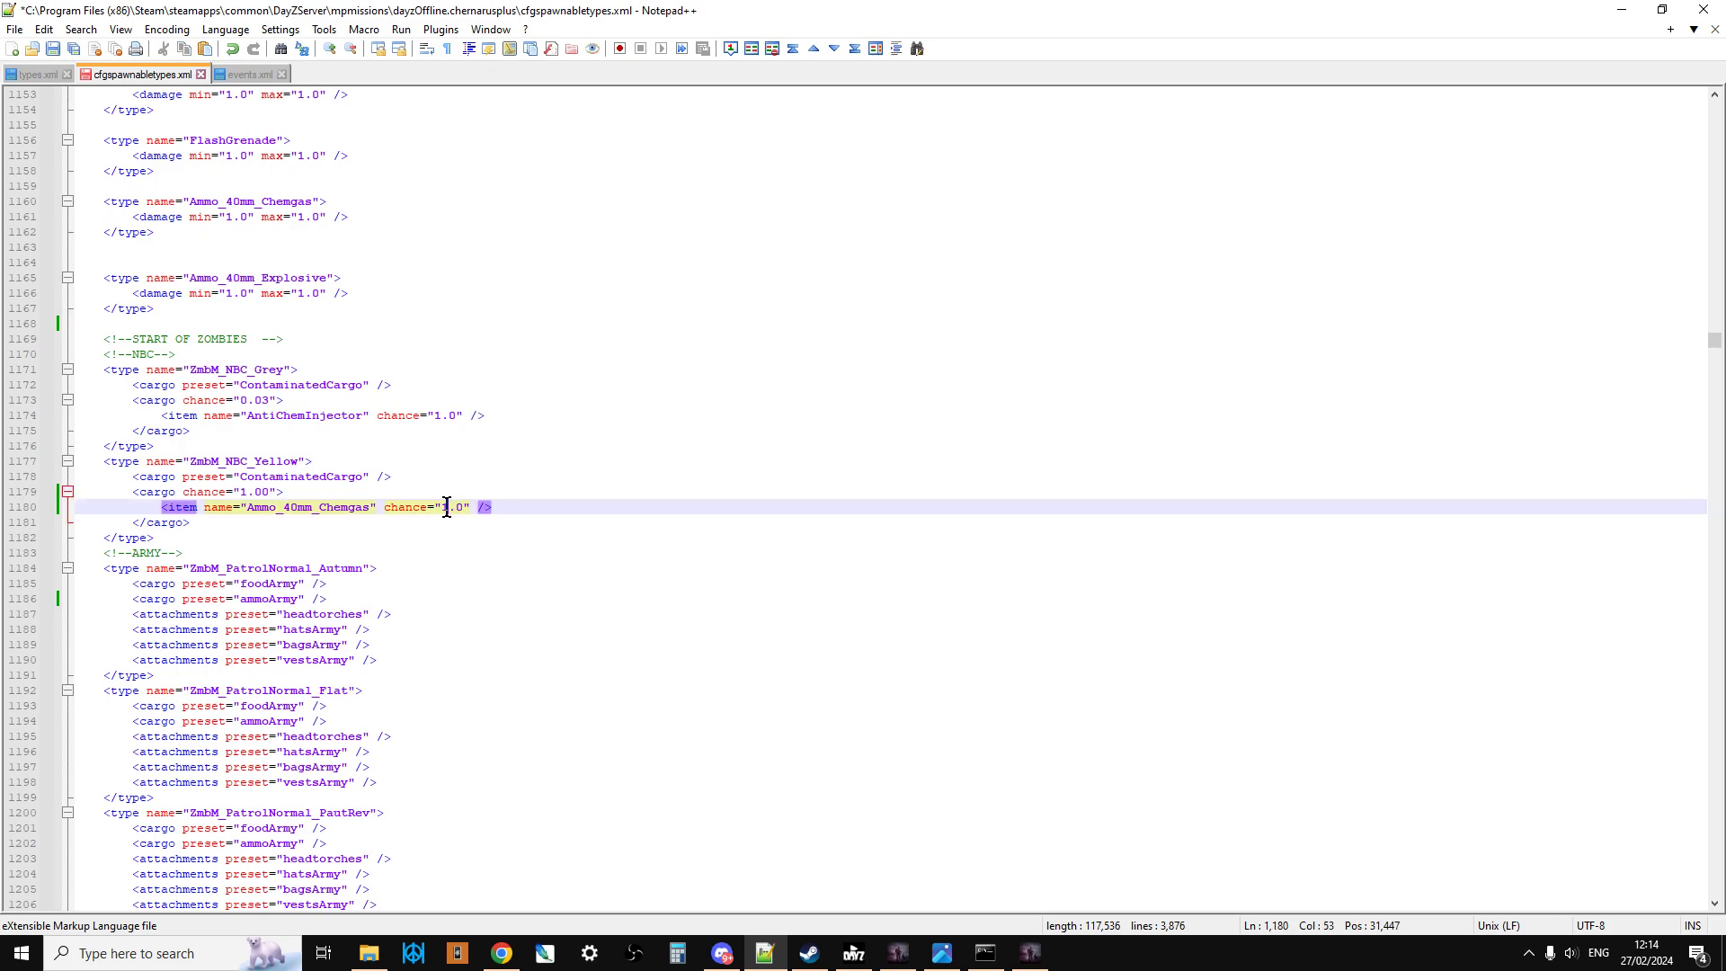
key("BackSpace")
type("0")
key("BackSpace")
type("5")
key("Down")
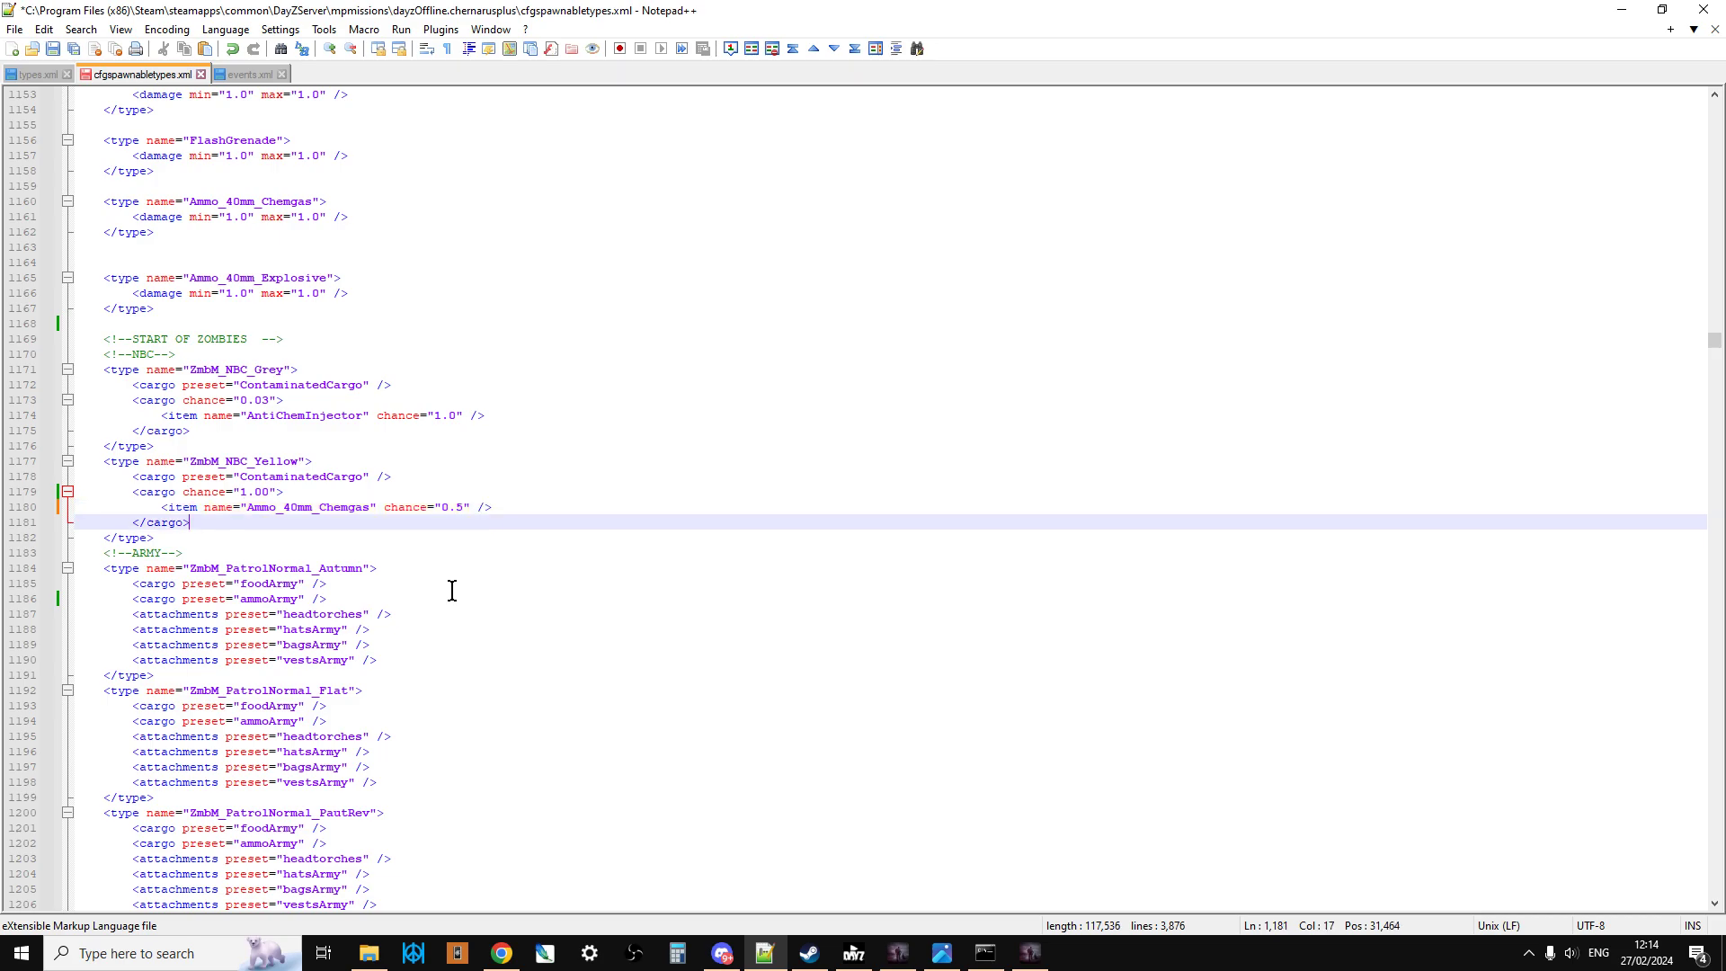
Step: Reduce the Ammo_40mm_Chemgas item chance in the ZmbM_NBC_Yellow entry to 0.1
left_click(464, 507)
key("BackSpace")
type("1")
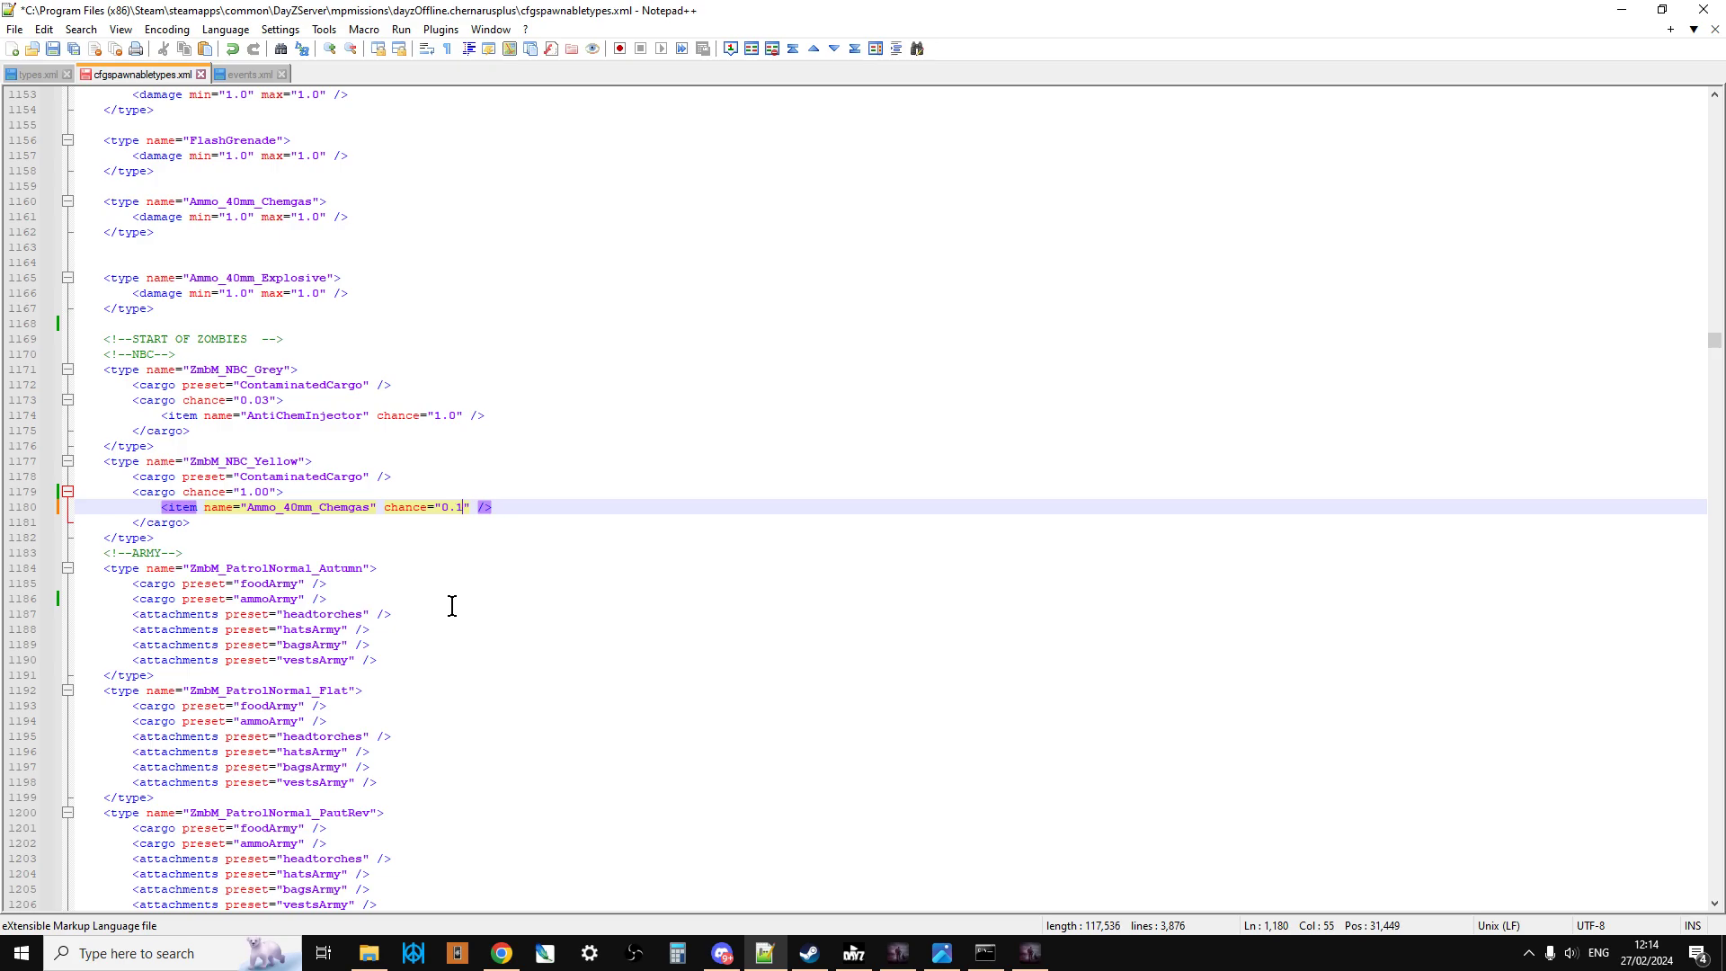
left_click(365, 583)
Step: Set the chance of the RGD5Grenade item in the ZmbM_usSoldier_Officer_Desert entry to 0.25
scroll(365, 579, "down", 12)
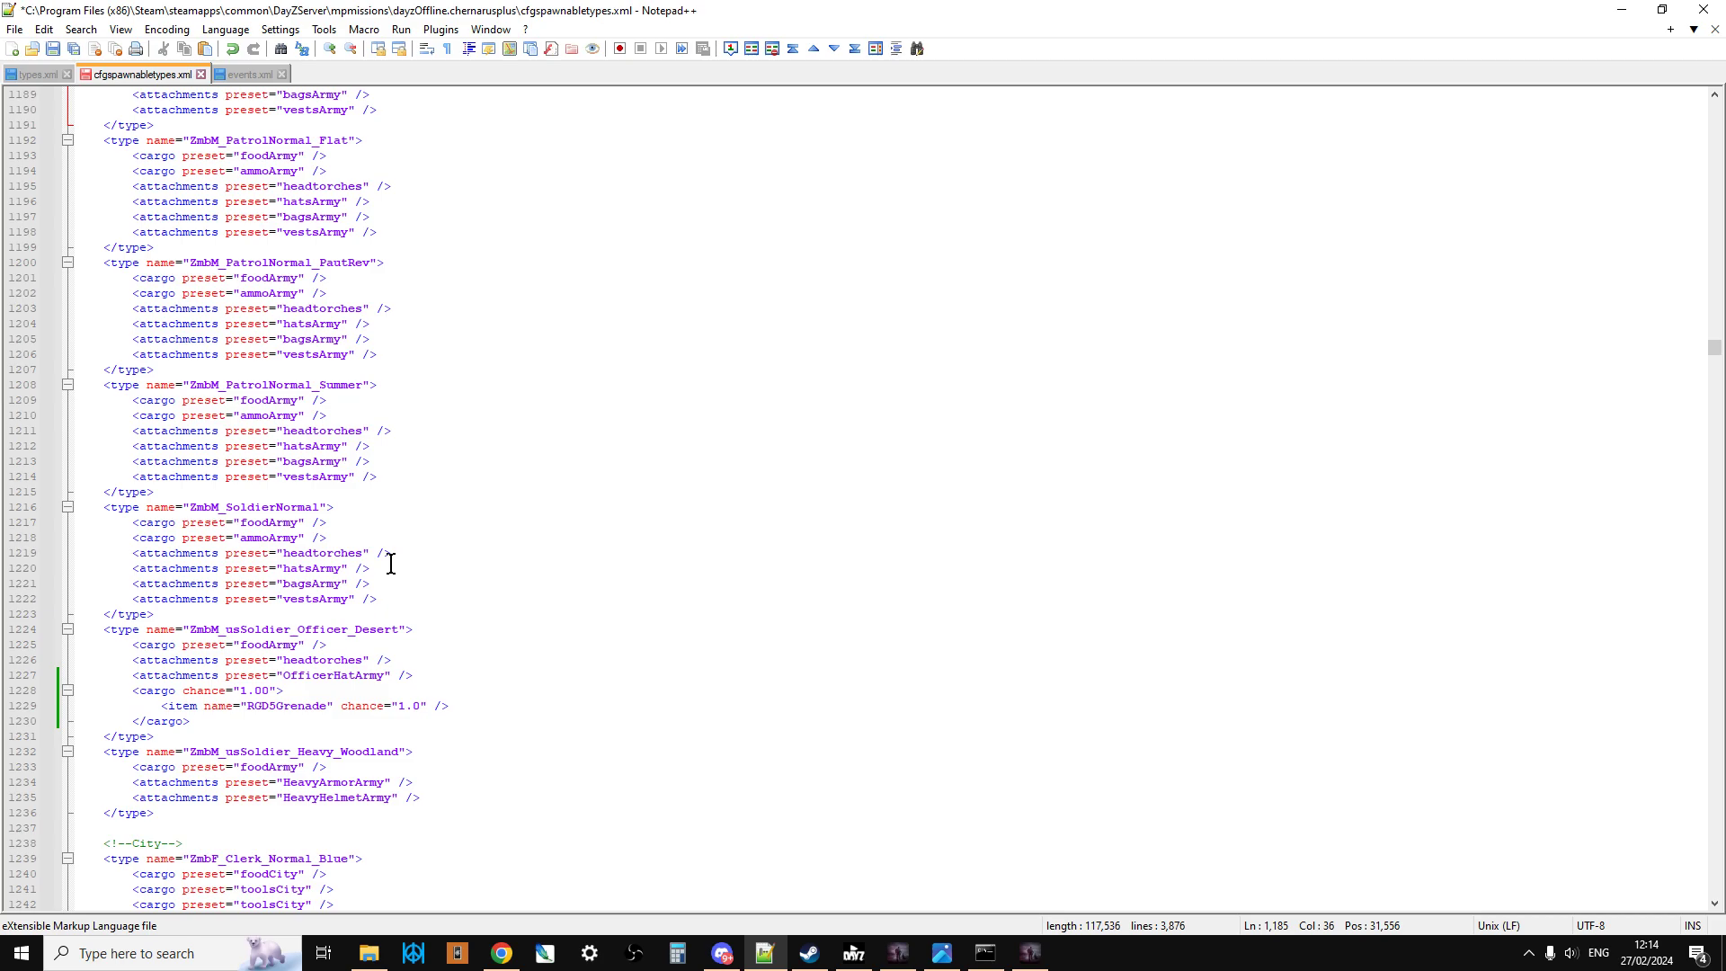
left_click(396, 707)
key("Delete")
type("0")
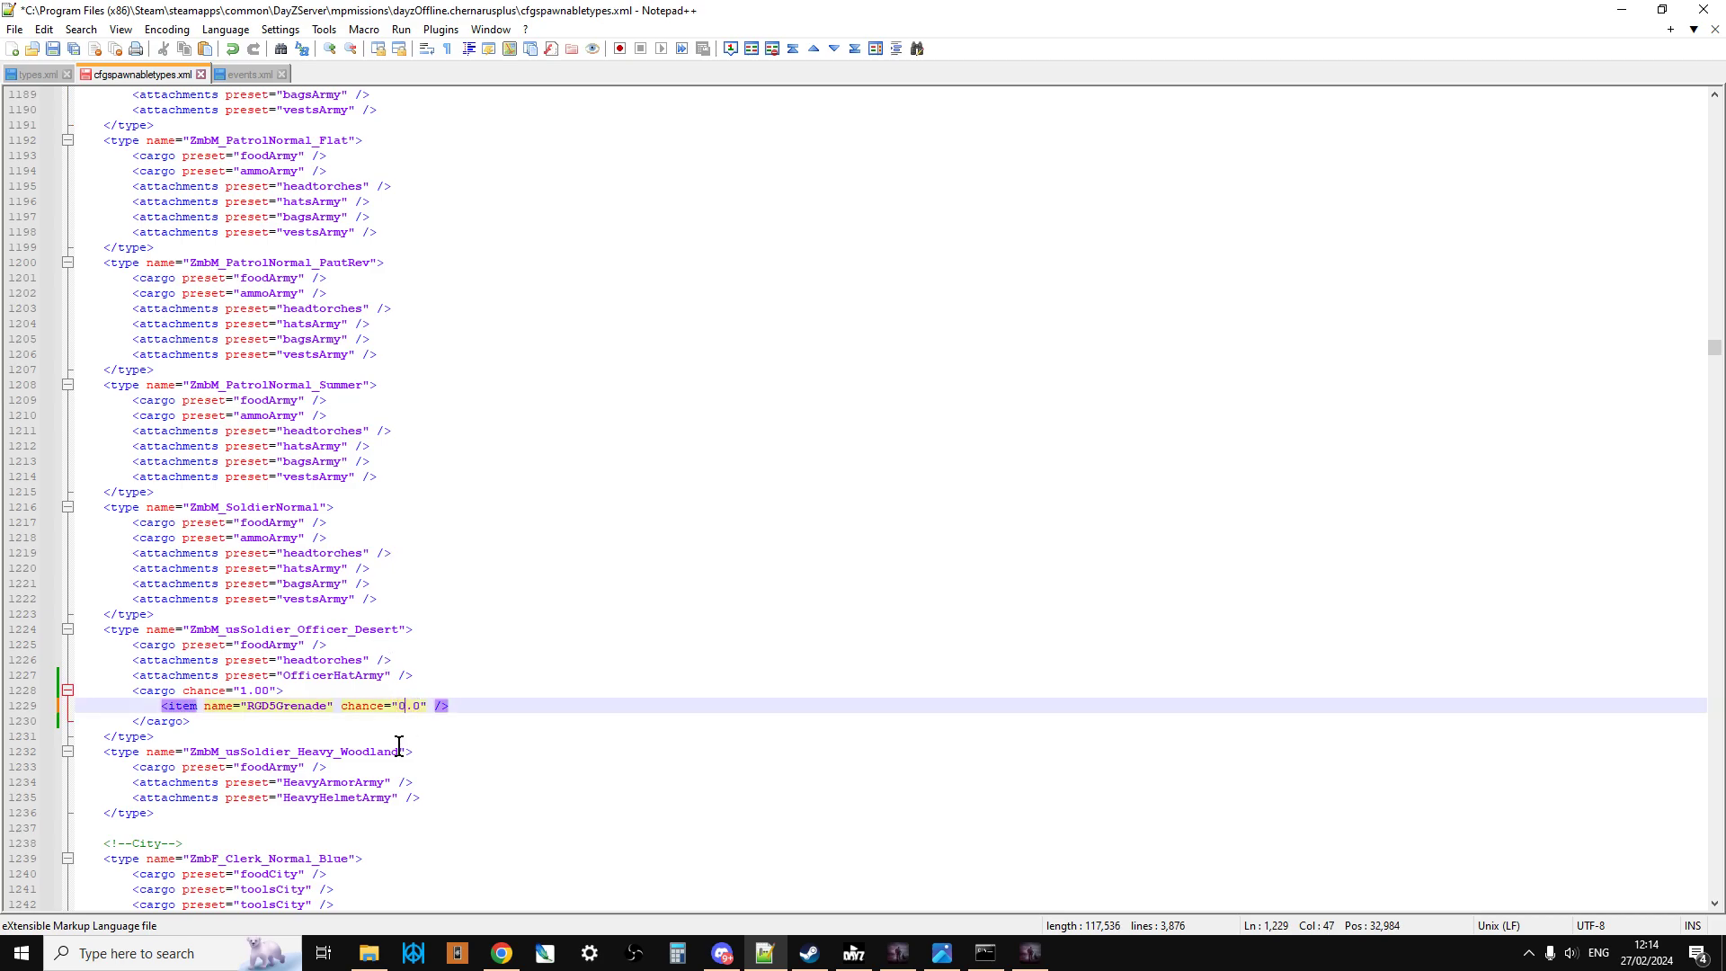
key("BackSpace")
type("25")
left_click(534, 708)
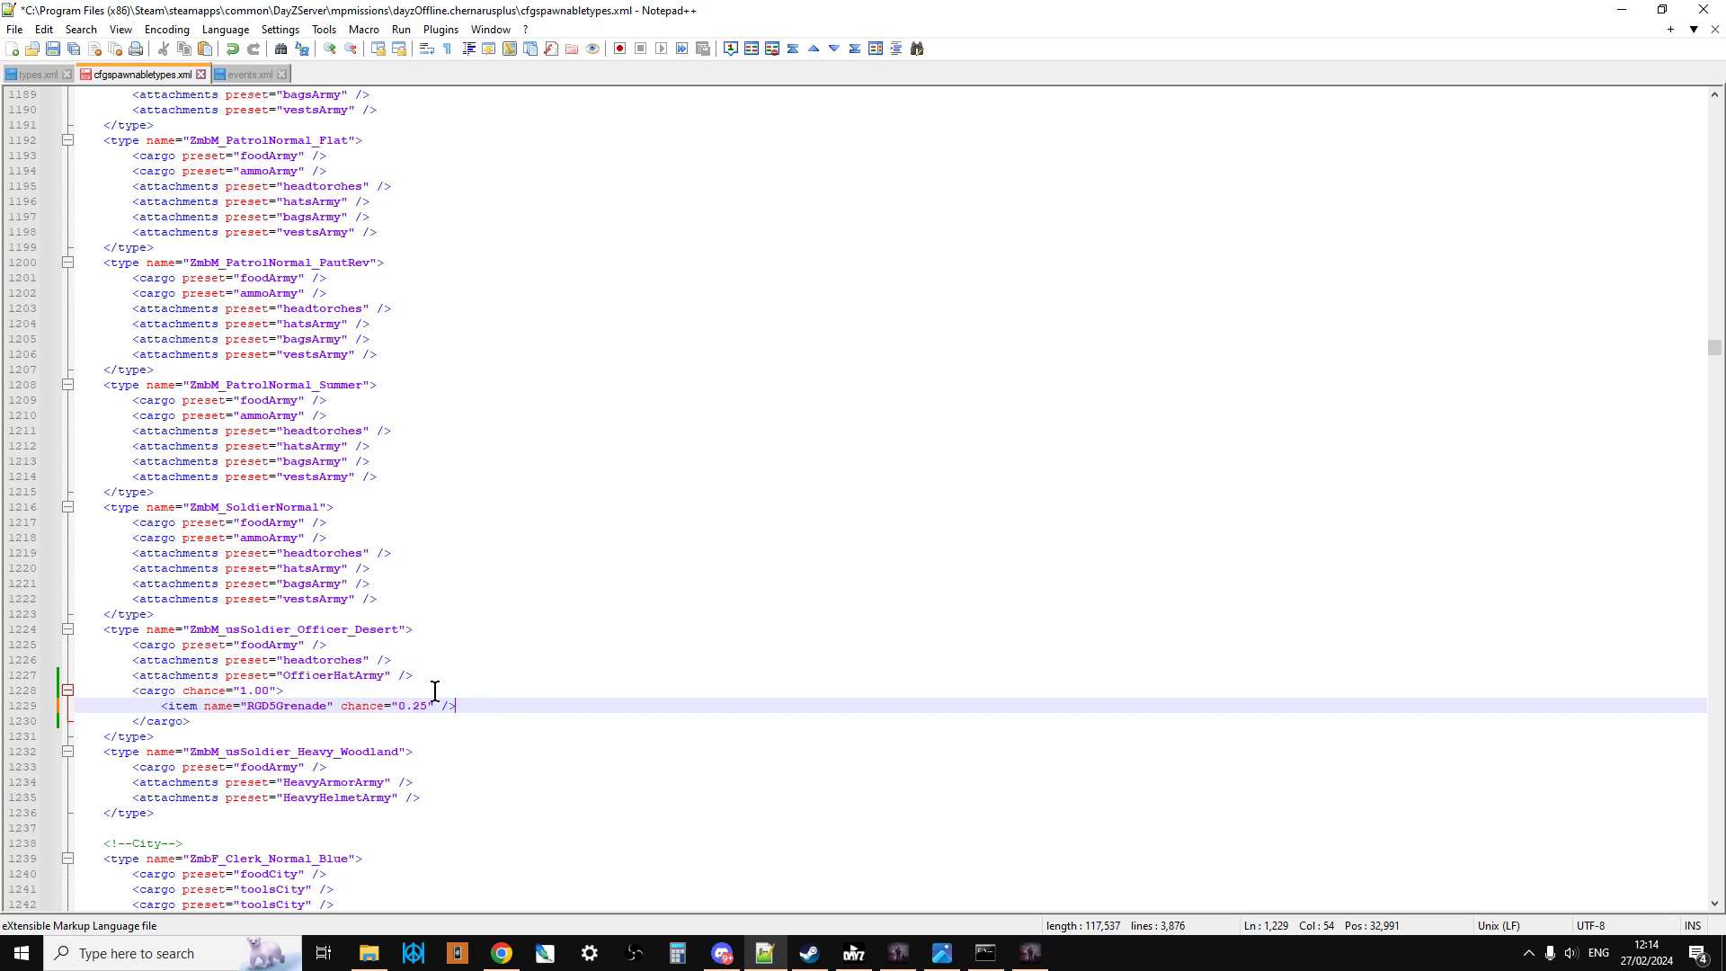
Step: Review the edited zombie cargo entries, highlighting the whole ZmbM_usSoldier_Officer_Desert type, and look back over the grenade and ammo types
scroll(435, 691, "up", 11)
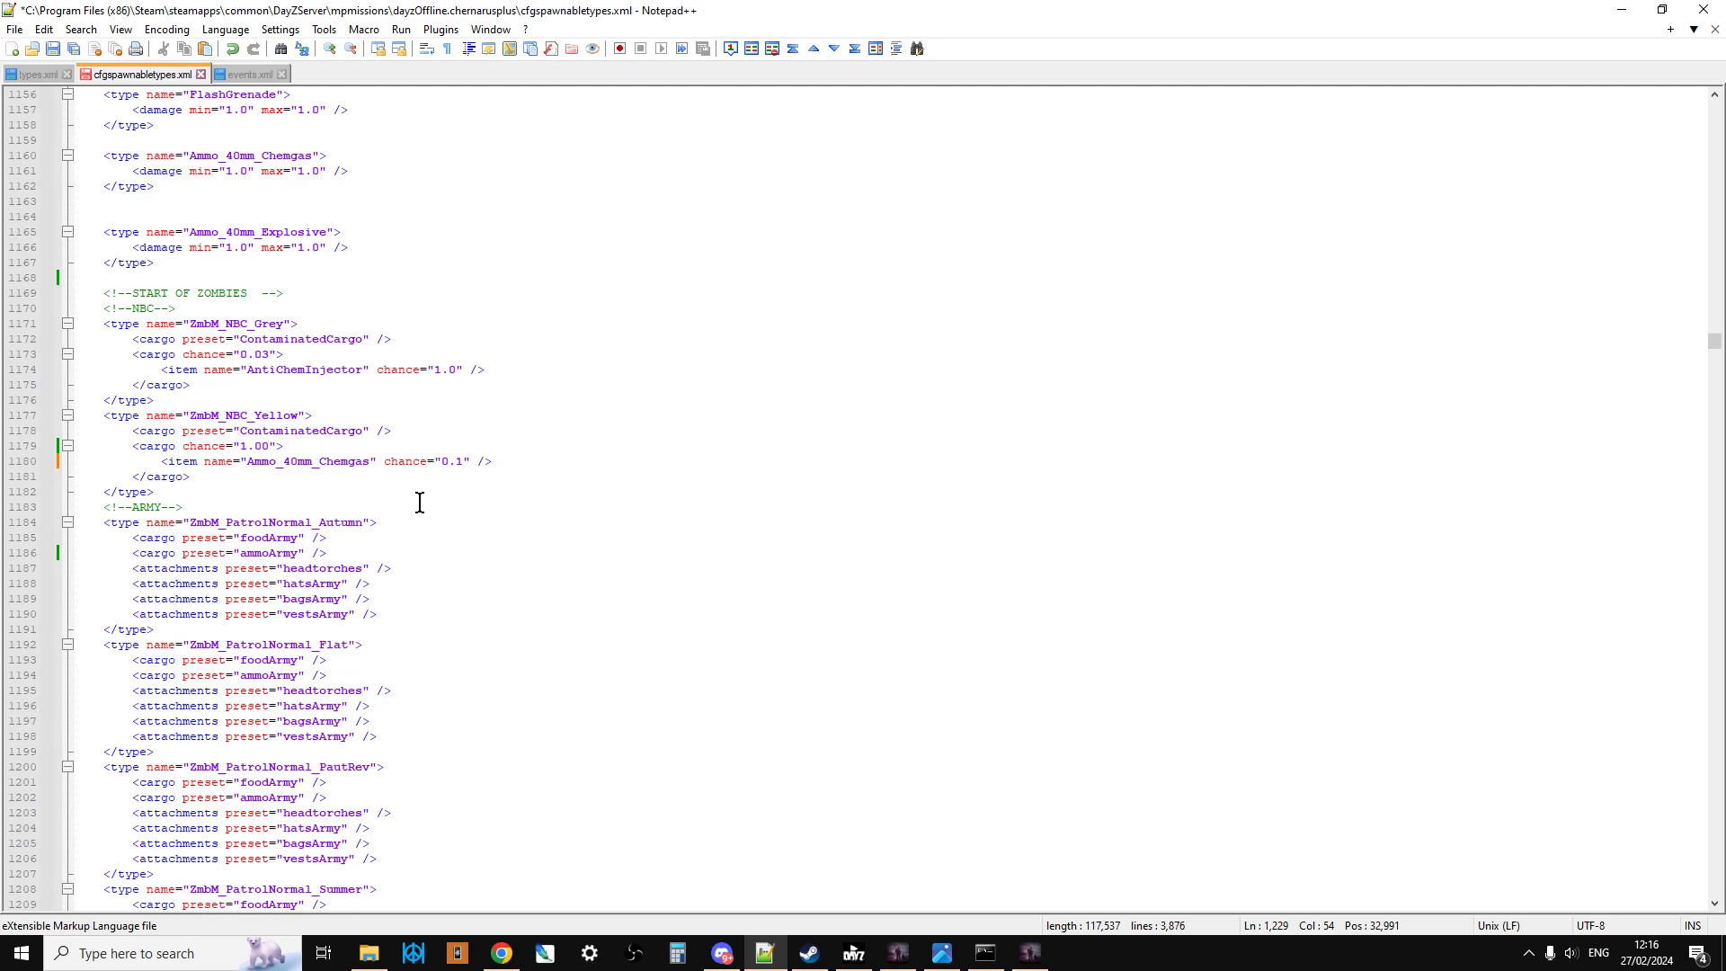
scroll(351, 719, "down", 5)
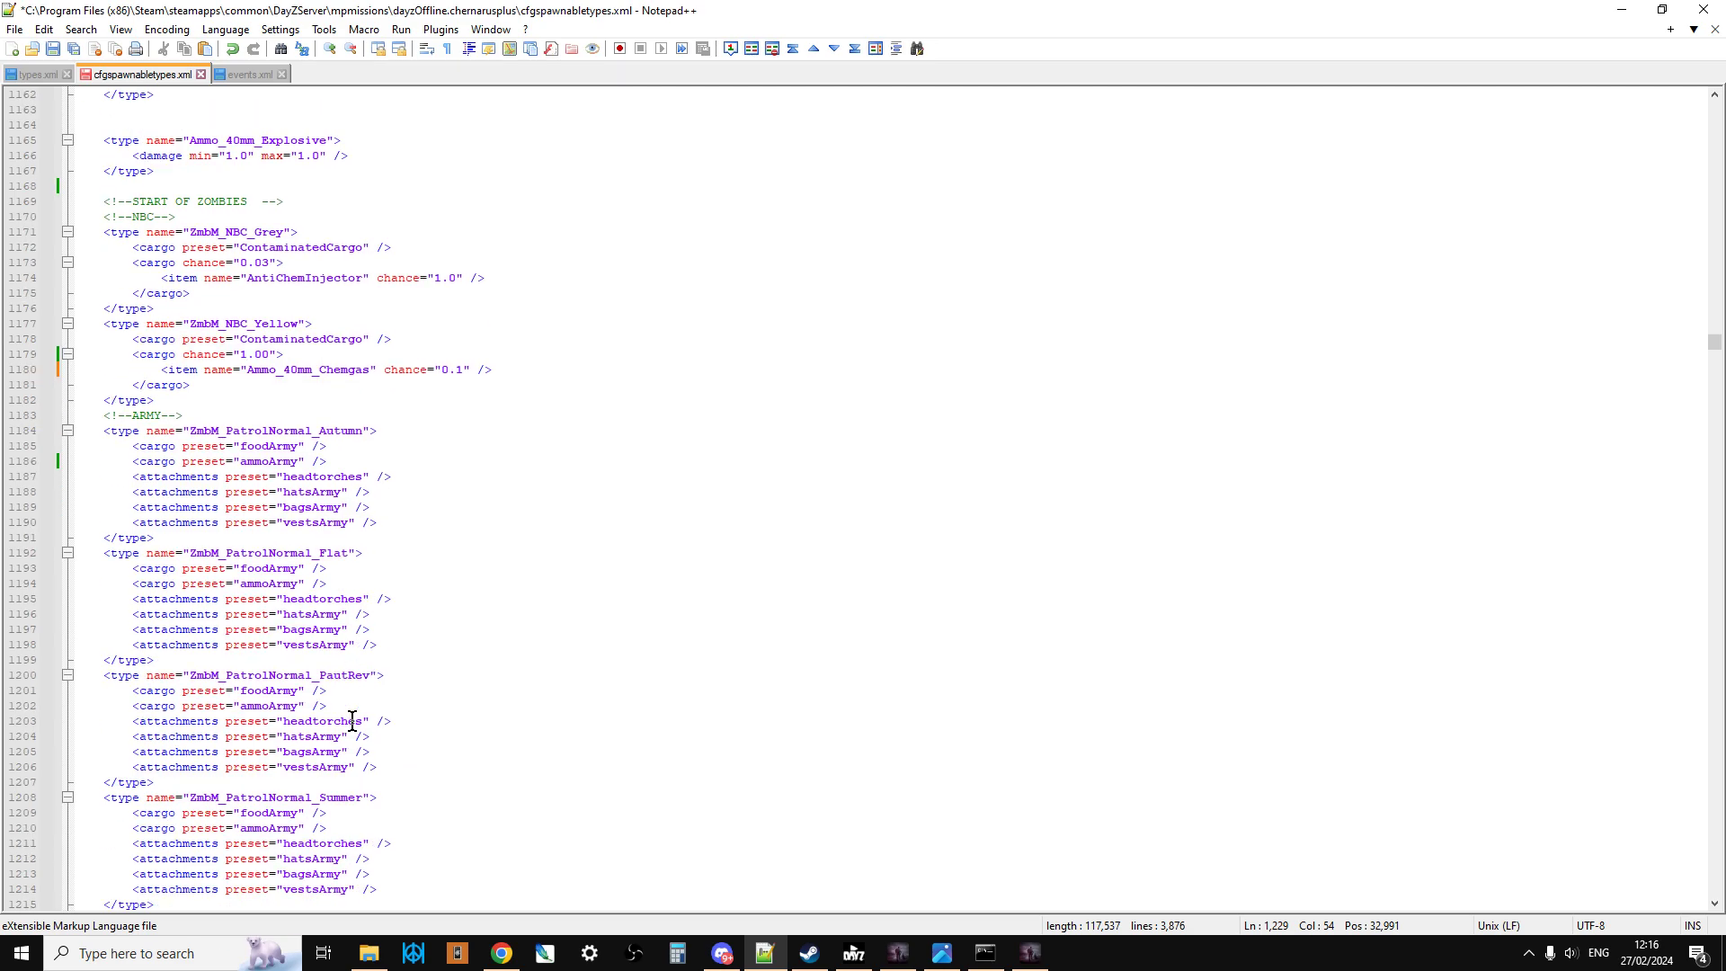
scroll(351, 719, "down", 5)
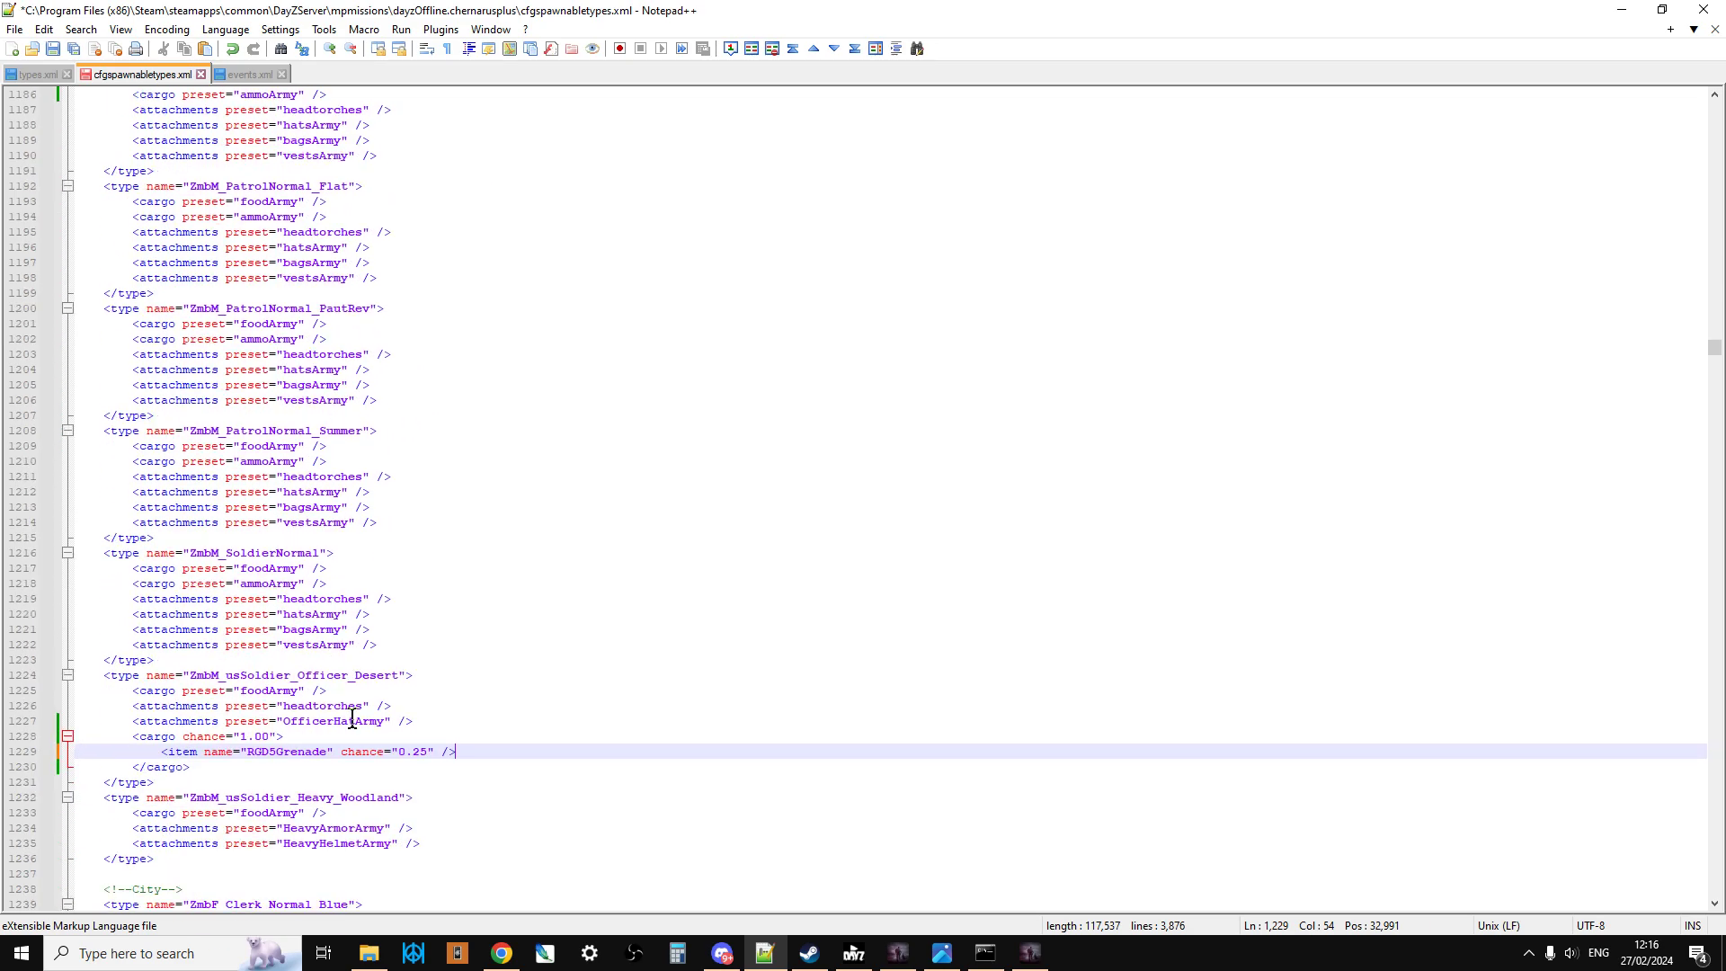
left_click_drag(164, 782, 102, 678)
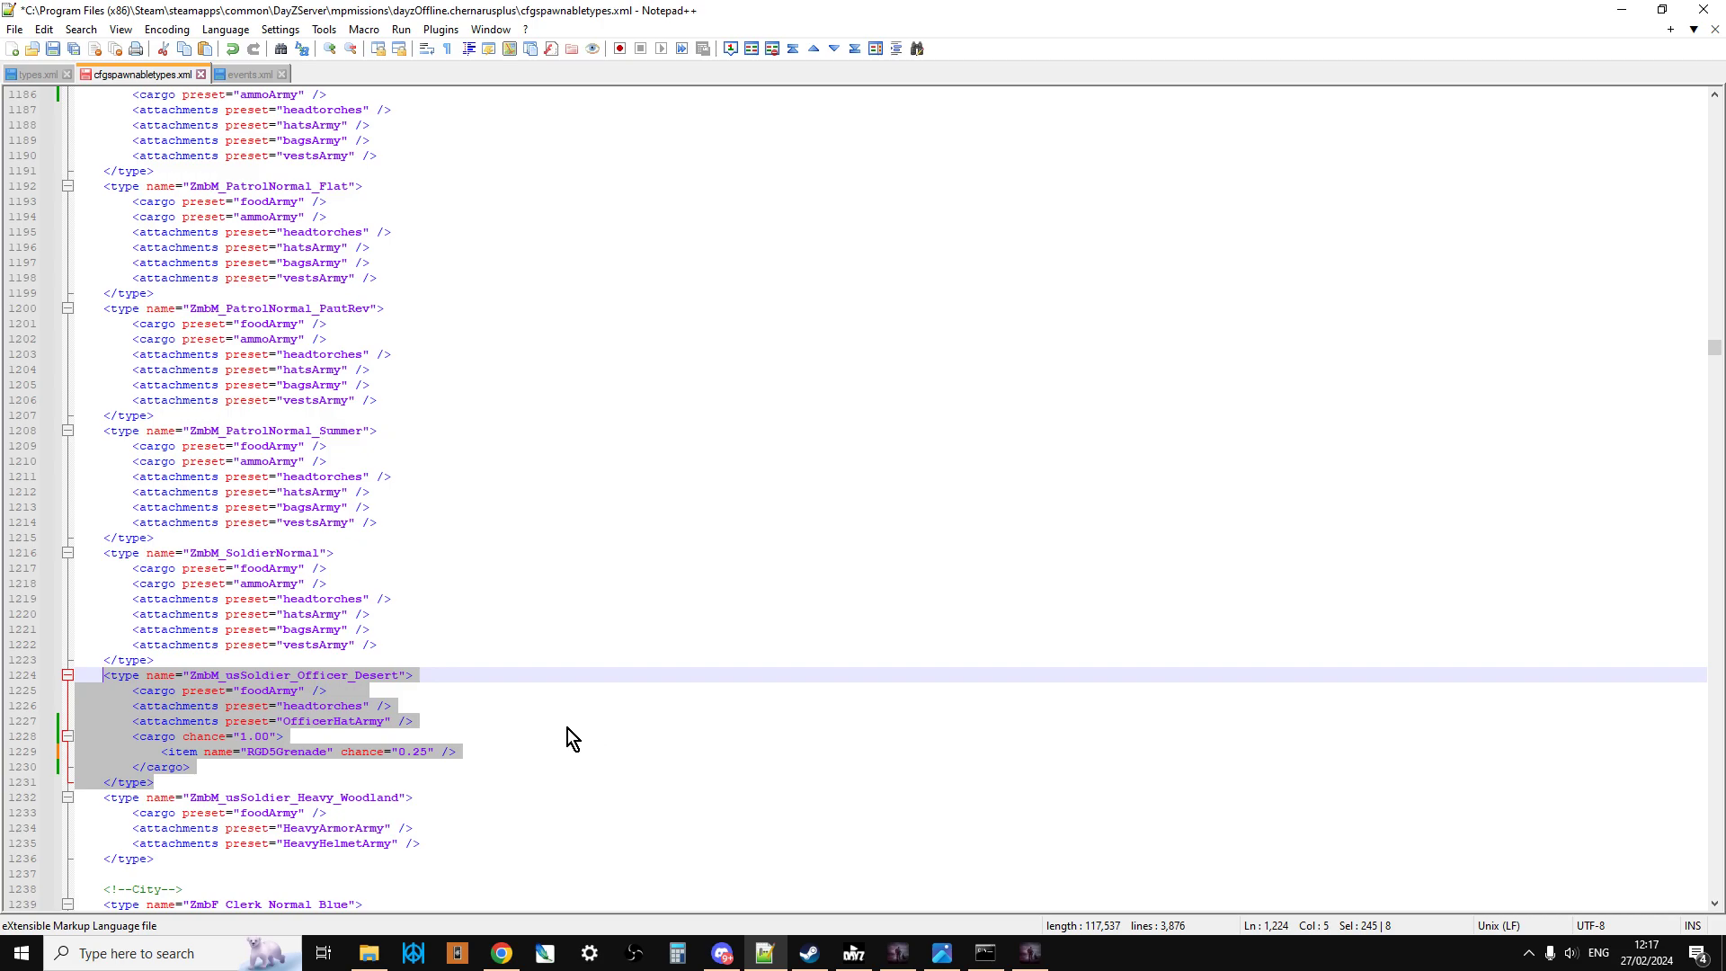
scroll(568, 728, "up", 11)
scroll(568, 728, "up", 4)
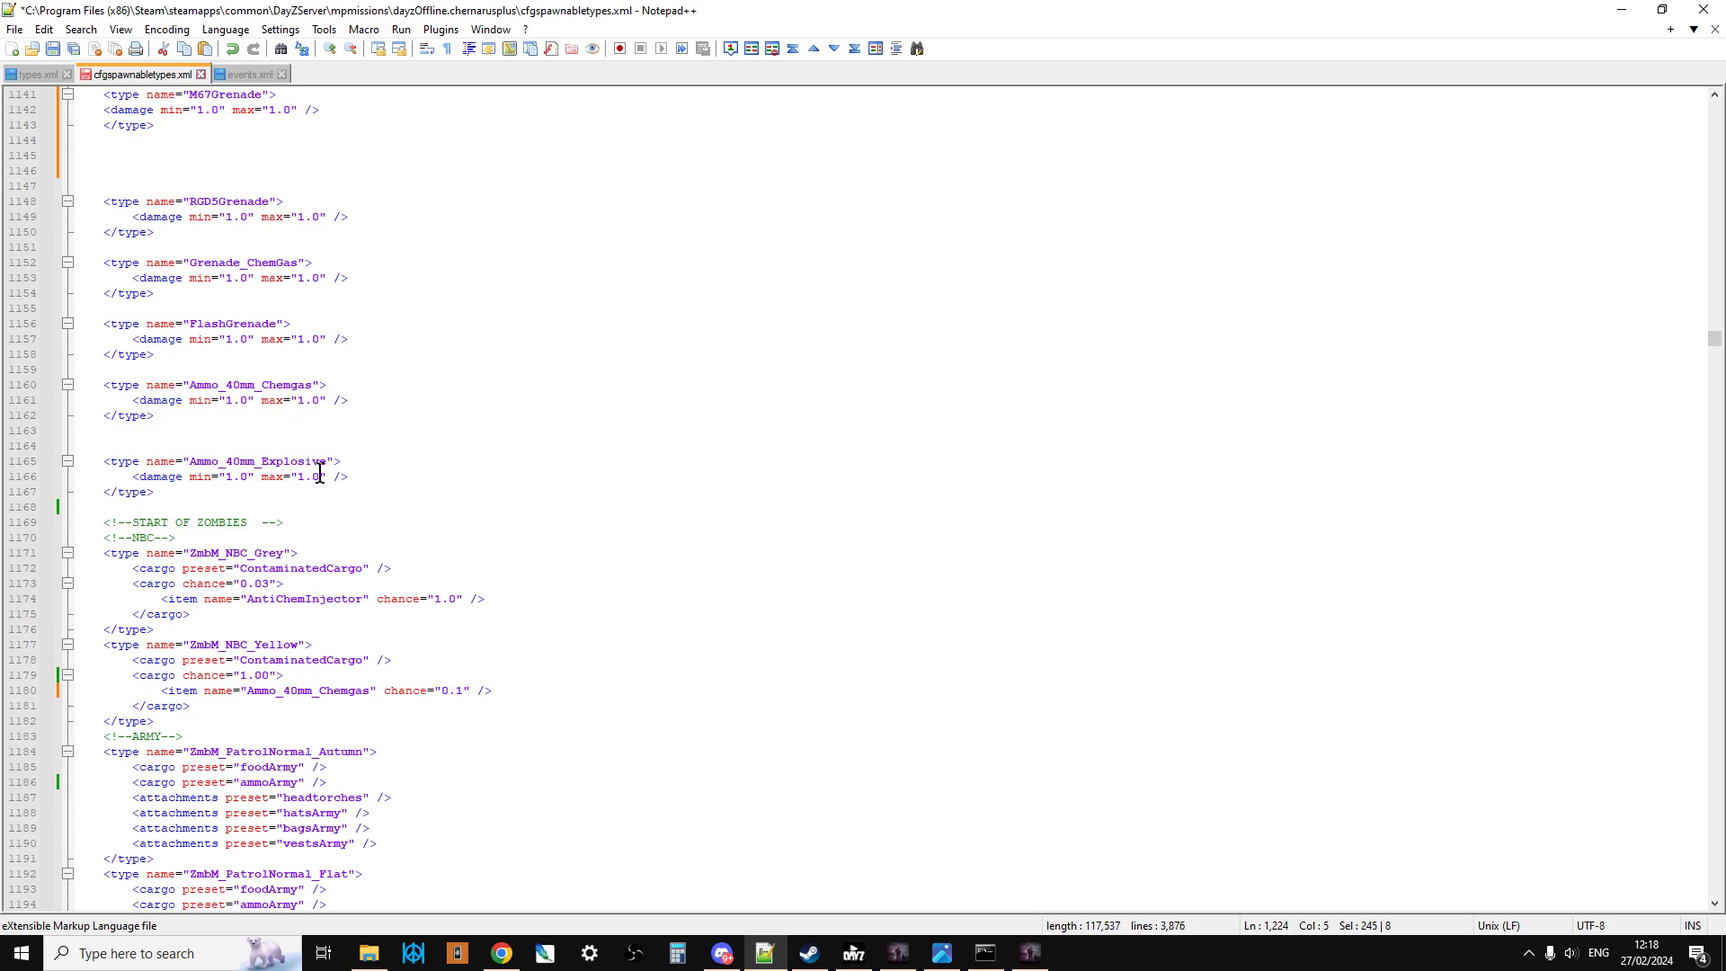
scroll(315, 464, "down", 2)
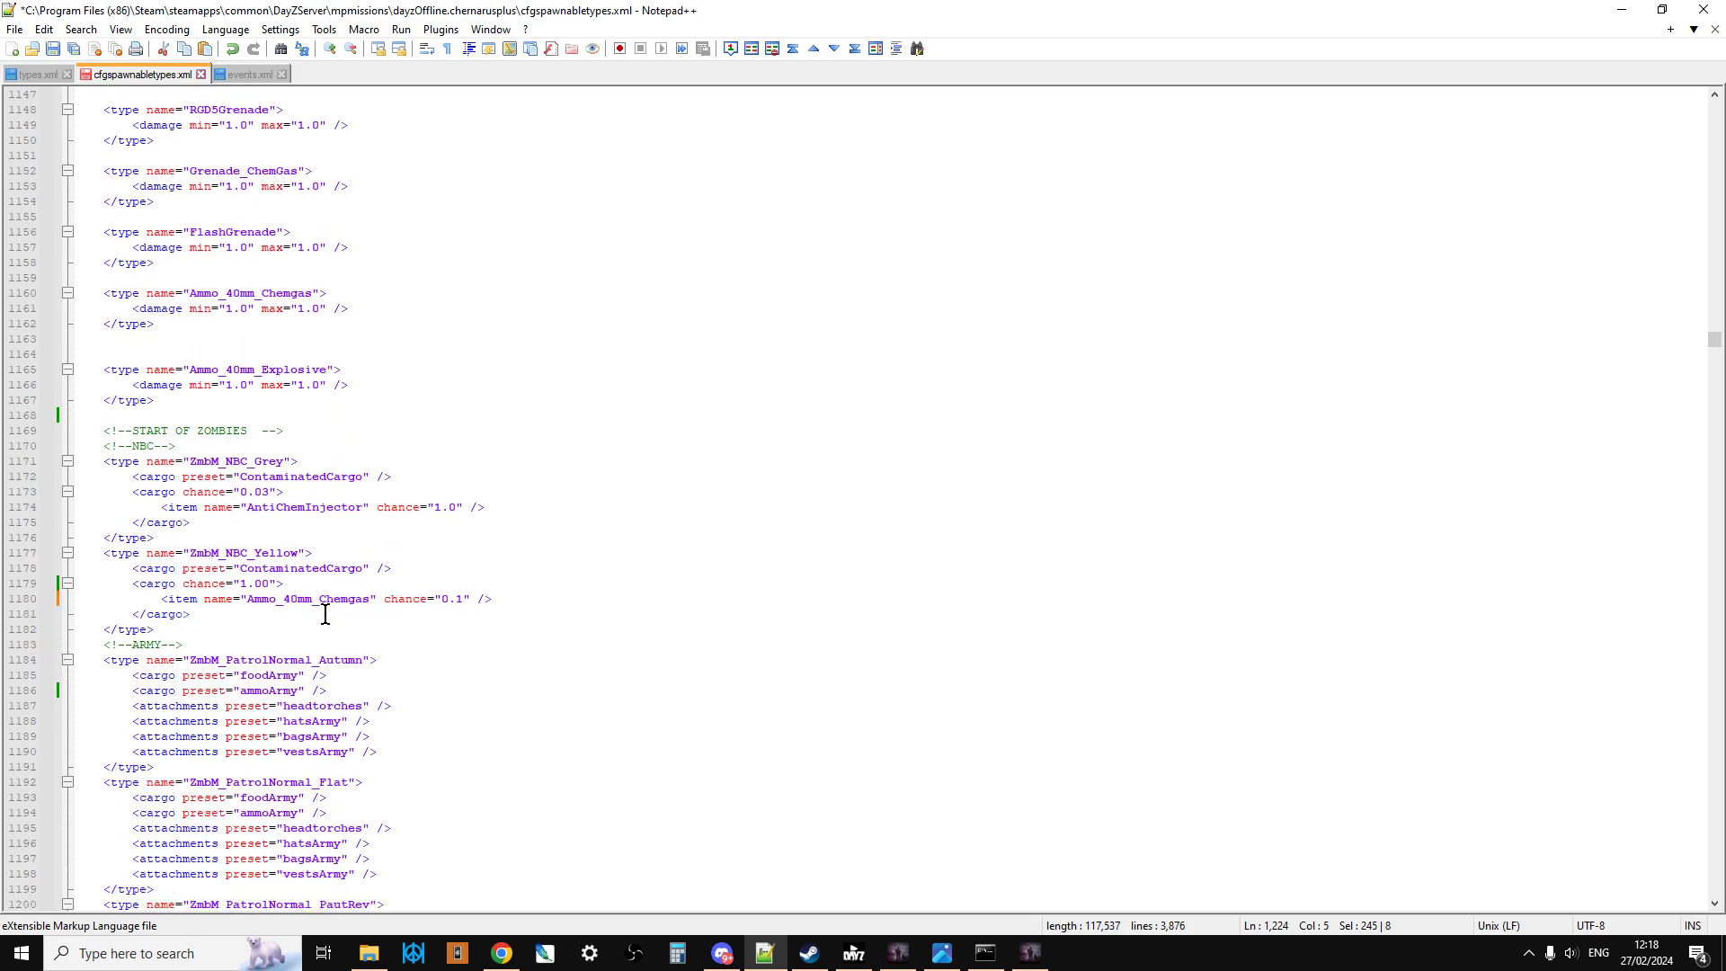
Step: Switch to events.xml and examine the InfectedArmy and InfectedArmyHard events, highlighting the ZmbM_NBC_Yellow child line in each
left_click(239, 73)
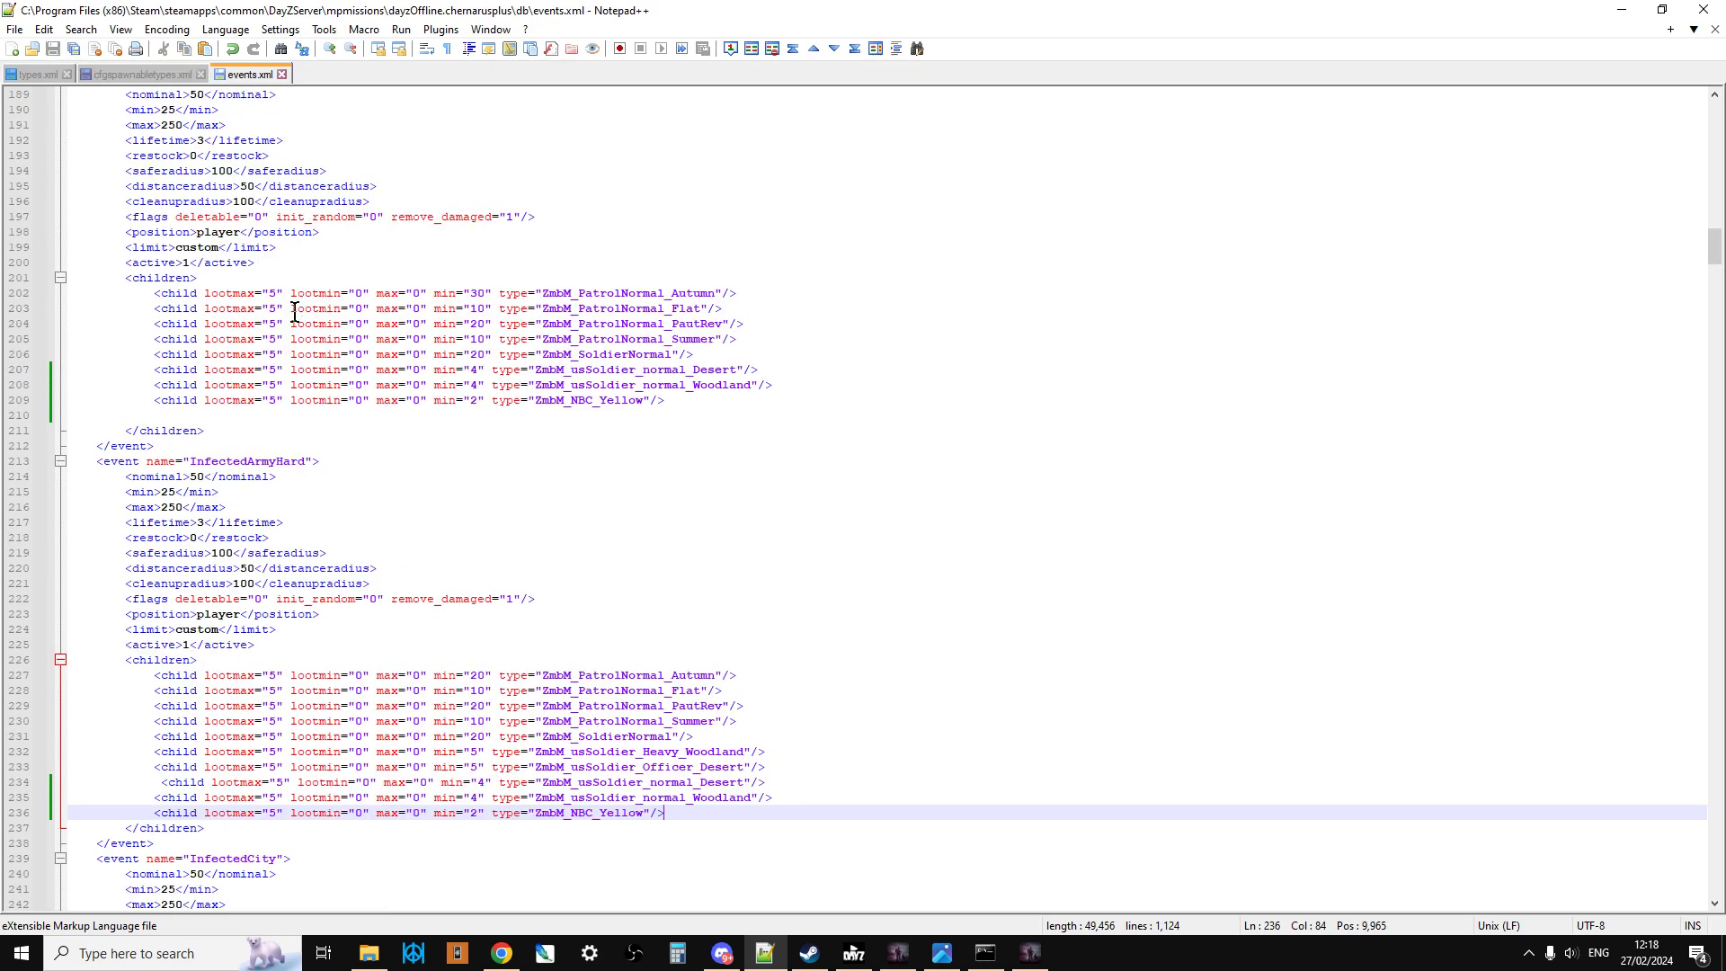
scroll(296, 310, "up", 2)
scroll(245, 180, "down", 1)
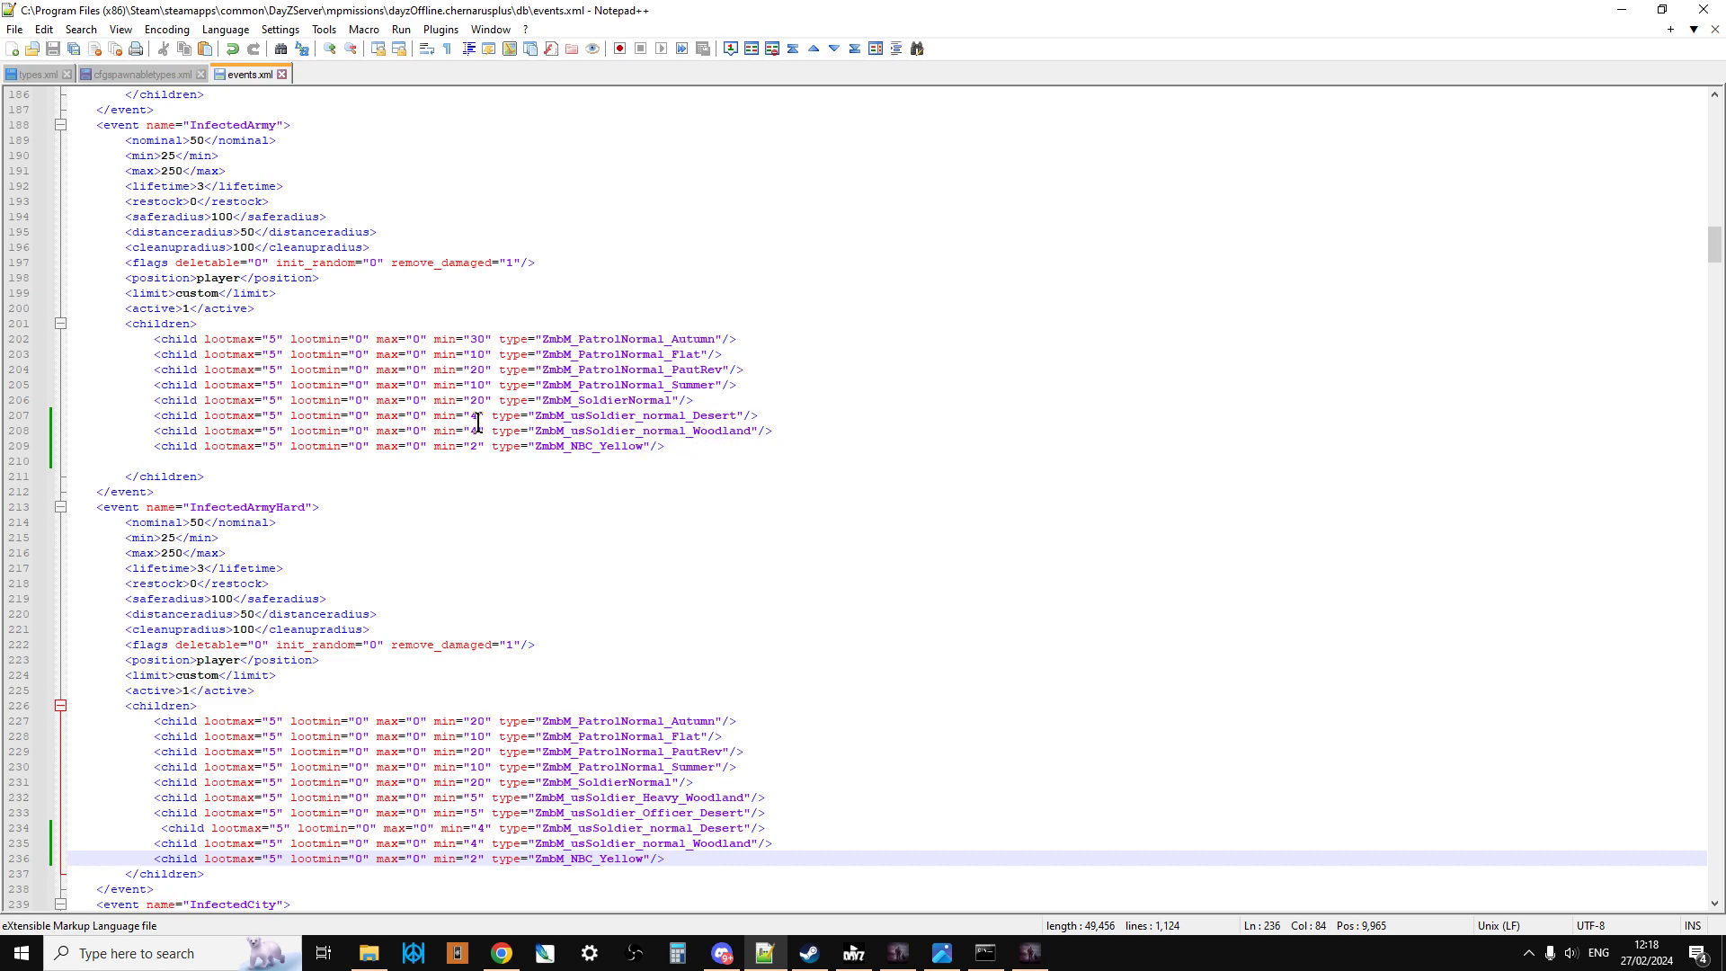
left_click_drag(689, 449, 149, 450)
scroll(347, 342, "down", 3)
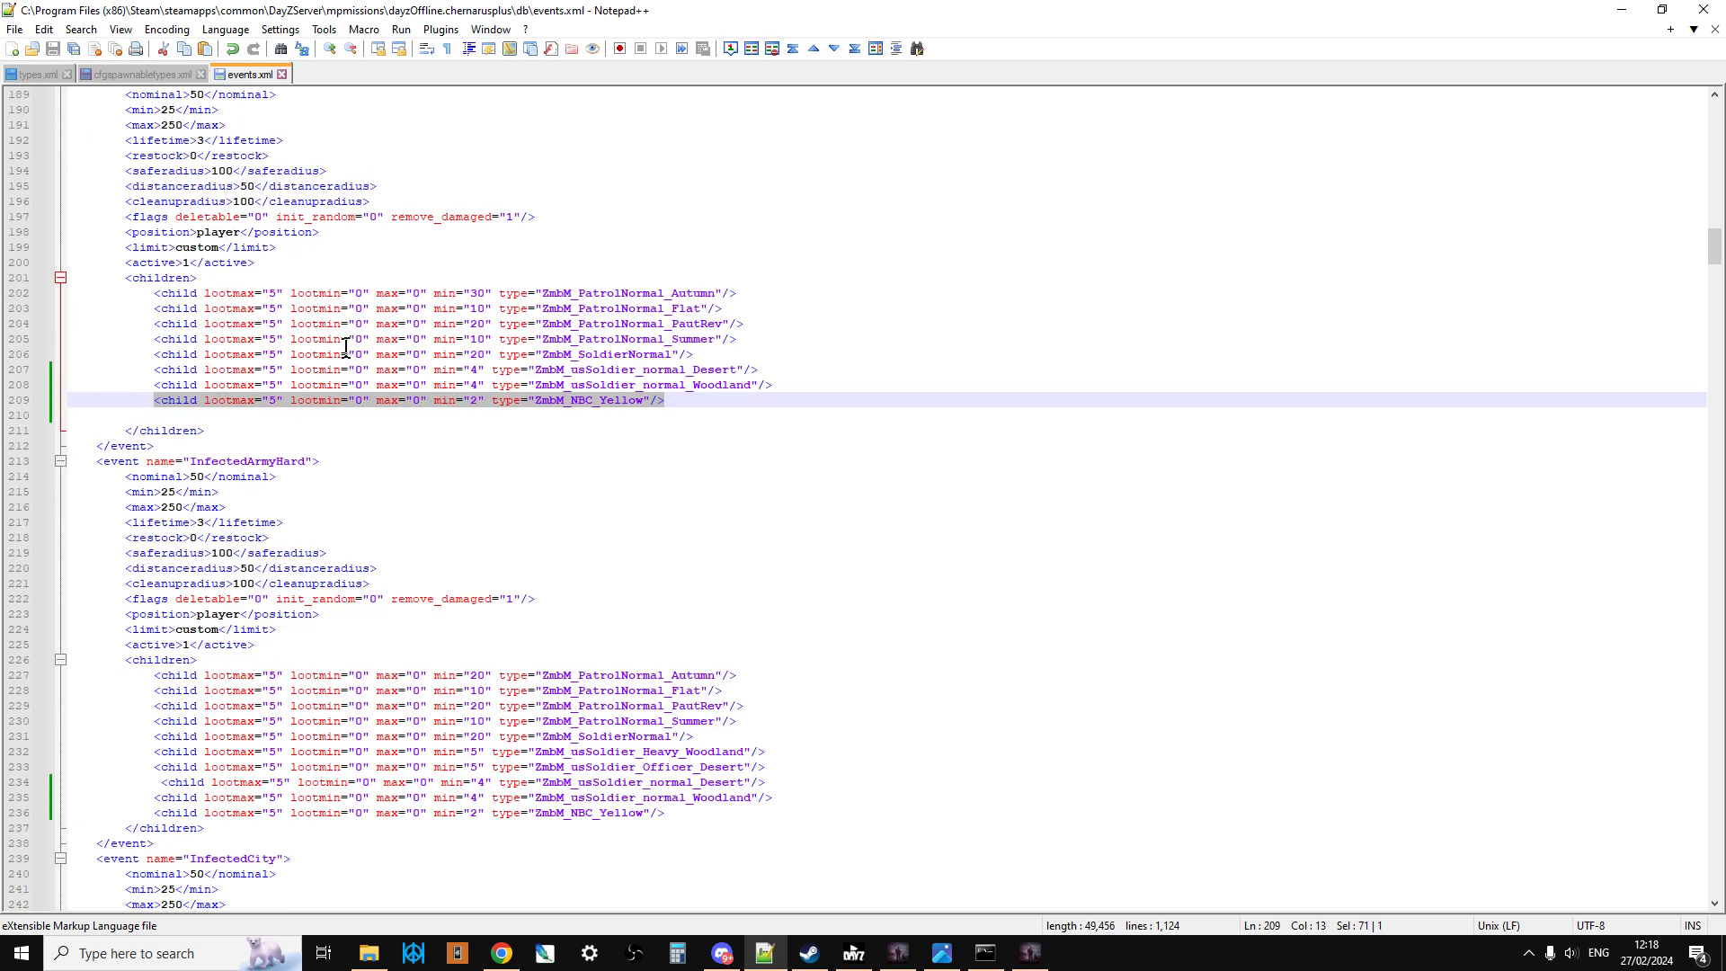
left_click_drag(672, 720, 125, 718)
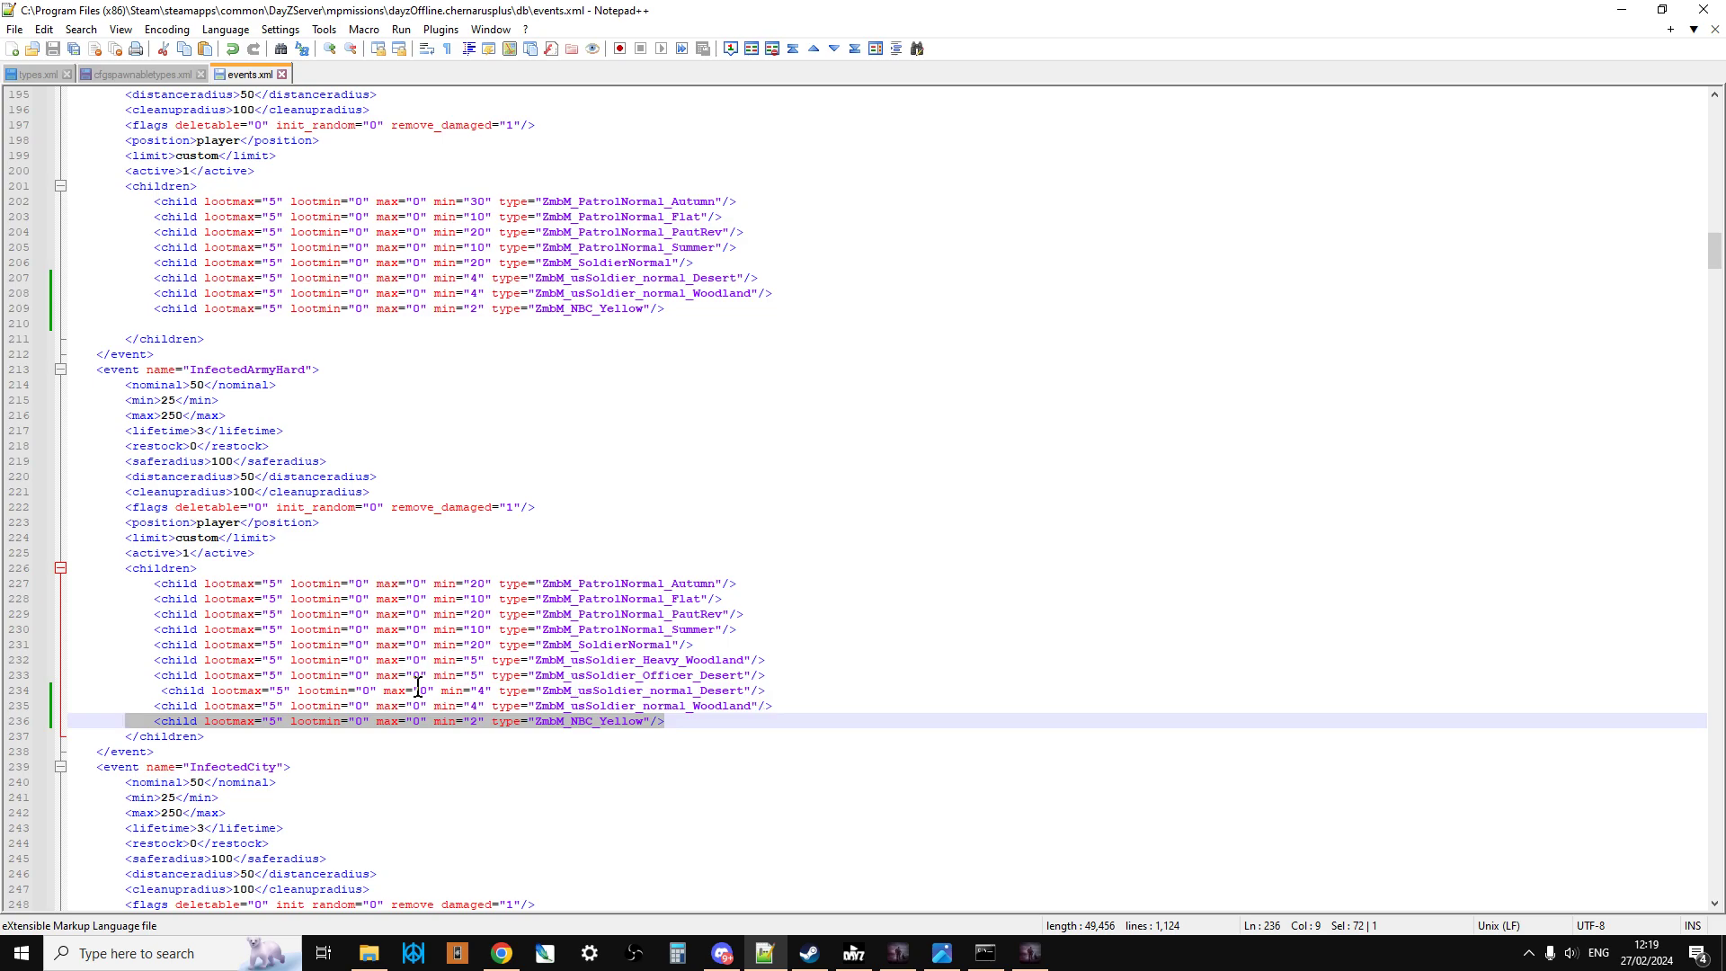
scroll(419, 687, "down", 2)
scroll(420, 688, "down", 14)
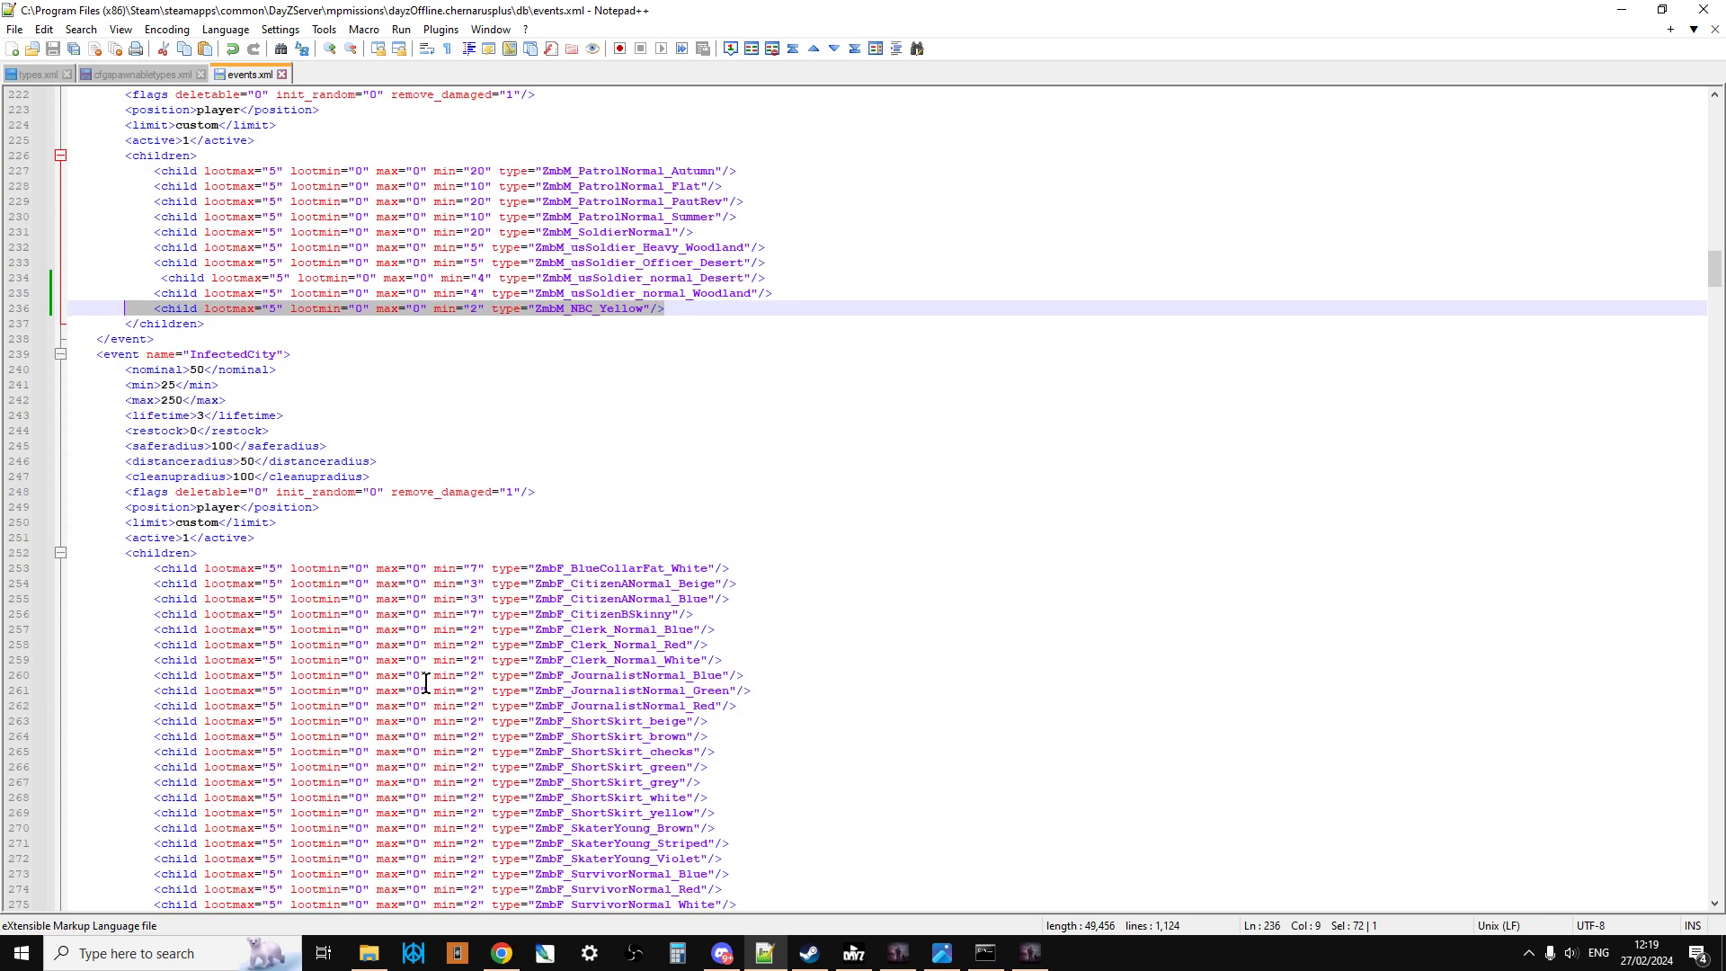
Step: Examine the infected events in events.xml from InfectedCity through InfectedNBCYellow, and return to the ZmbM_NBC_Yellow child line of InfectedArmy
scroll(431, 676, "down", 10)
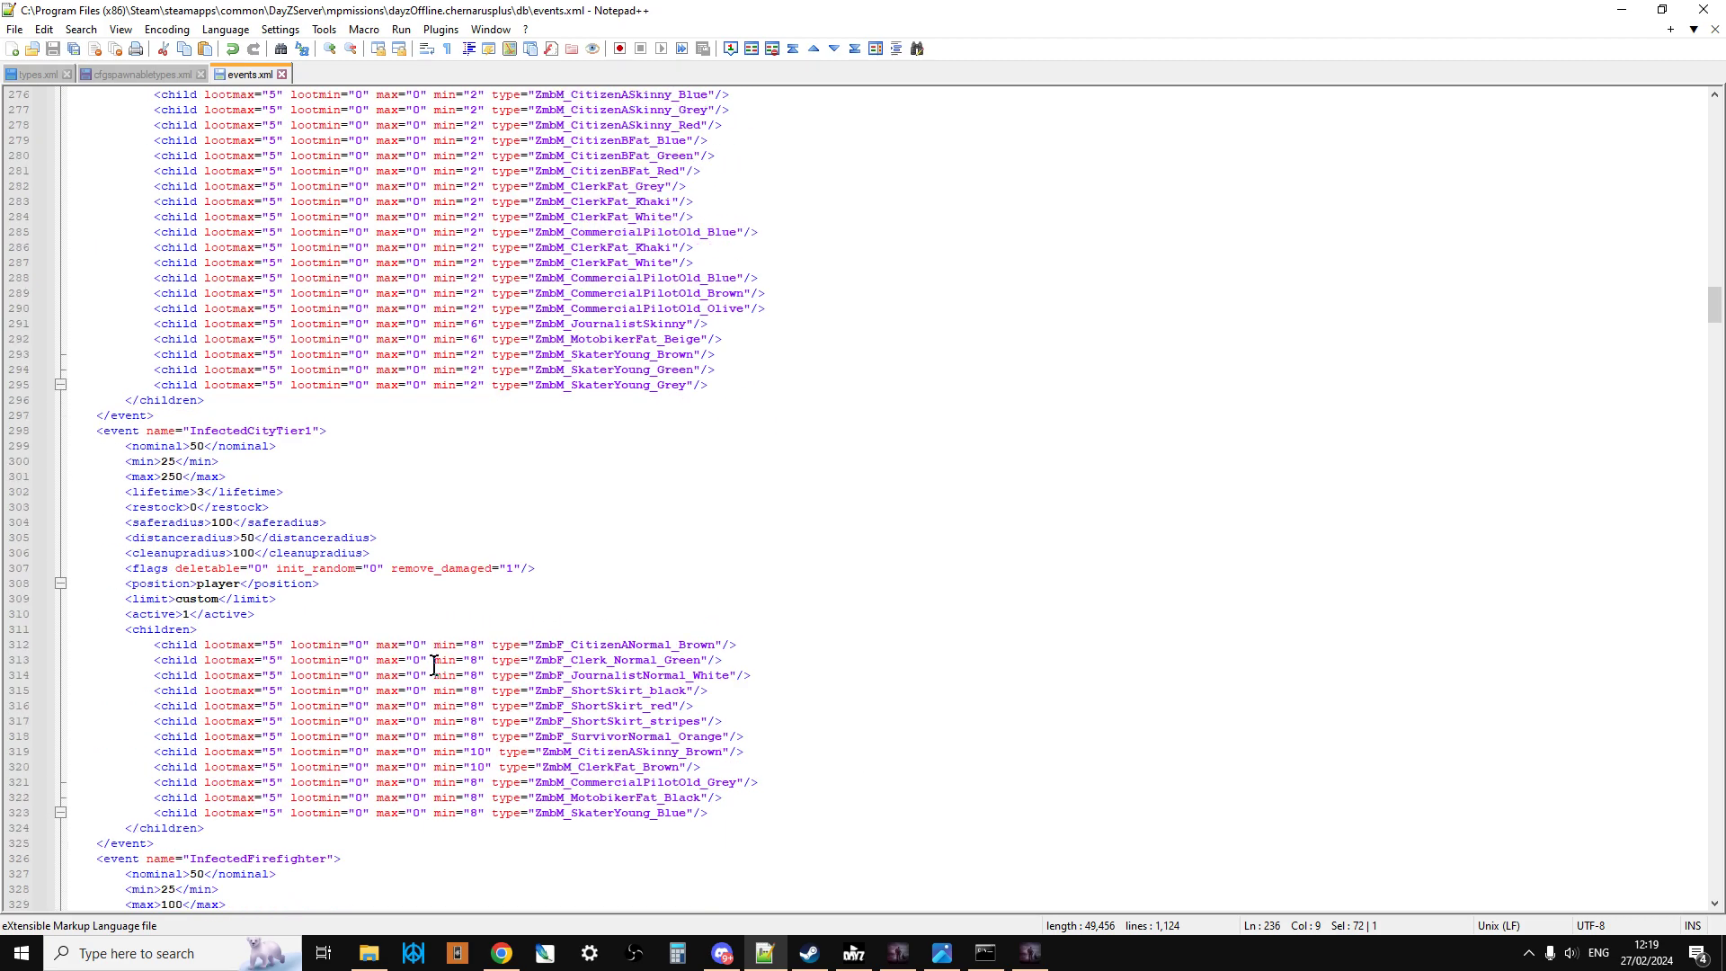
scroll(432, 664, "down", 20)
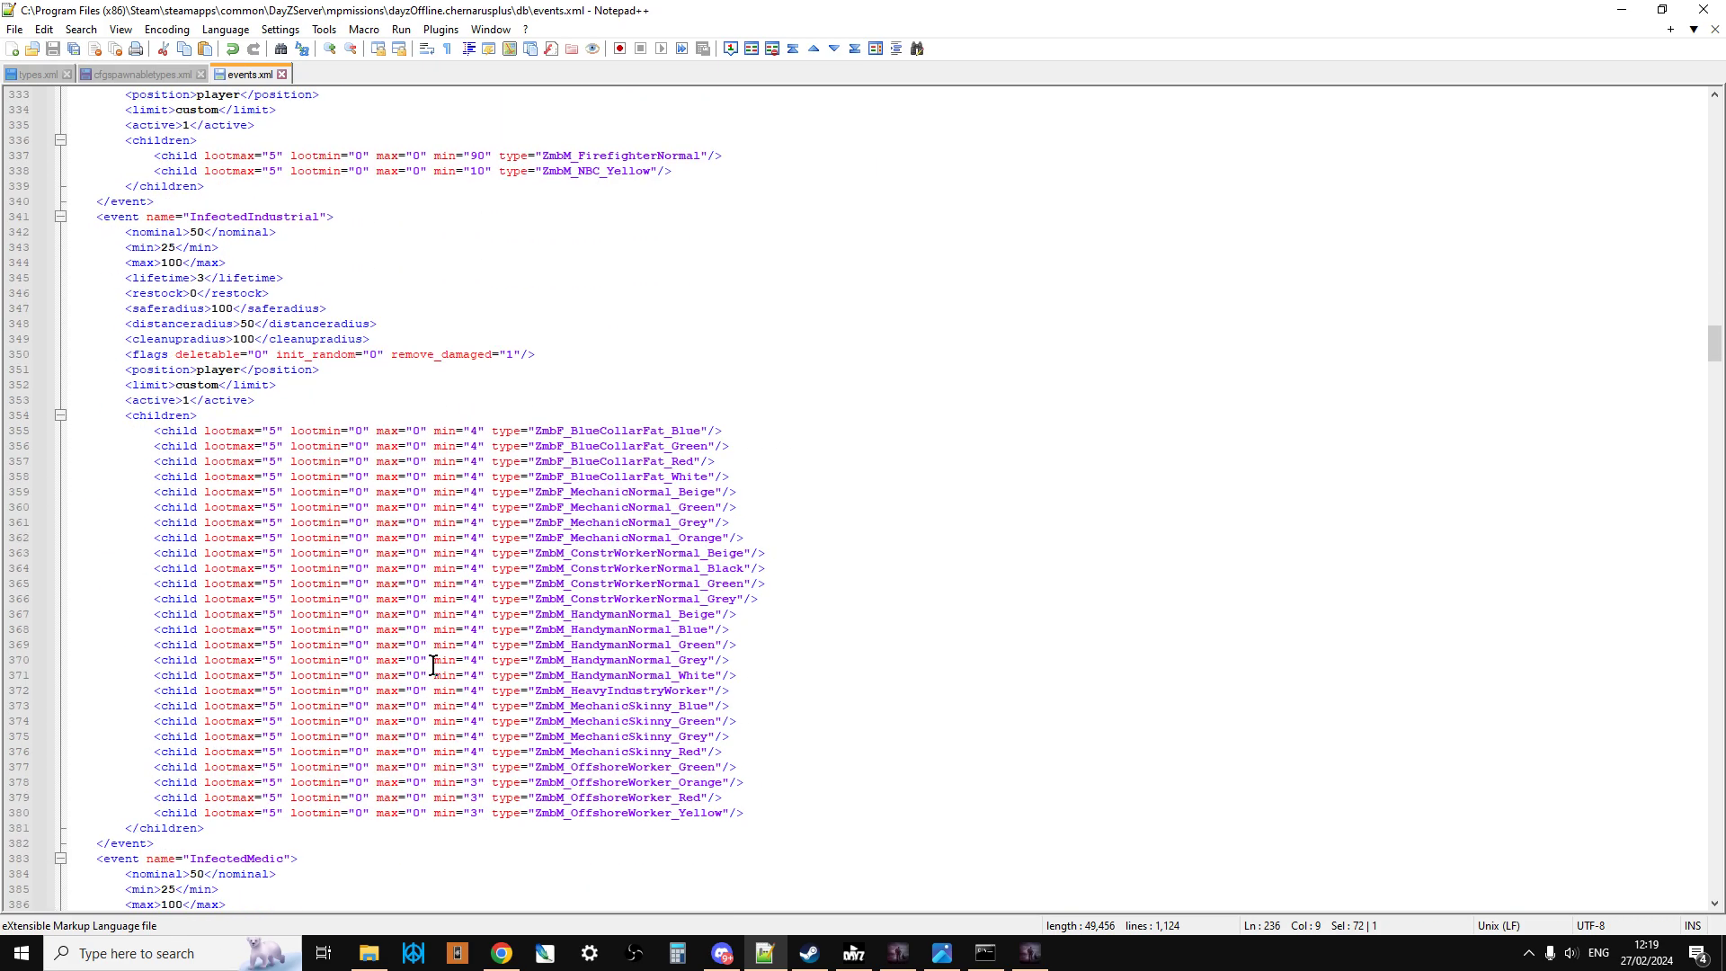
scroll(432, 664, "down", 14)
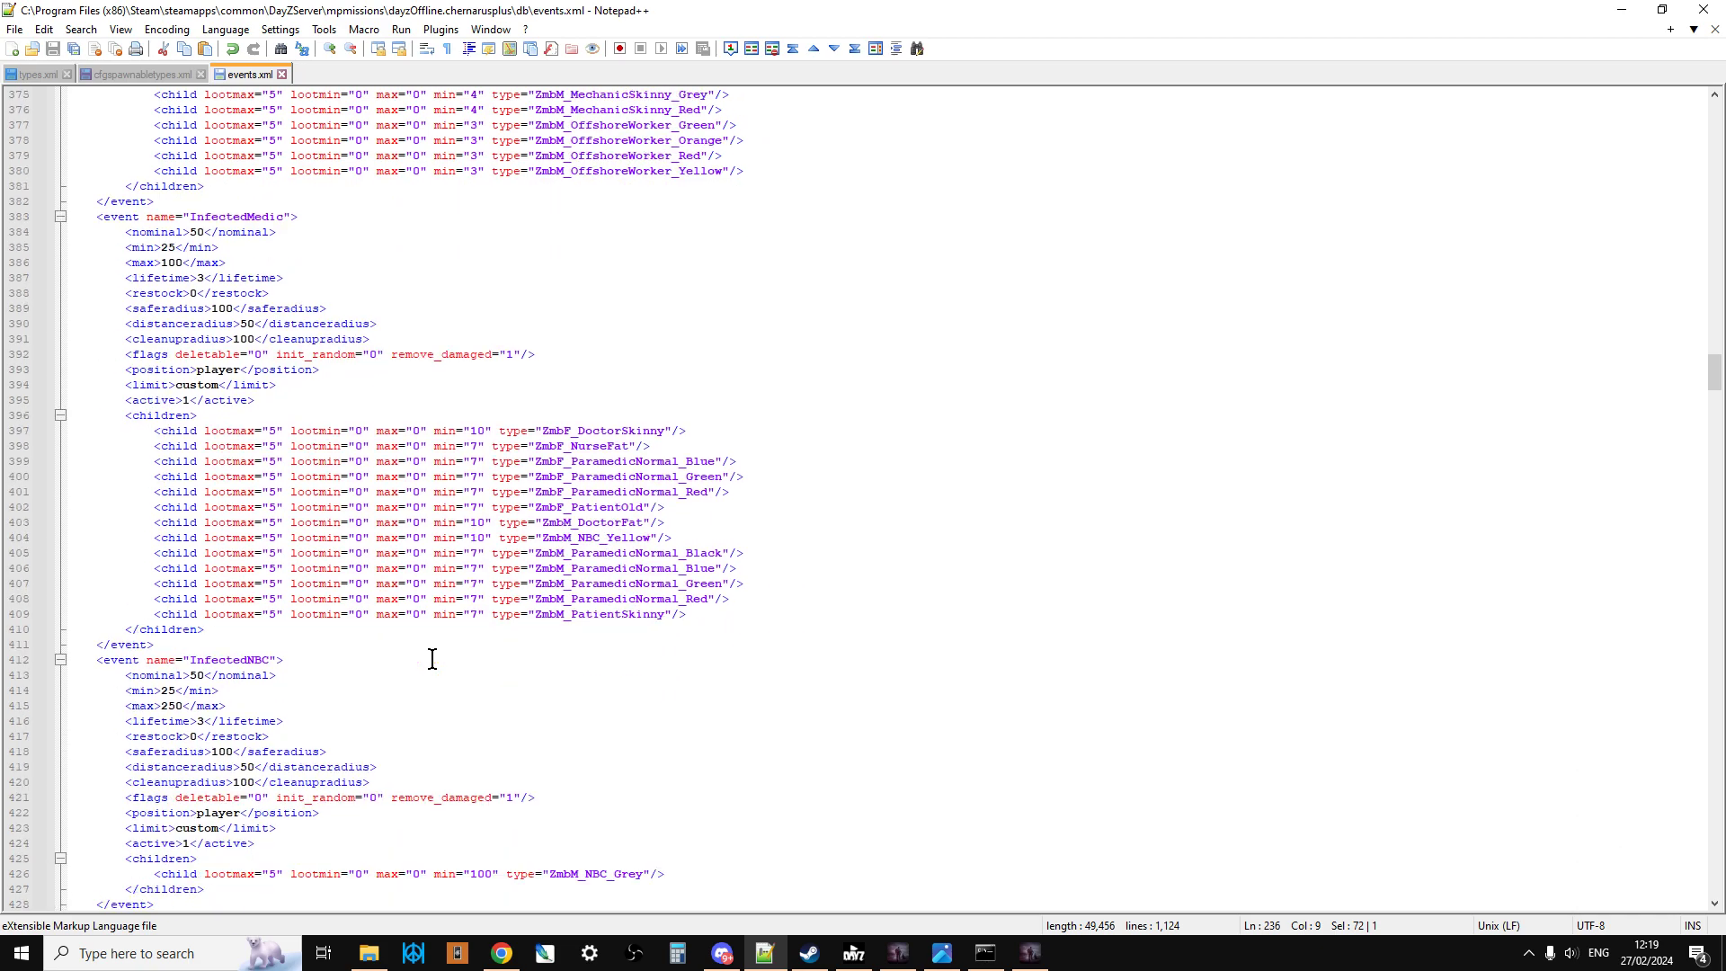
scroll(432, 659, "down", 3)
scroll(432, 659, "down", 5)
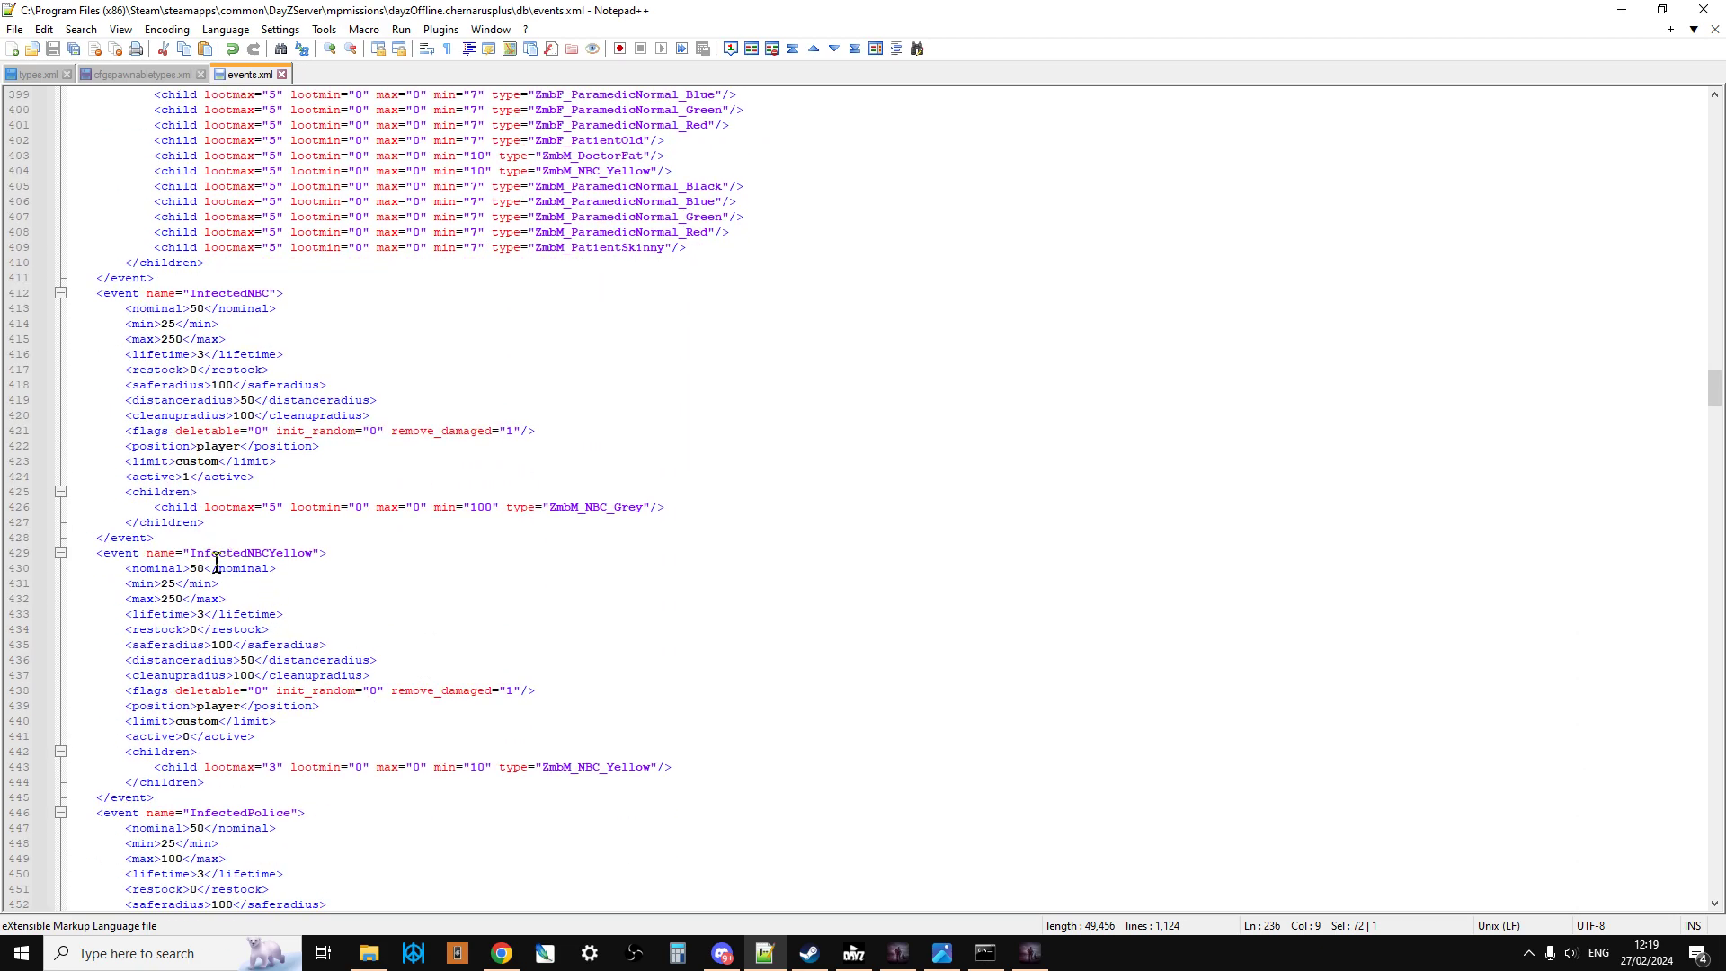
scroll(227, 544, "down", 1)
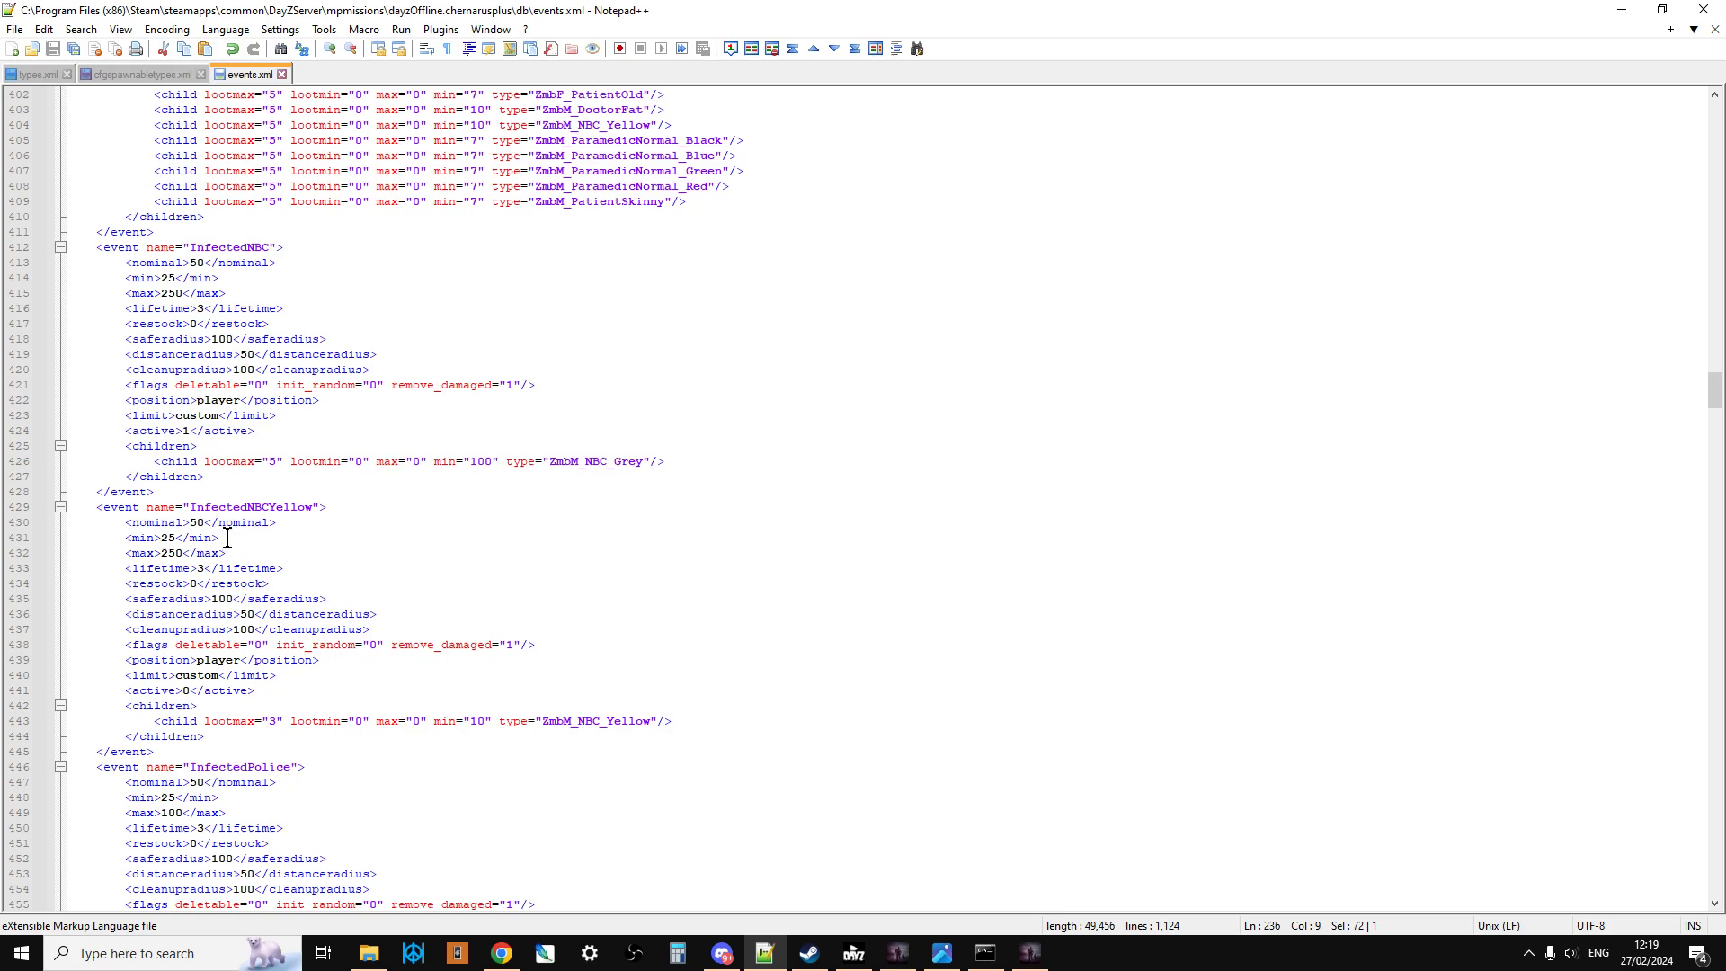
scroll(228, 538, "up", 20)
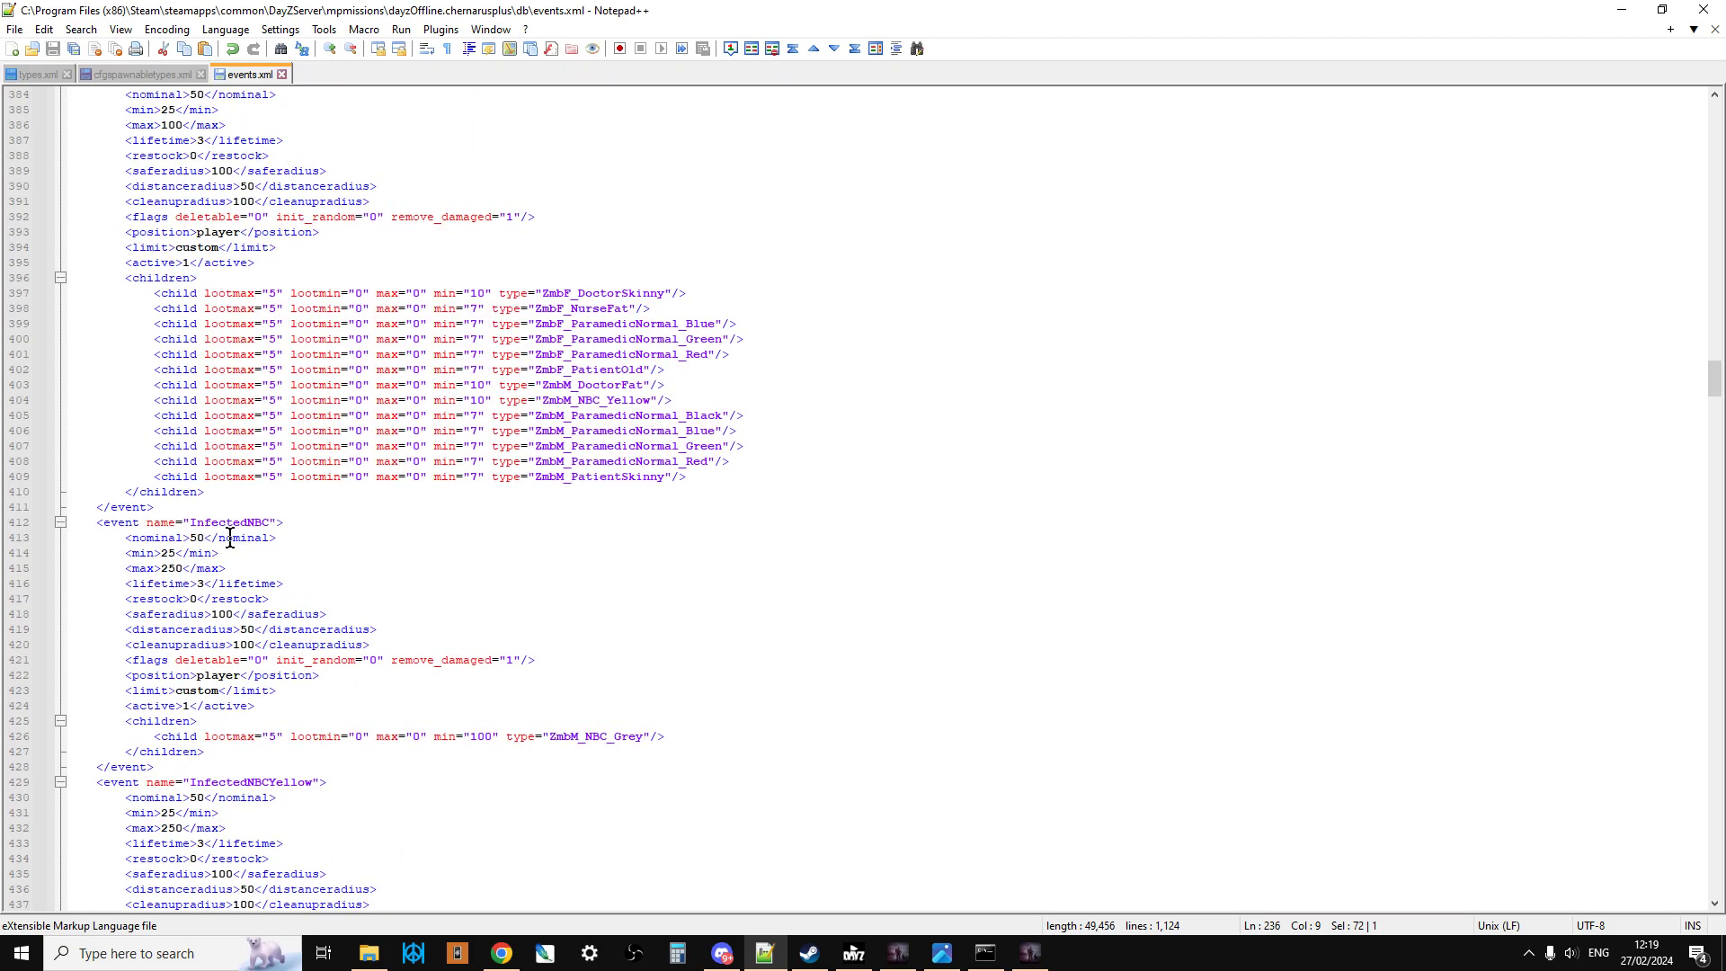
scroll(230, 537, "up", 20)
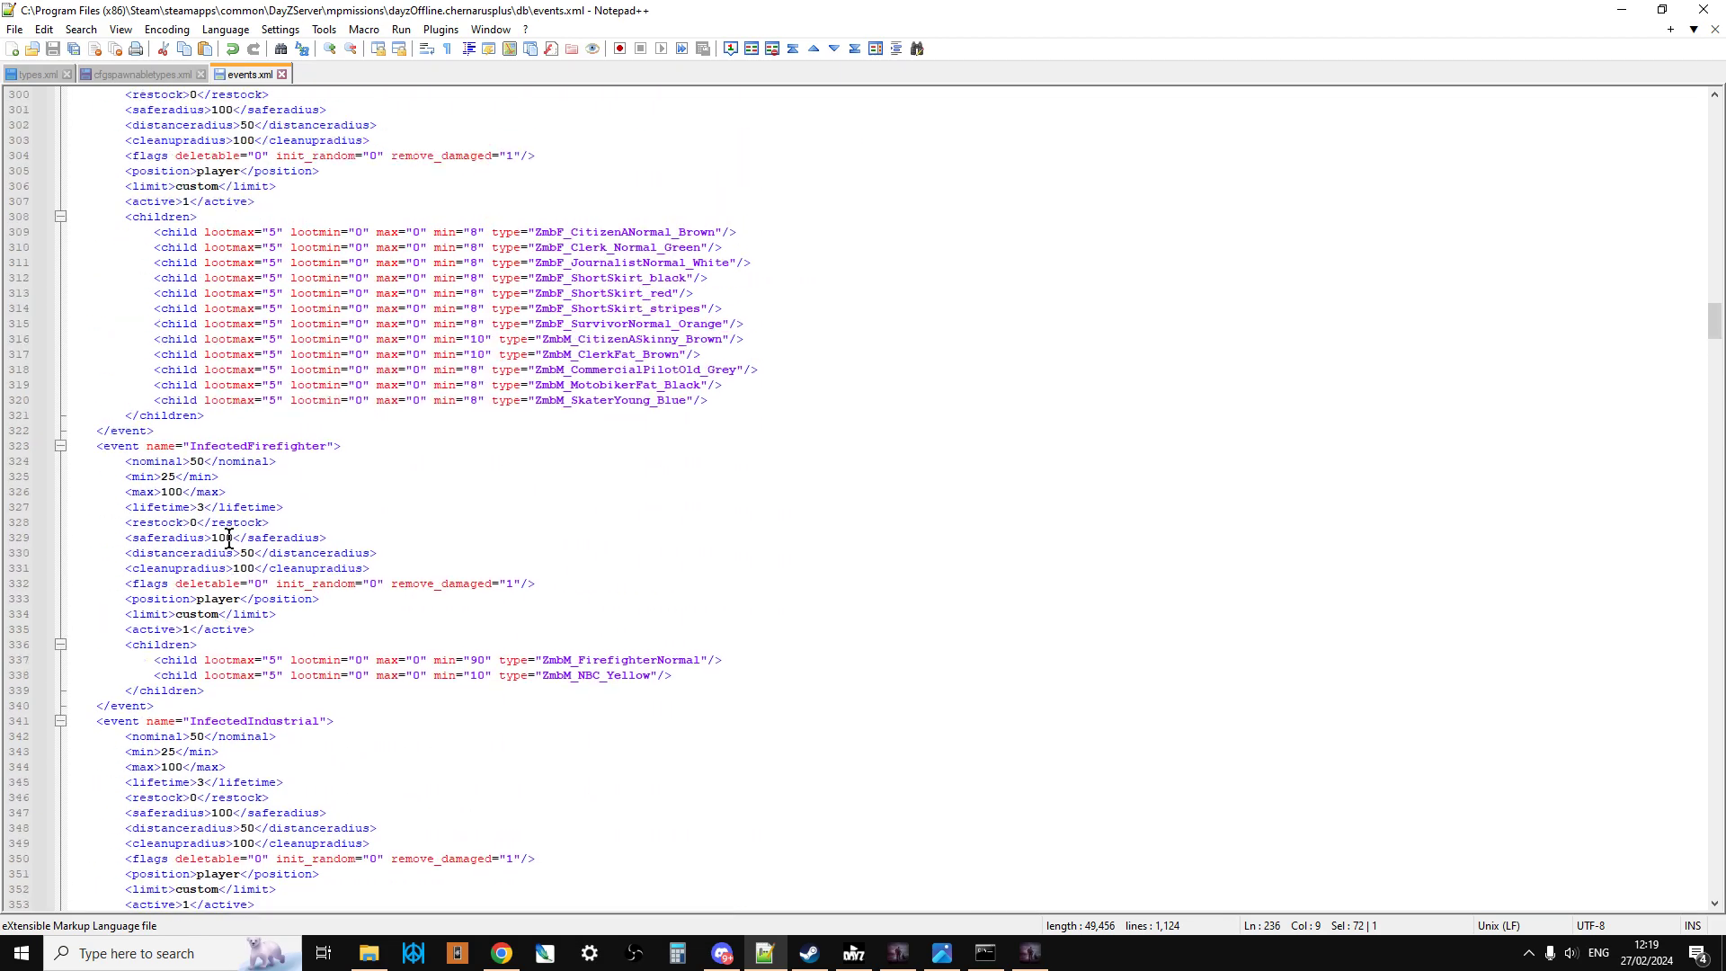
scroll(227, 541, "up", 16)
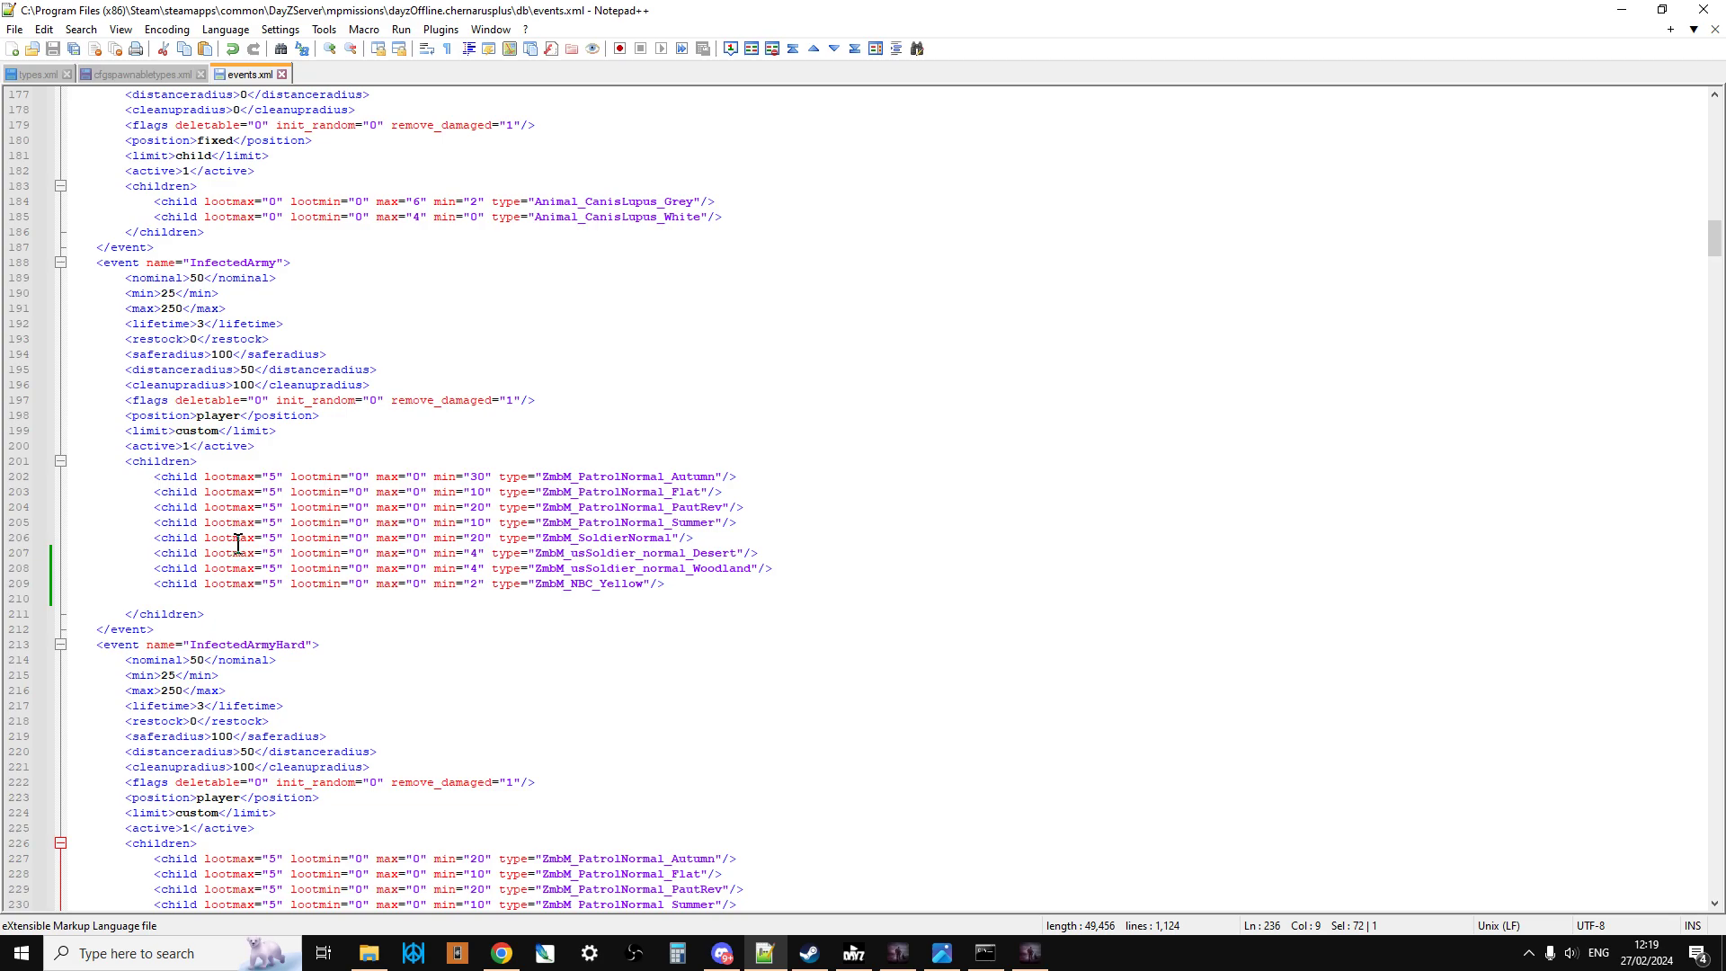
scroll(539, 620, "up", 1)
left_click_drag(664, 633, 126, 645)
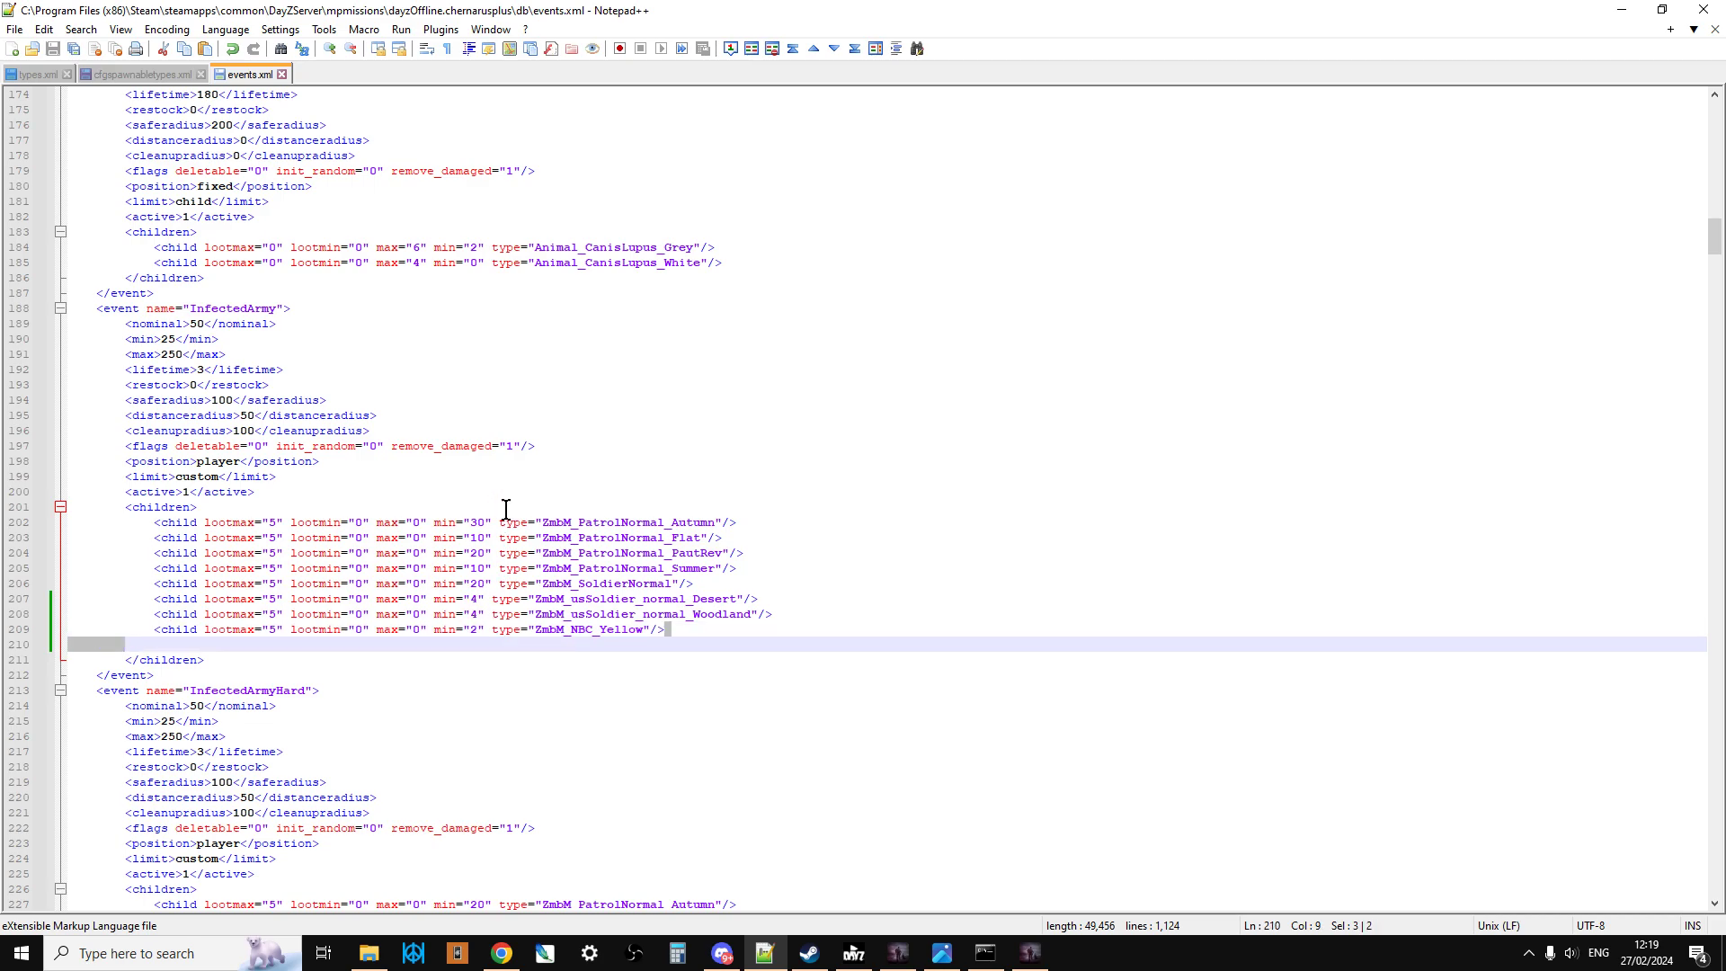
Step: Return to cfgspawnabletypes.xml, review the grenade, 40mm ammo and NBC zombie types, save the file, and check events.xml briefly
left_click(142, 77)
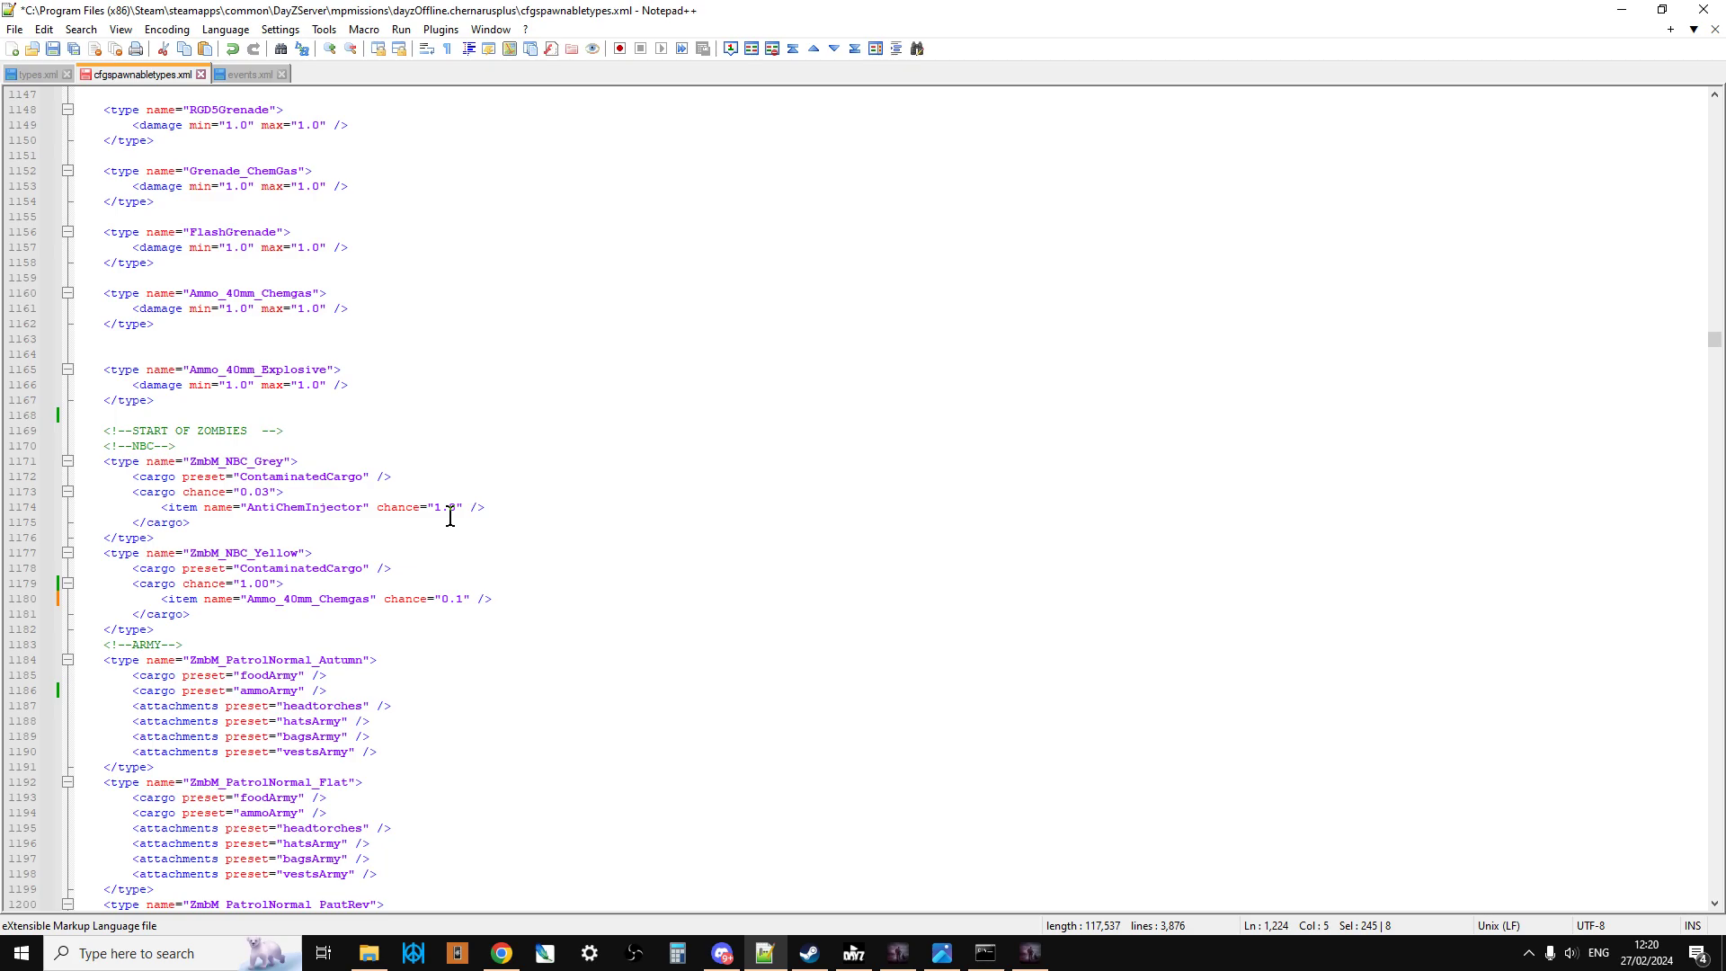
scroll(485, 583, "up", 2)
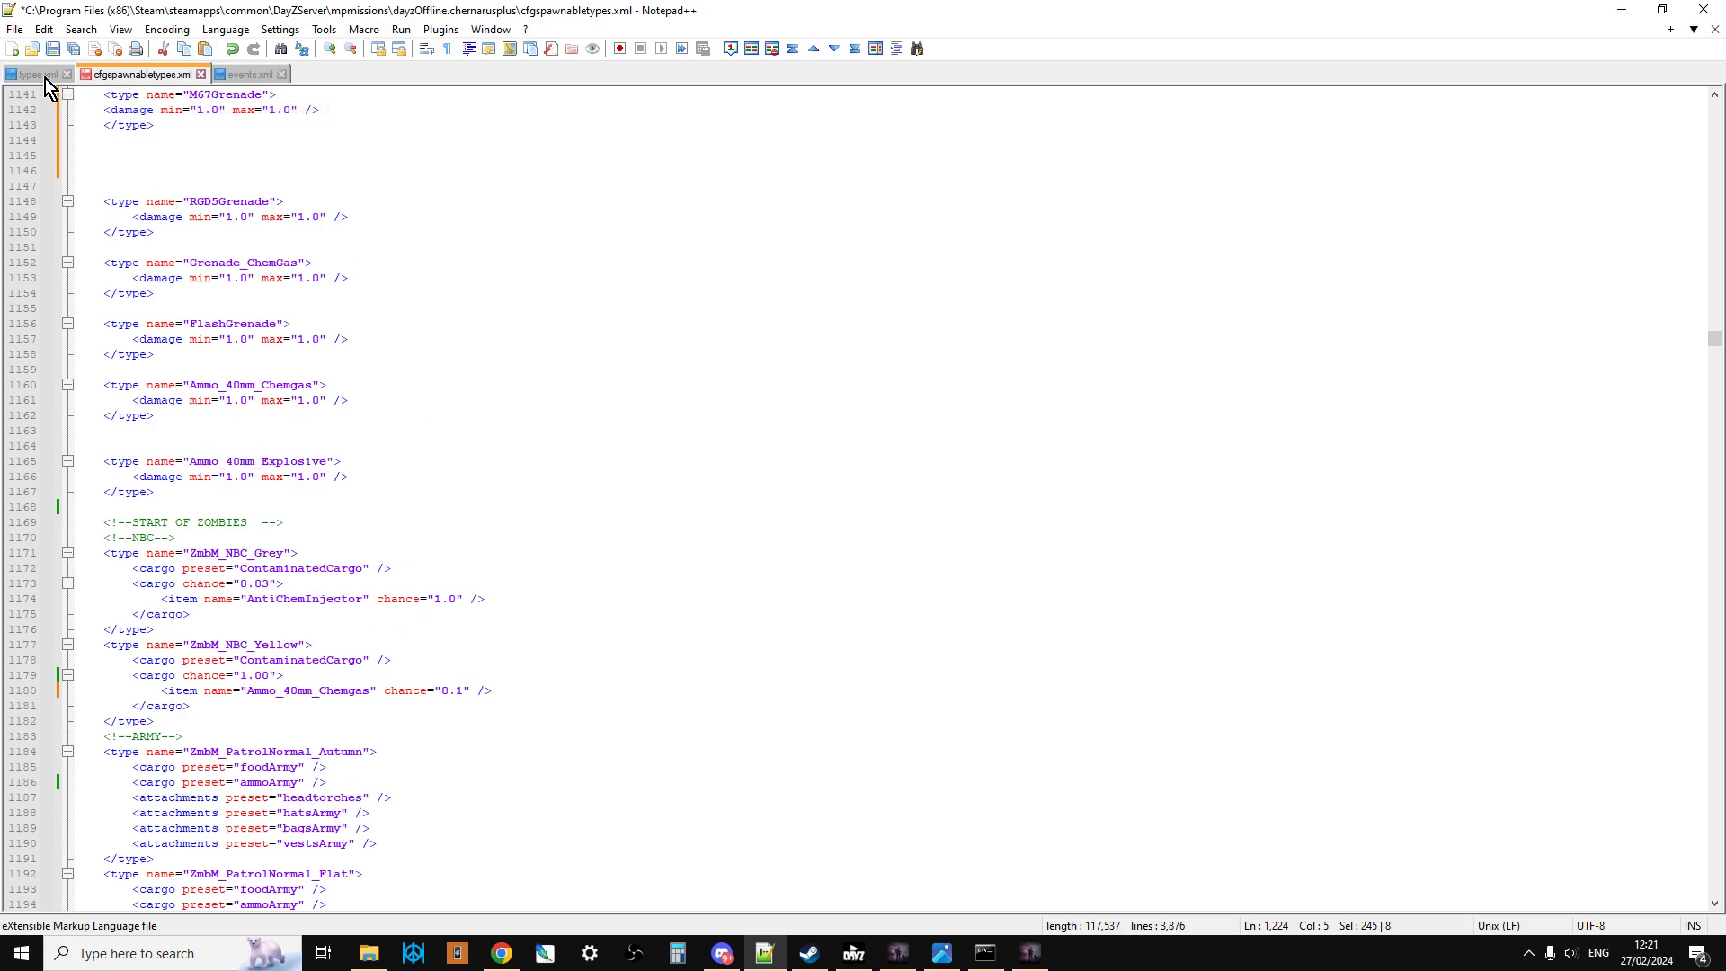
left_click(52, 52)
left_click(250, 77)
left_click(165, 77)
Step: Switch to Chrome, open the dayzOffline.chernarusplus folder in the Nitrado file browser, and look through its files and subfolders
left_click(501, 952)
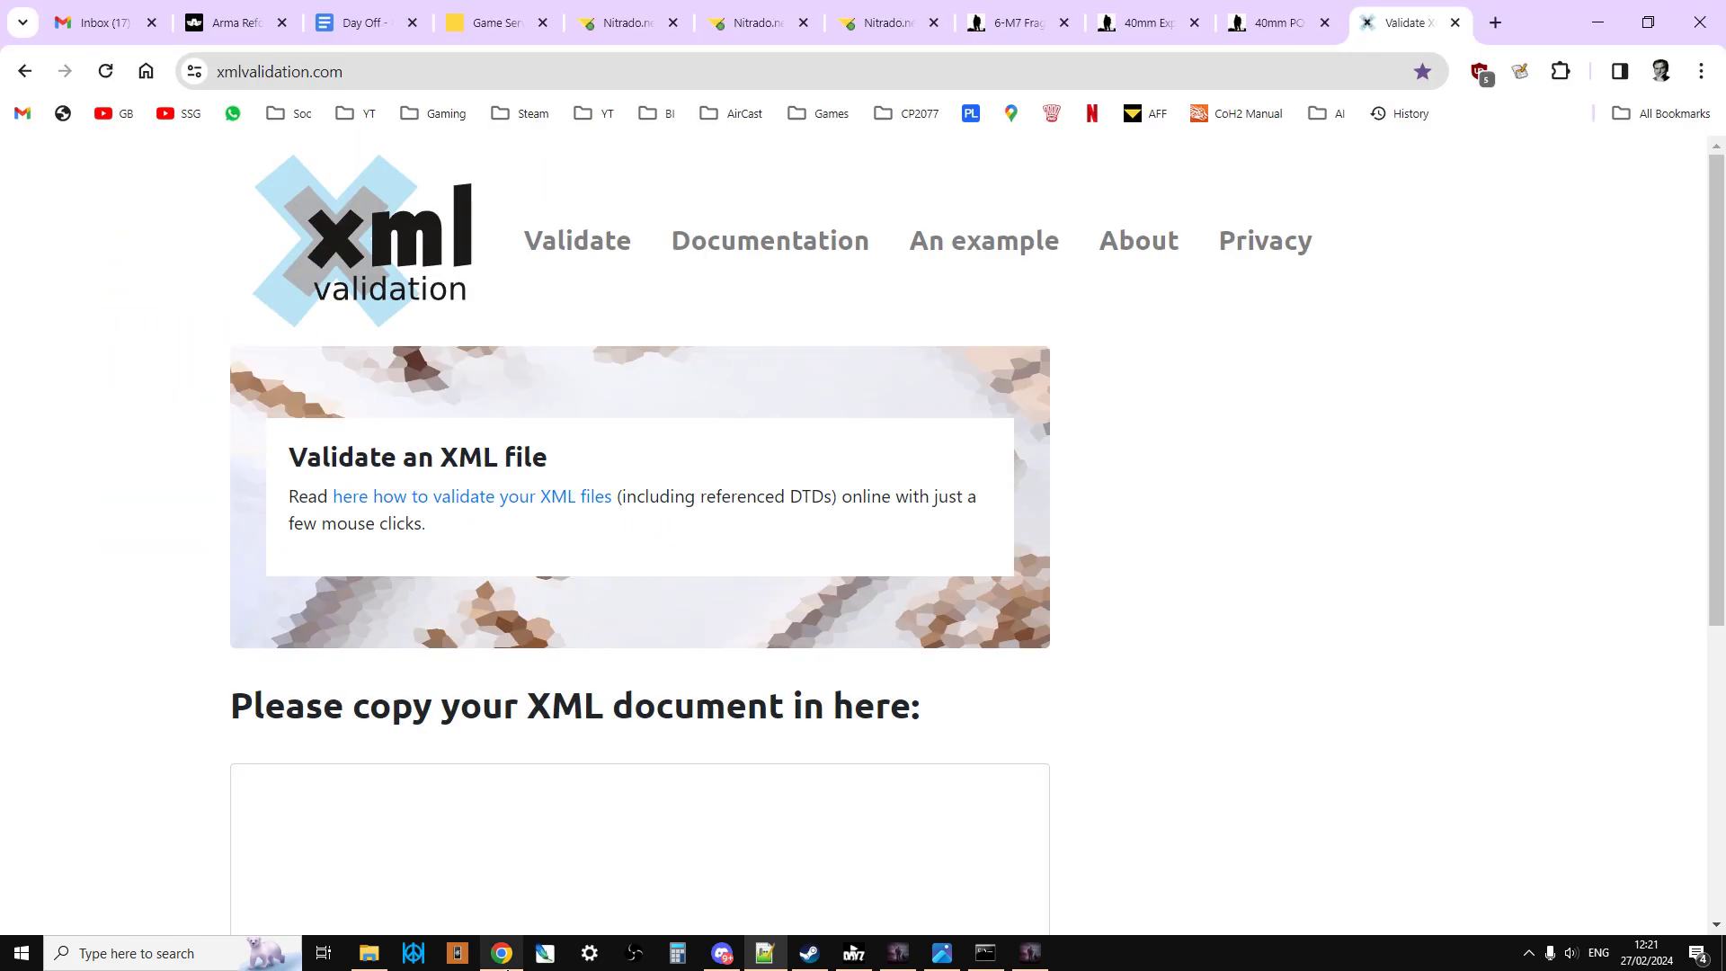
left_click(763, 24)
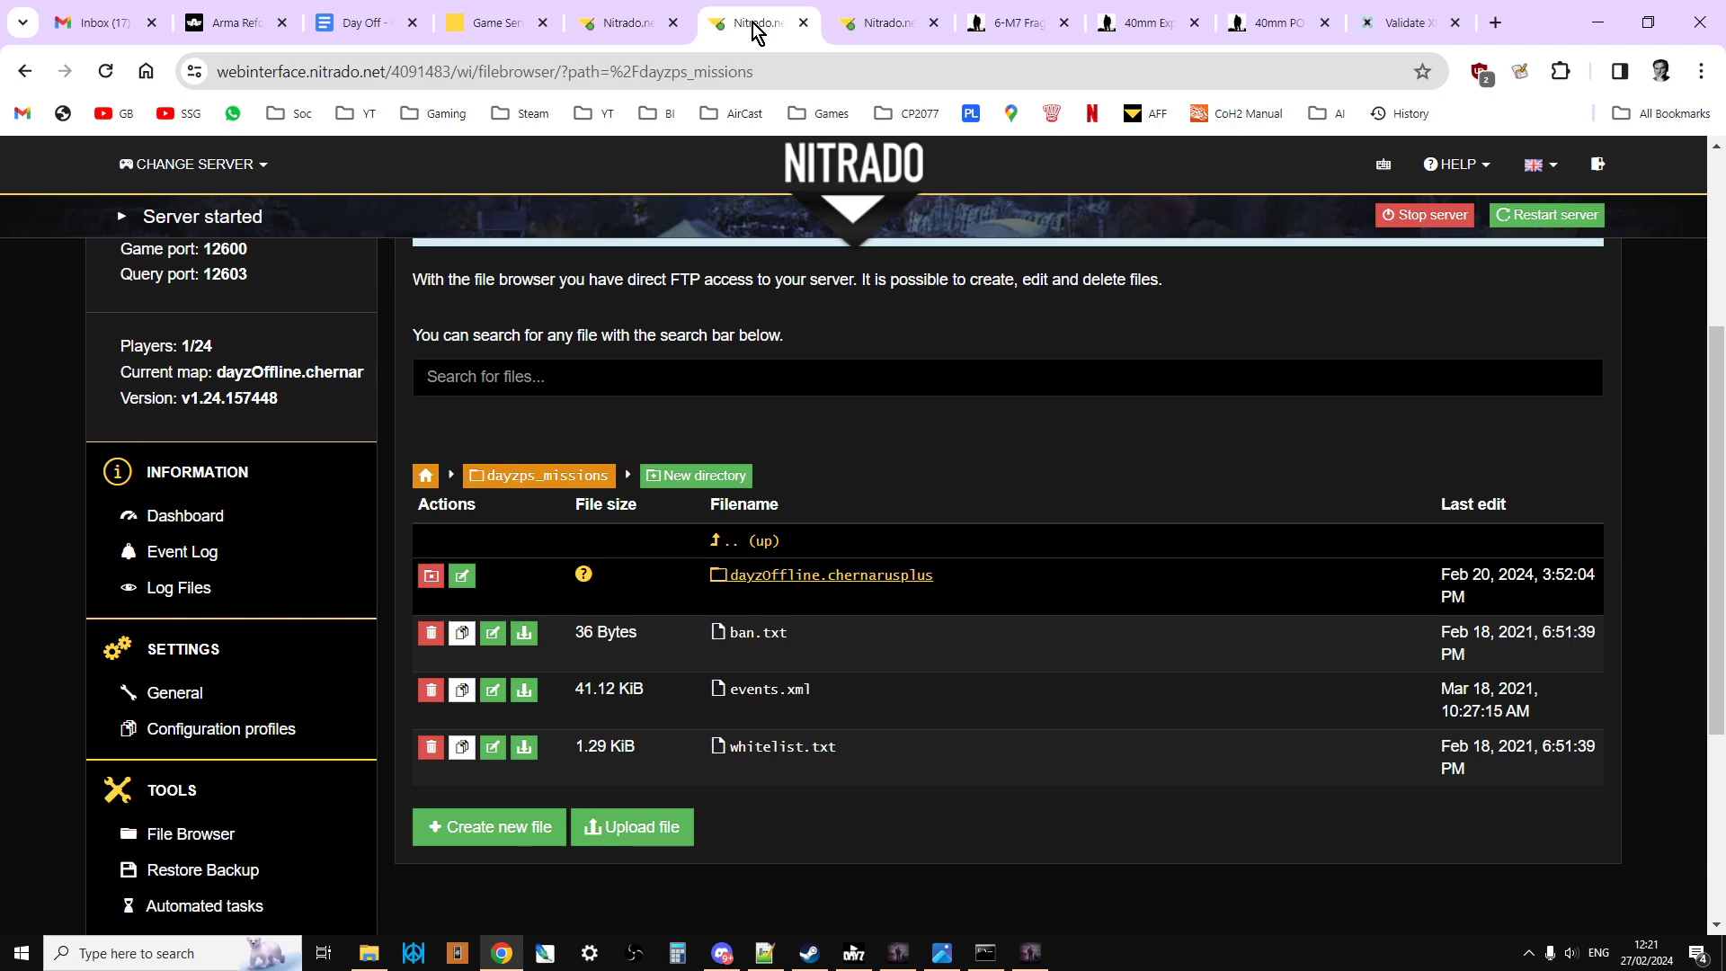
left_click(879, 25)
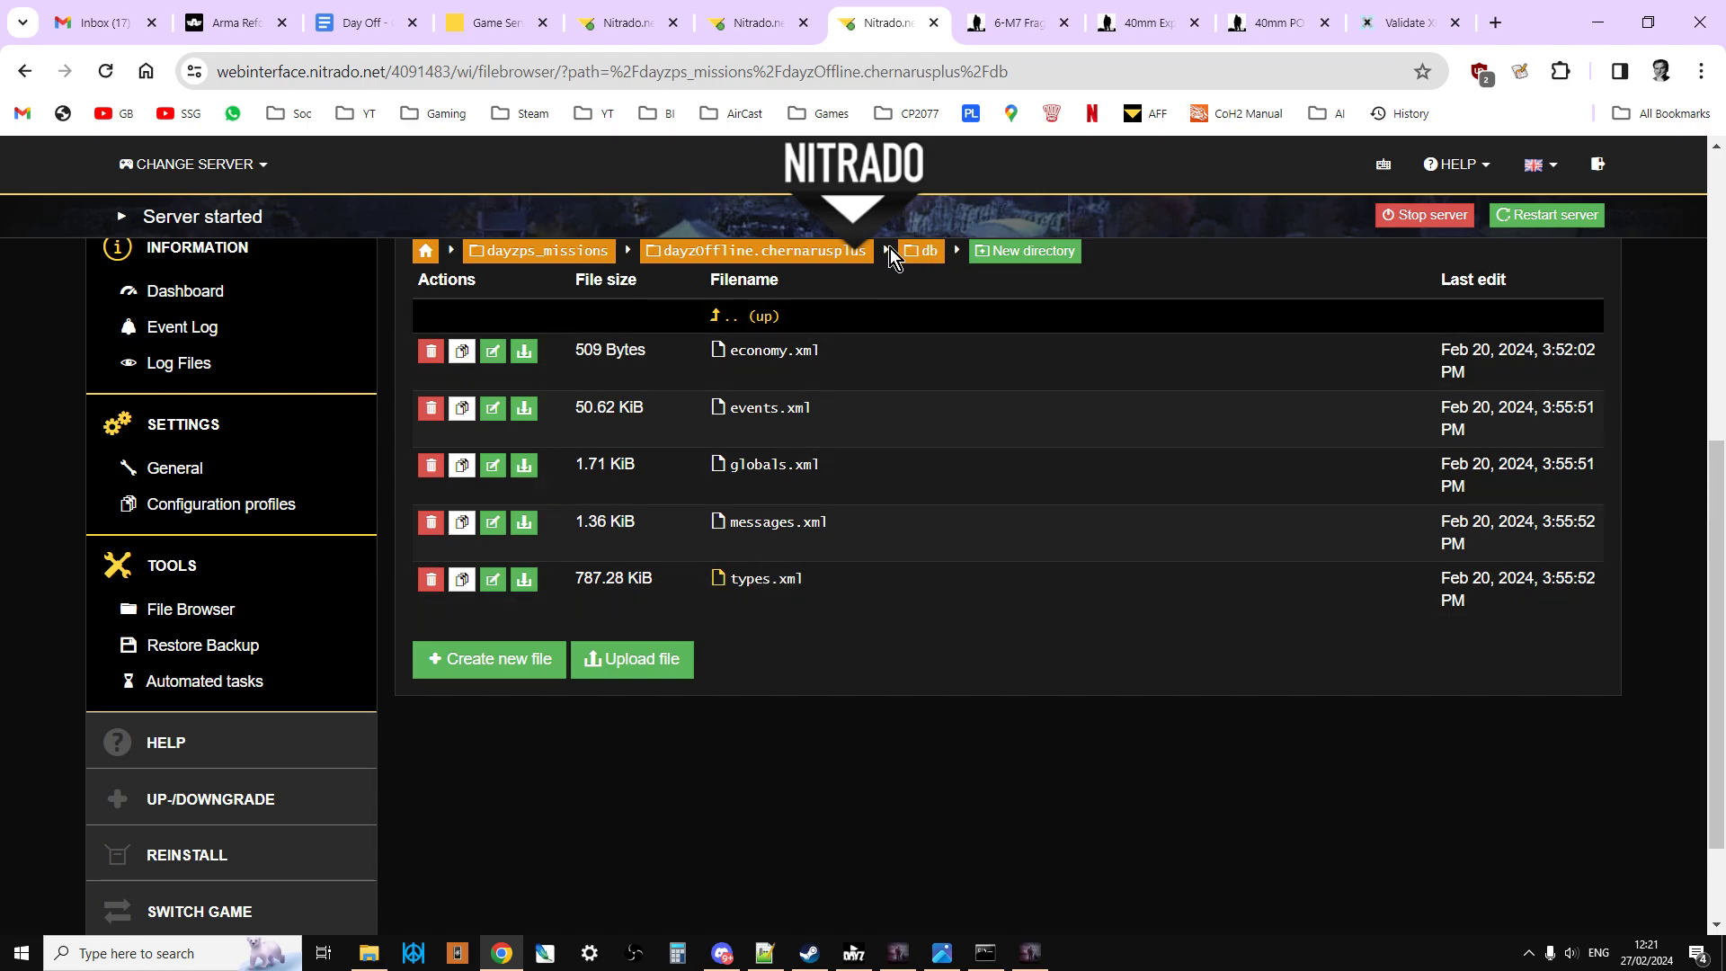
left_click(787, 253)
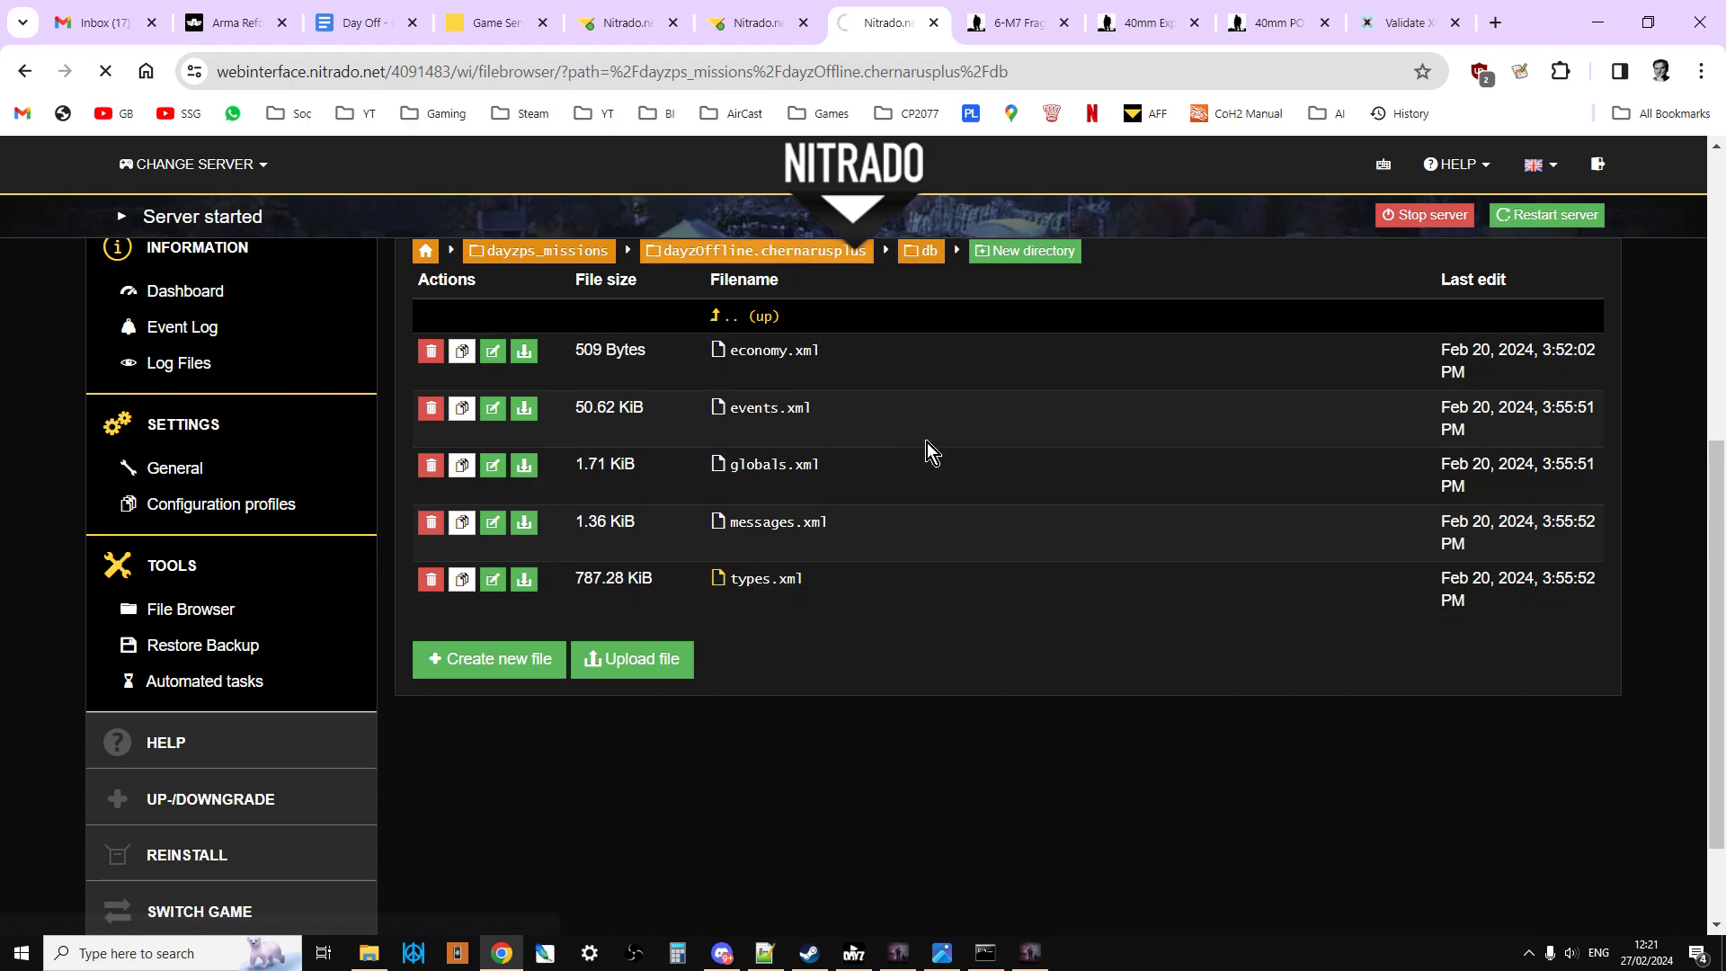
scroll(902, 632, "down", 20)
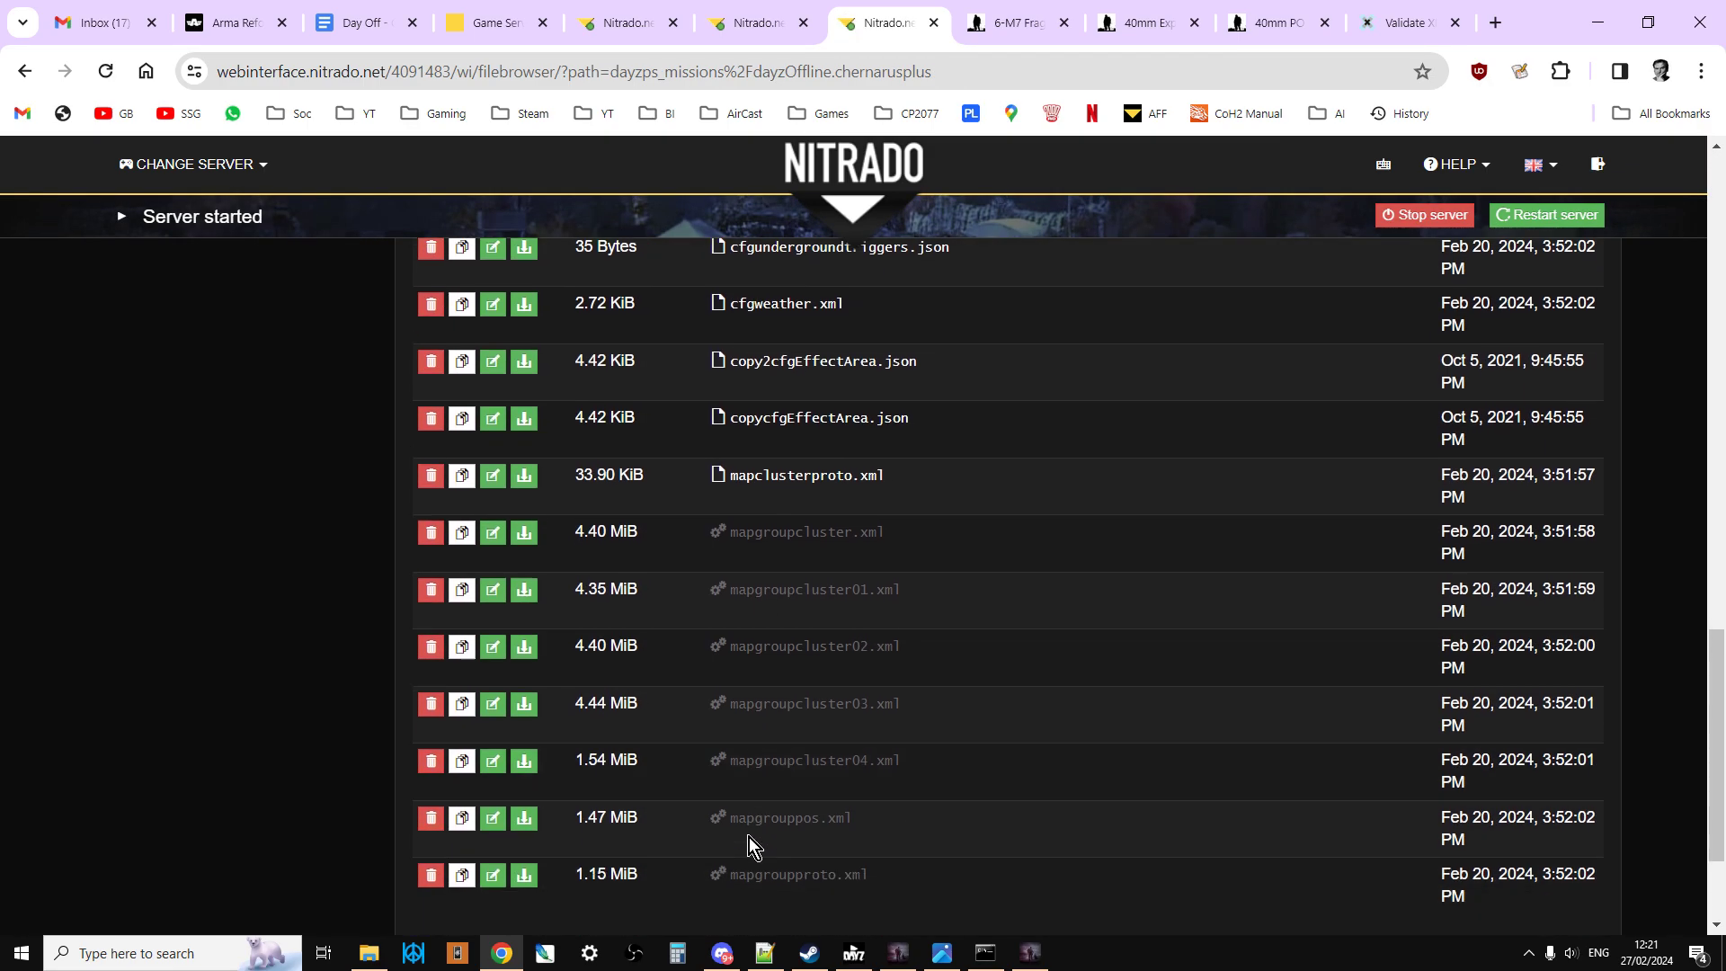
scroll(676, 768, "up", 8)
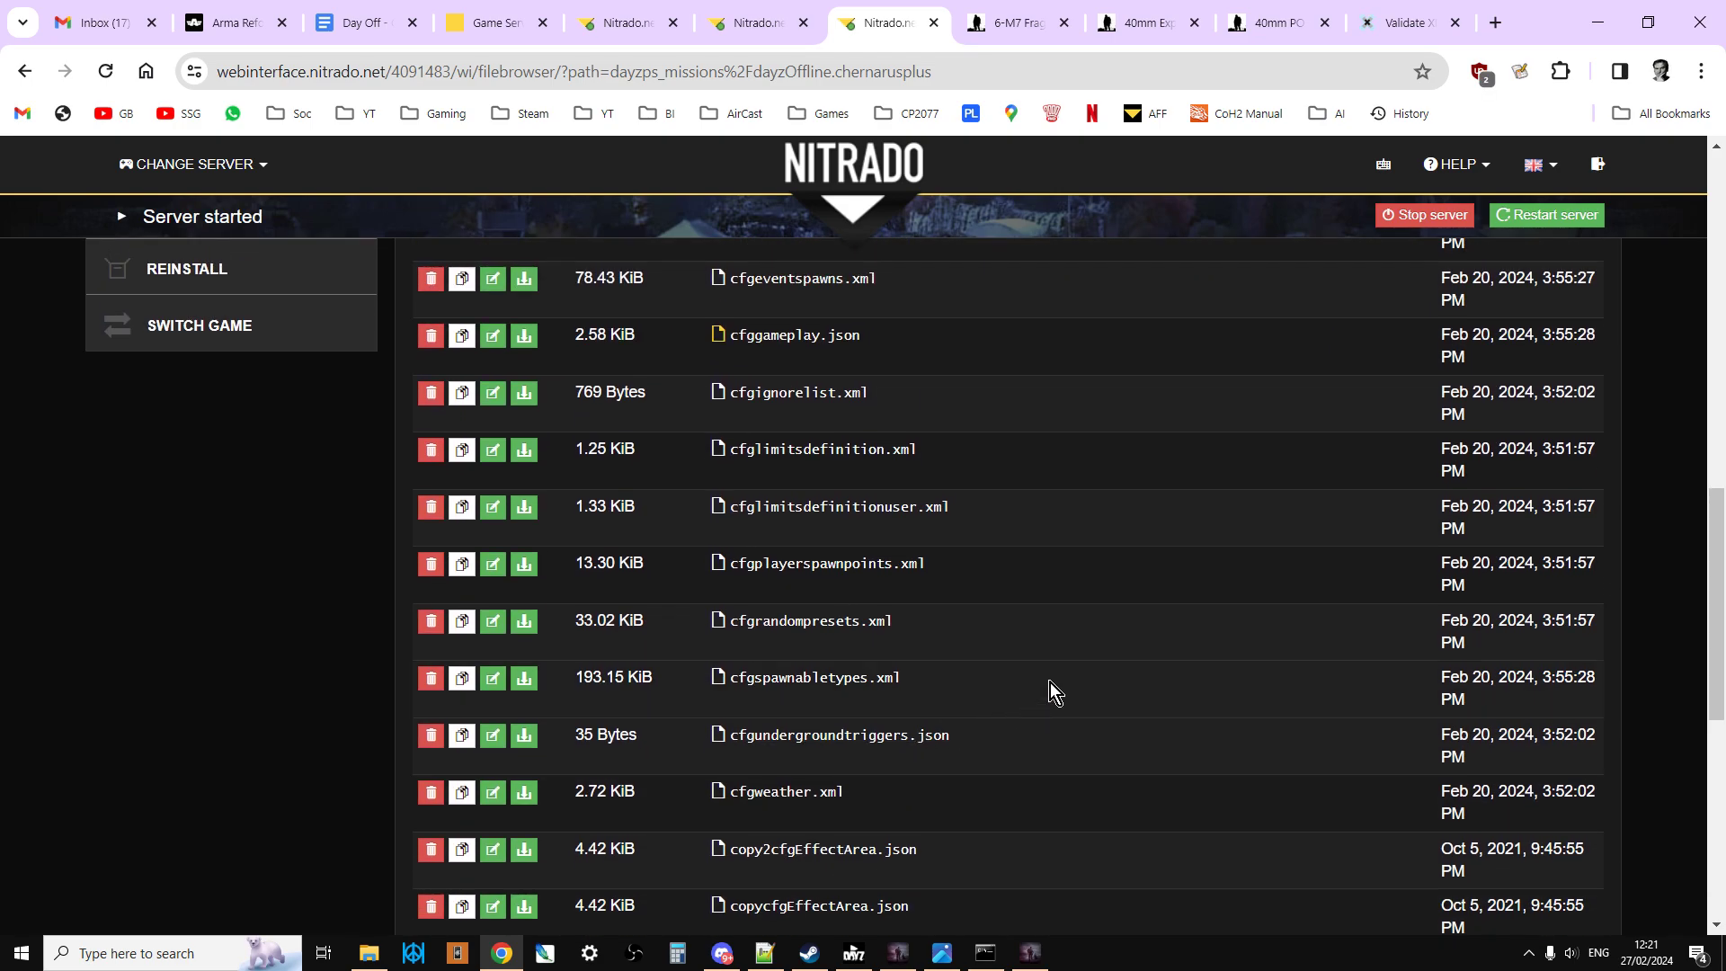
scroll(887, 590, "up", 3)
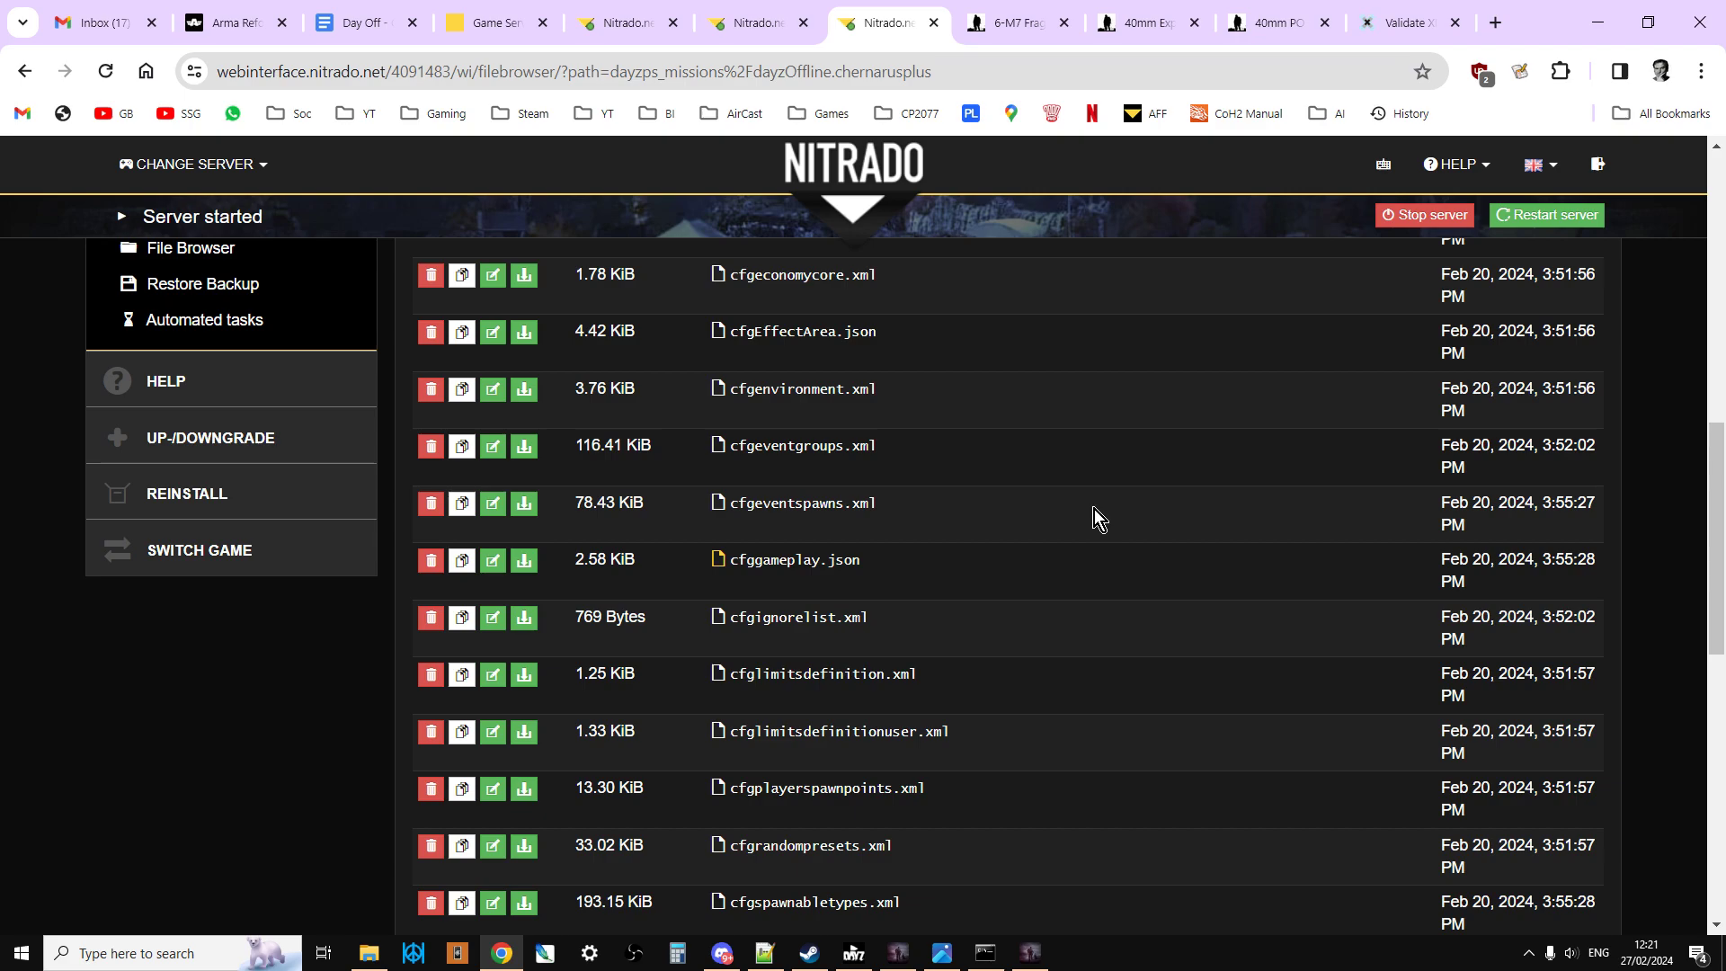
scroll(984, 622, "up", 1)
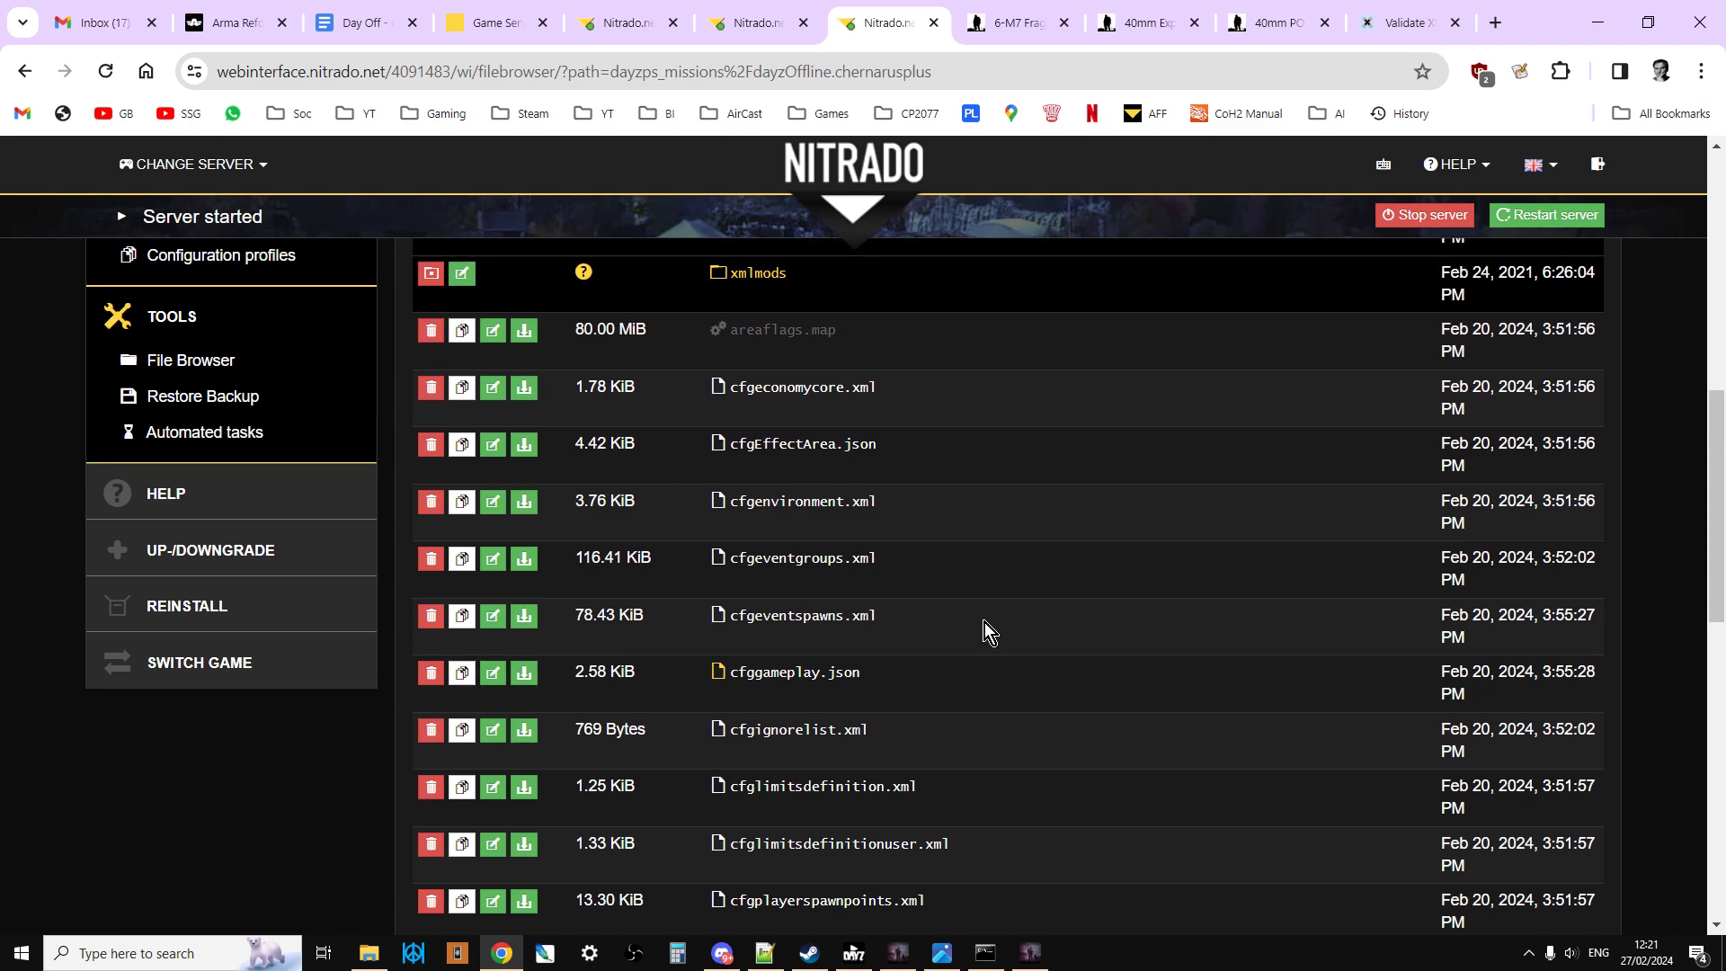
scroll(984, 622, "up", 2)
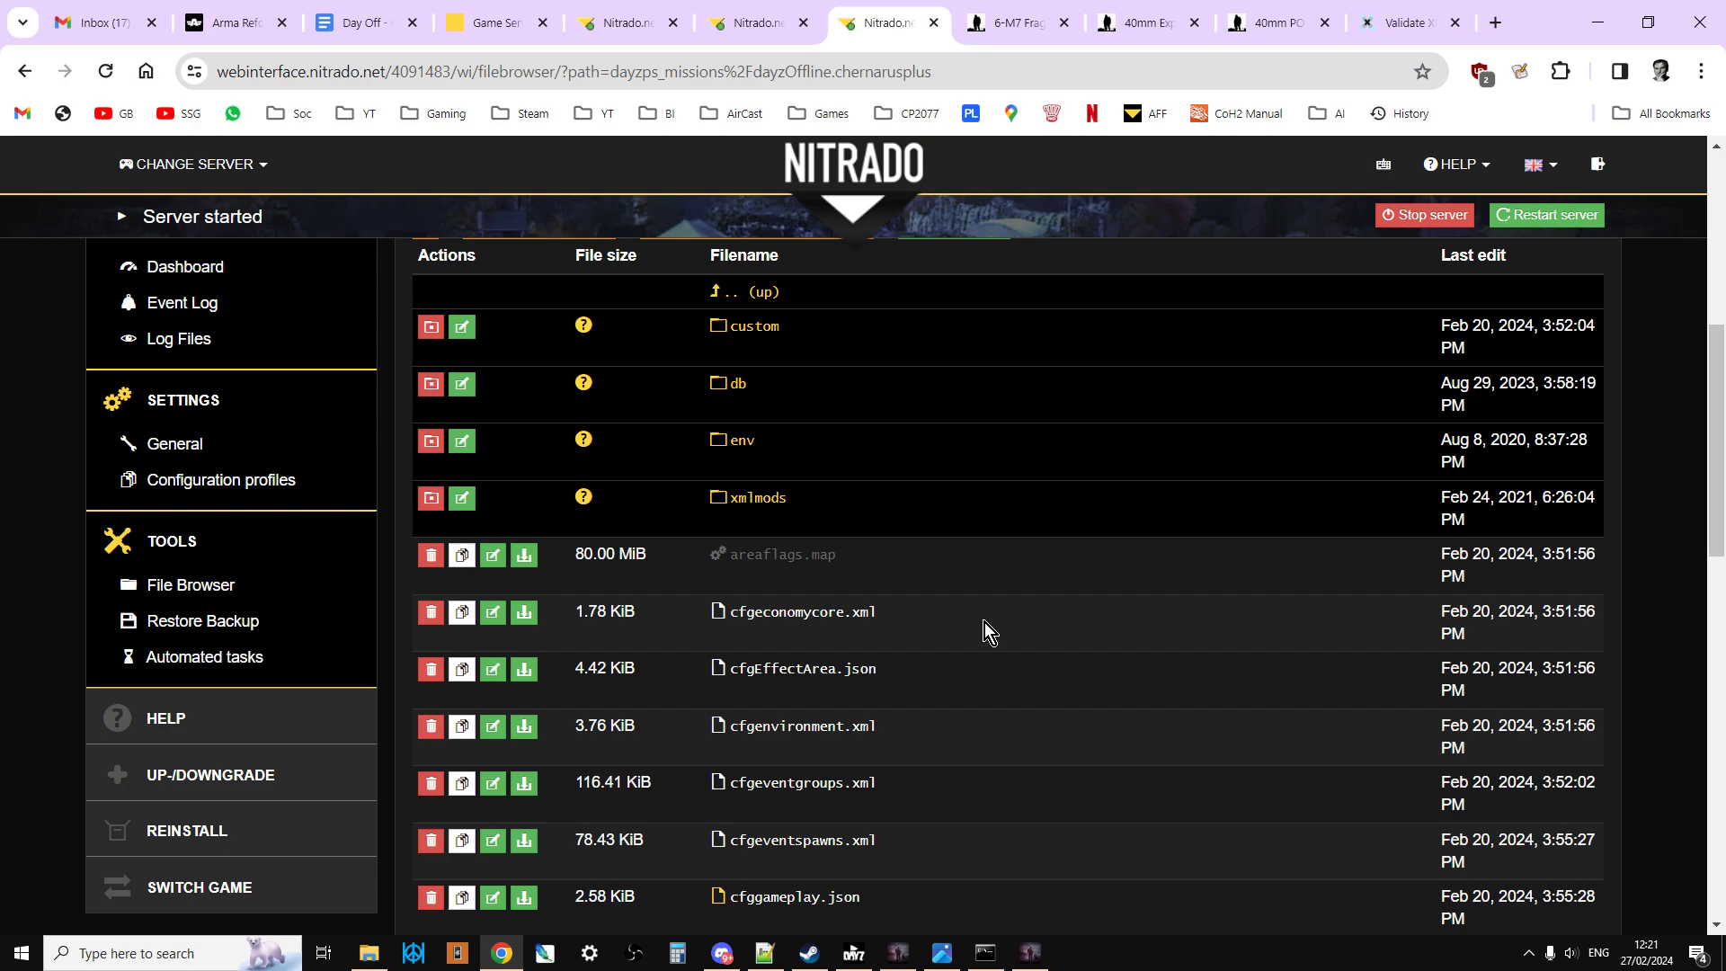
scroll(984, 622, "up", 1)
Step: Switch to Photos to view the DayZ screenshot of the infected and player inventories
left_click(942, 950)
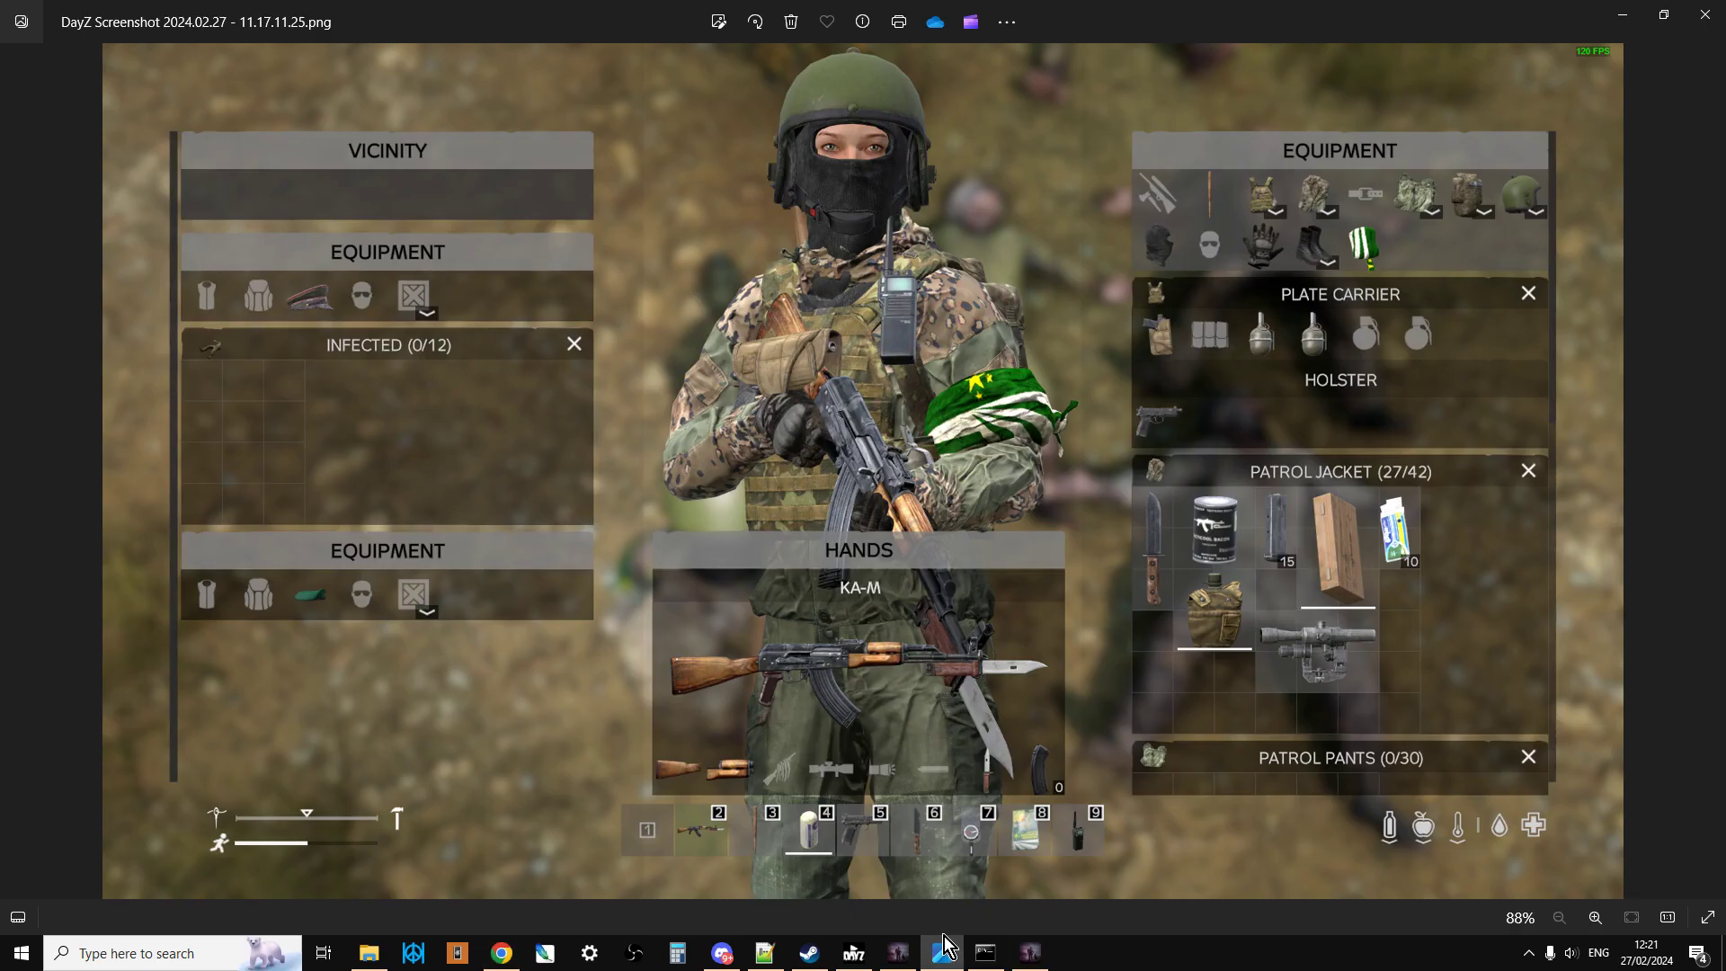